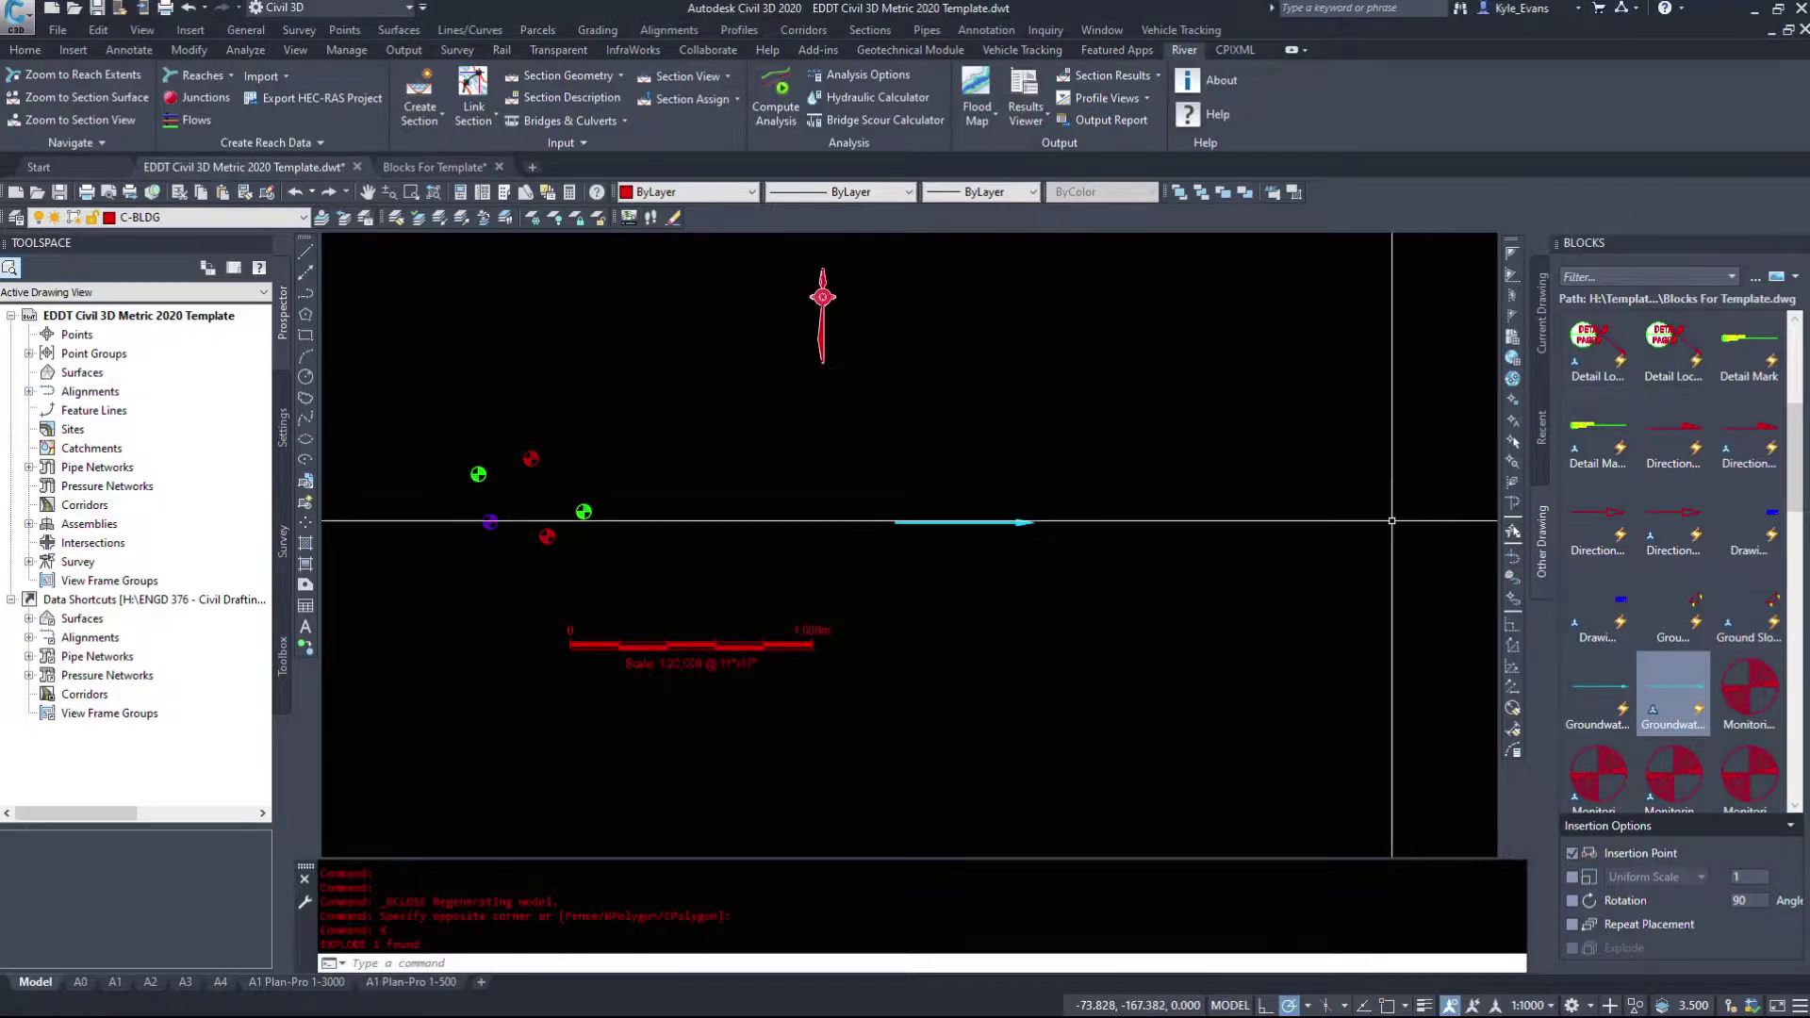
# Close the Blocks palette.
pyautogui.click(1796, 243)
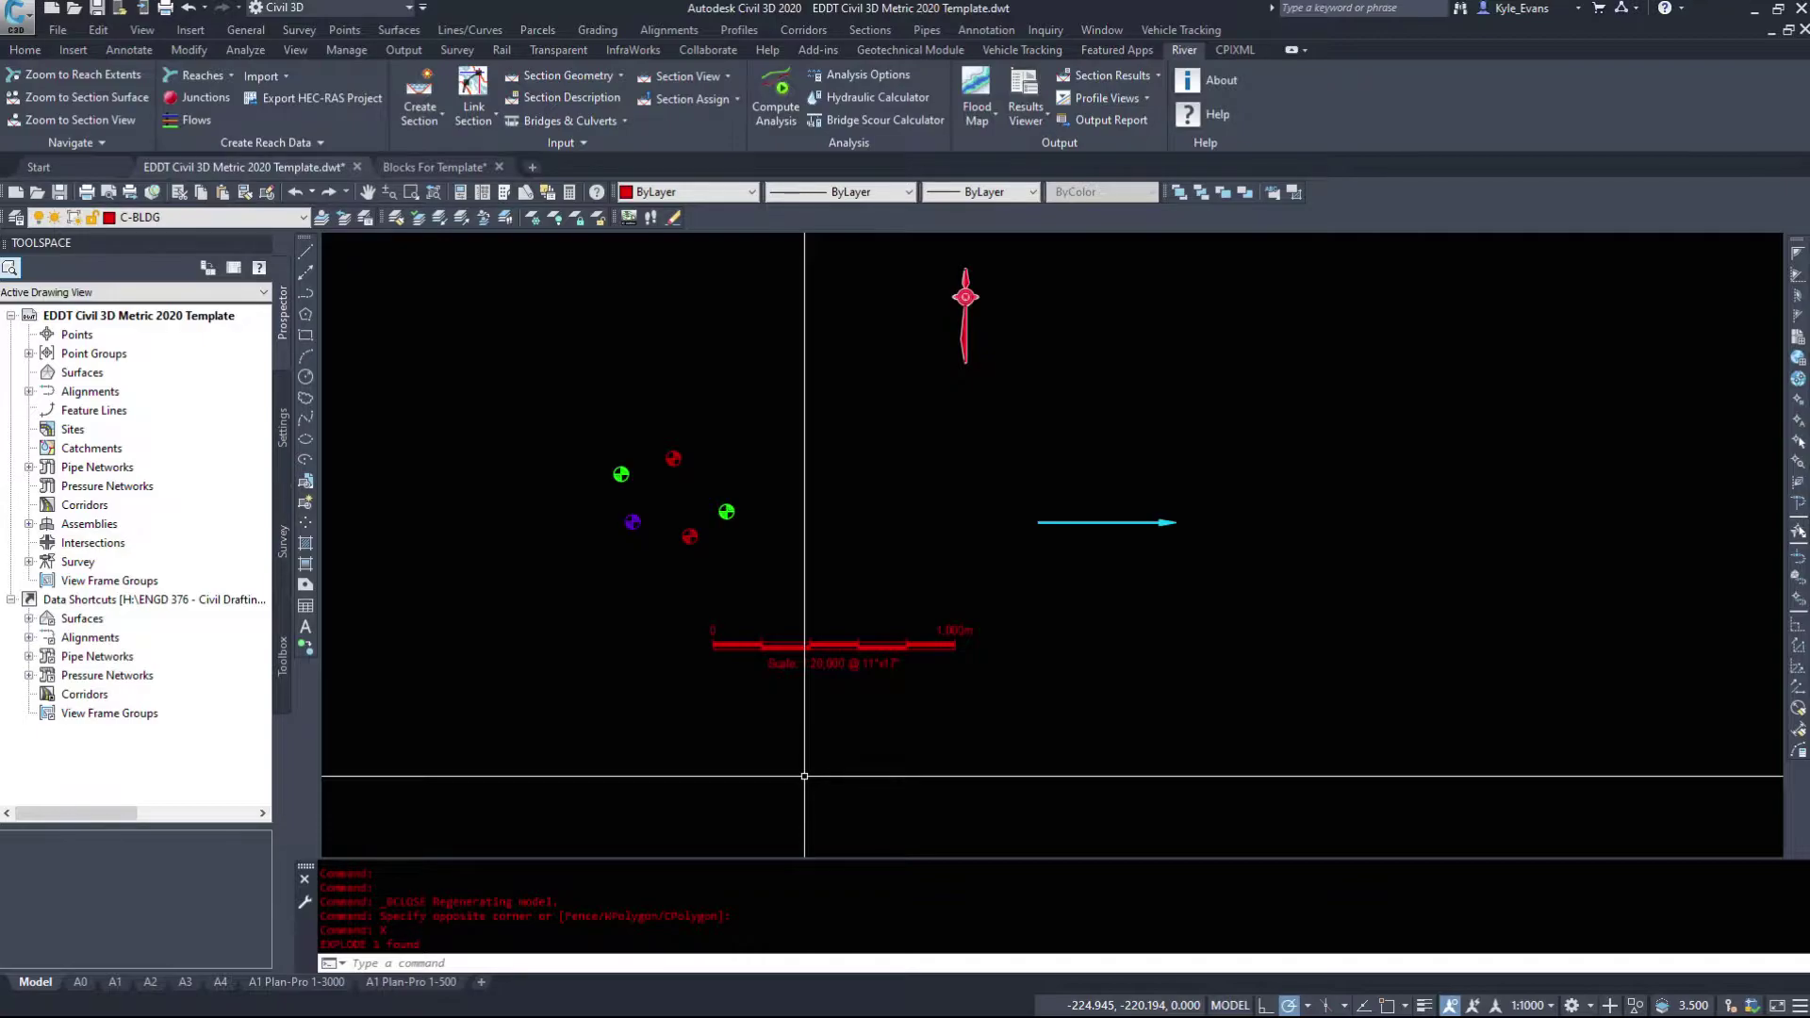
# Examine the separate pieces that make up the exploded cyan arrow.
pyautogui.click(1218, 603)
pyautogui.click(1024, 458)
pyautogui.moveTo(1303, 513); pyautogui.dragTo(974, 556, button='middle')
pyautogui.scroll(2, 919, 561)
pyautogui.press('Escape')
pyautogui.click(1035, 651)
pyautogui.click(917, 544)
pyautogui.scroll(4, 973, 557)
pyautogui.press('Escape')
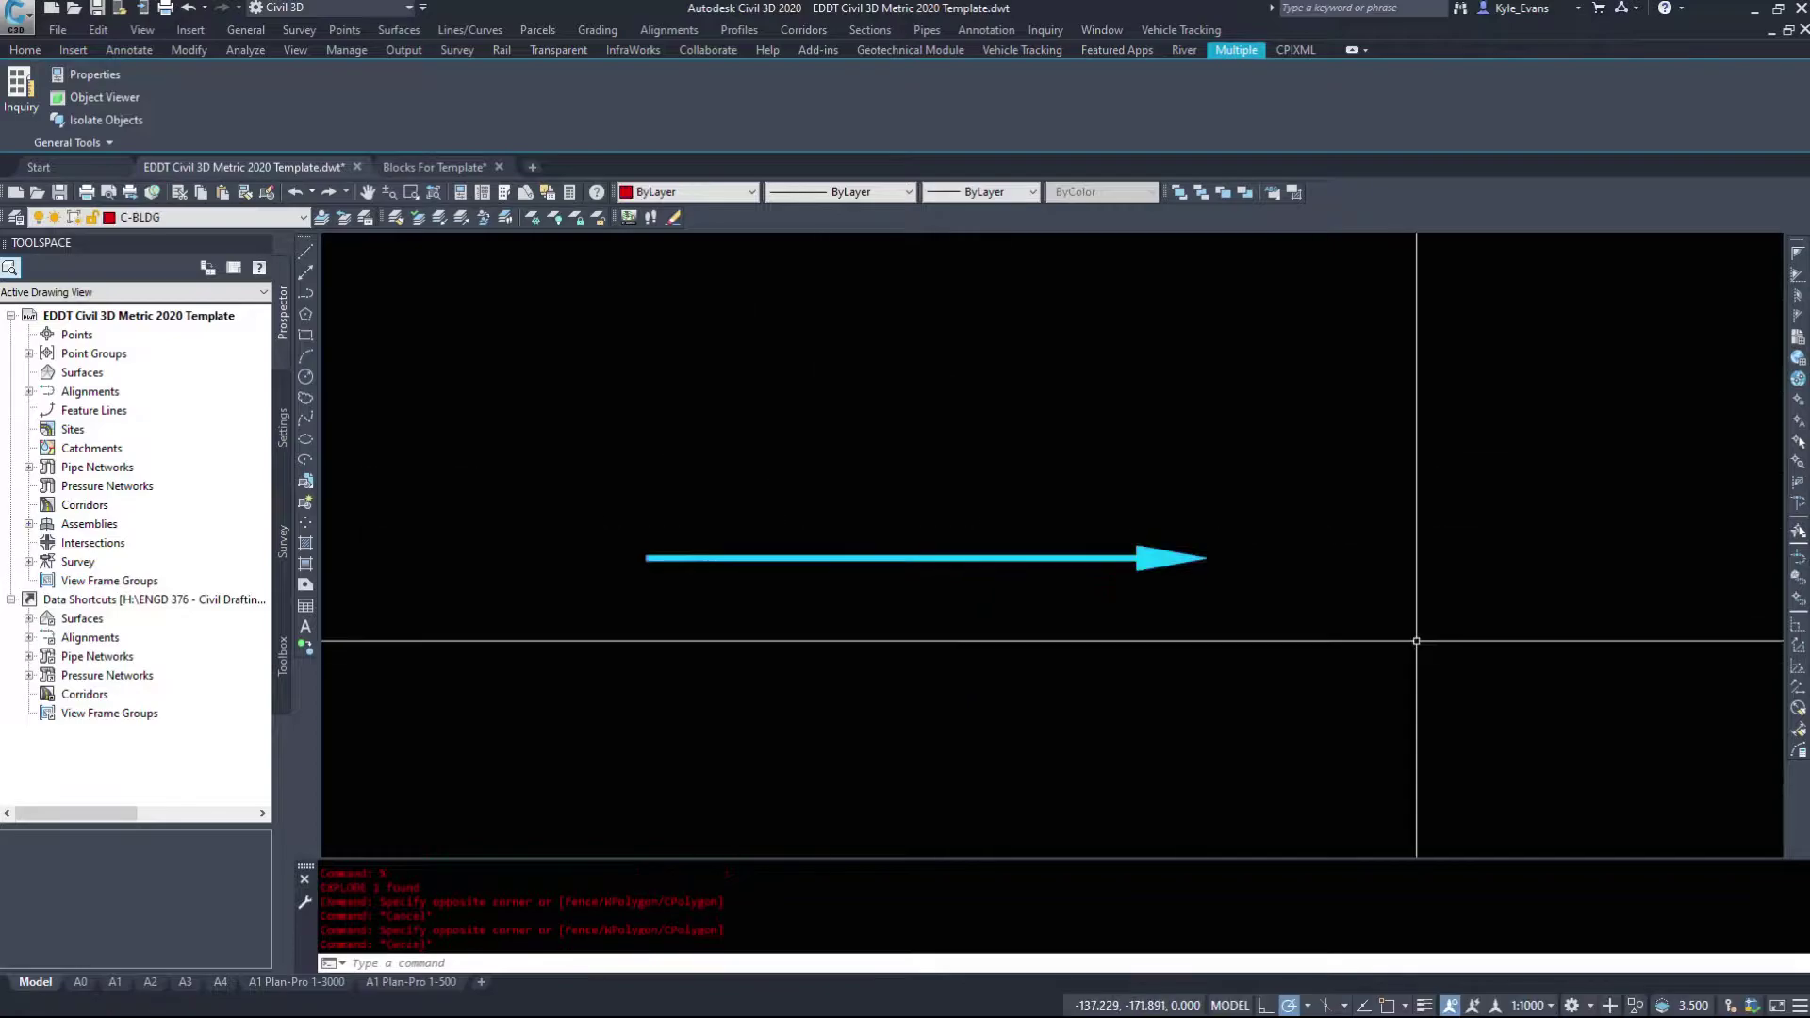
pyautogui.click(1416, 640)
pyautogui.click(878, 490)
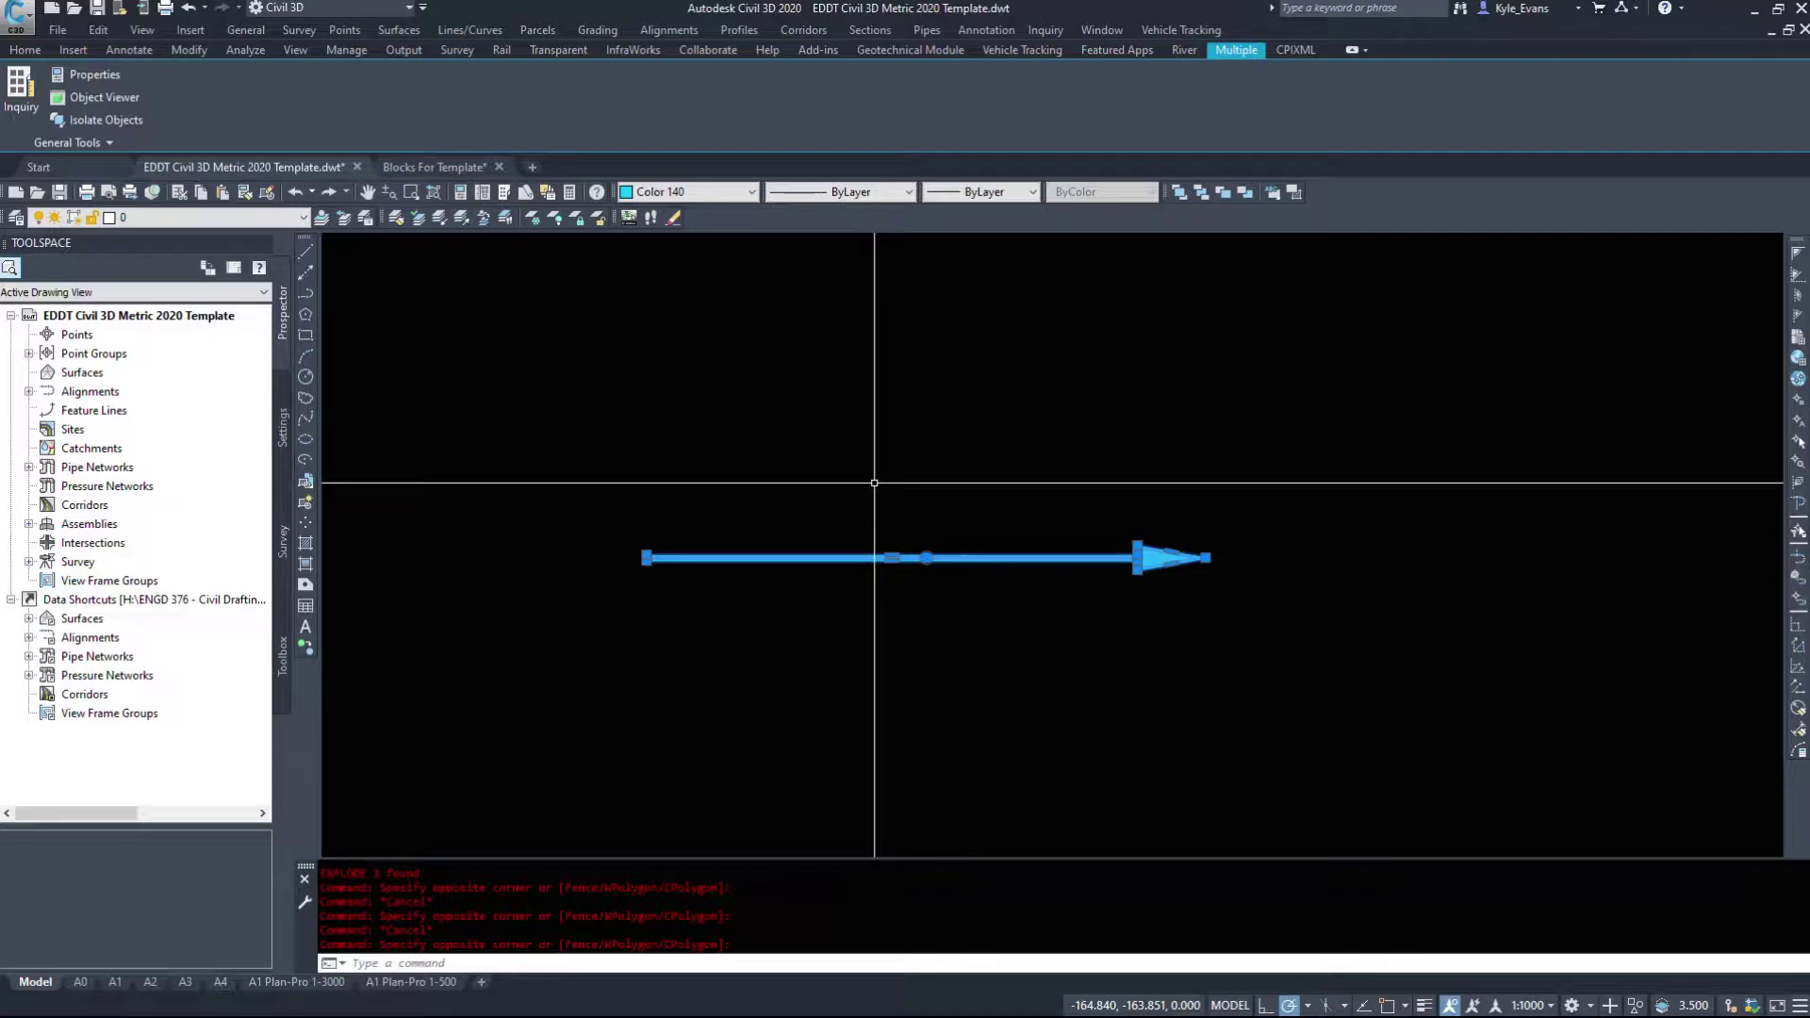
pyautogui.press('Escape')
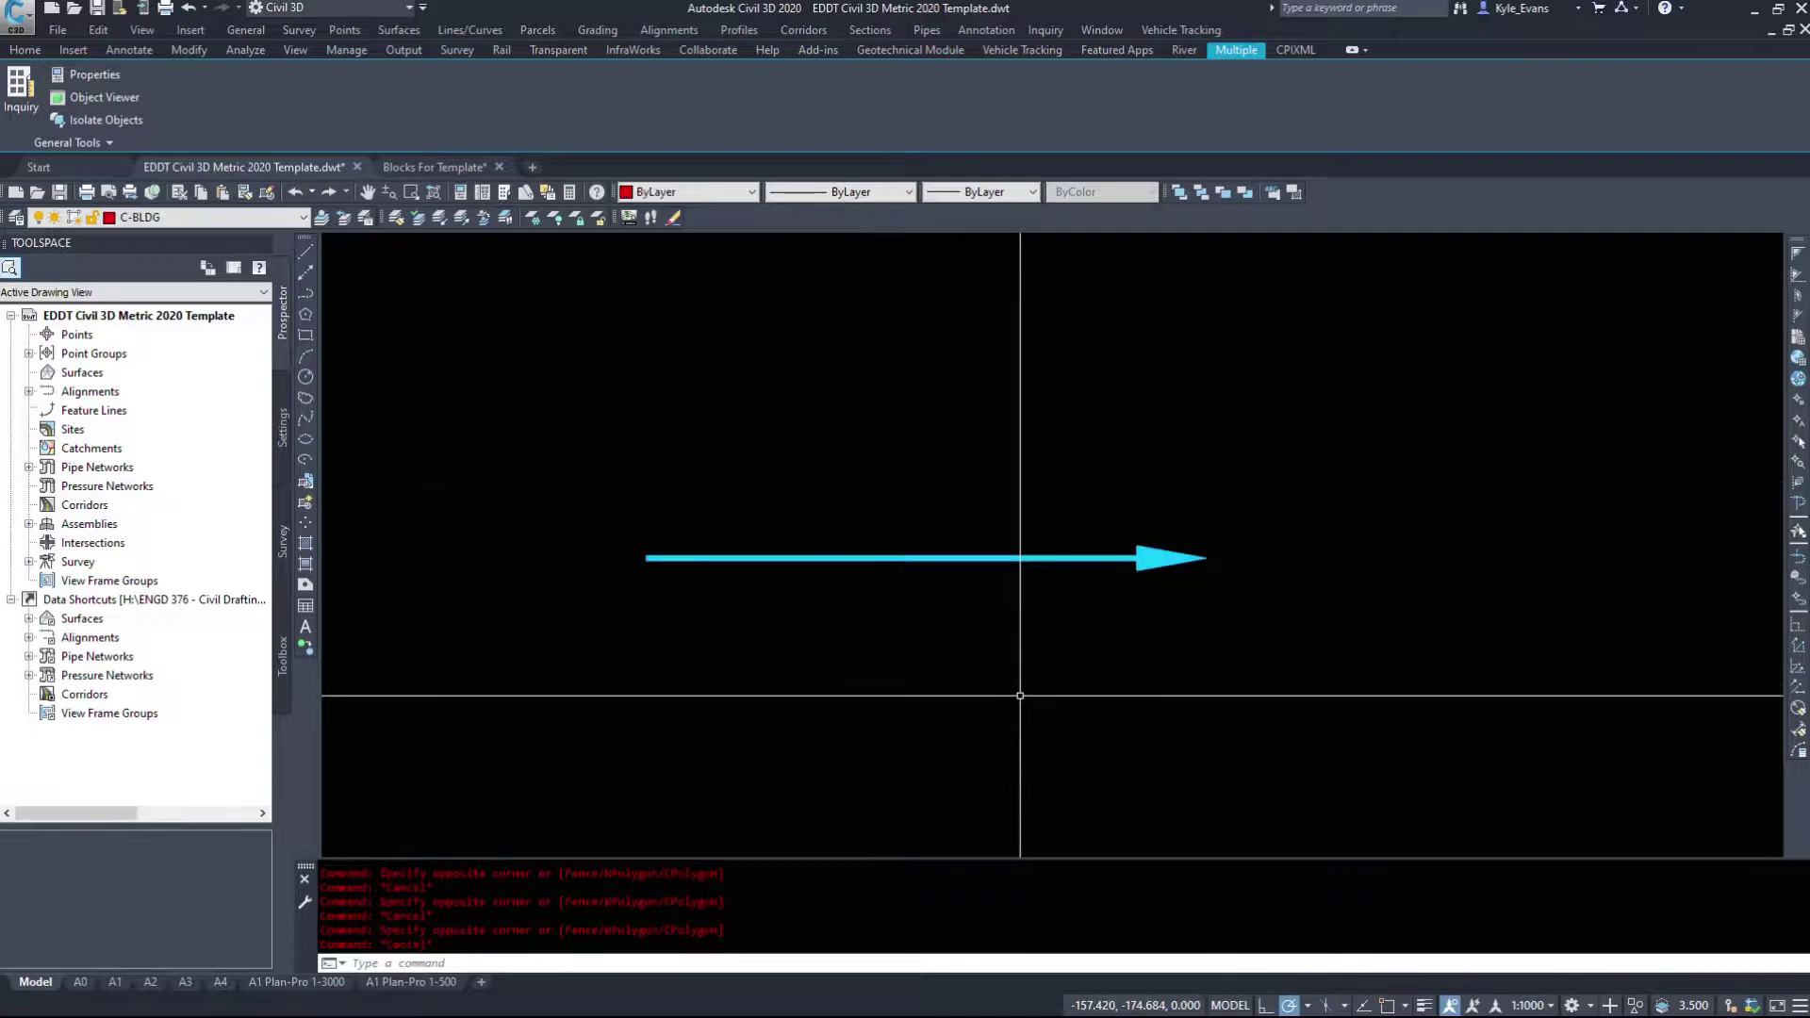
# Start a block definition named GW Arrow with its base point at the endpoint of the cyan arrow's tip.
pyautogui.write('block')
pyautogui.press('Return')
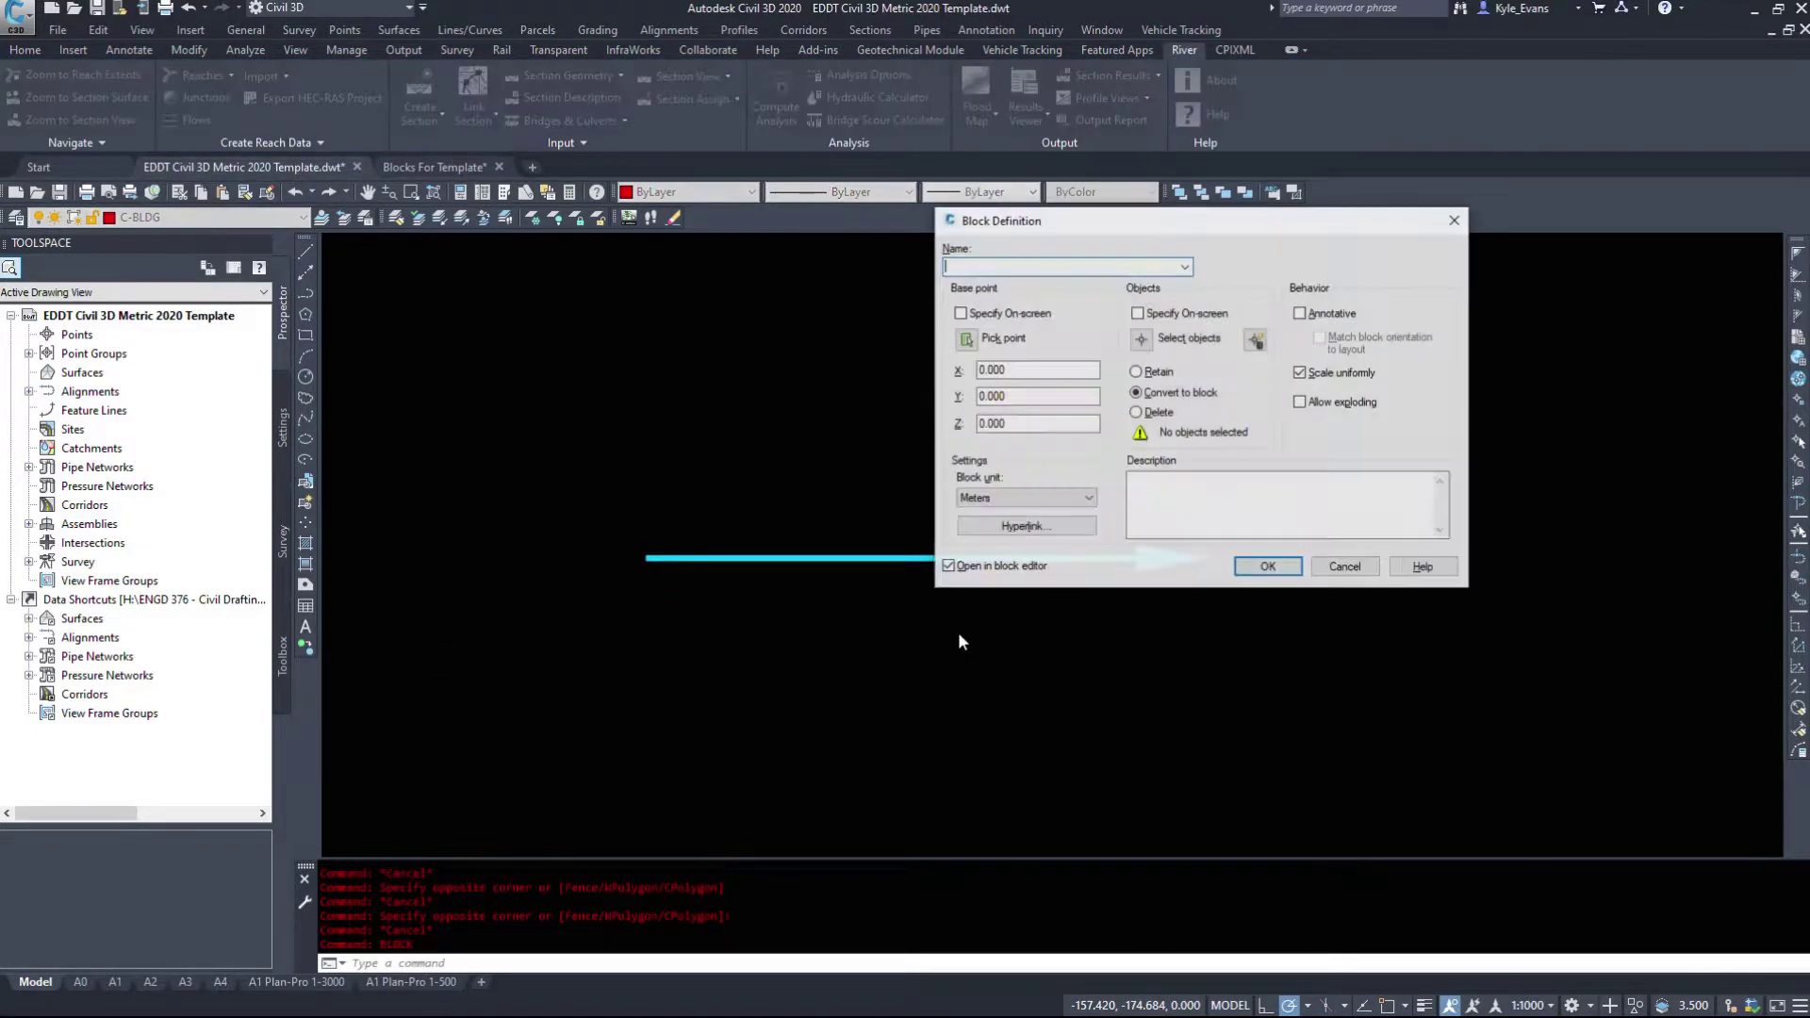
pyautogui.write('GW Arrow')
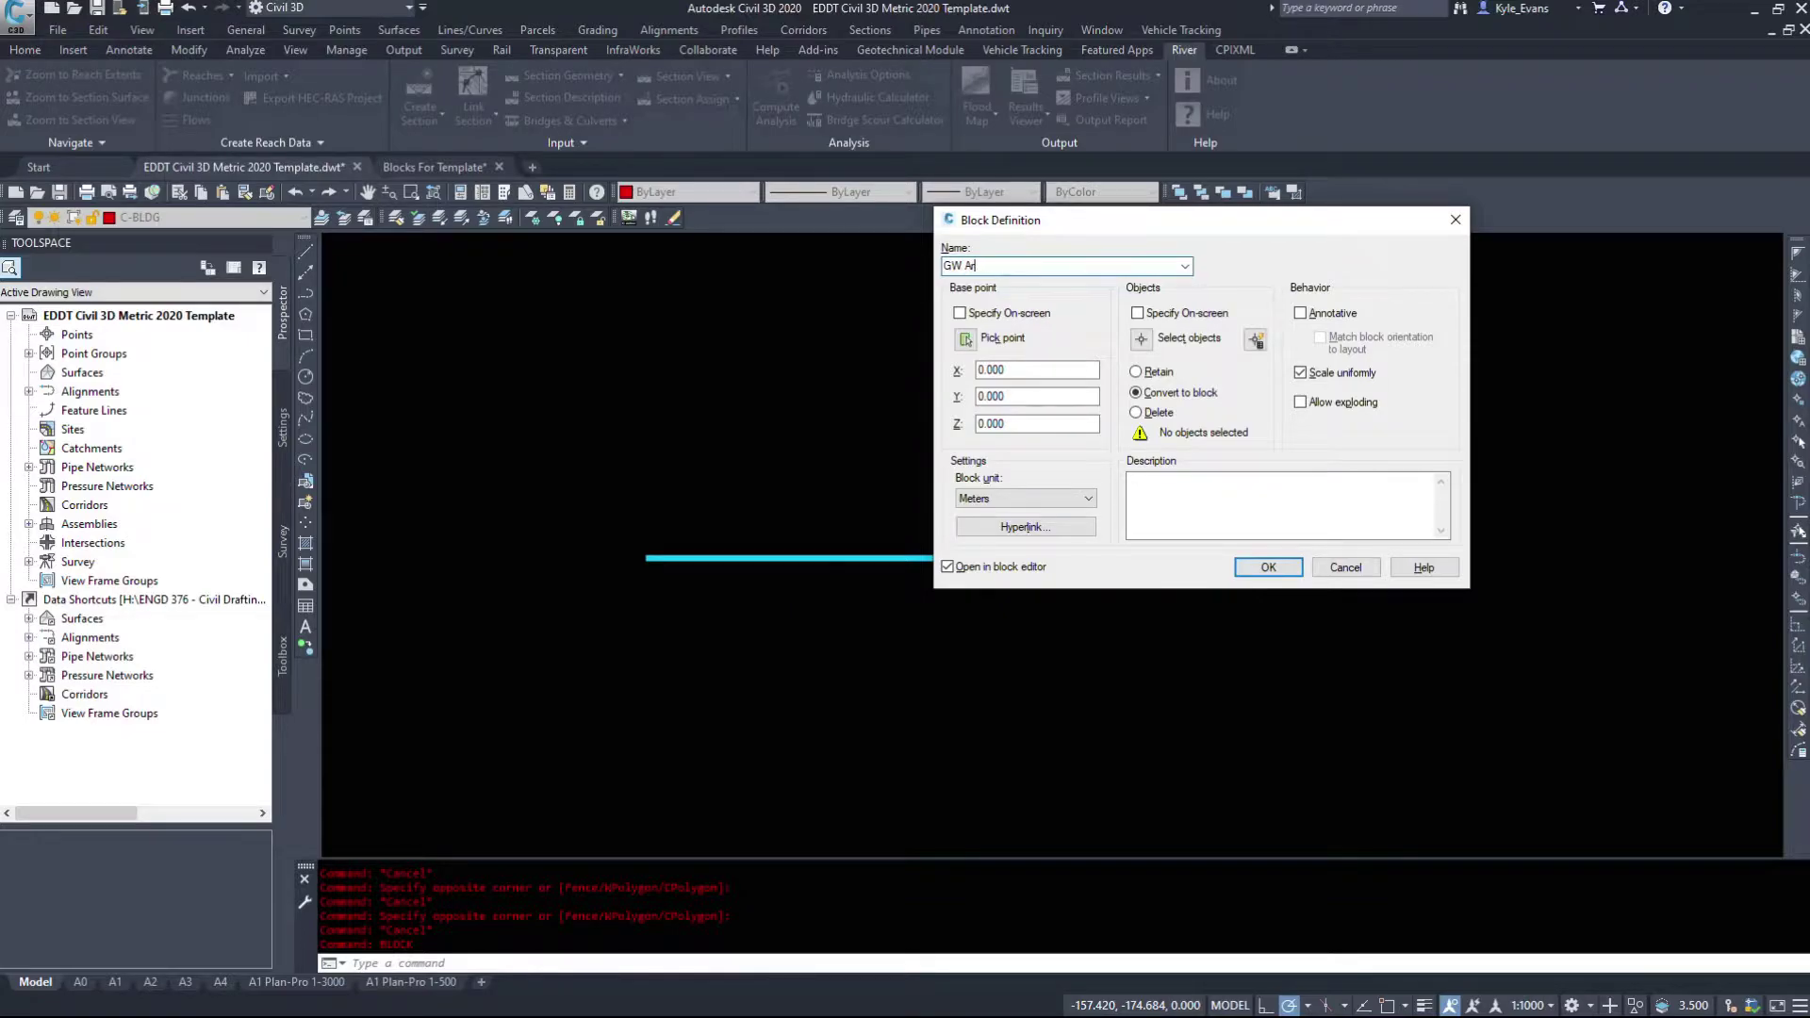
pyautogui.click(967, 338)
pyautogui.keyDown('shift'); pyautogui.rightClick(1211, 559); pyautogui.keyUp('shift')
pyautogui.press('e')
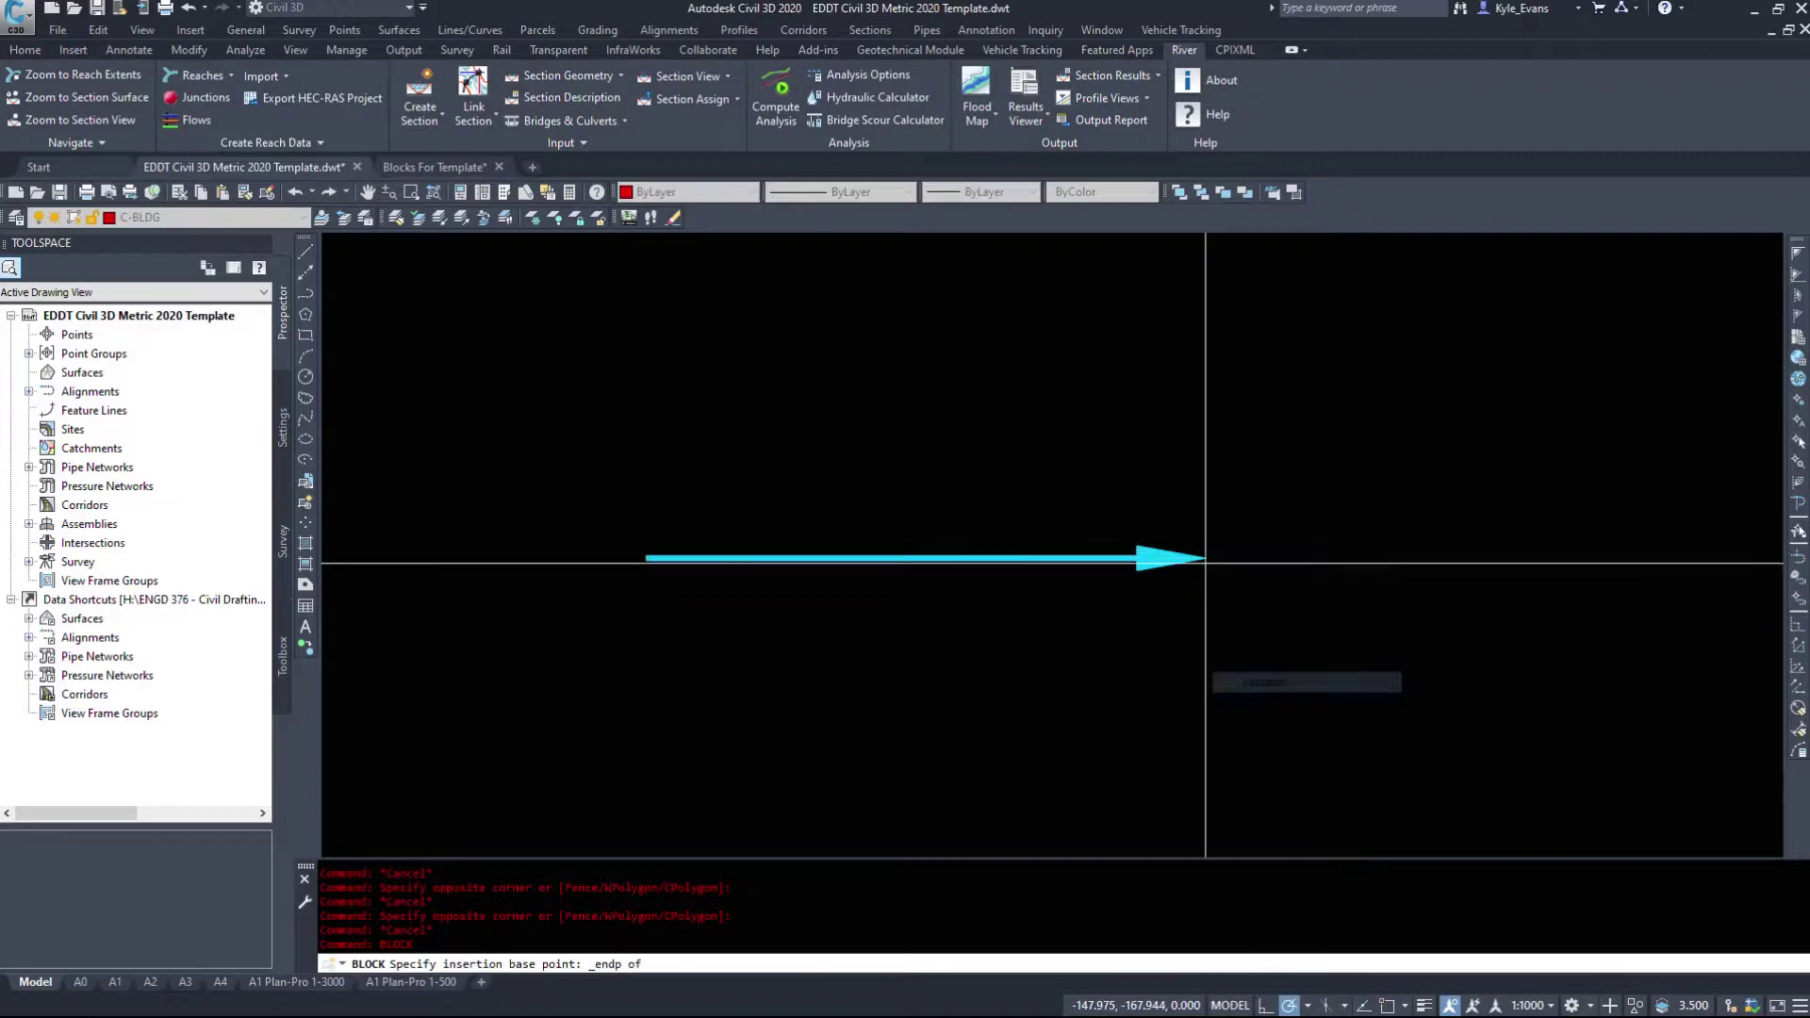
pyautogui.click(1206, 558)
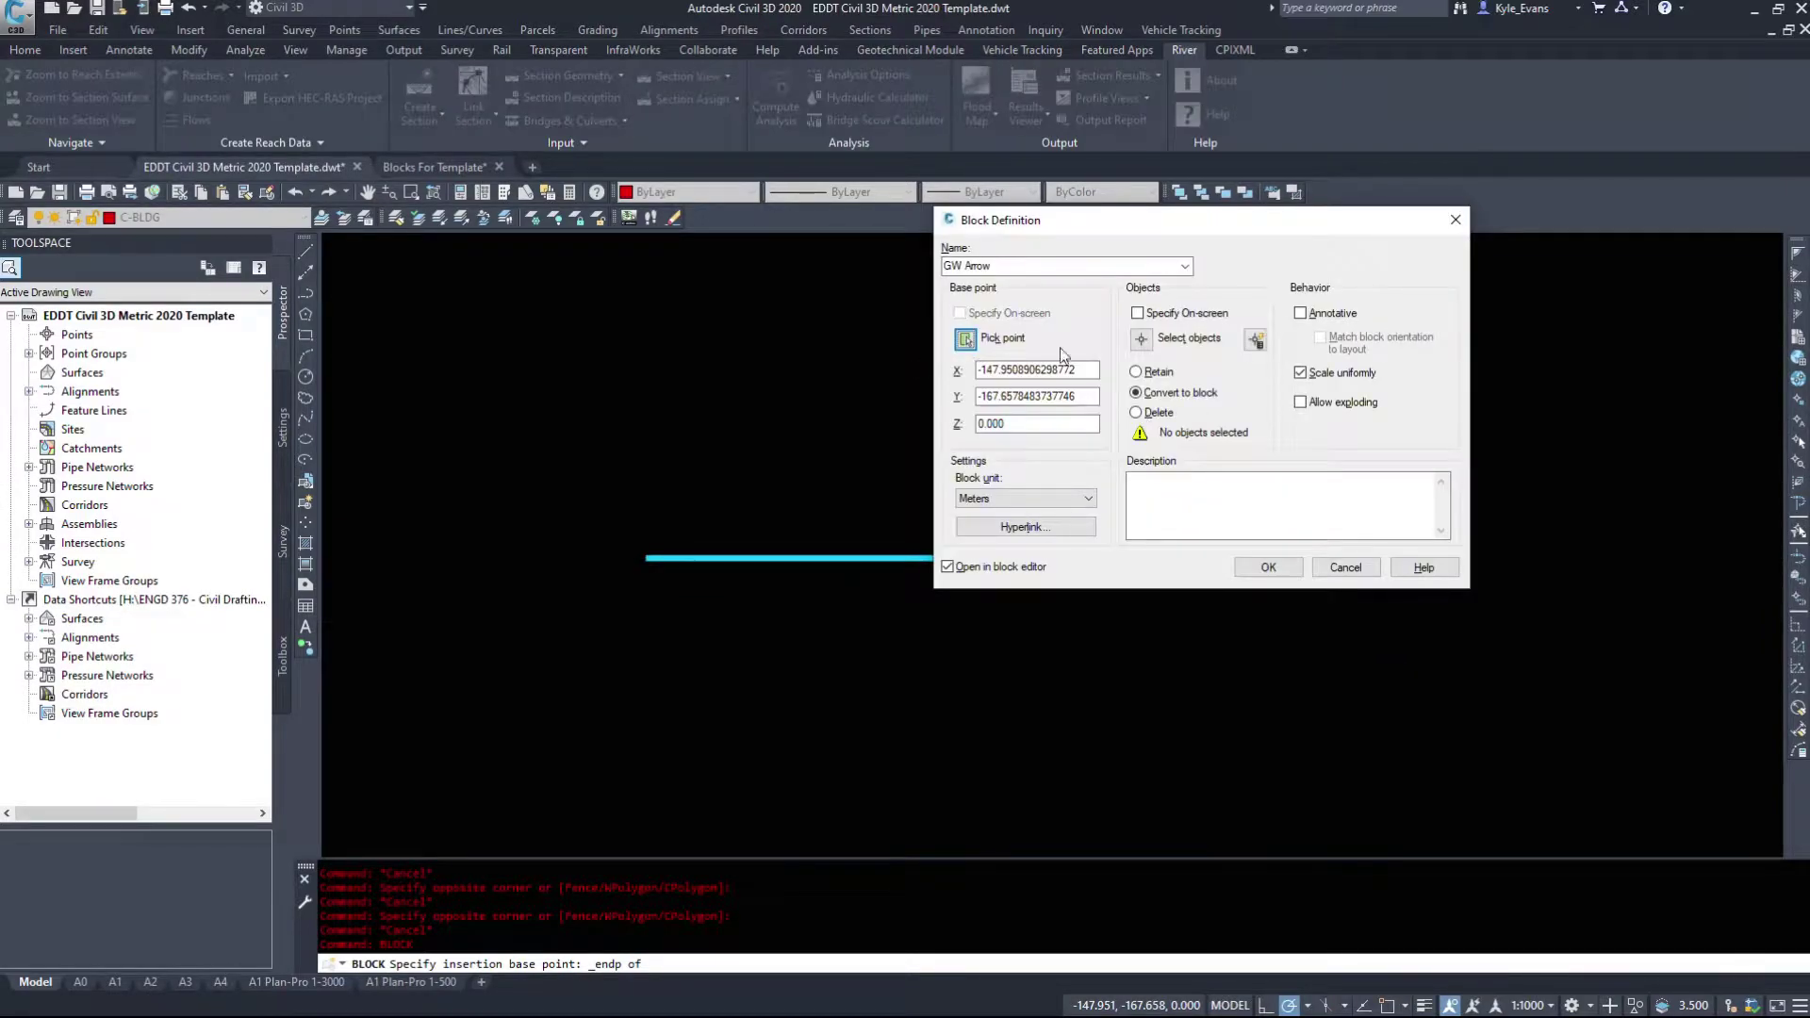
# Include the arrow's shaft and head in the block, make it annotative, and create it for editing in the Block Editor.
pyautogui.click(1141, 338)
pyautogui.click(1237, 660)
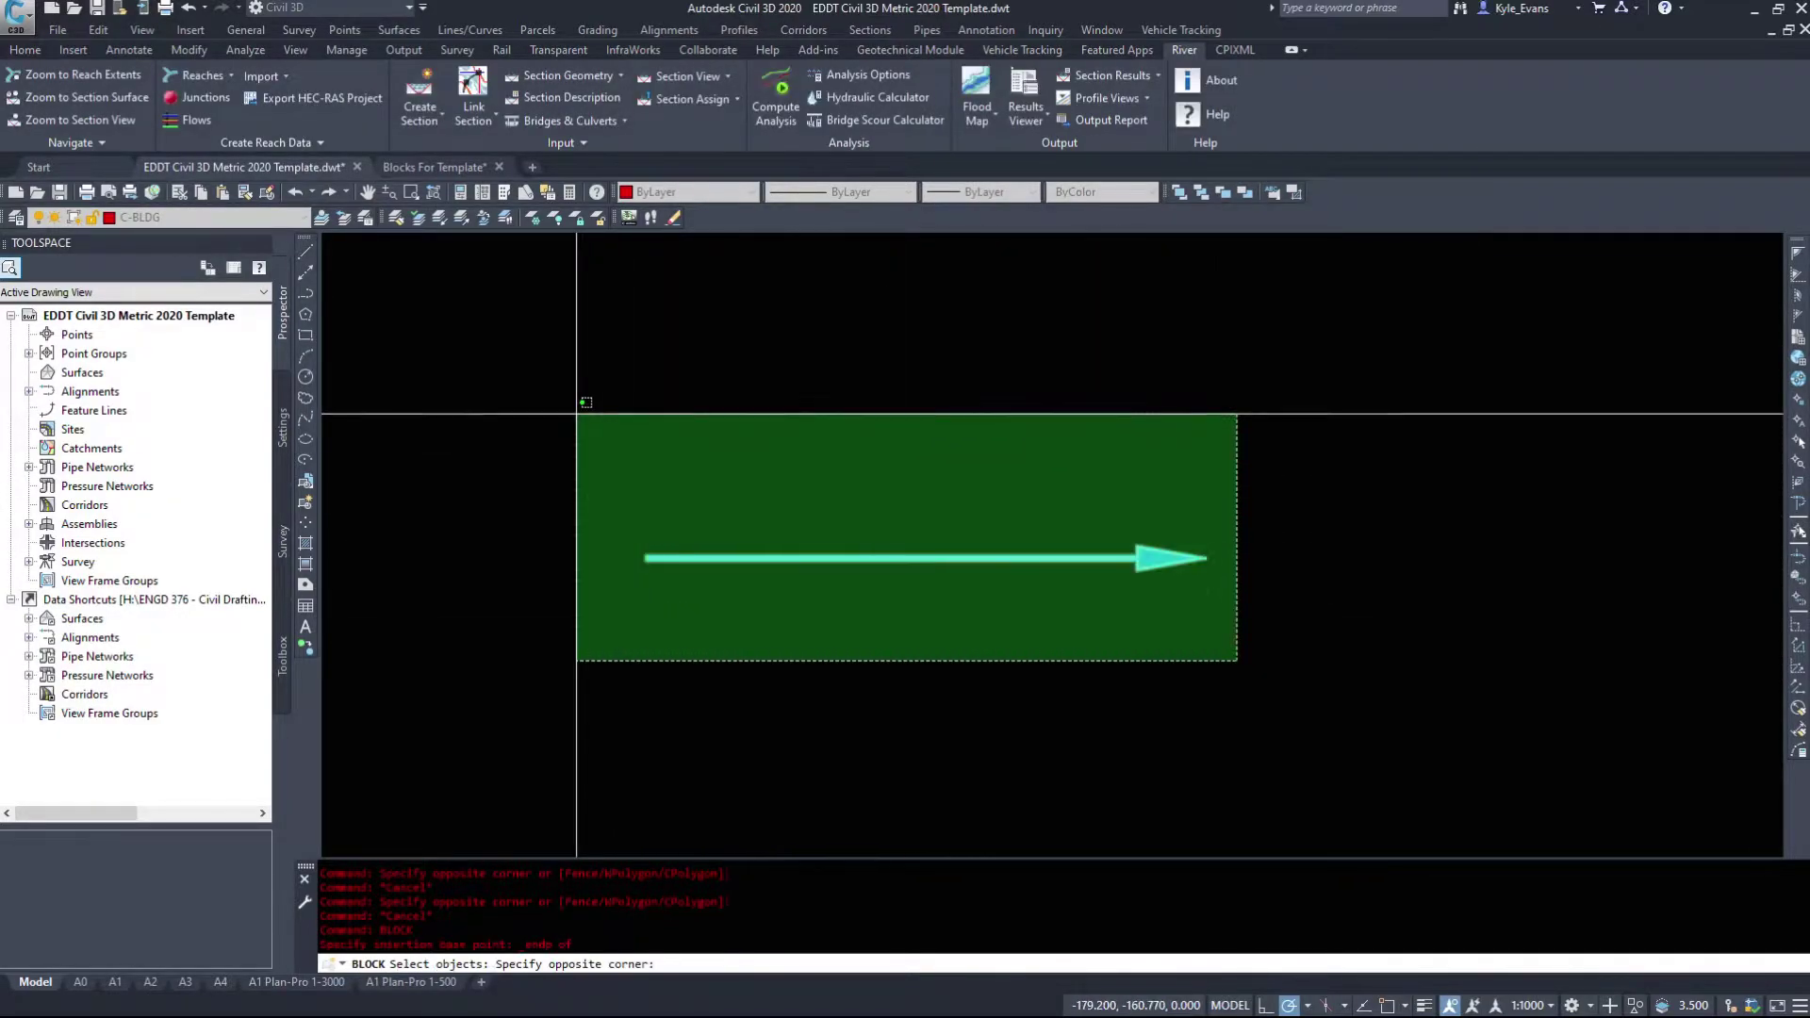
pyautogui.click(578, 392)
pyautogui.press('Return')
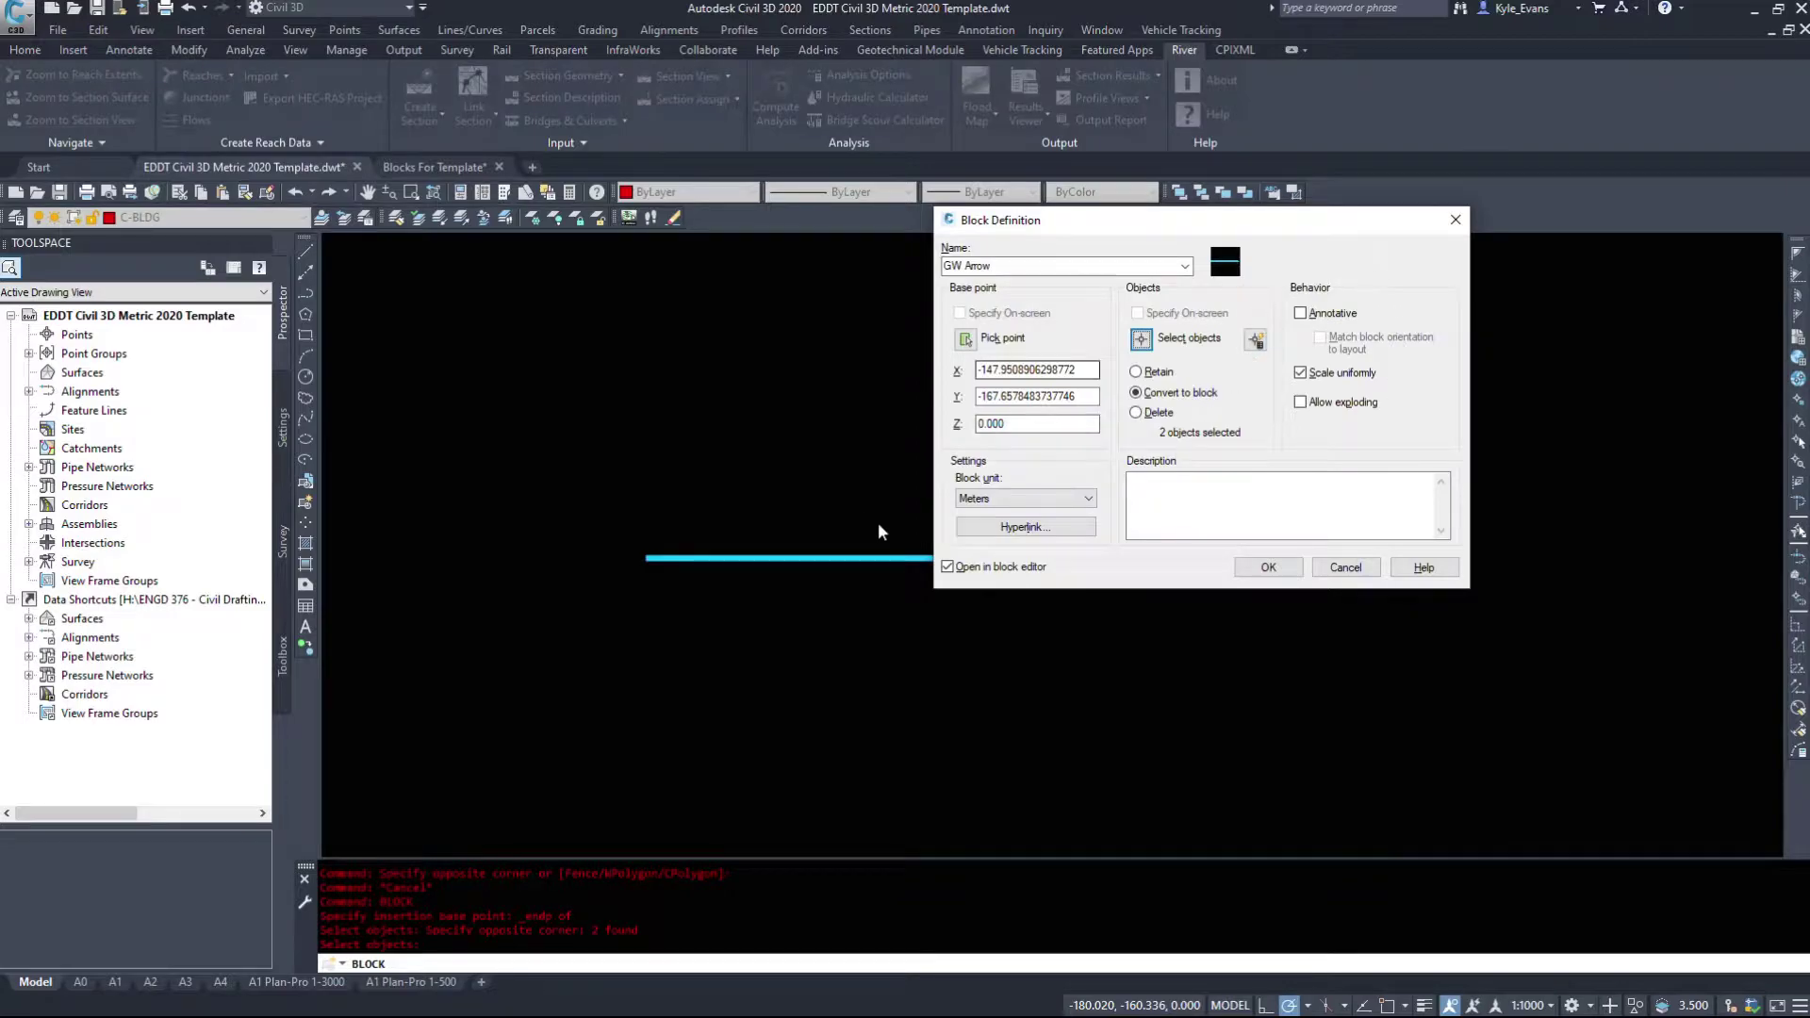
pyautogui.click(1324, 316)
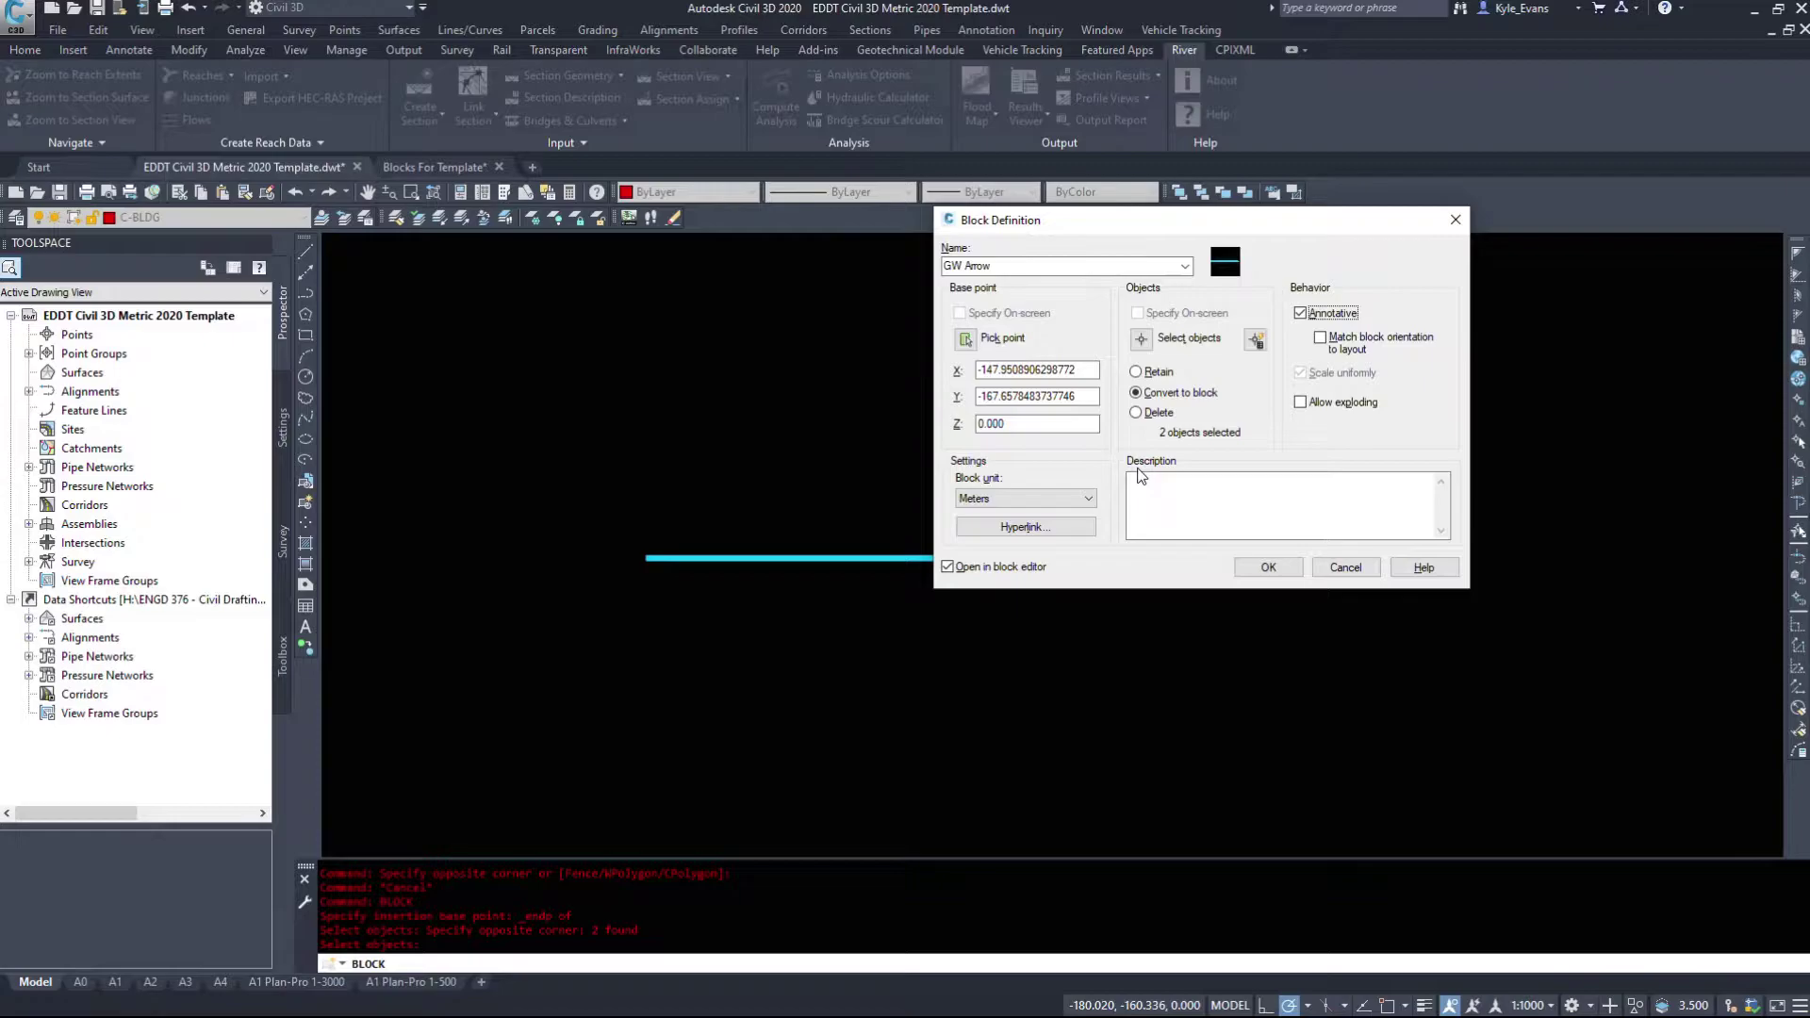
pyautogui.click(1274, 565)
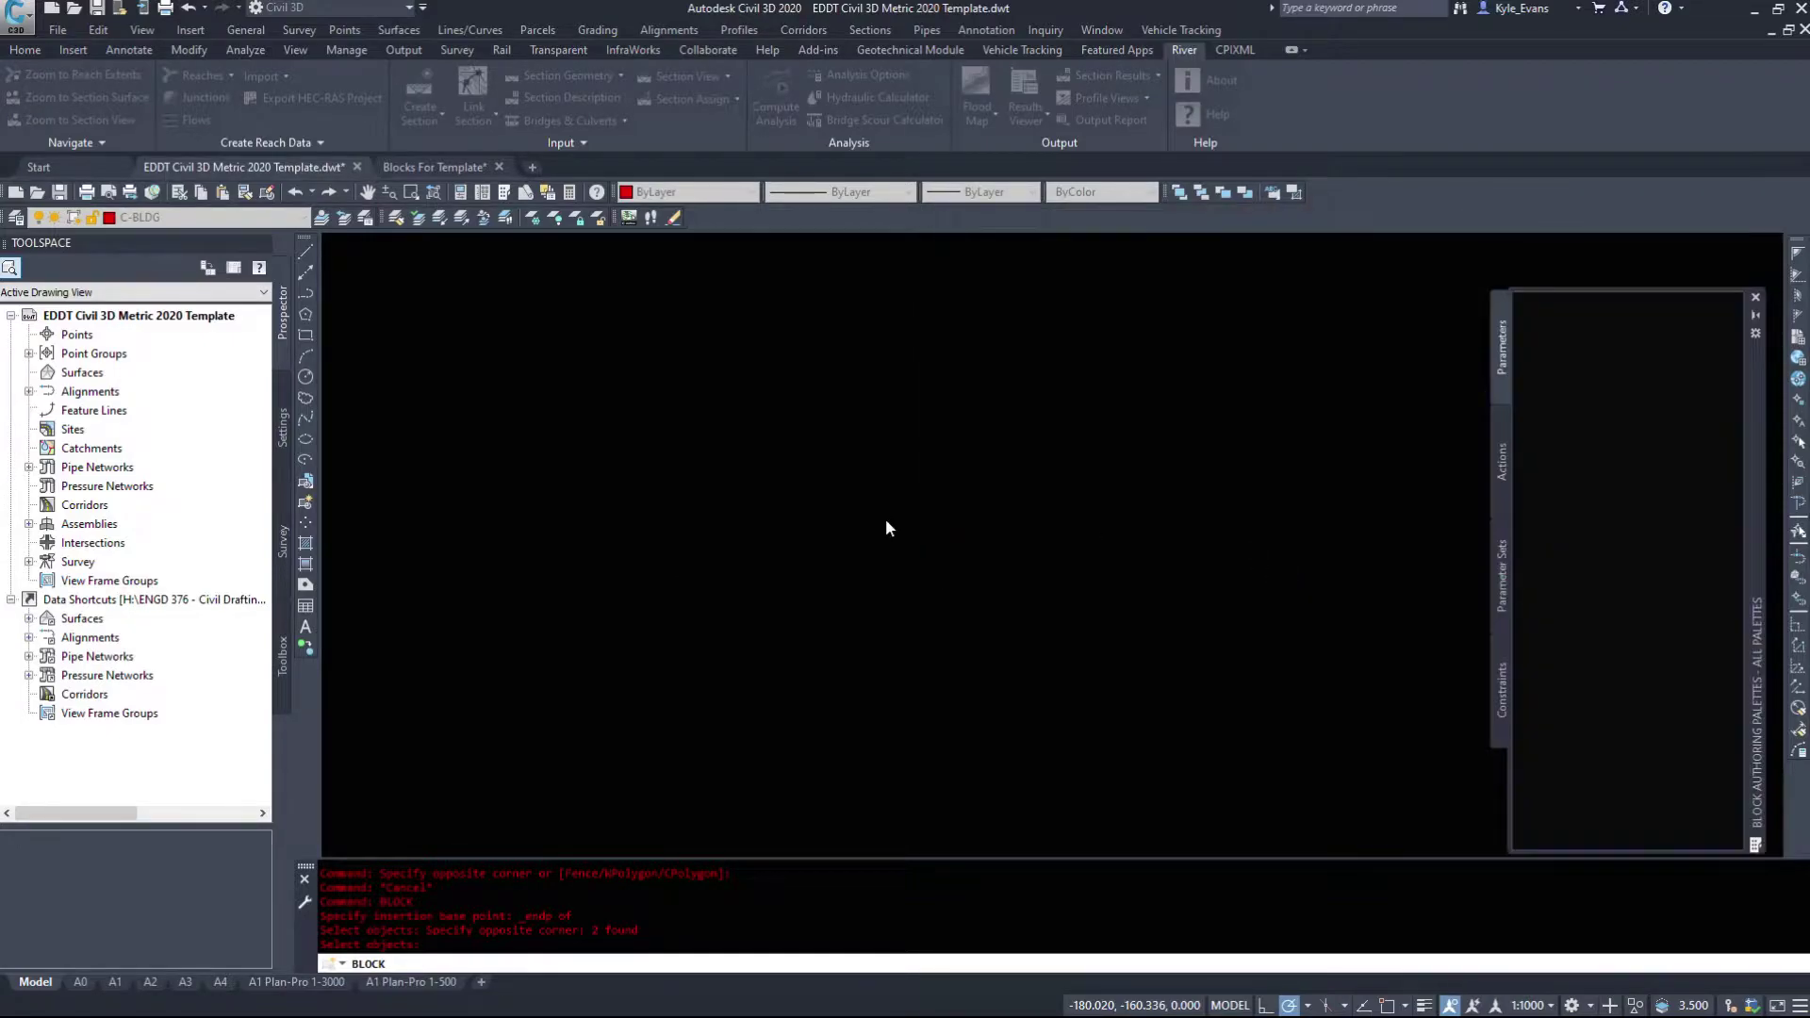
pyautogui.click(1197, 673)
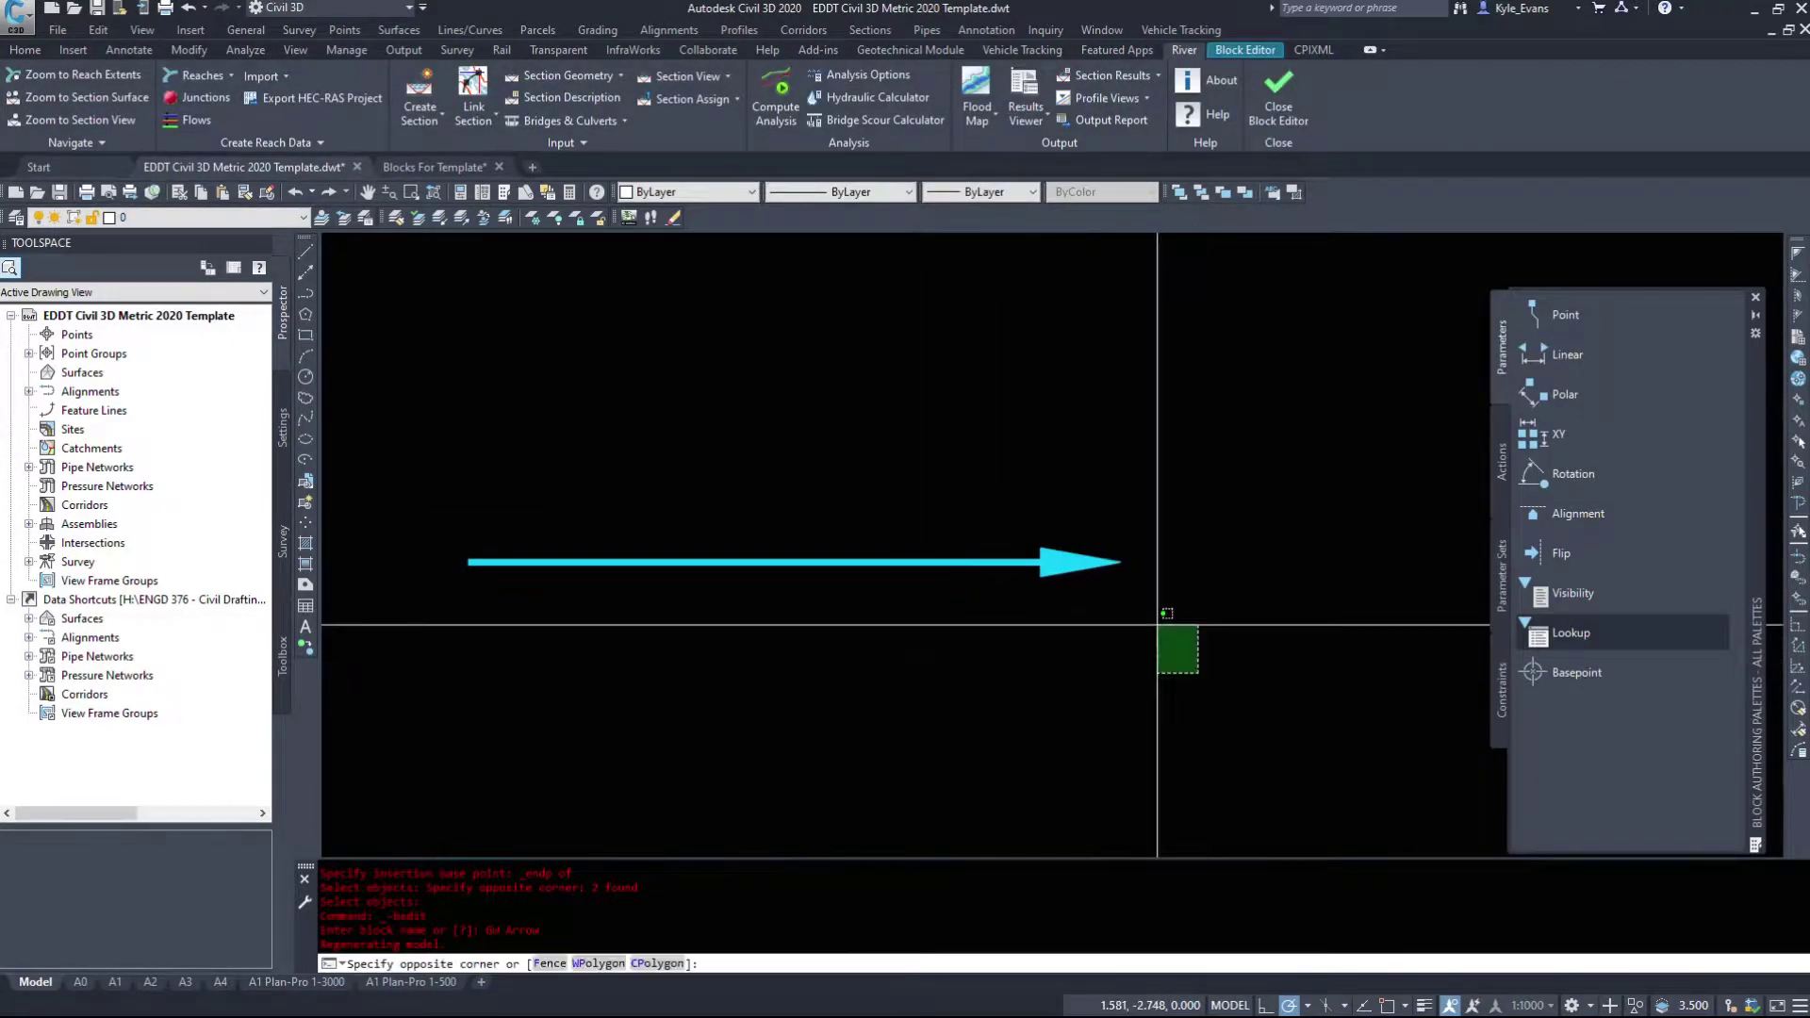
pyautogui.press('Escape')
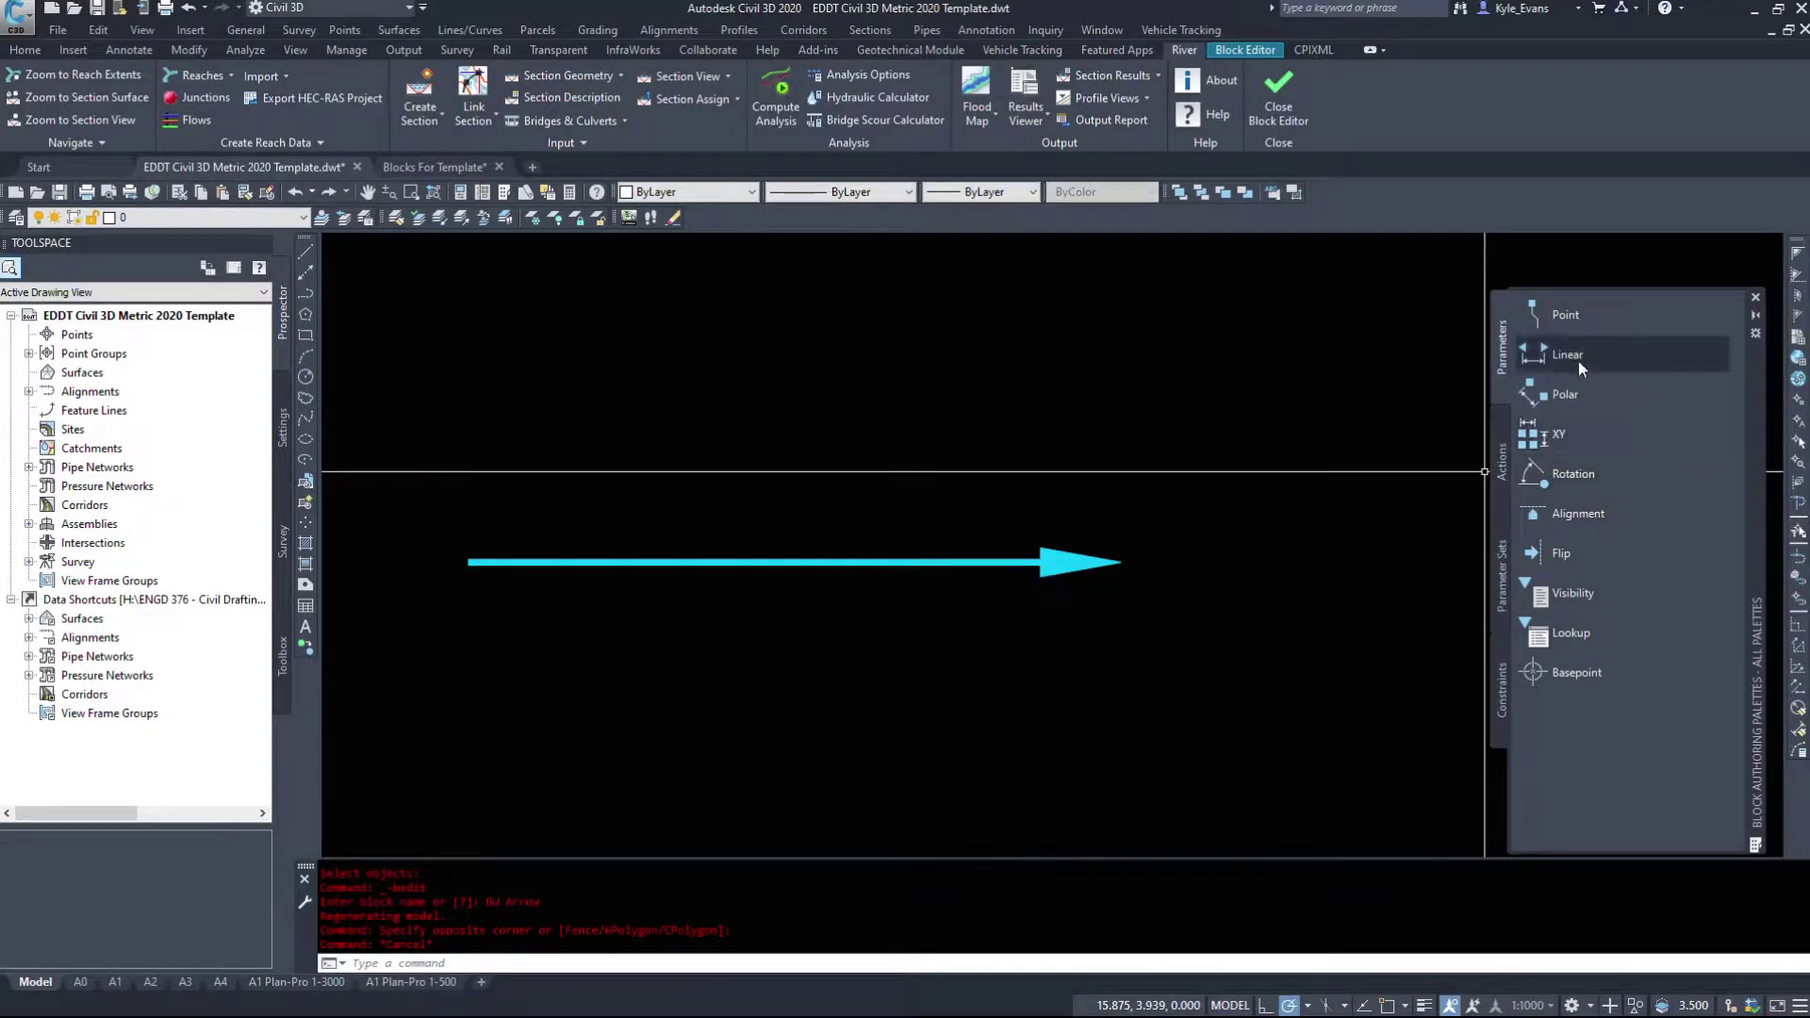
# Add a Rotation parameter based at the arrow tip's endpoint, with a radius of about 6 and a default angle of 0.
pyautogui.click(1564, 475)
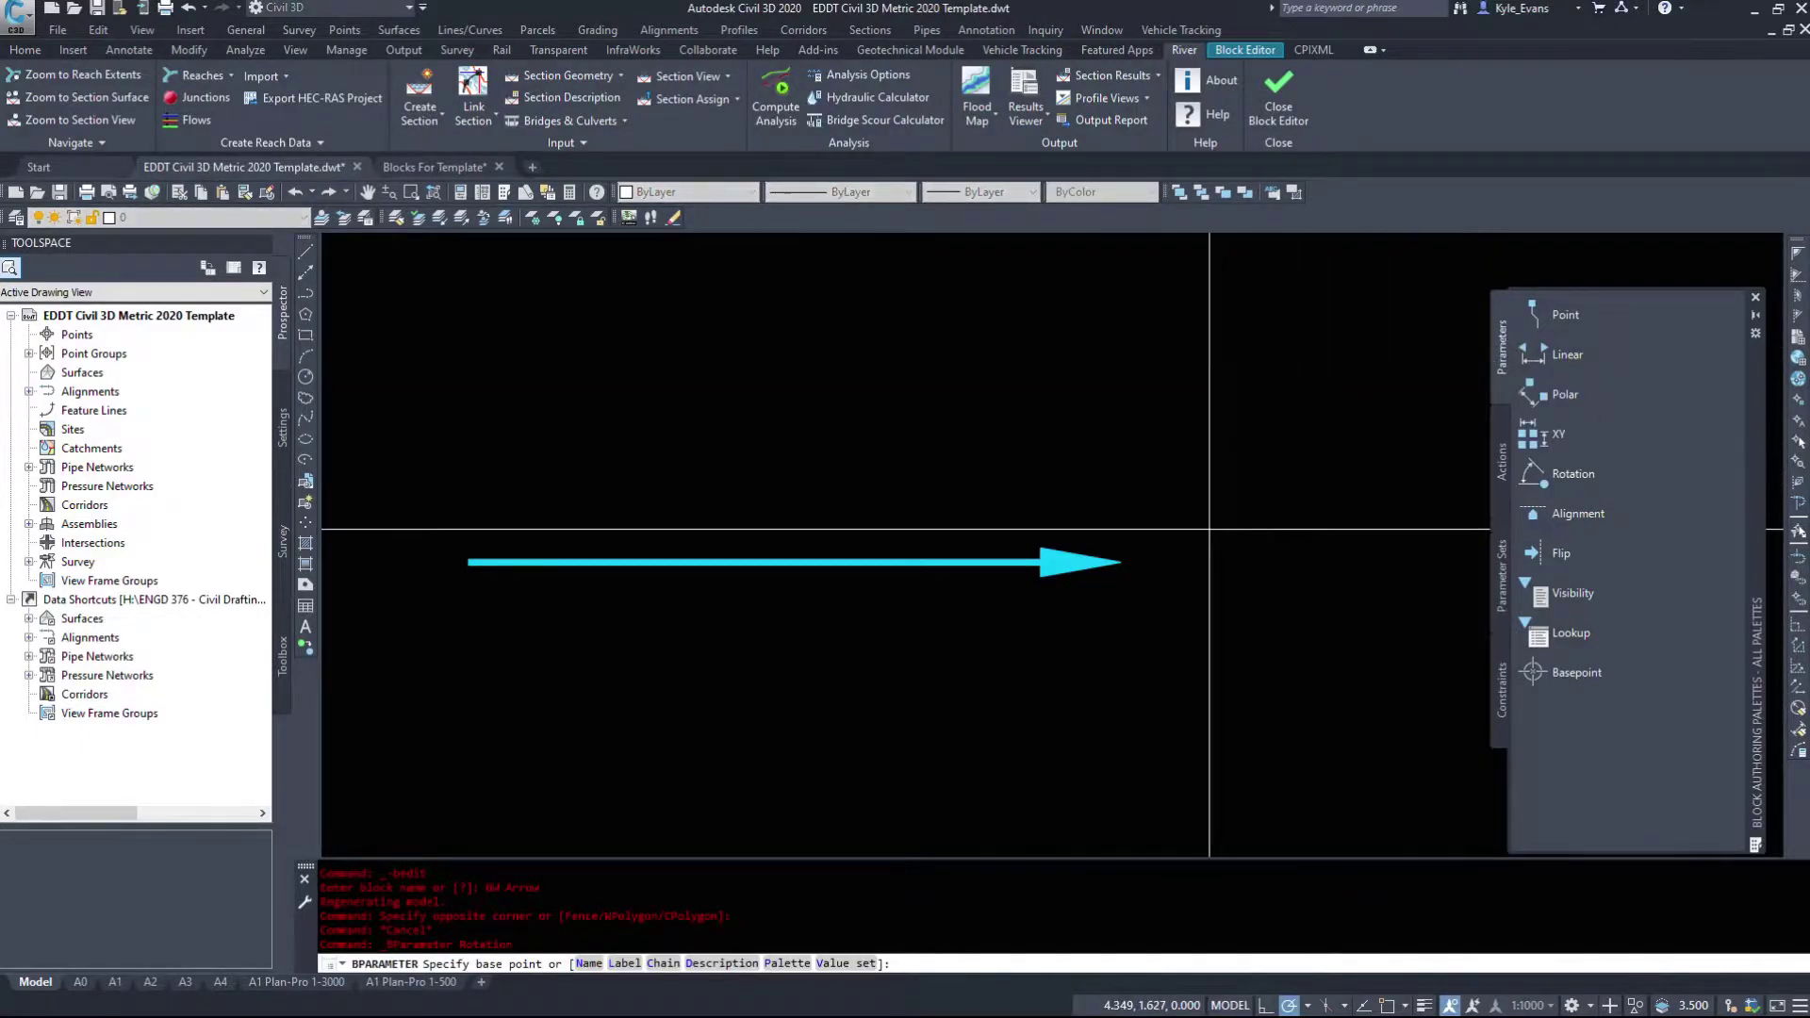
pyautogui.keyDown('shift'); pyautogui.rightClick(1132, 562); pyautogui.keyUp('shift')
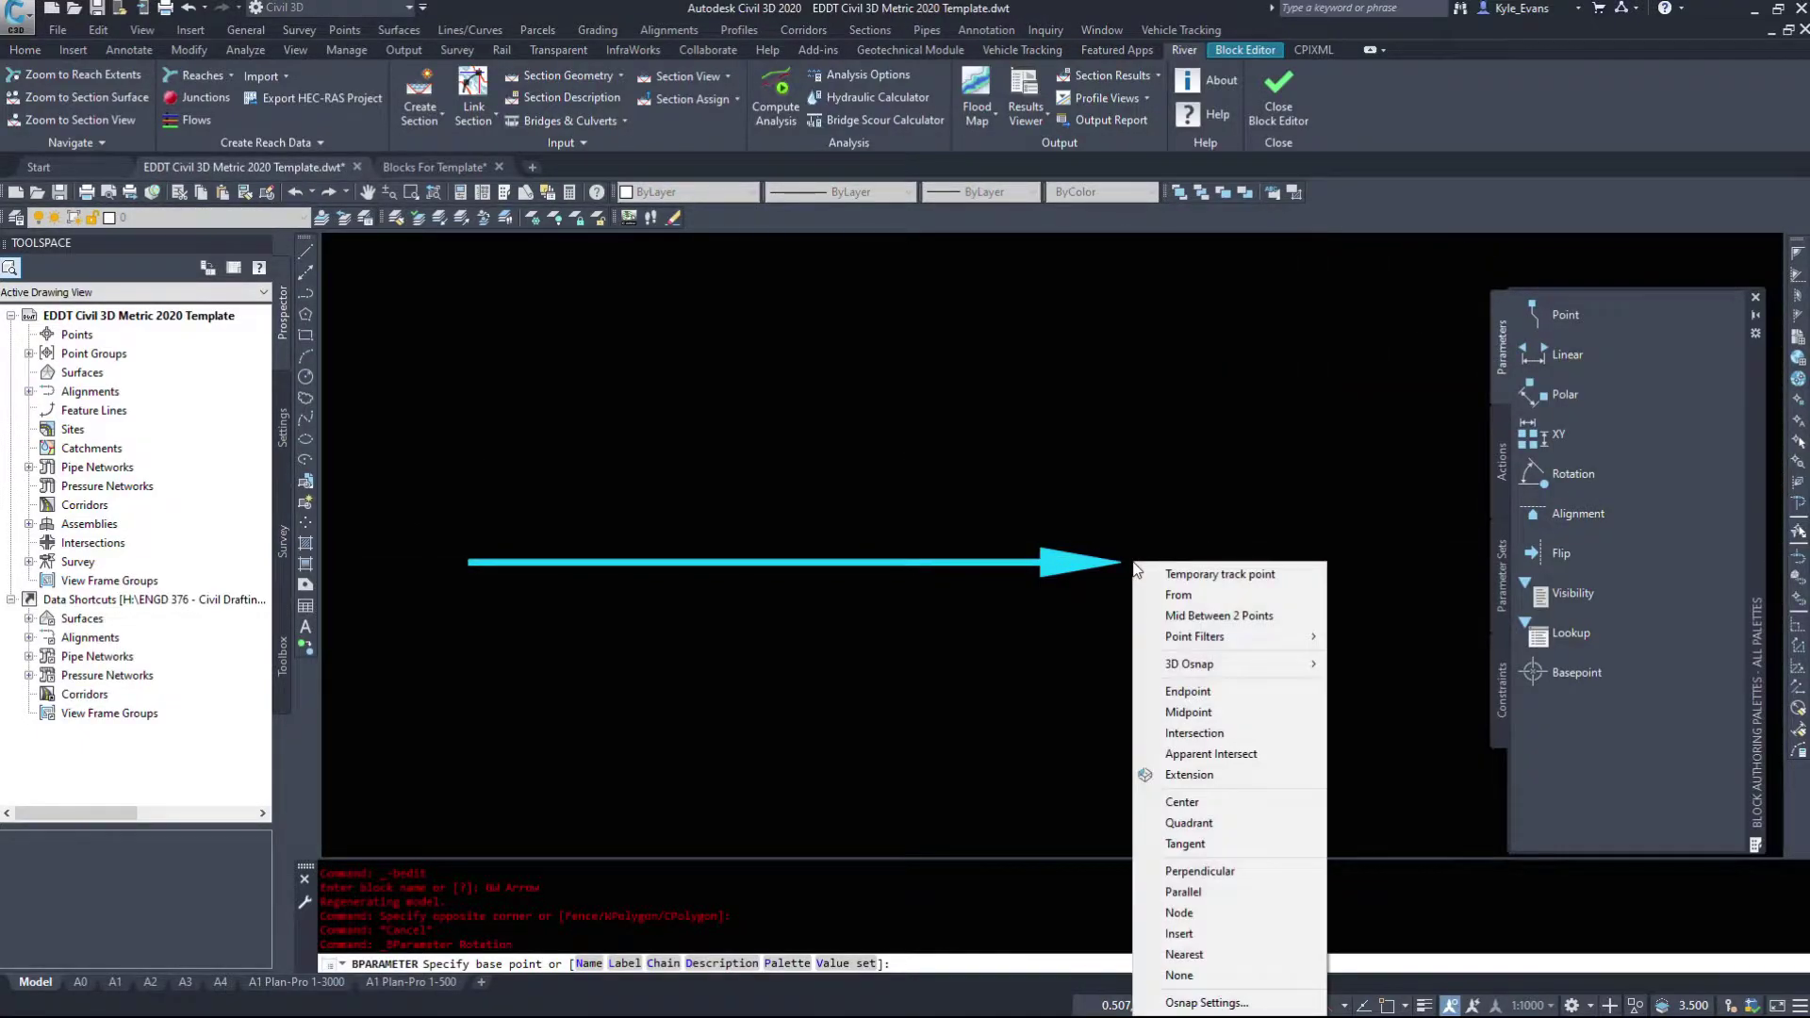
pyautogui.click(1188, 691)
pyautogui.click(1120, 562)
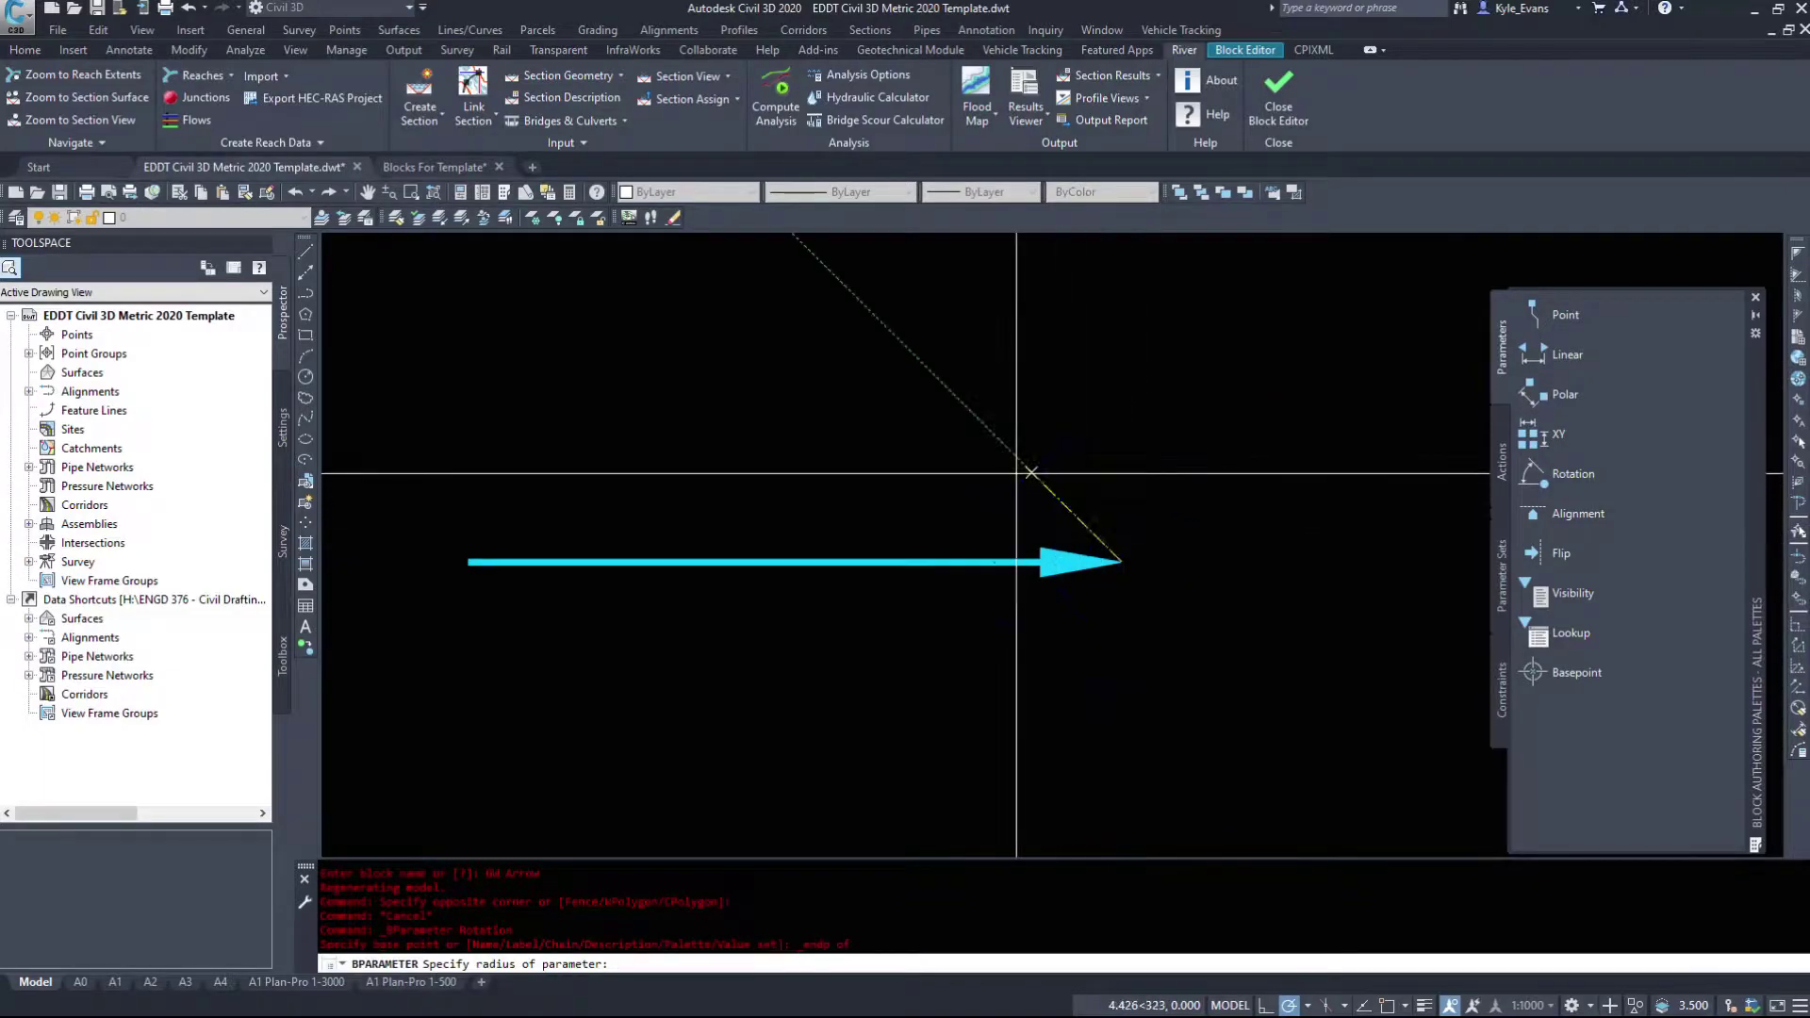
pyautogui.scroll(-2, 820, 466)
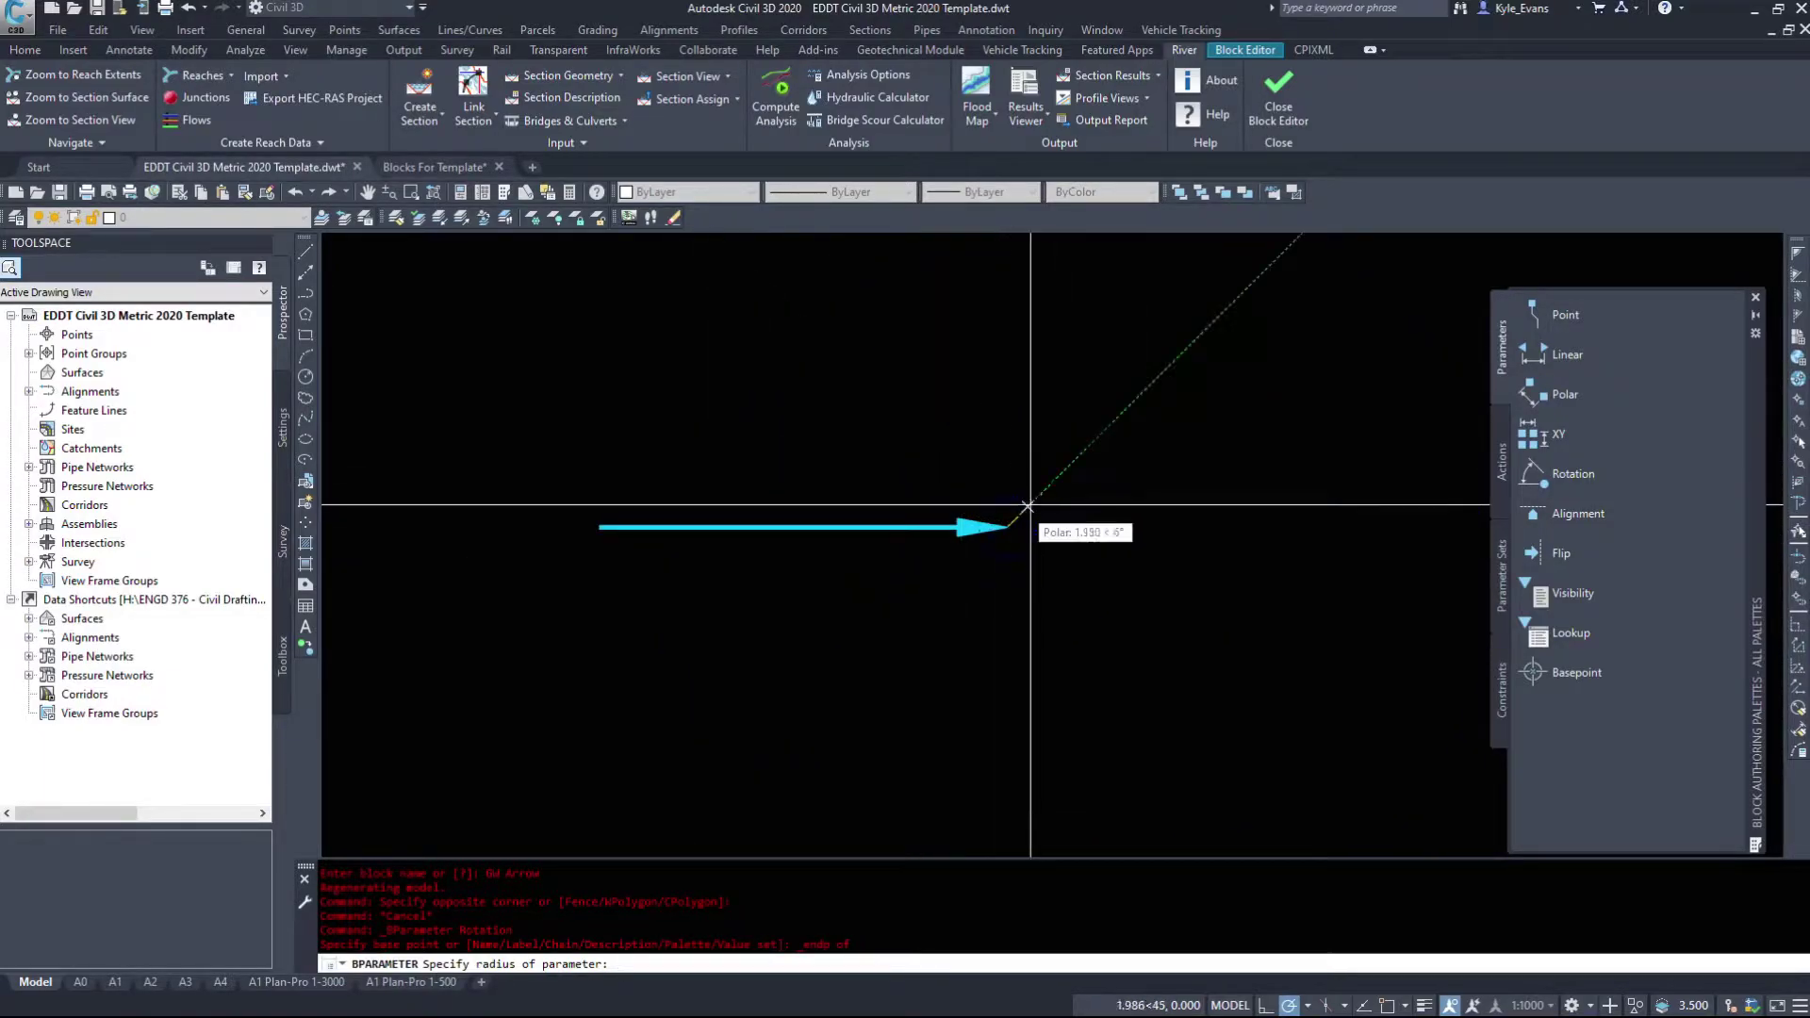
pyautogui.click(1098, 526)
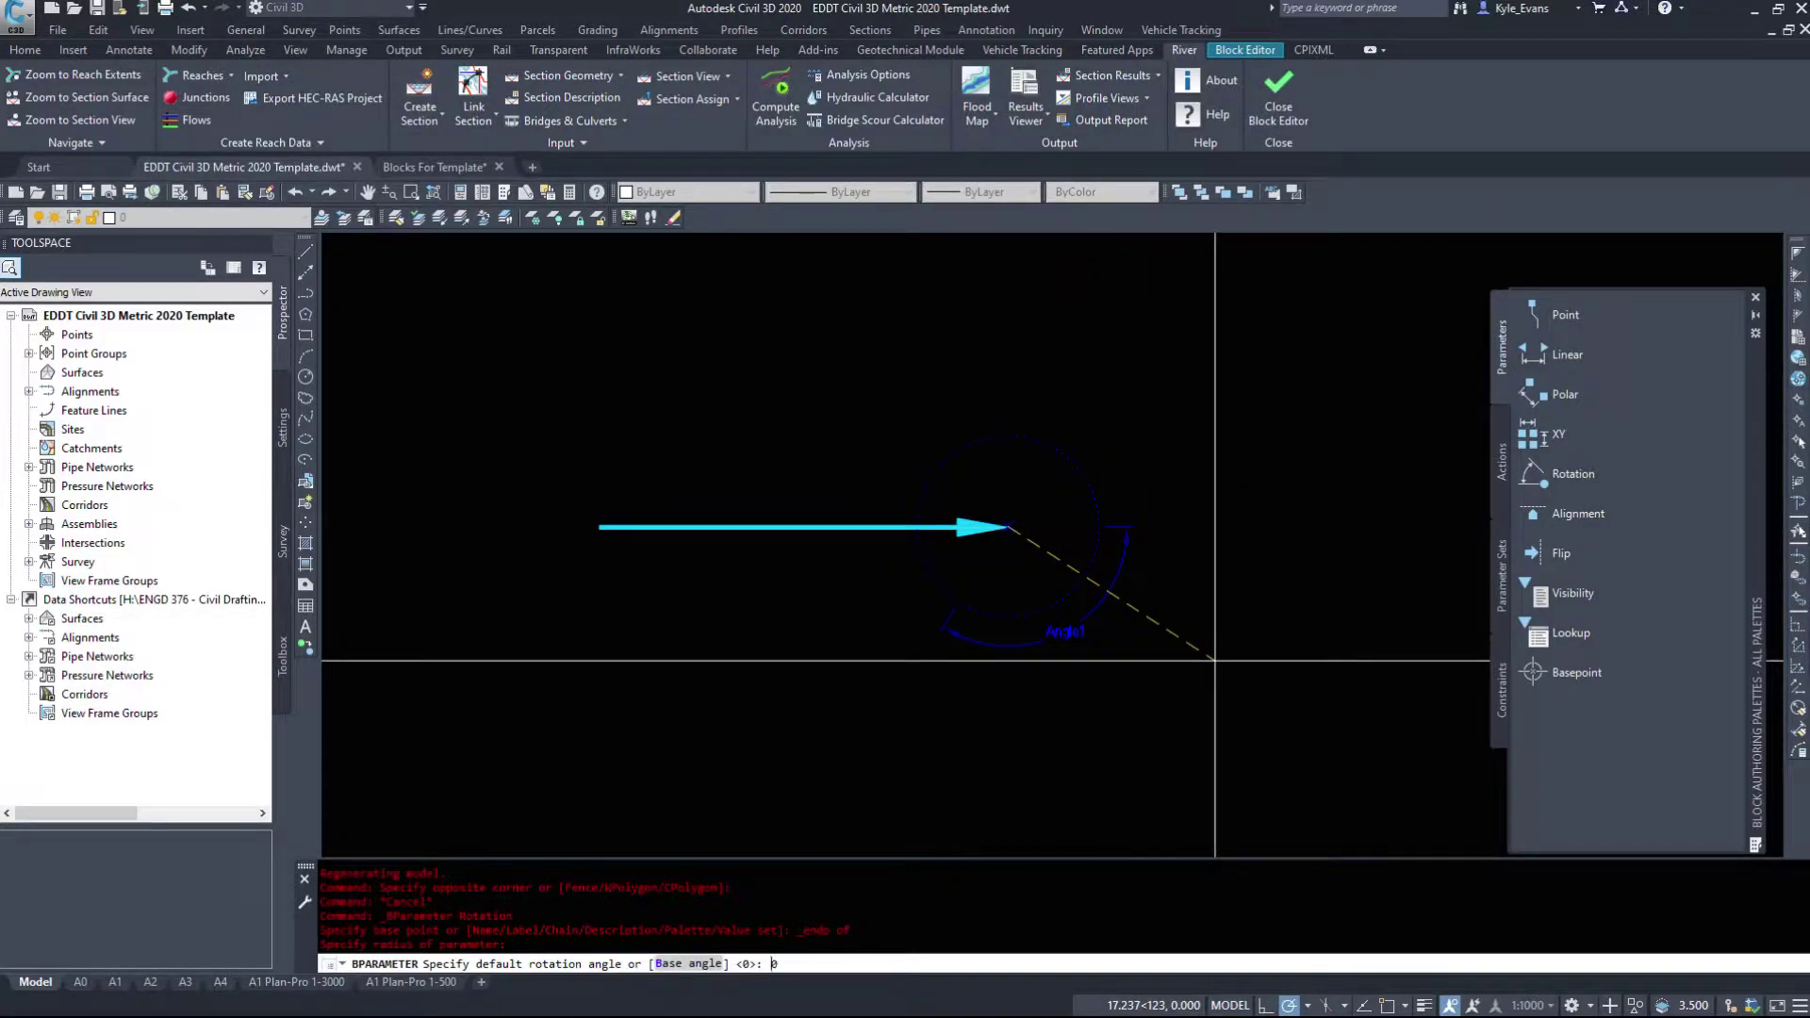
pyautogui.write('0')
pyautogui.press('Return')
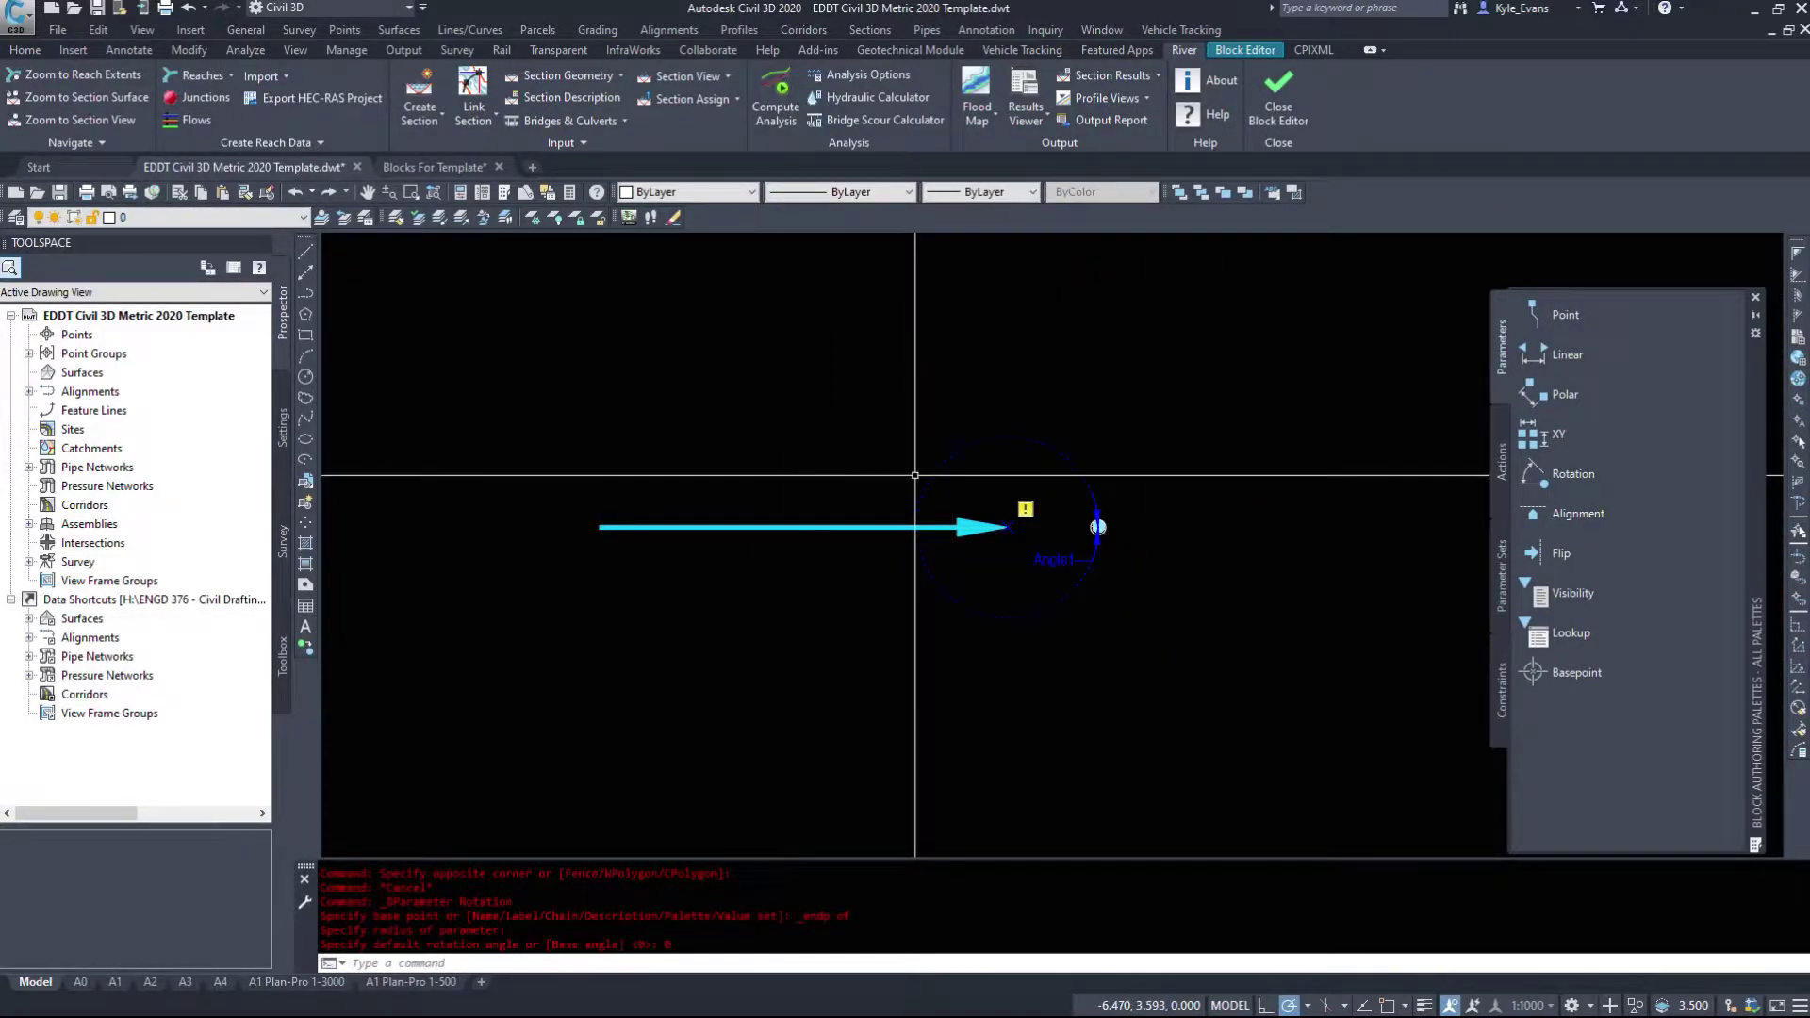
# Start a Polar parameter with its base point at the midpoint of the arrow's tail edge.
pyautogui.click(1503, 453)
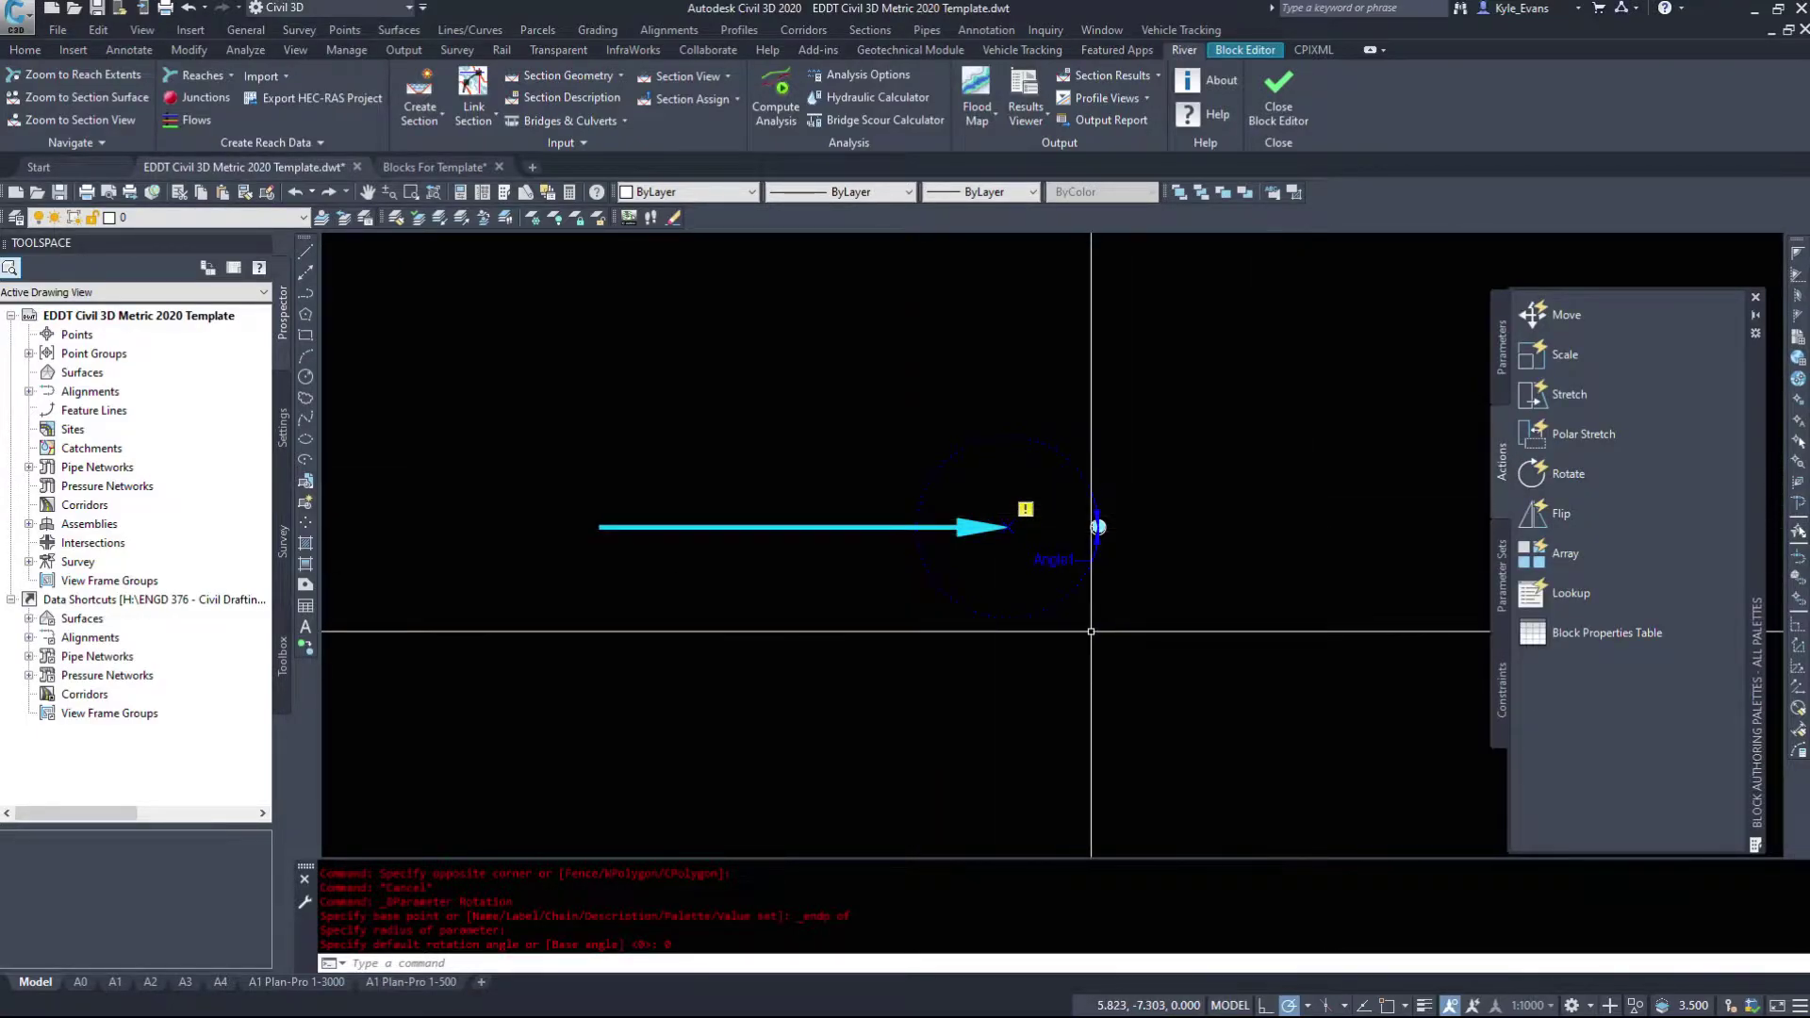
pyautogui.click(1504, 371)
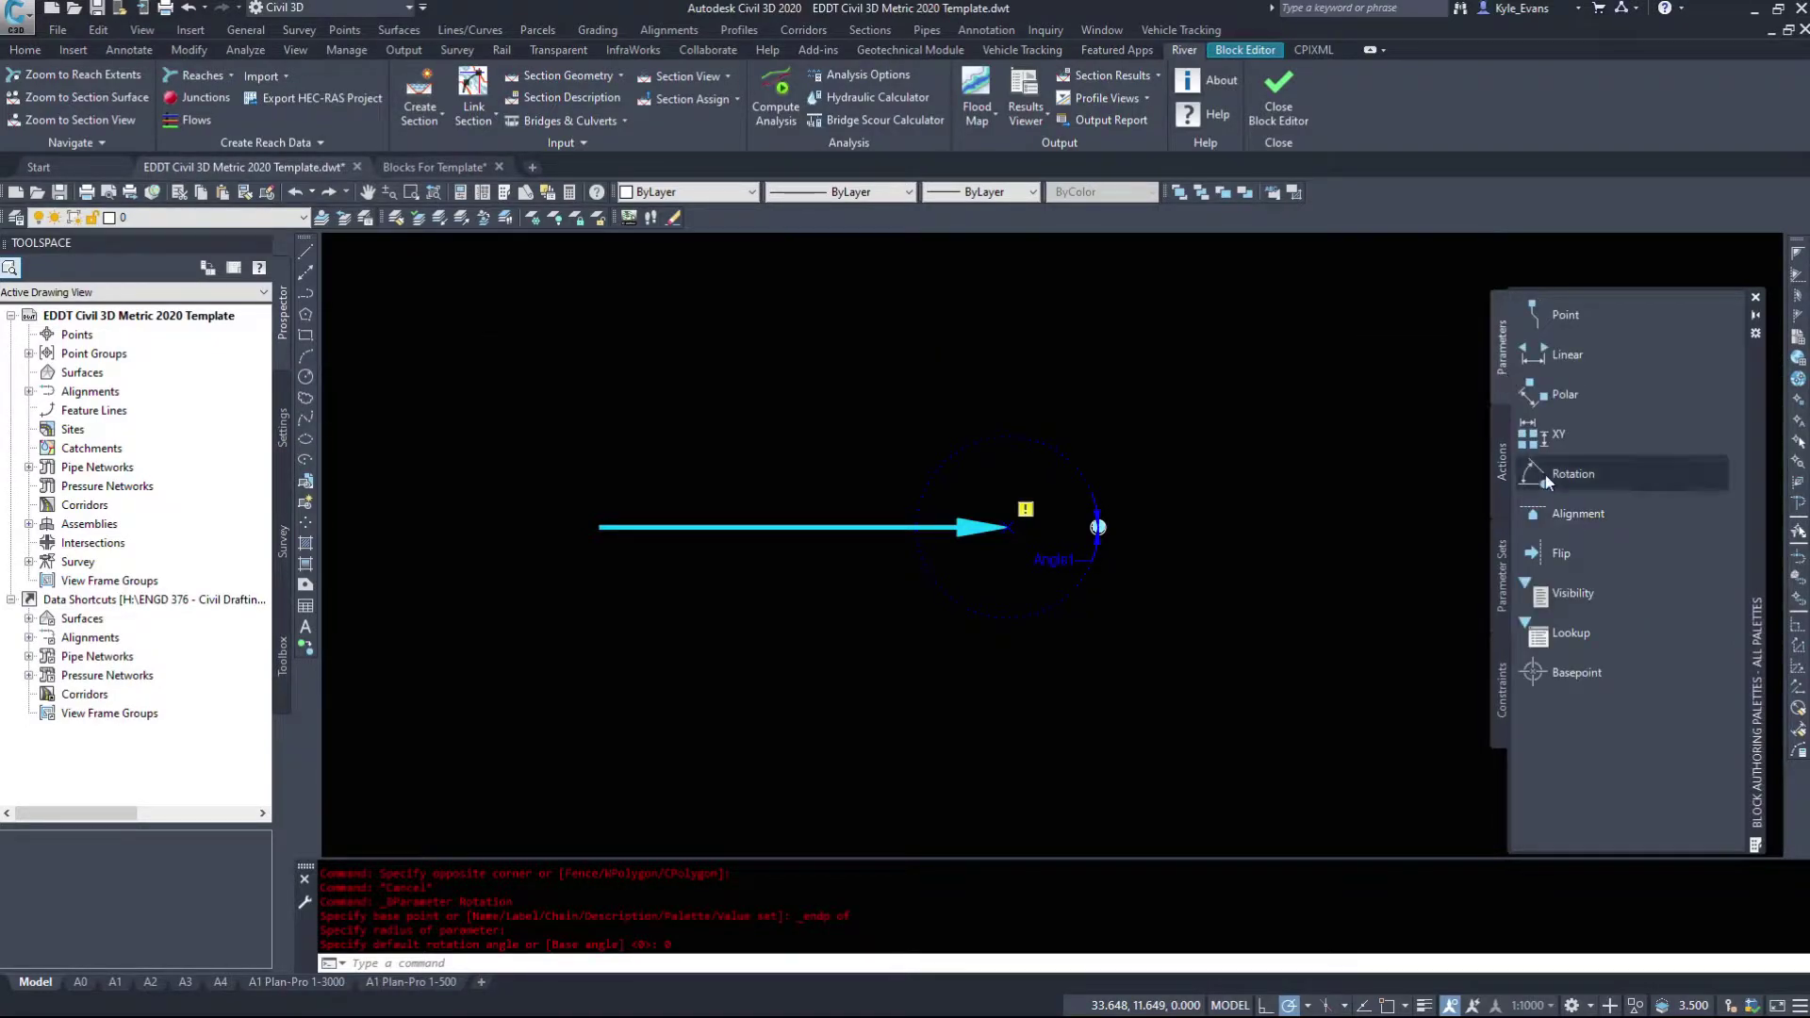
pyautogui.click(1541, 391)
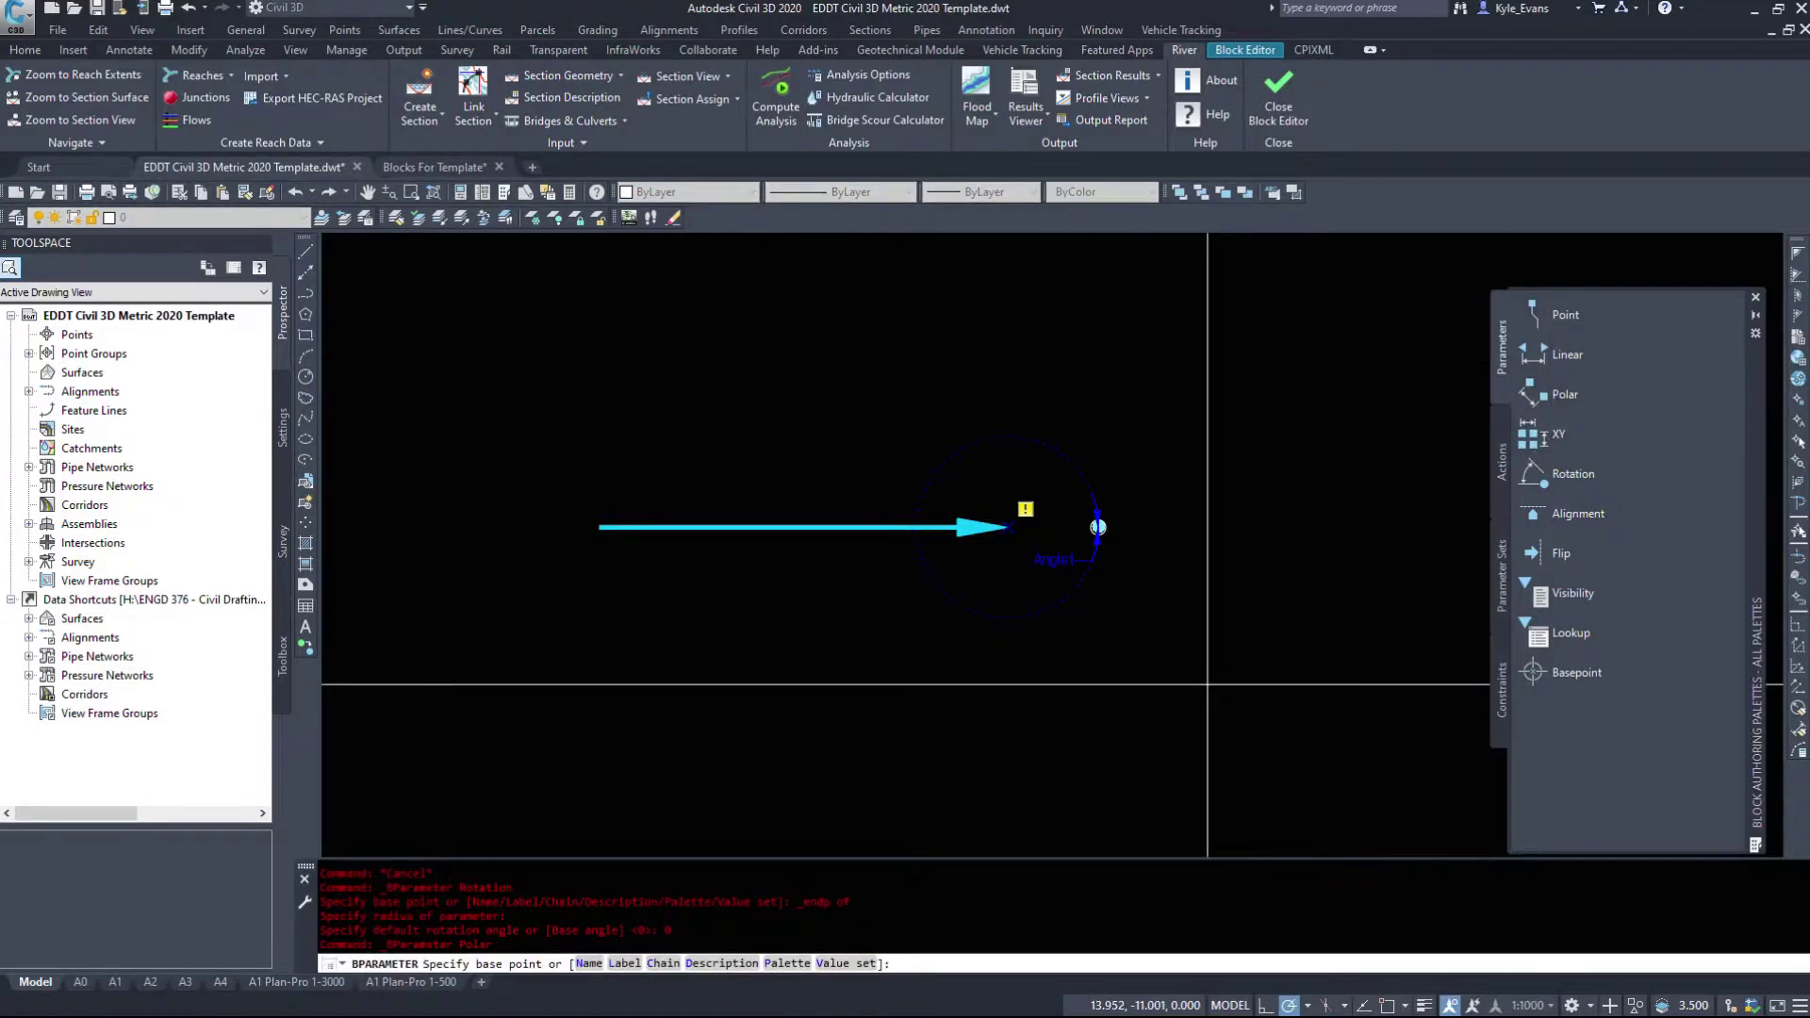
pyautogui.scroll(6, 755, 554)
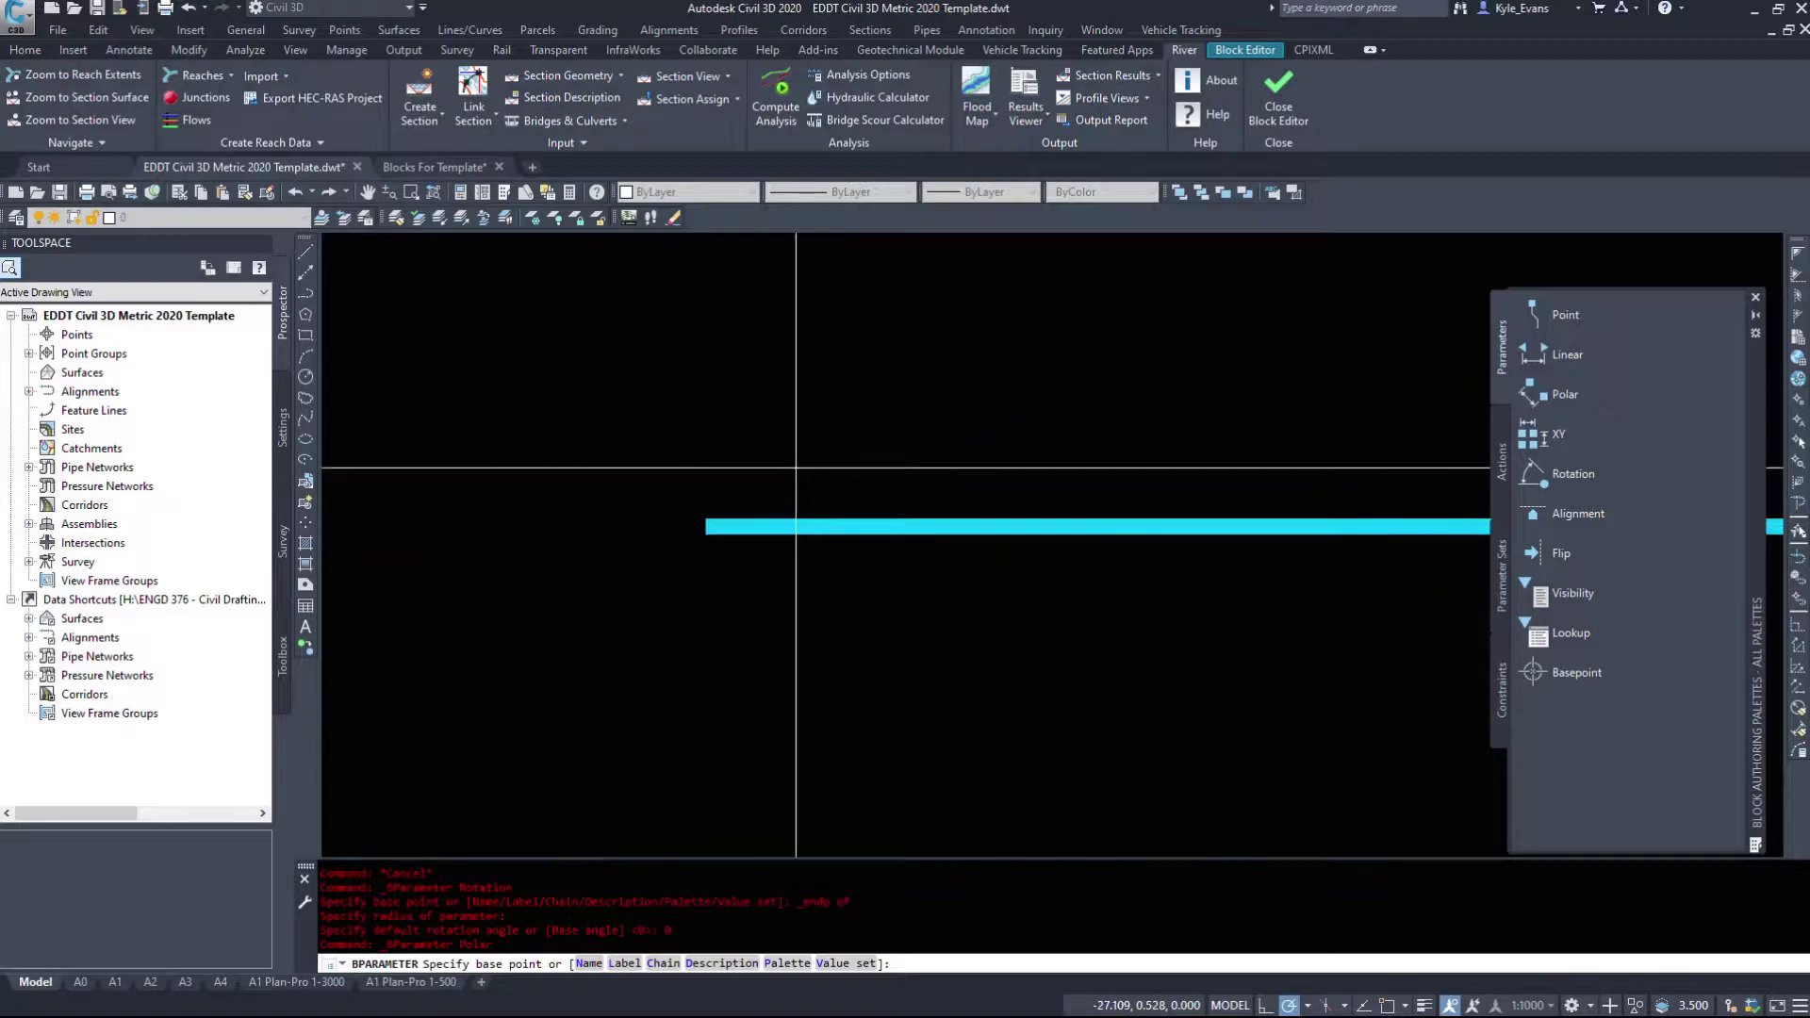
pyautogui.keyDown('shift'); pyautogui.rightClick(764, 548); pyautogui.keyUp('shift')
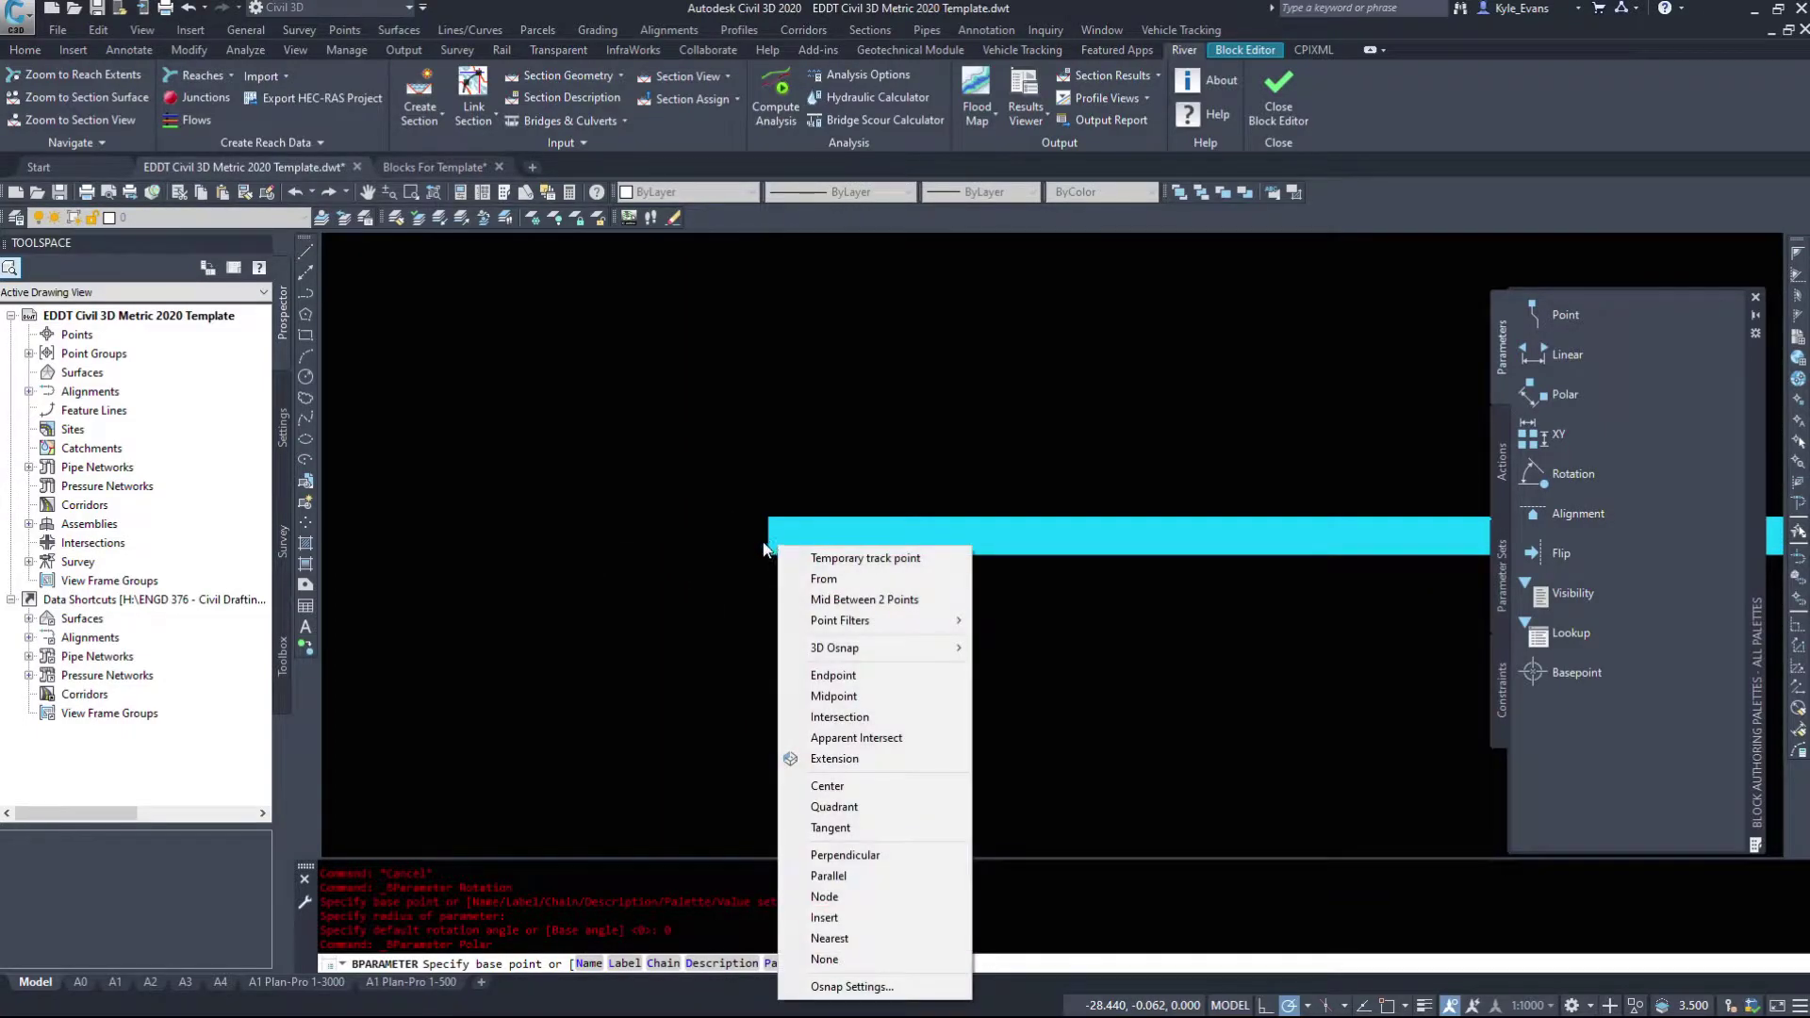
pyautogui.press('m')
pyautogui.click(768, 534)
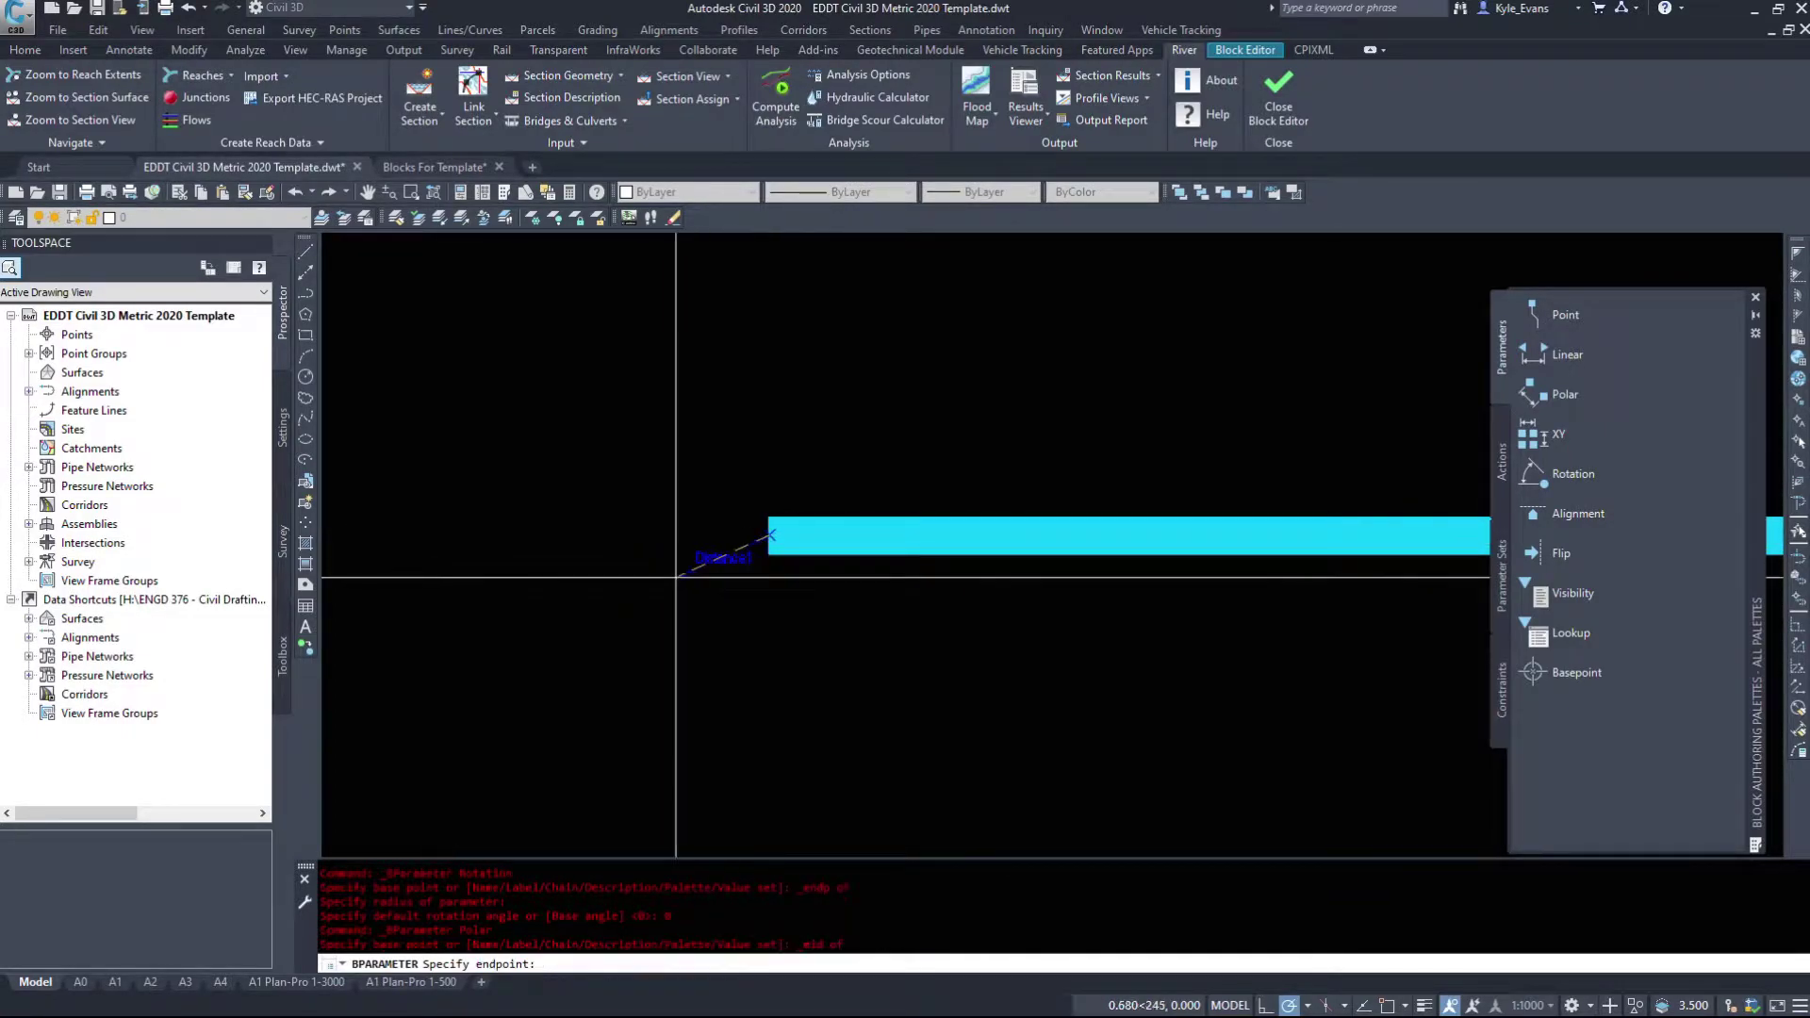
# Set the Polar parameter's endpoint at the arrow tip and place its label just above the shaft.
pyautogui.scroll(-3, 657, 534)
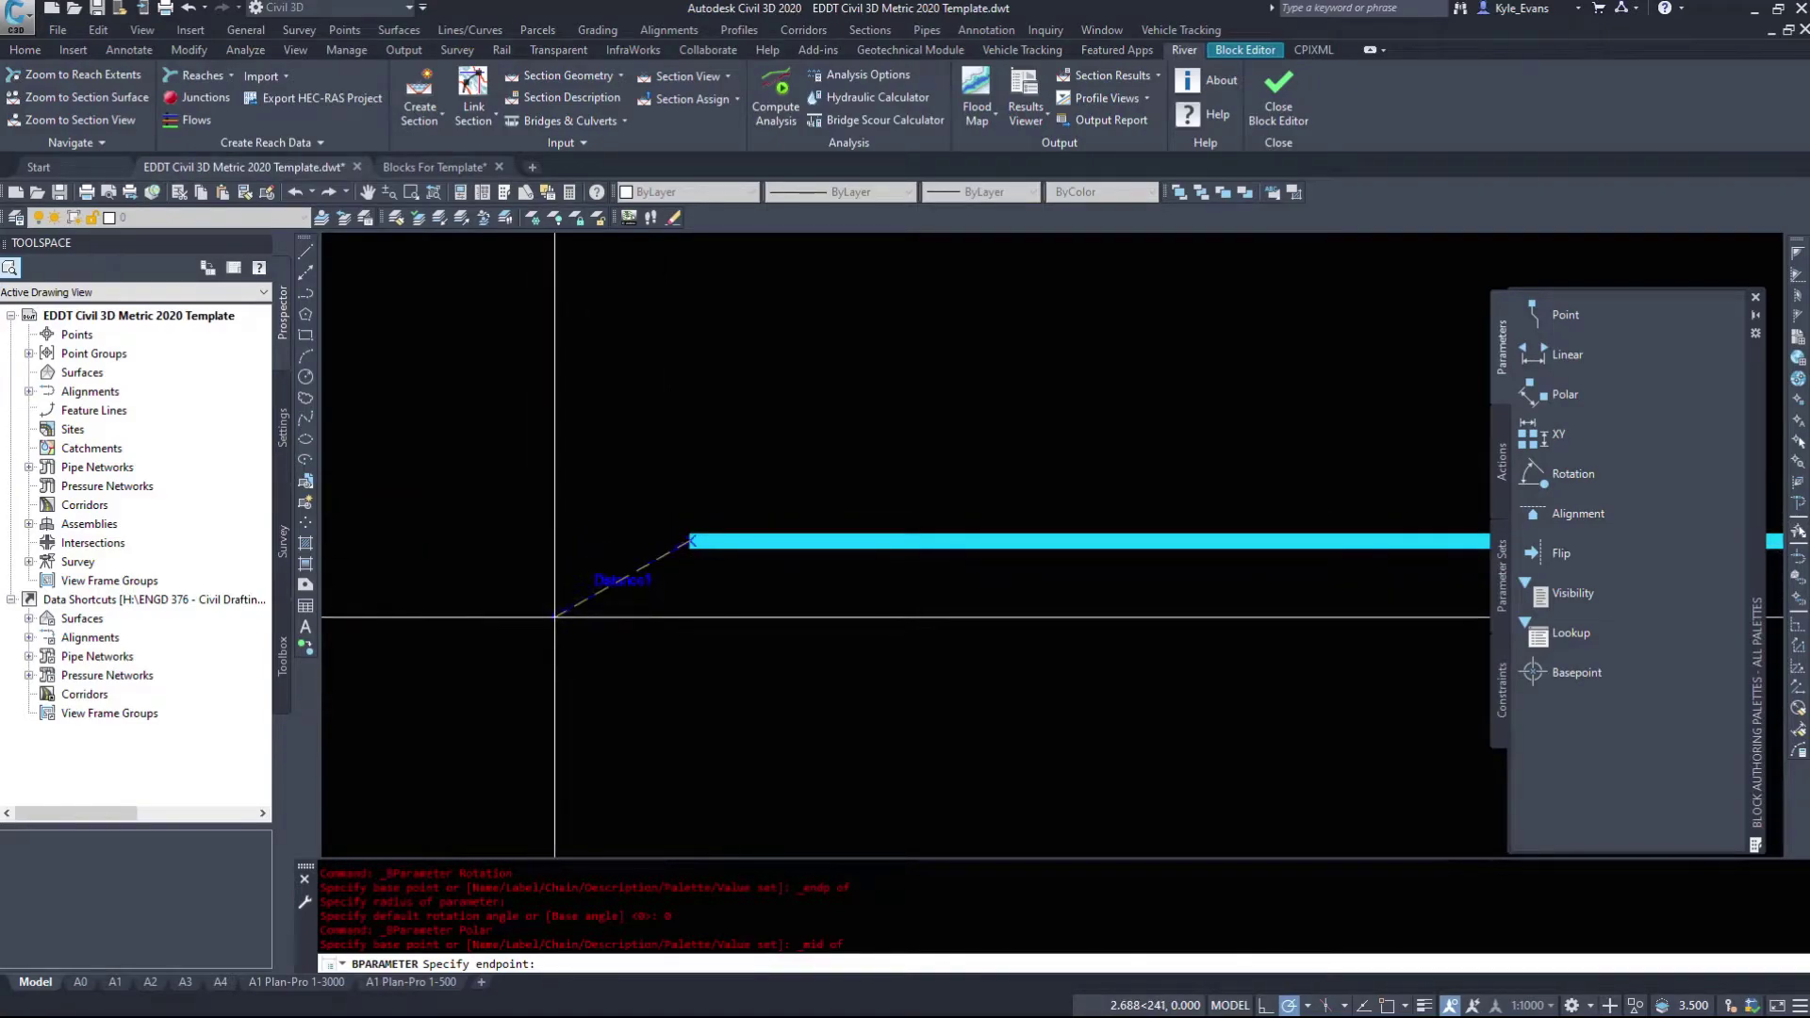
pyautogui.scroll(-1, 723, 677)
pyautogui.scroll(4, 1099, 618)
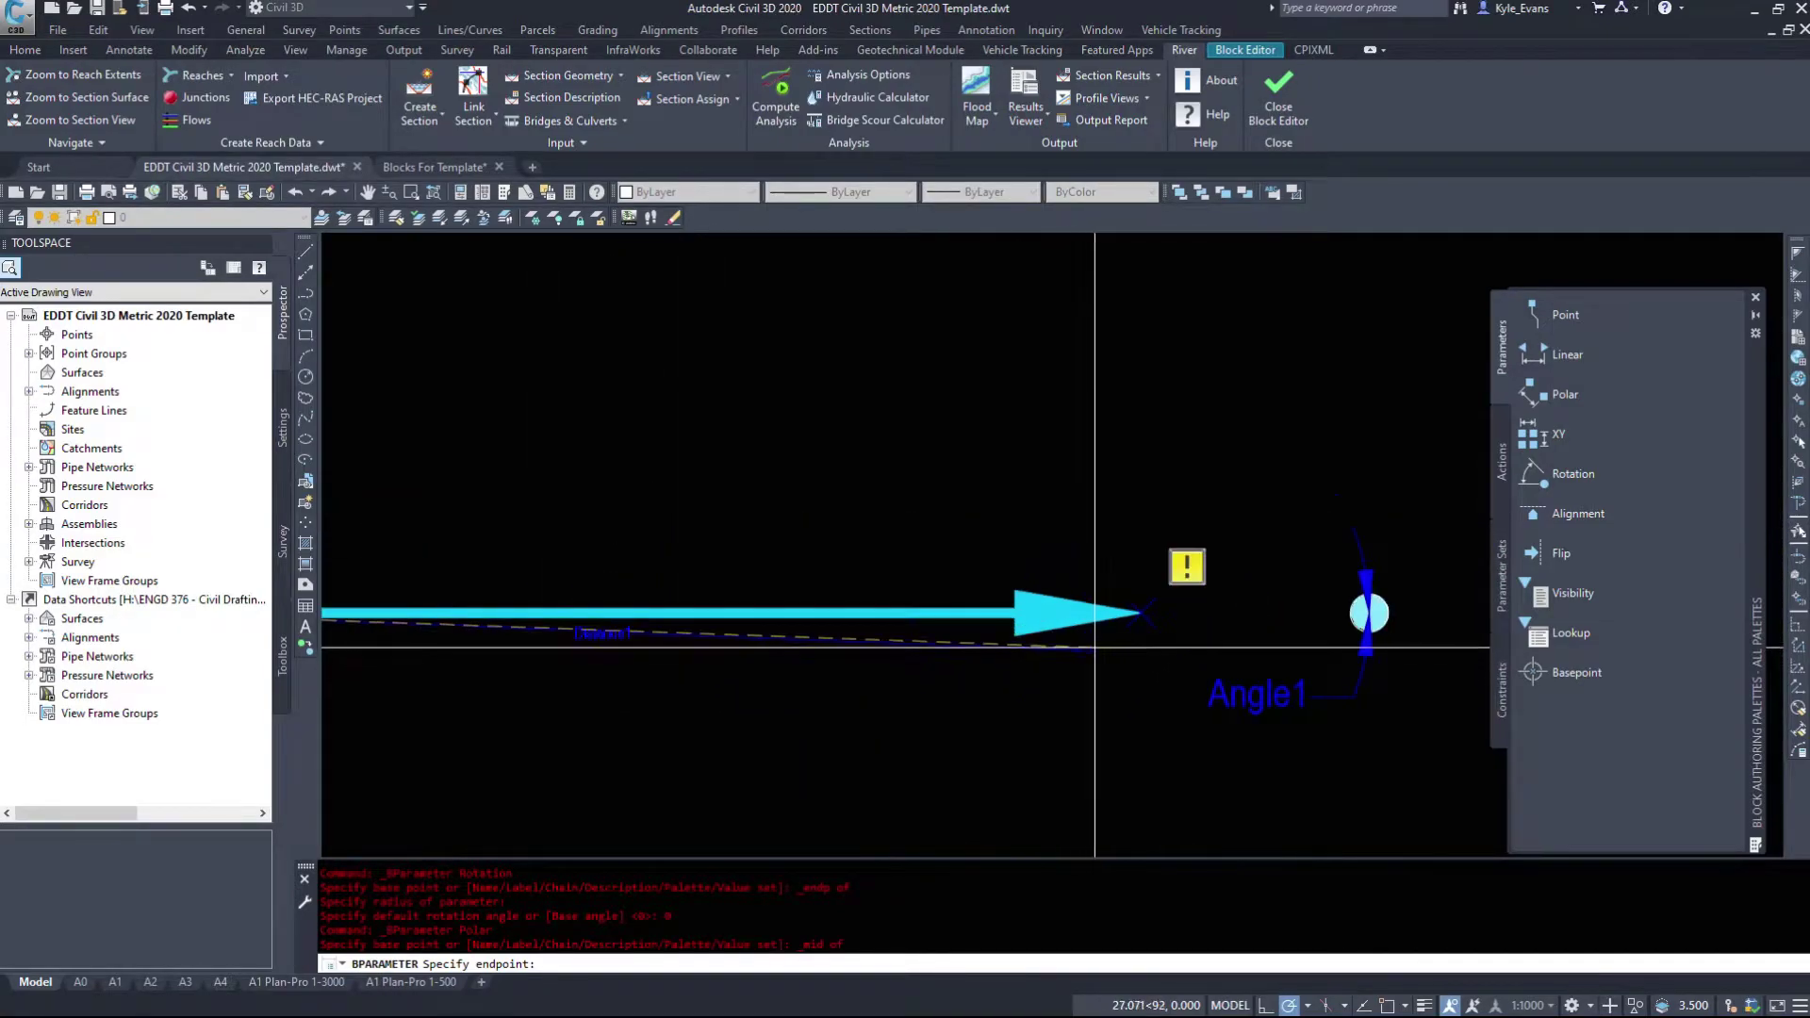
pyautogui.keyDown('shift'); pyautogui.rightClick(1120, 614); pyautogui.keyUp('shift')
pyautogui.press('e')
pyautogui.scroll(3, 1117, 612)
pyautogui.click(1117, 625)
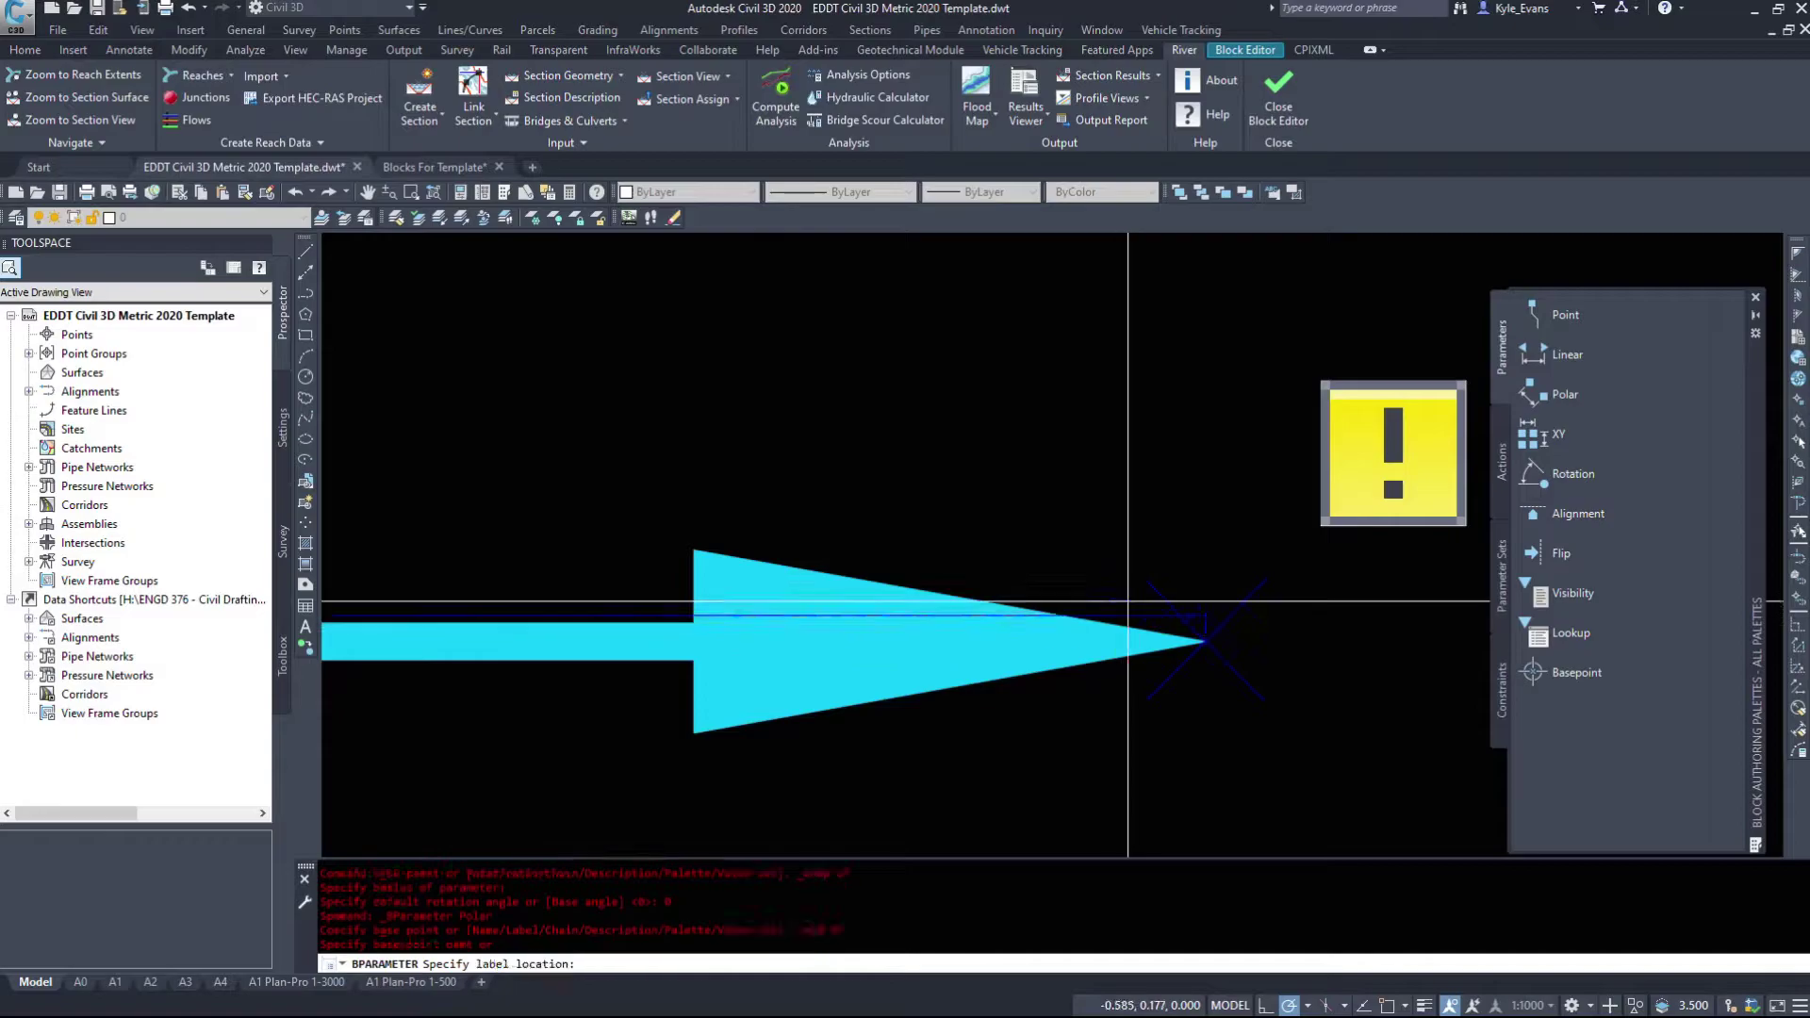
pyautogui.scroll(-2, 1302, 485)
pyautogui.scroll(-3, 895, 450)
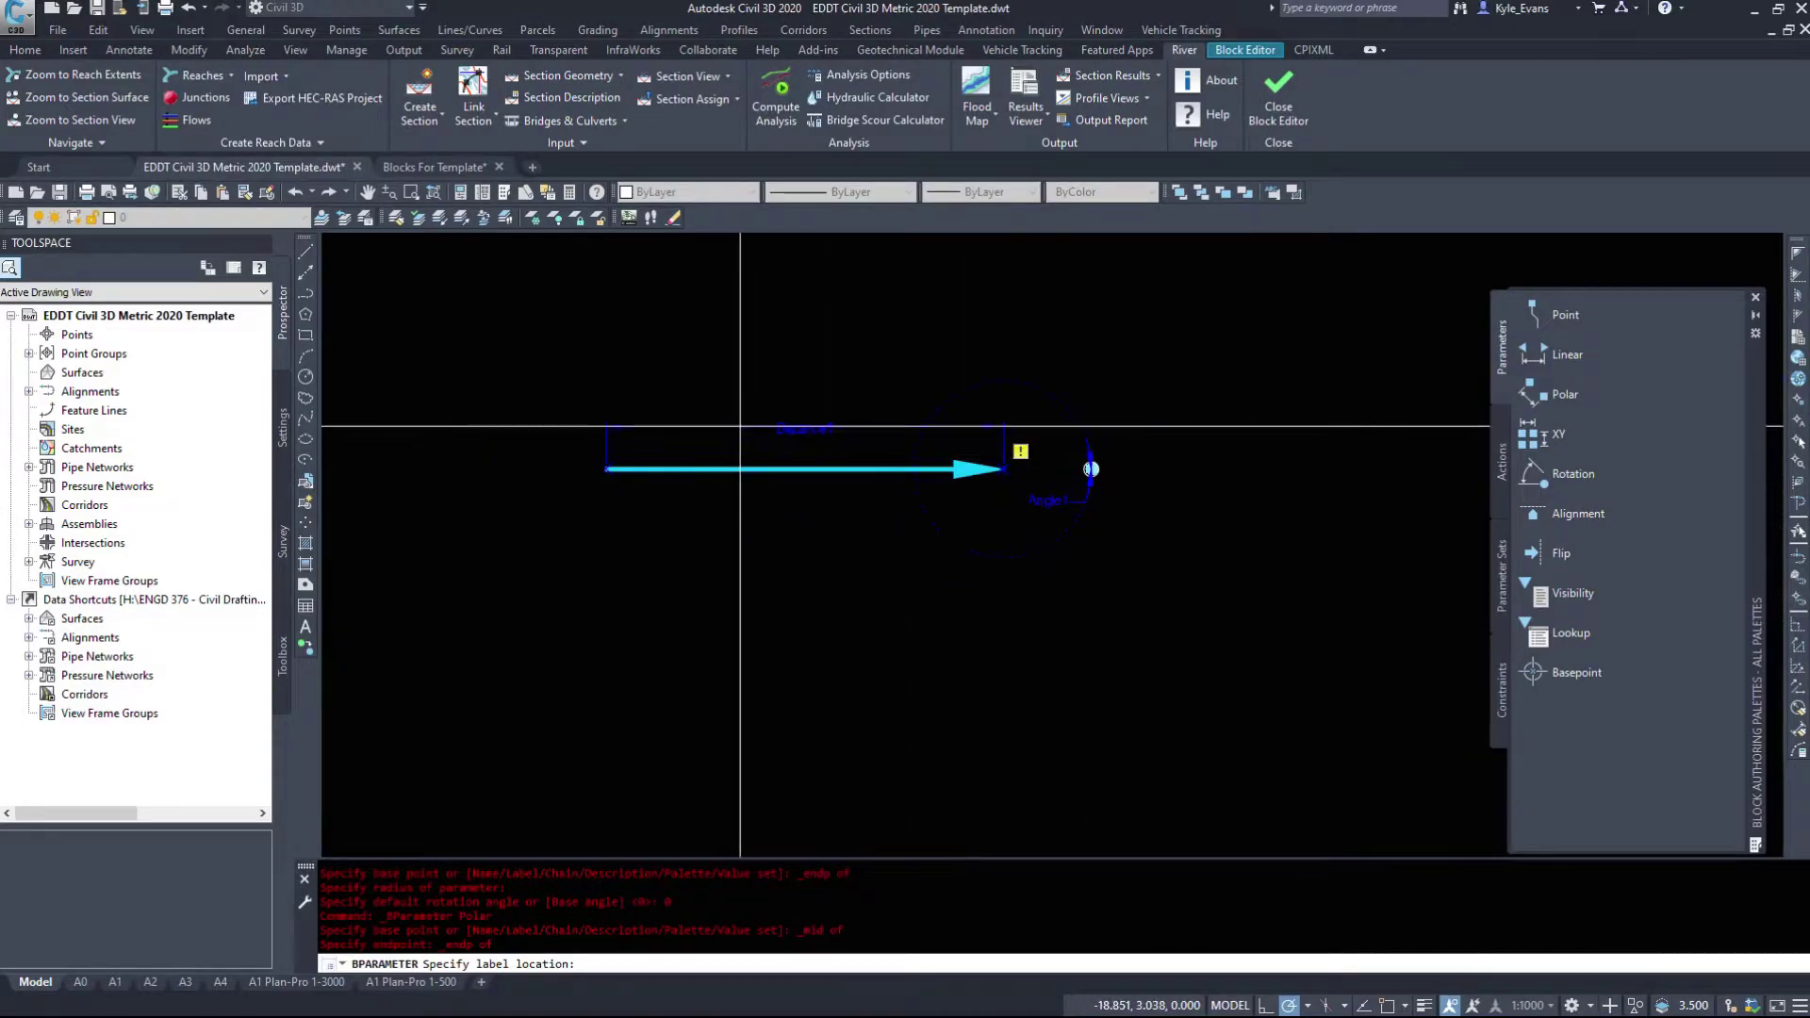
pyautogui.click(863, 448)
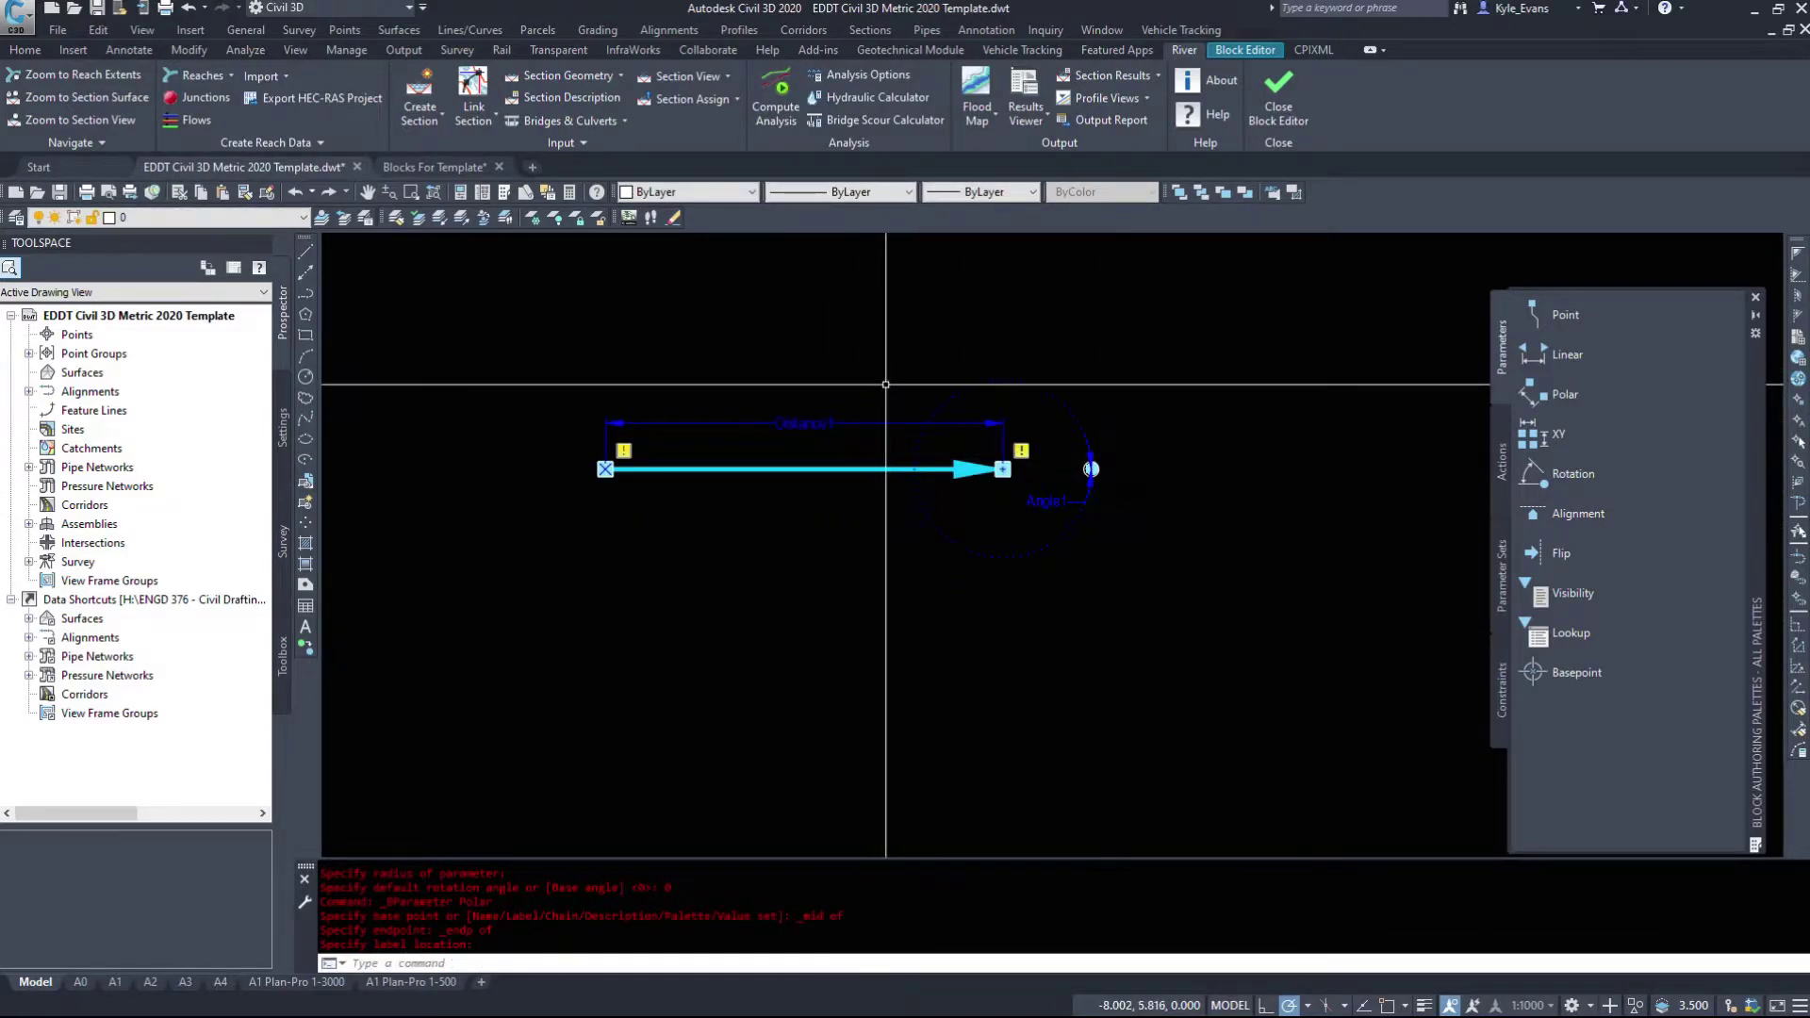
# Add a Rotate action to the rotation parameter, with the whole arrow and both parameters as its selection set.
pyautogui.moveTo(826, 389); pyautogui.dragTo(817, 443, button='middle')
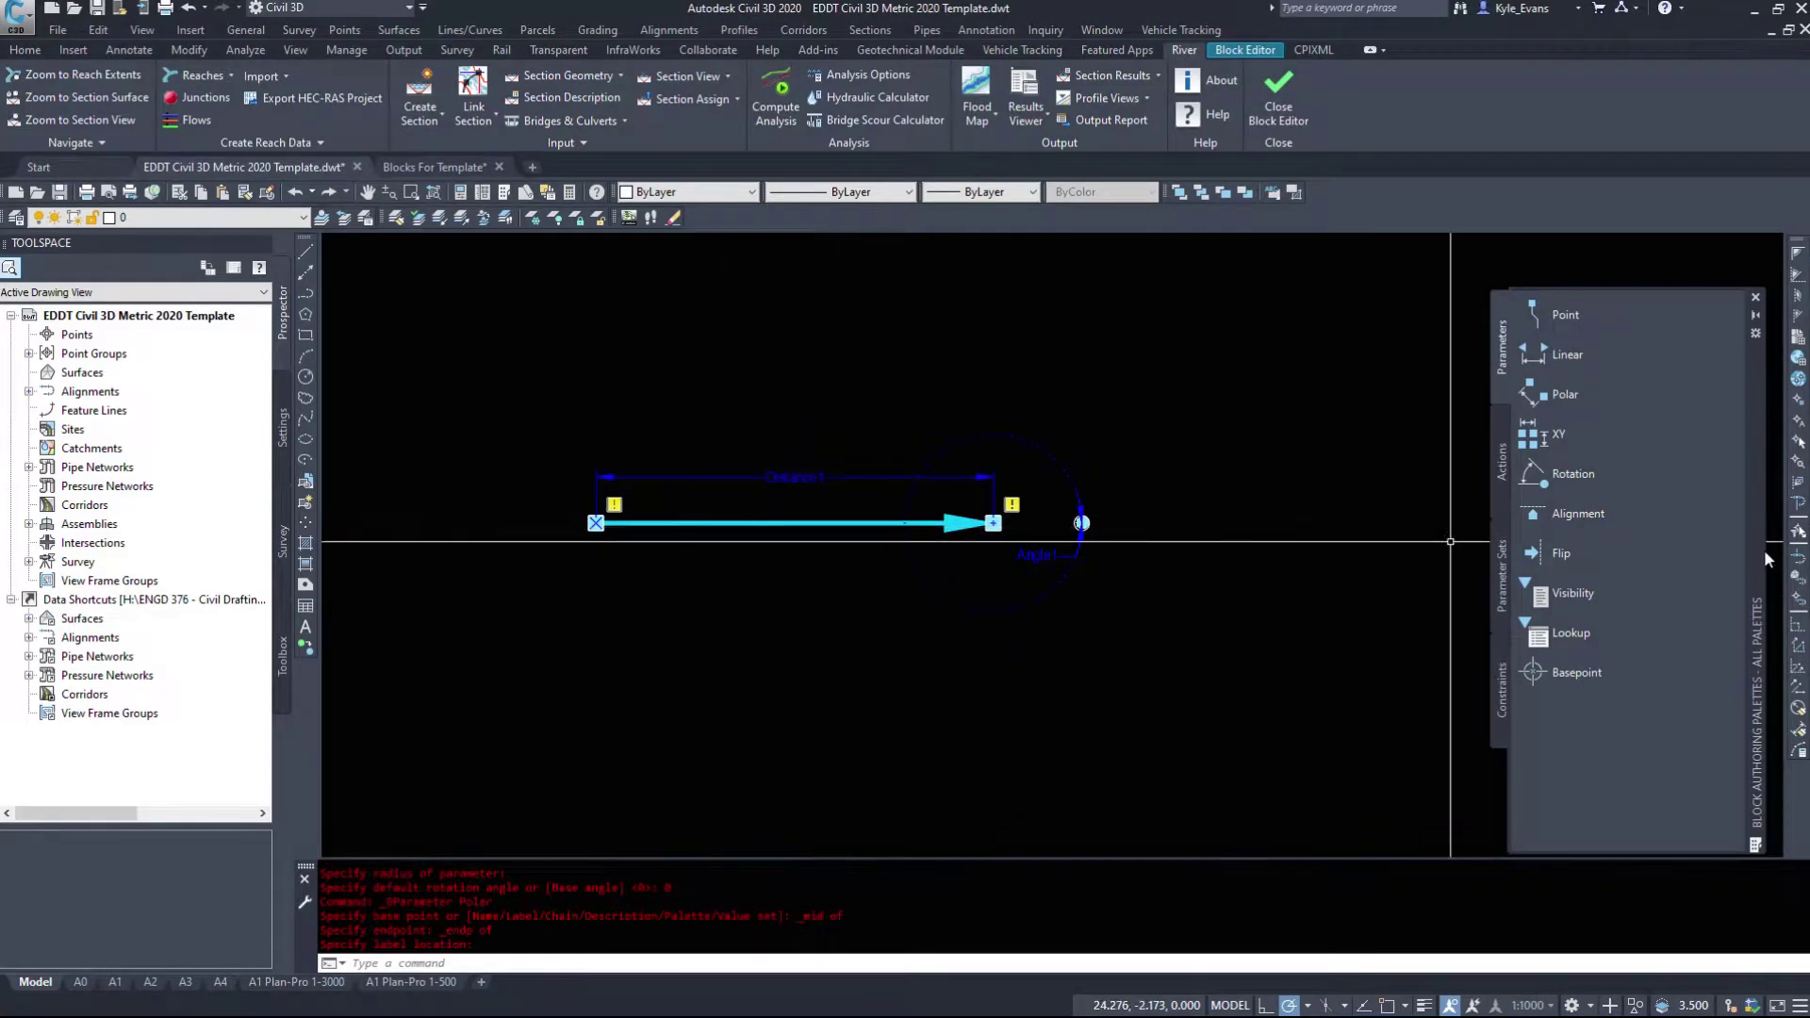
pyautogui.click(1504, 455)
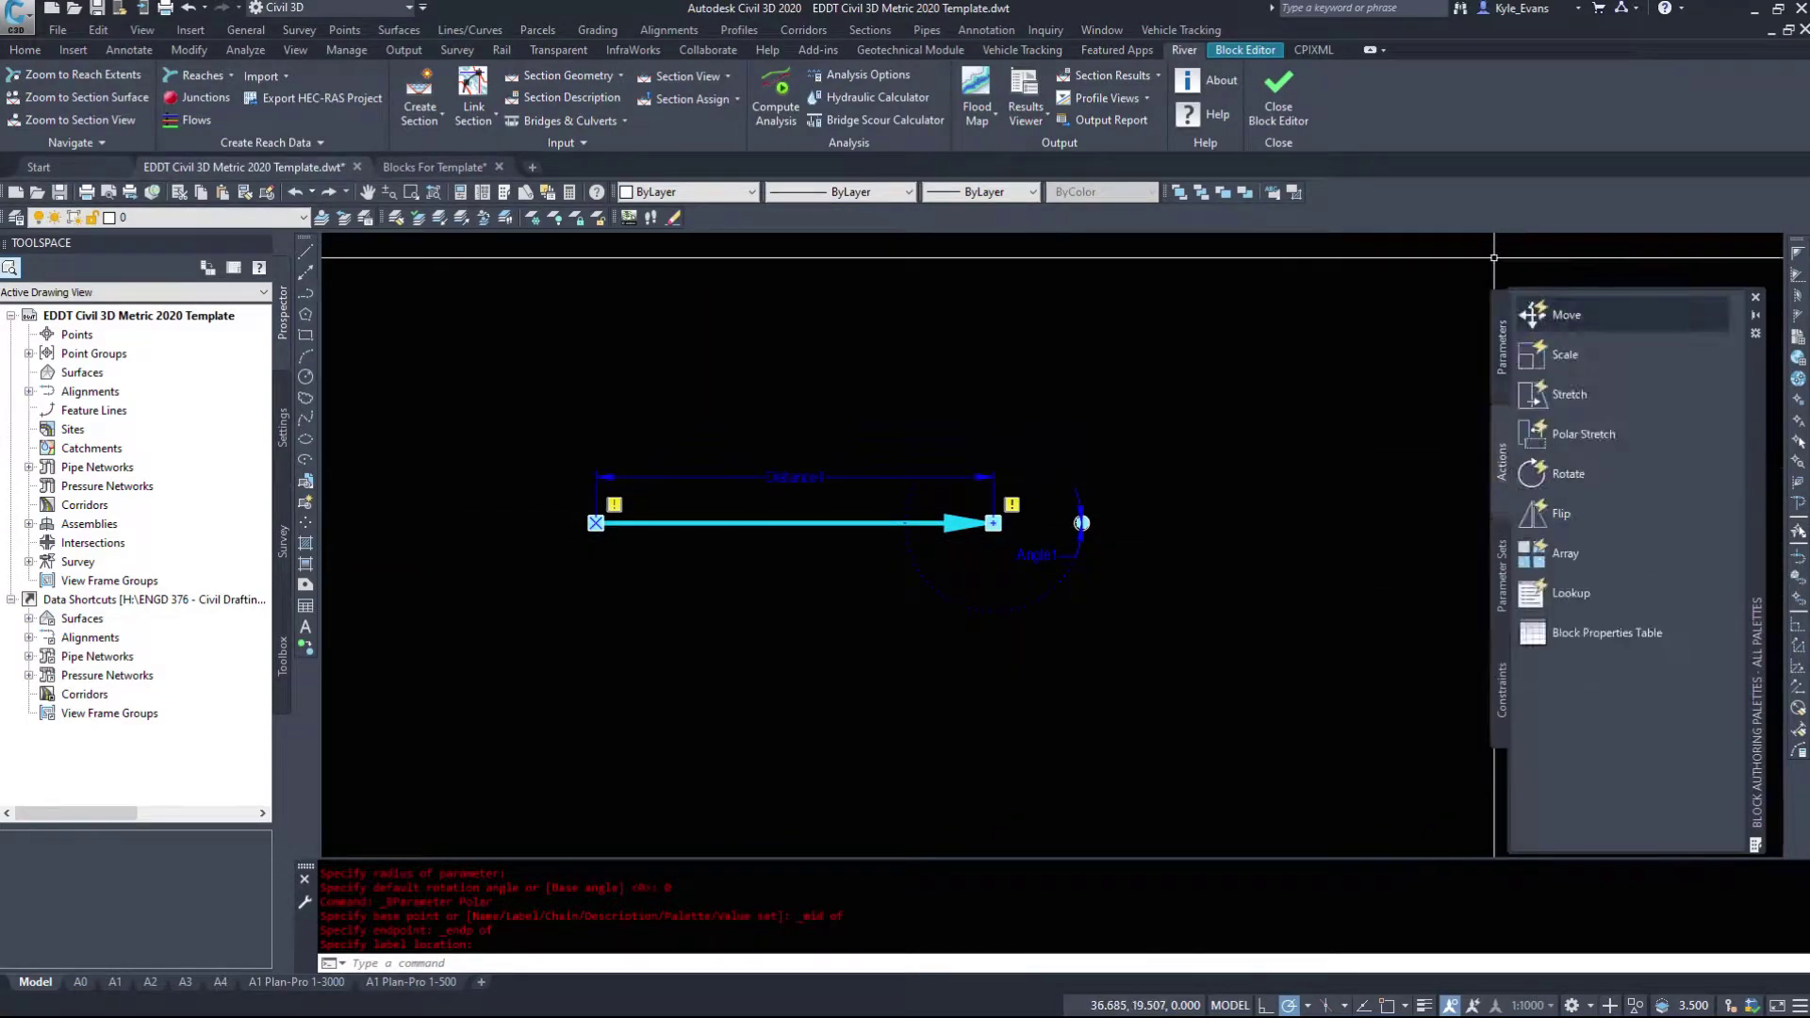
pyautogui.click(1539, 476)
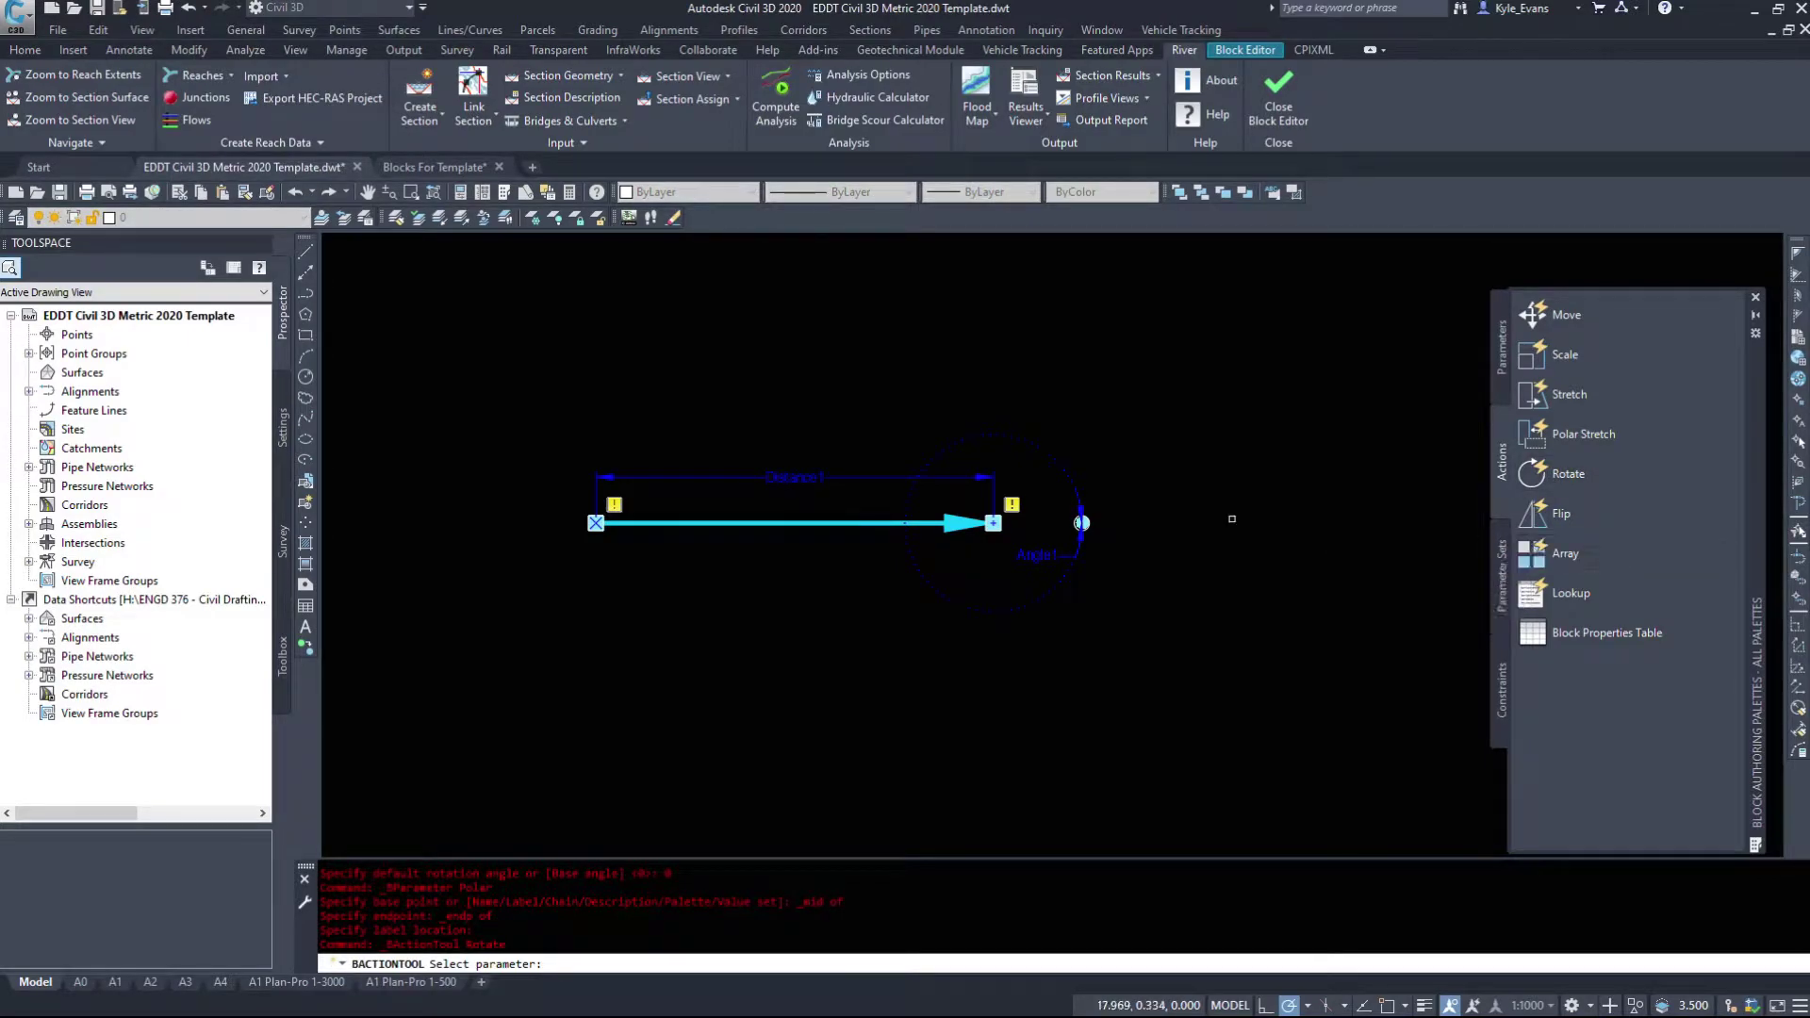
pyautogui.click(1053, 554)
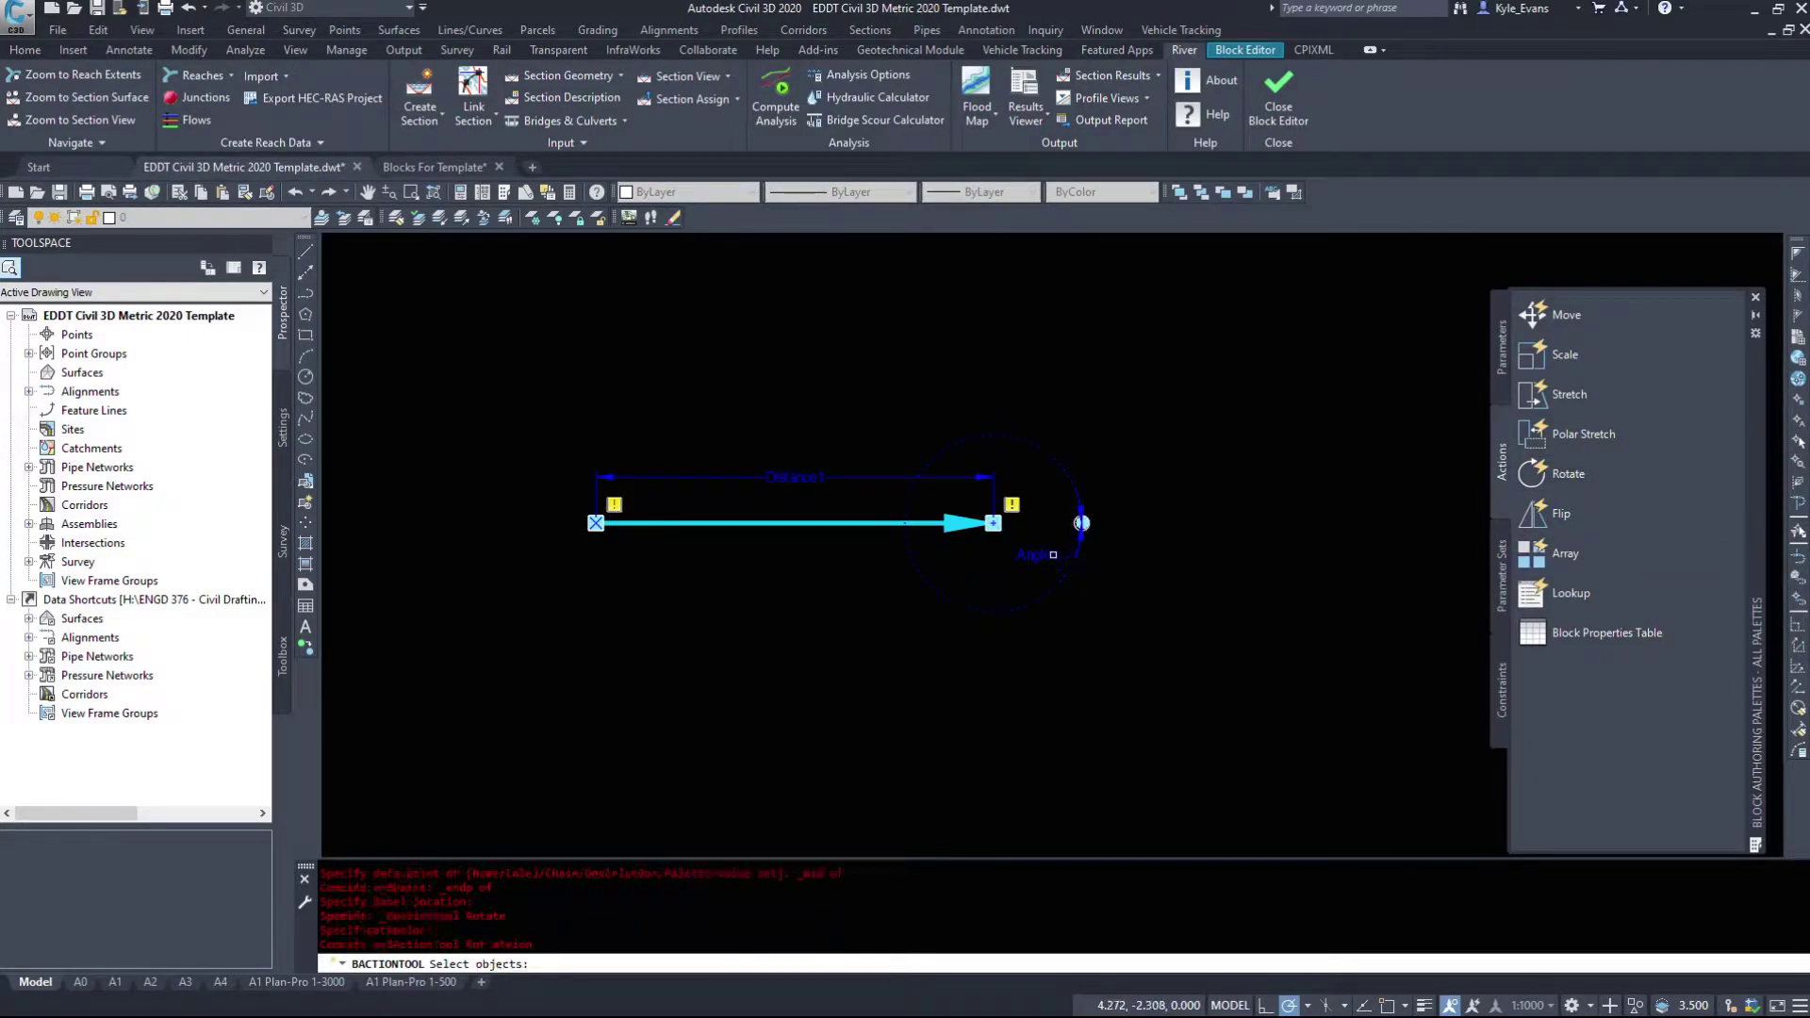
pyautogui.click(1393, 649)
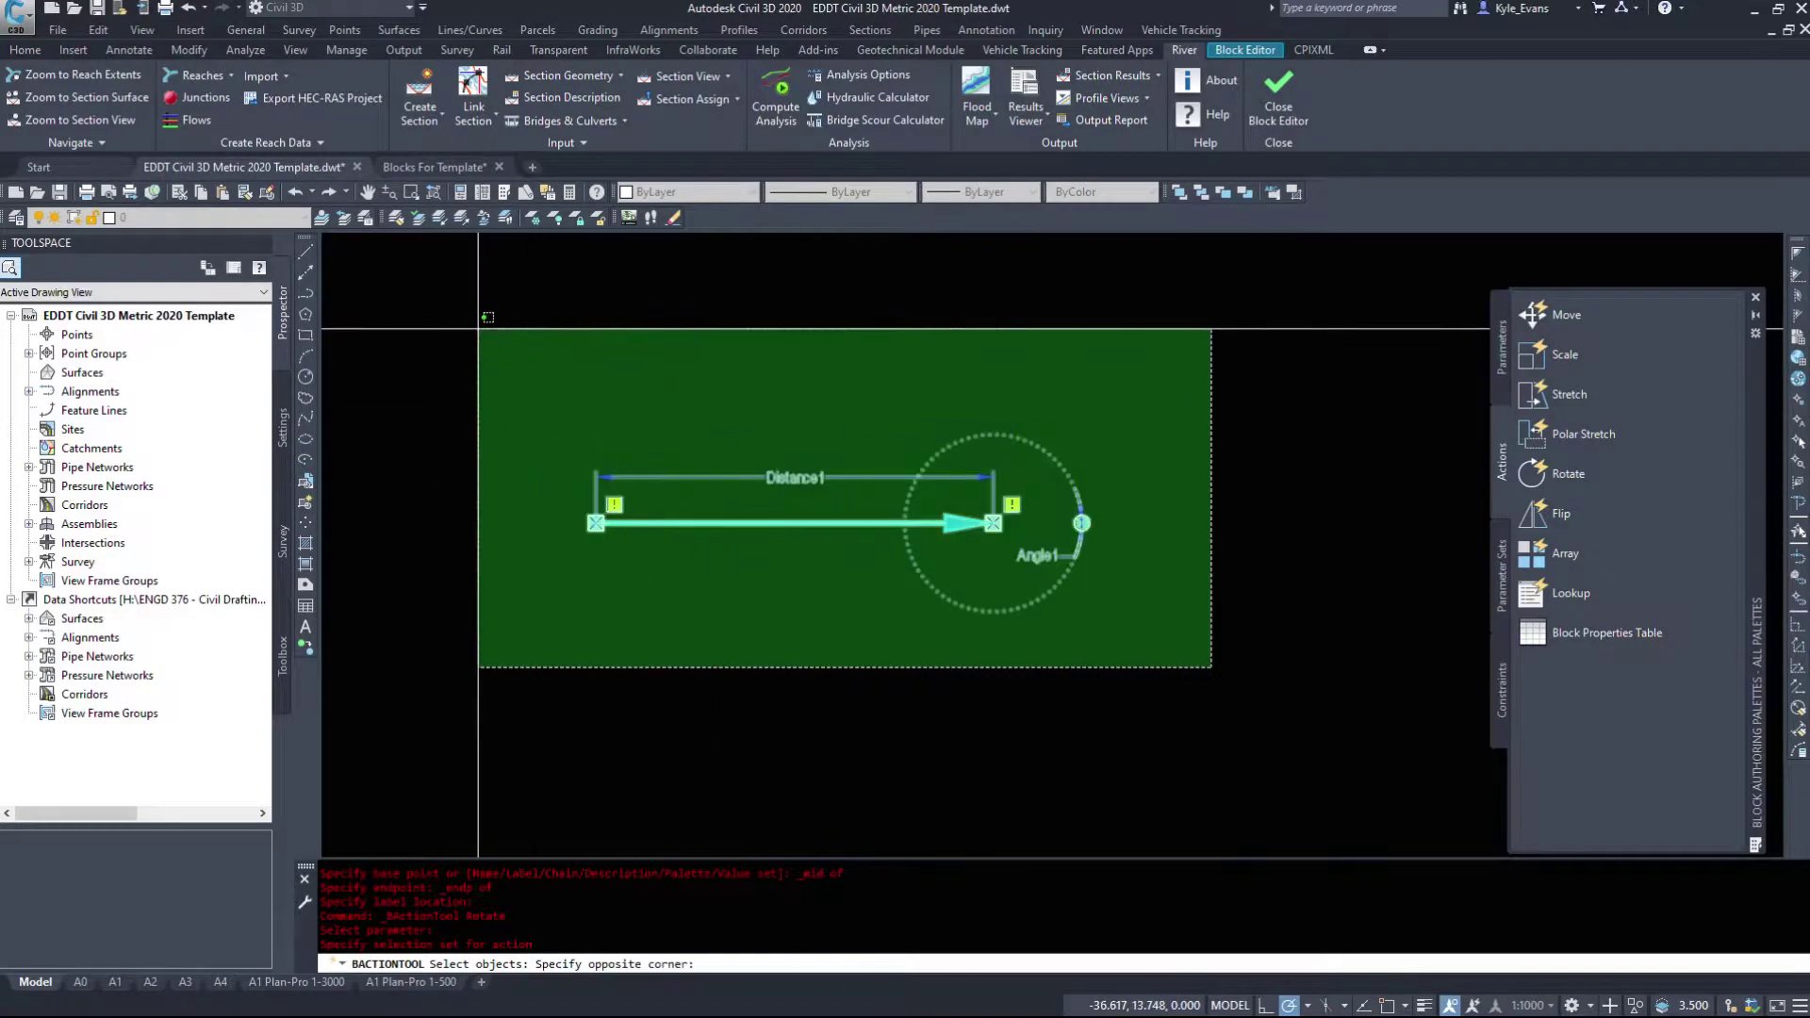
pyautogui.click(466, 323)
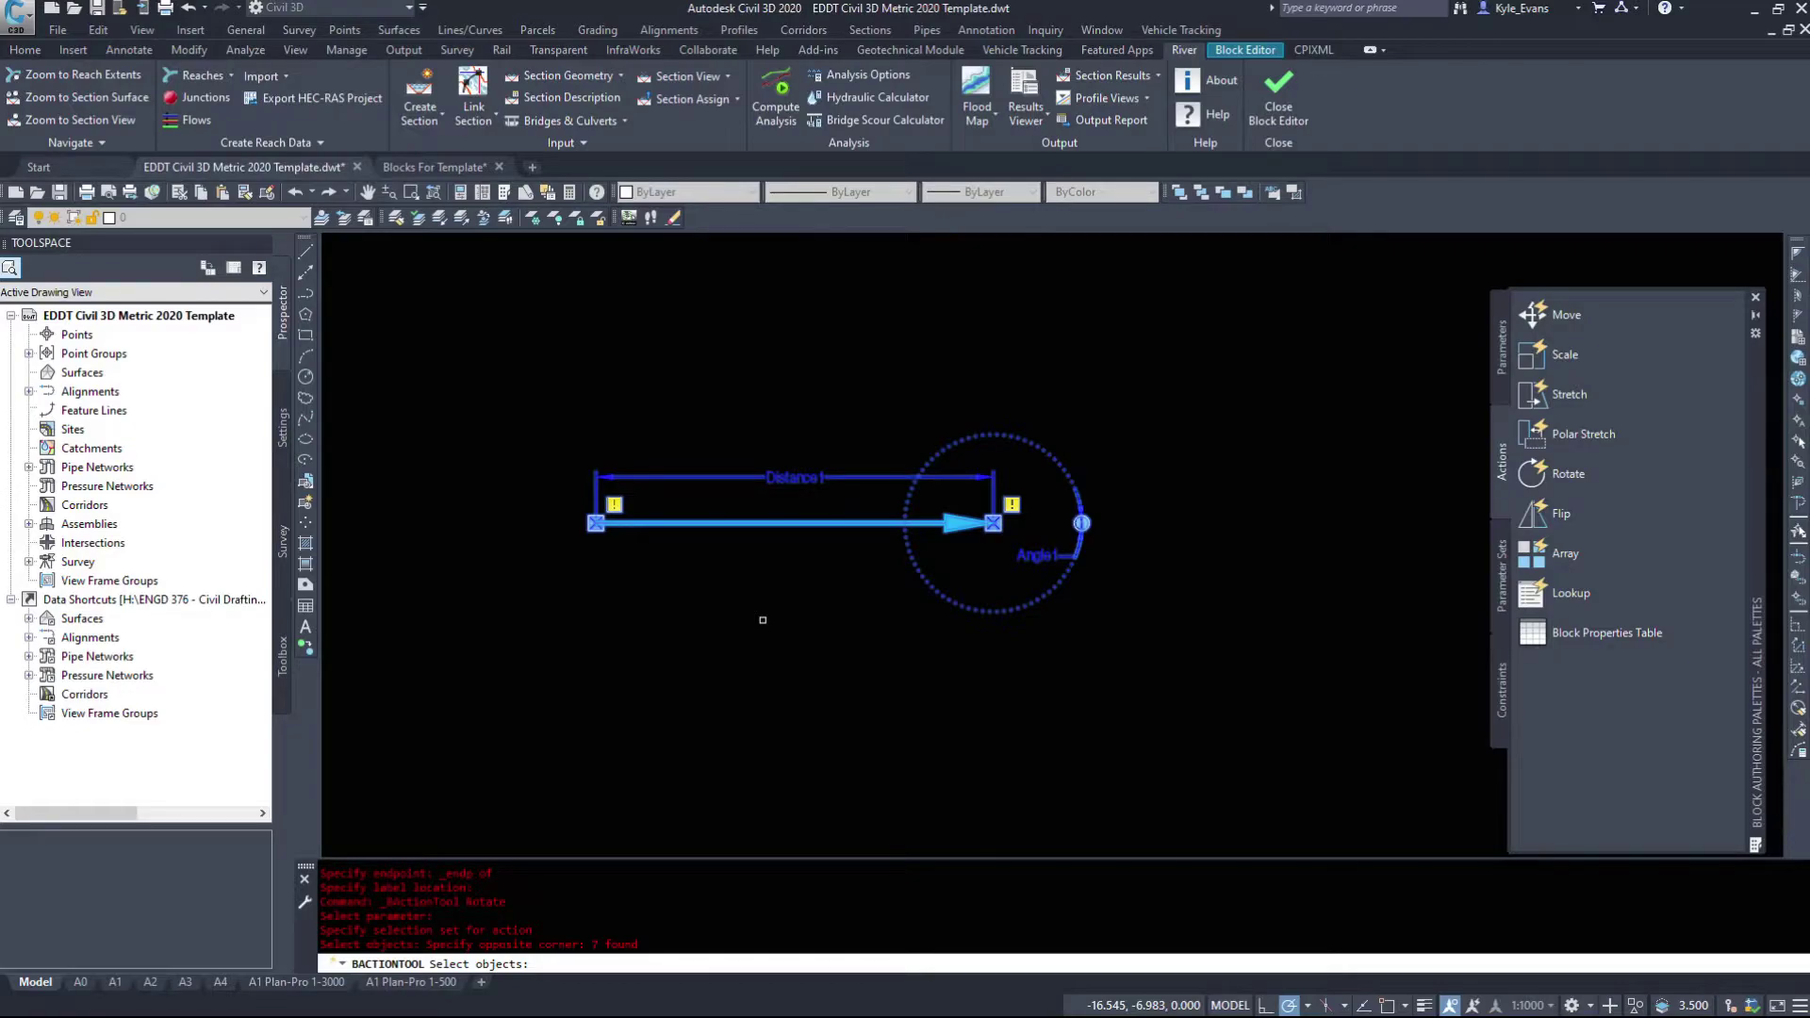
pyautogui.click(1131, 658)
pyautogui.click(998, 553)
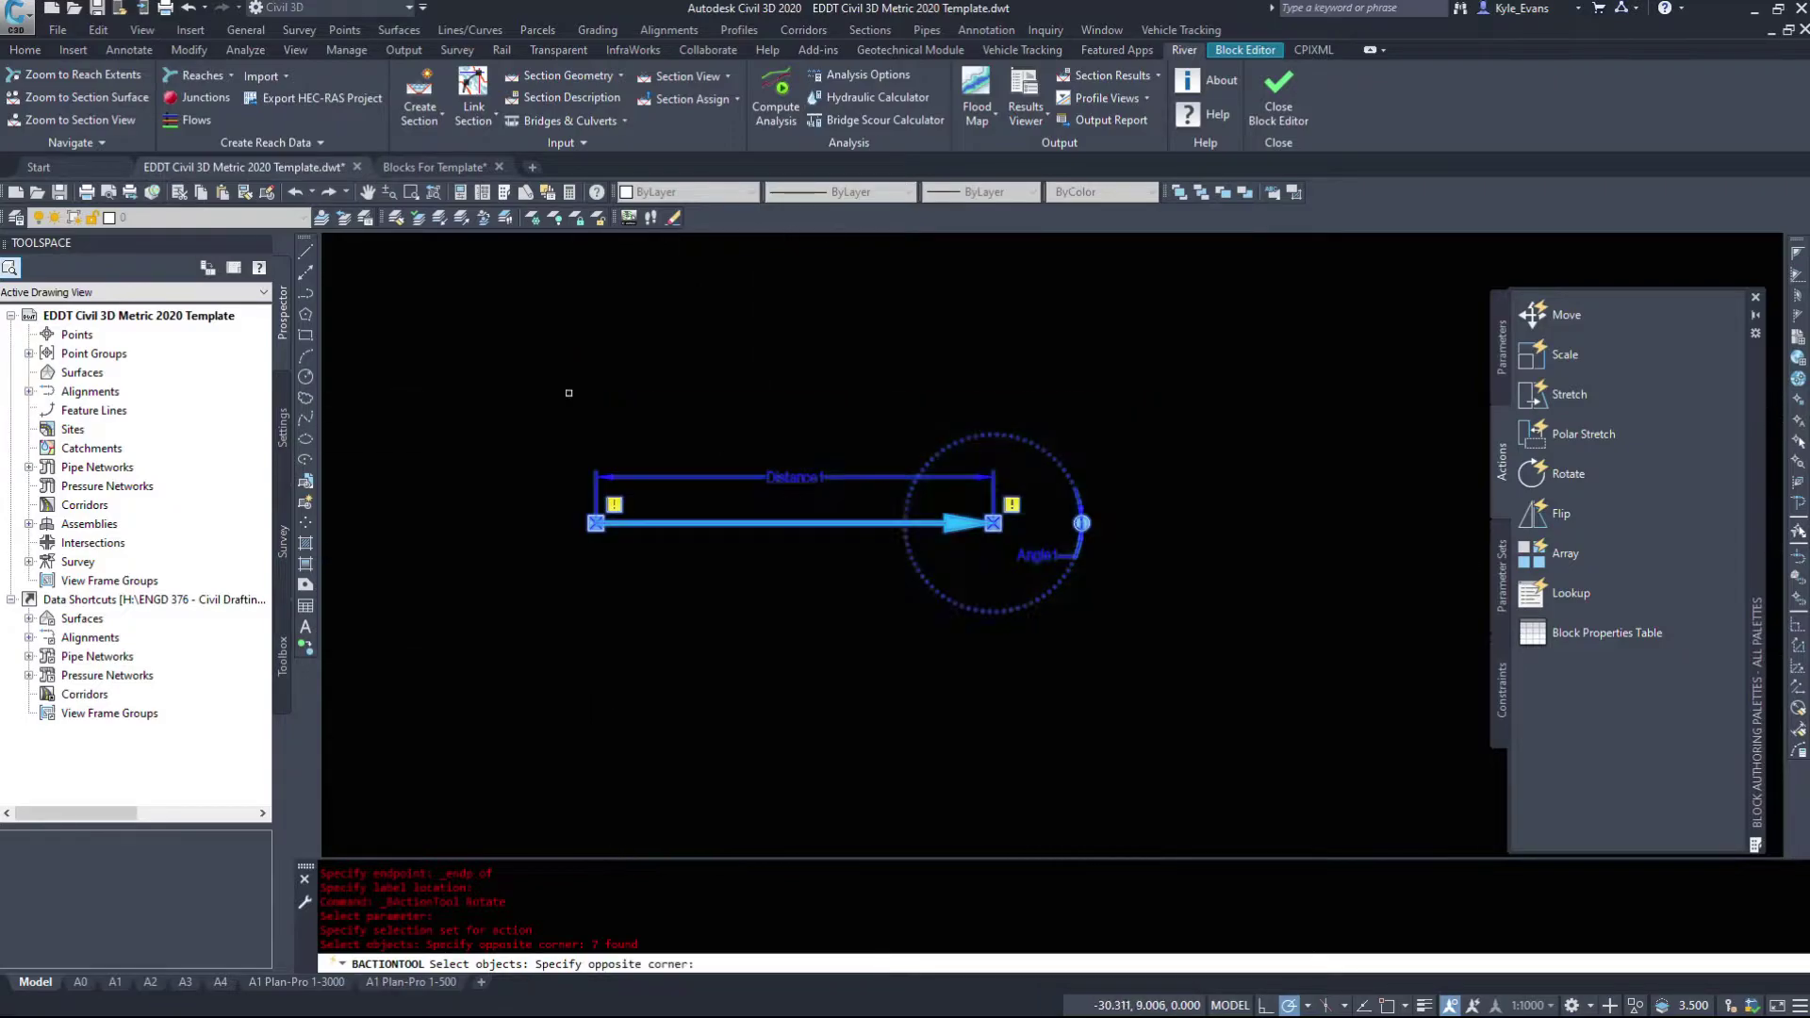
pyautogui.scroll(5, 1065, 487)
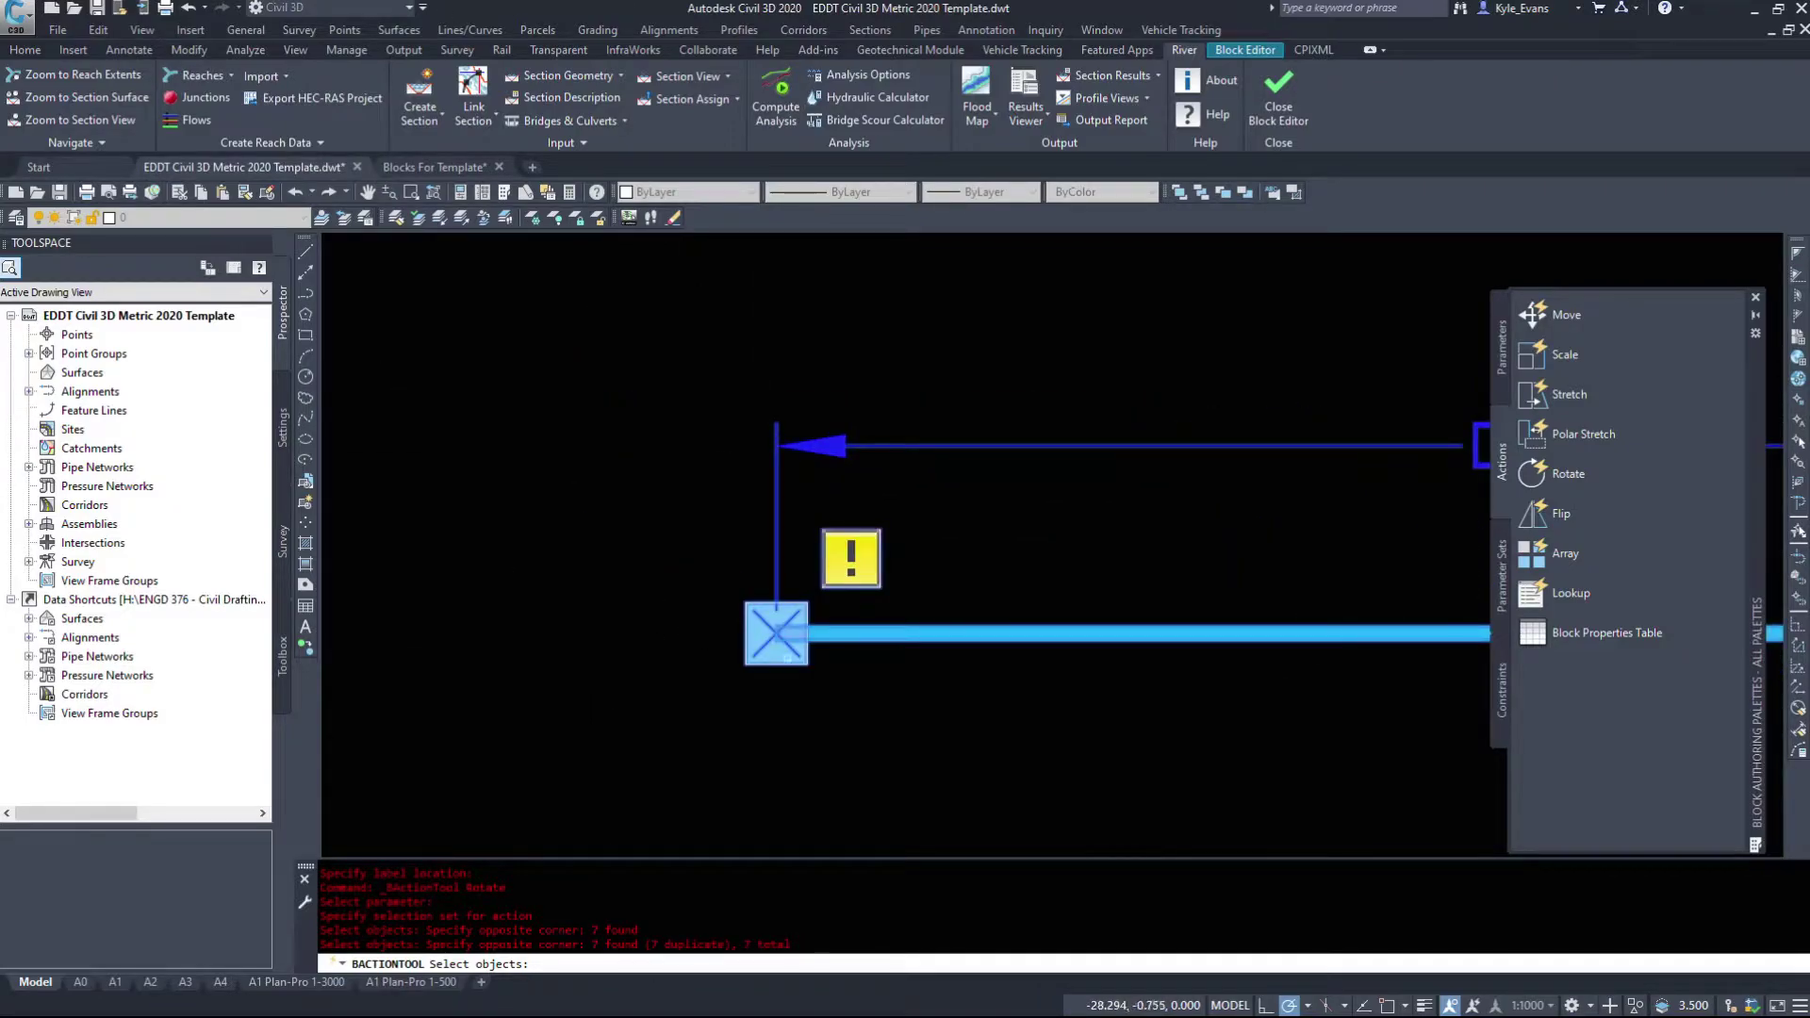
pyautogui.scroll(-4, 763, 645)
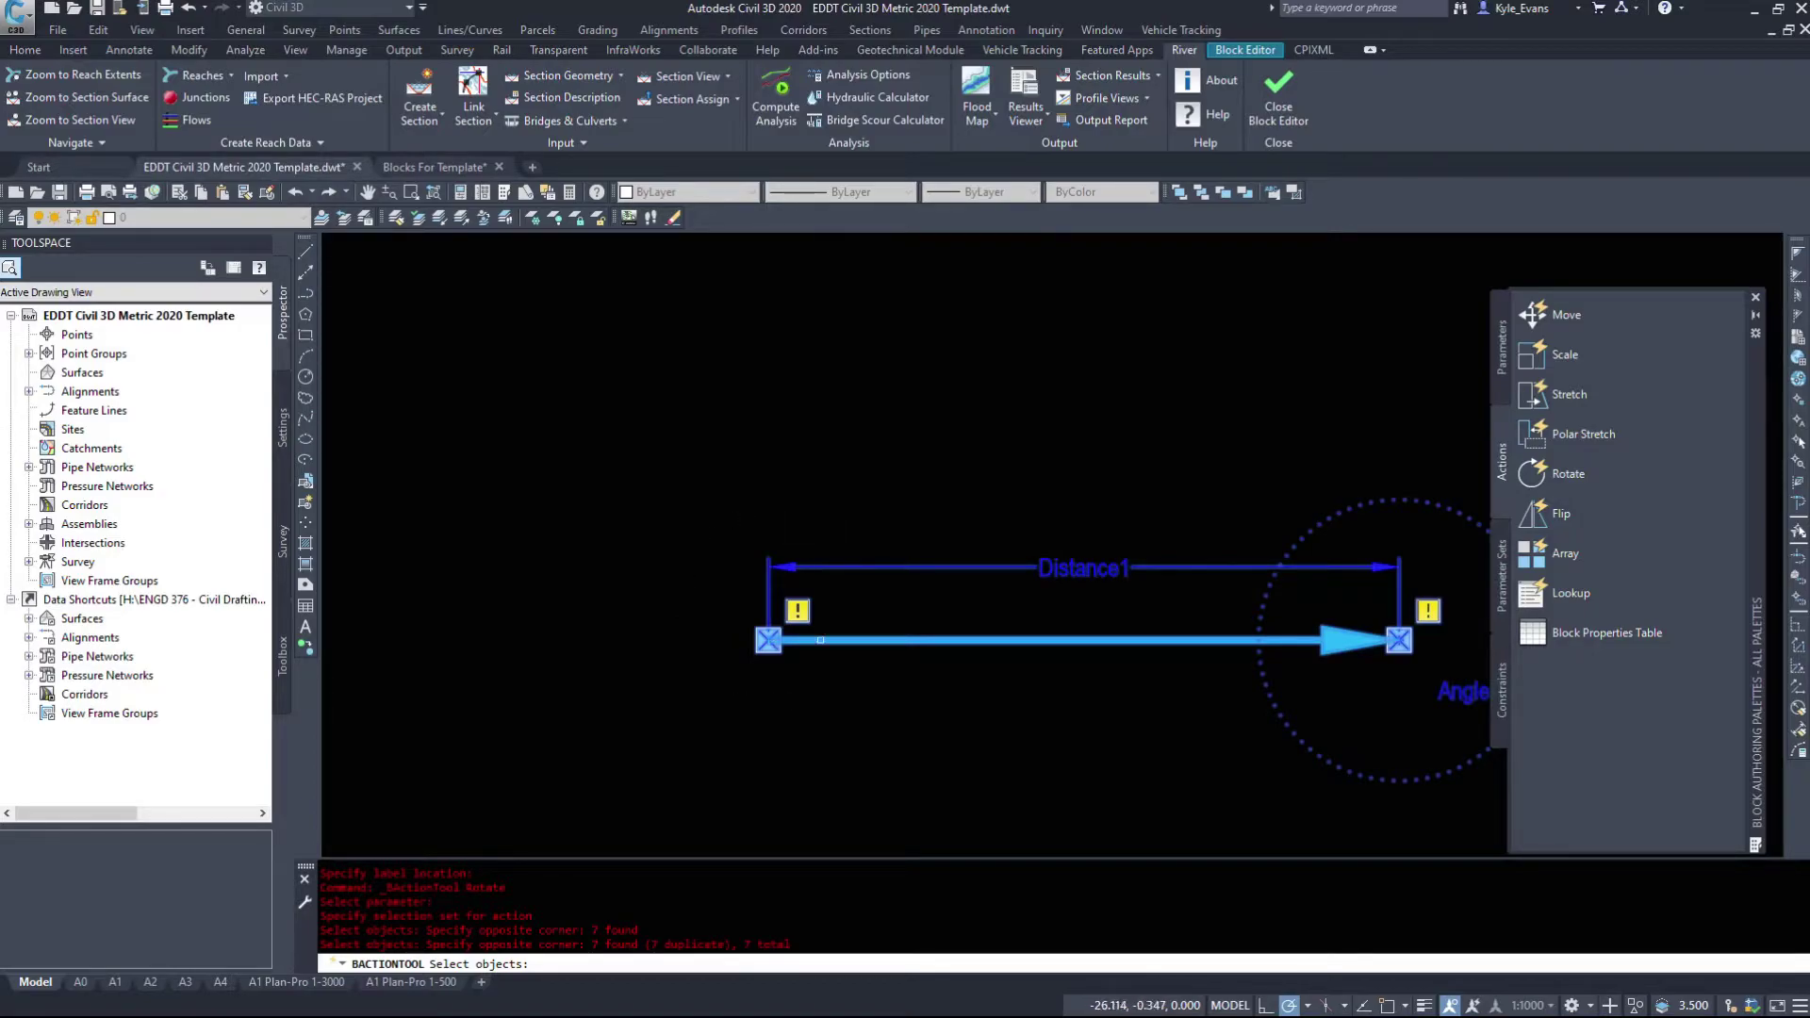
pyautogui.moveTo(890, 695); pyautogui.dragTo(741, 622, button='middle')
pyautogui.scroll(-2, 745, 624)
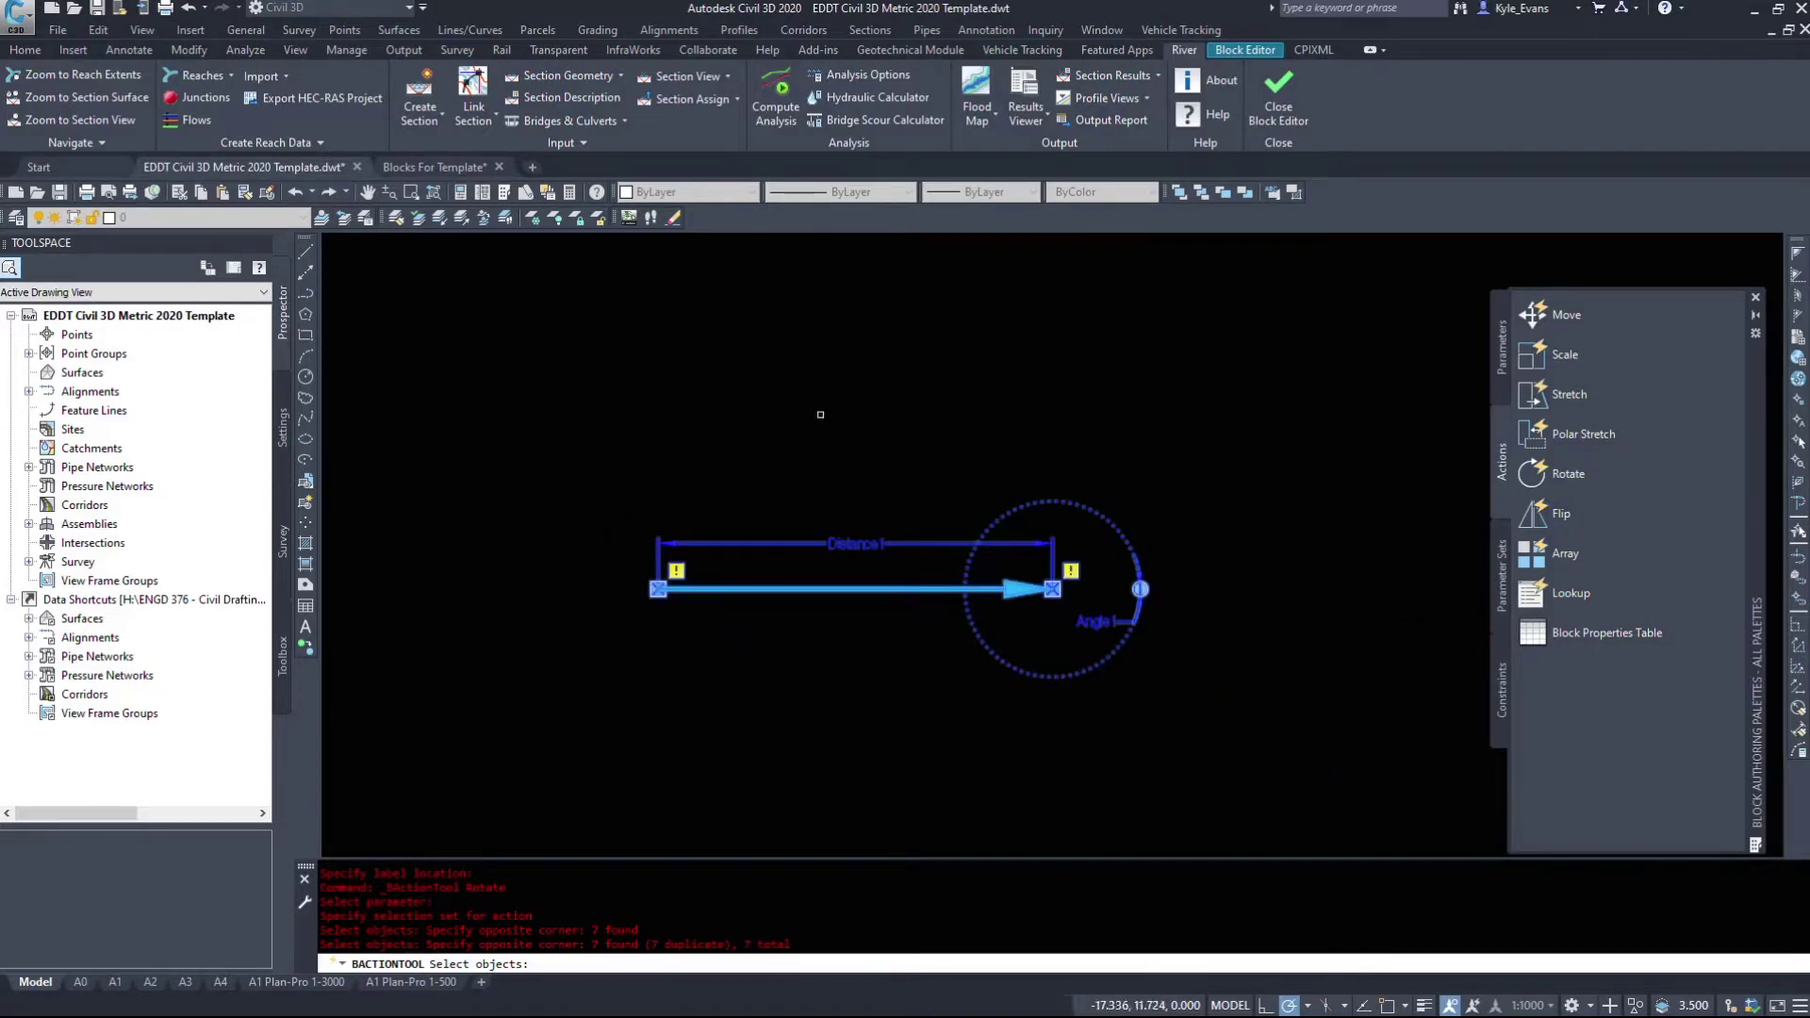
pyautogui.press('Return')
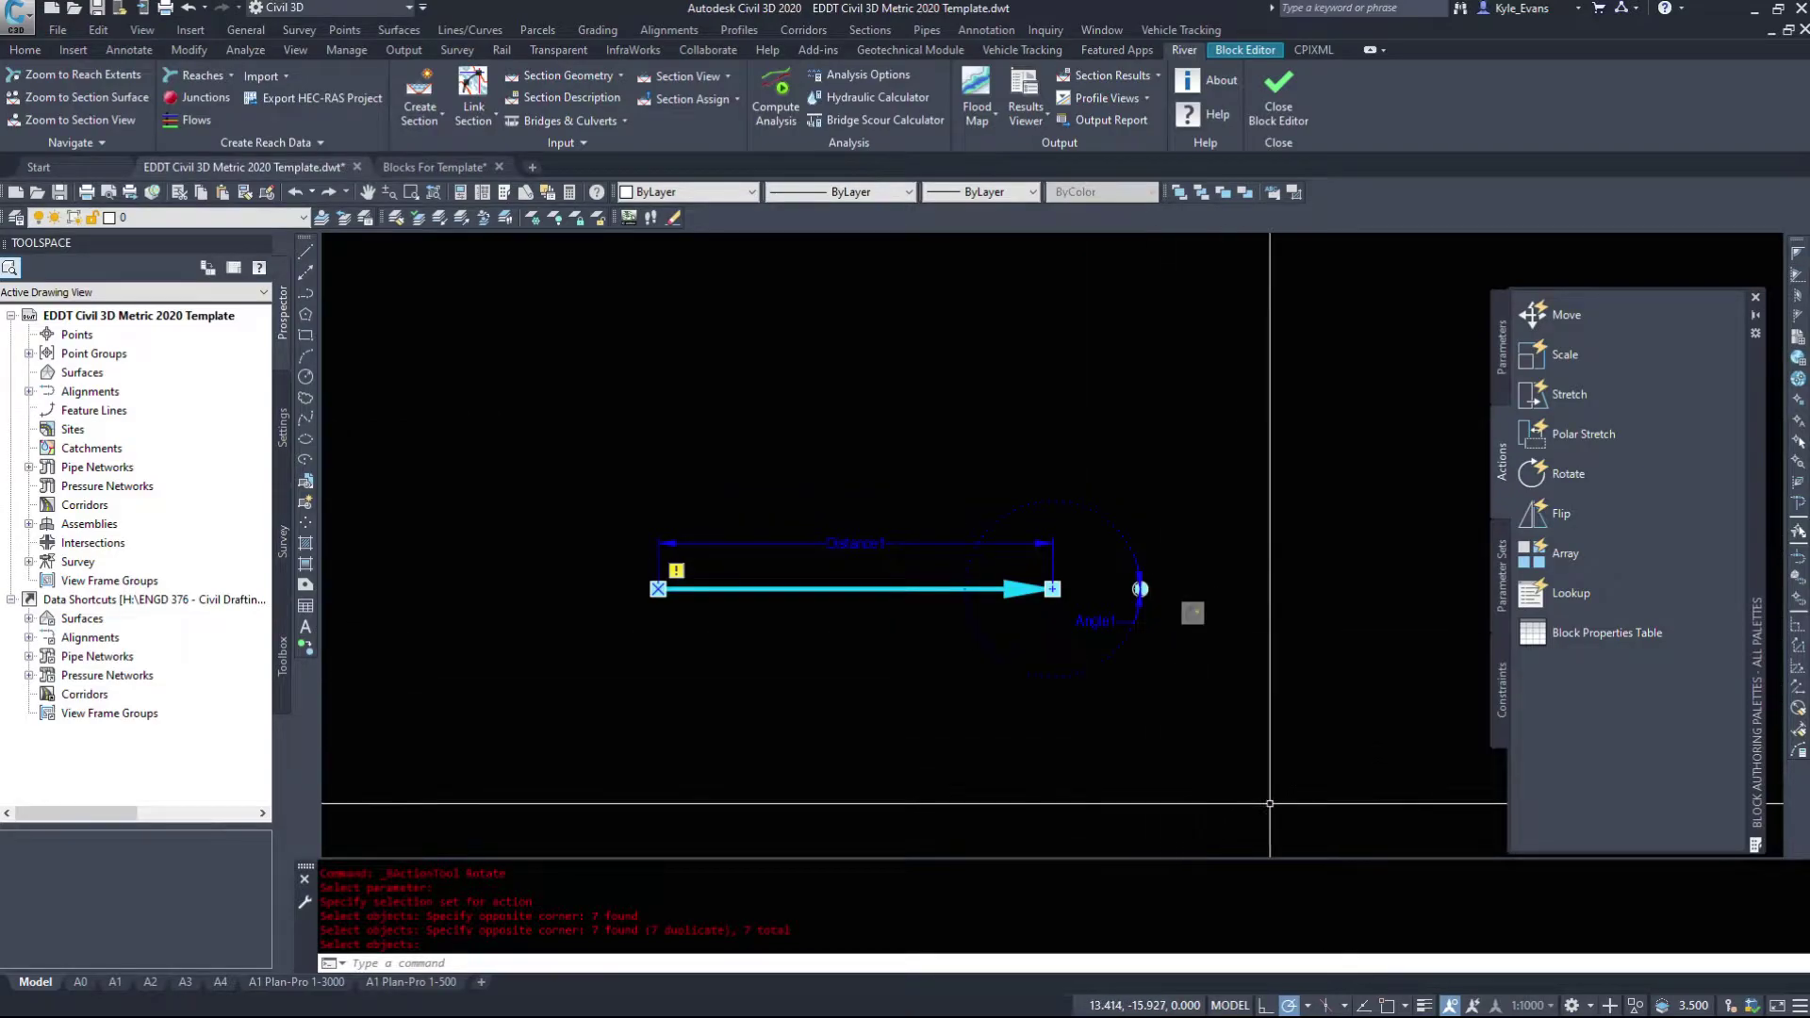
# Start a Polar Stretch action on the polar parameter, associated with its tail point, and frame the arrow's tail end for stretching.
pyautogui.click(1569, 433)
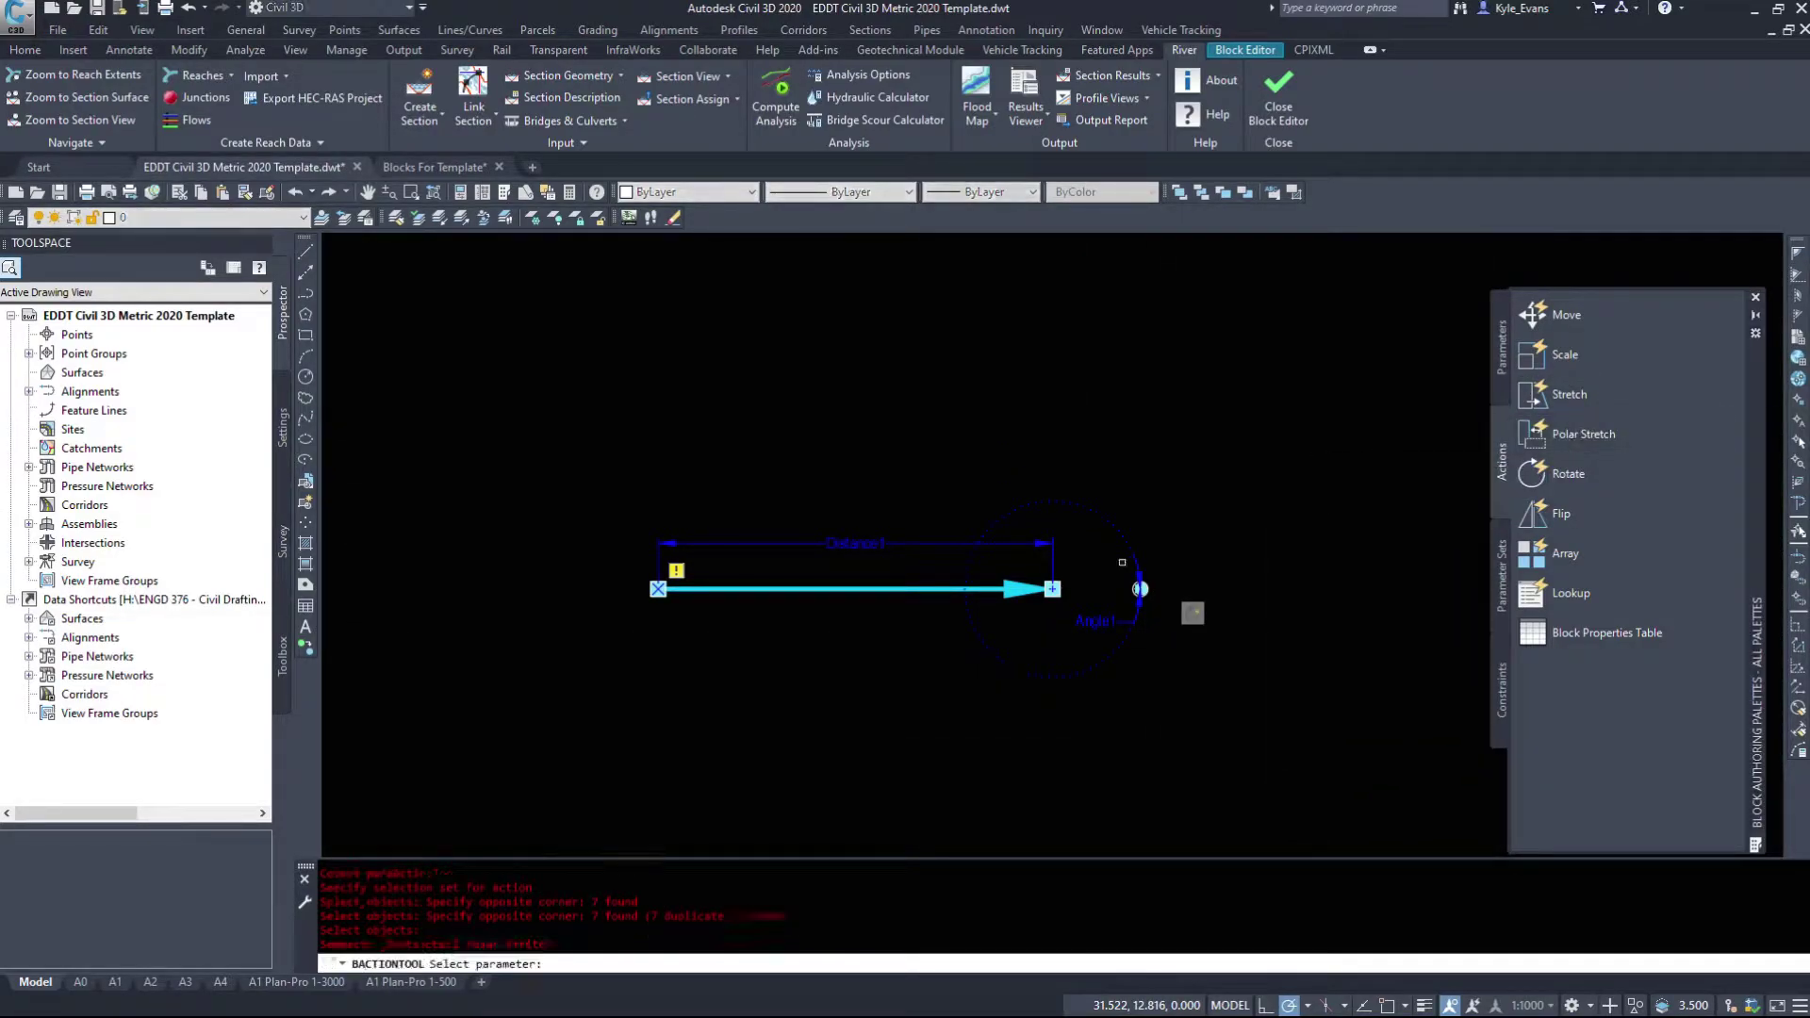
pyautogui.click(623, 547)
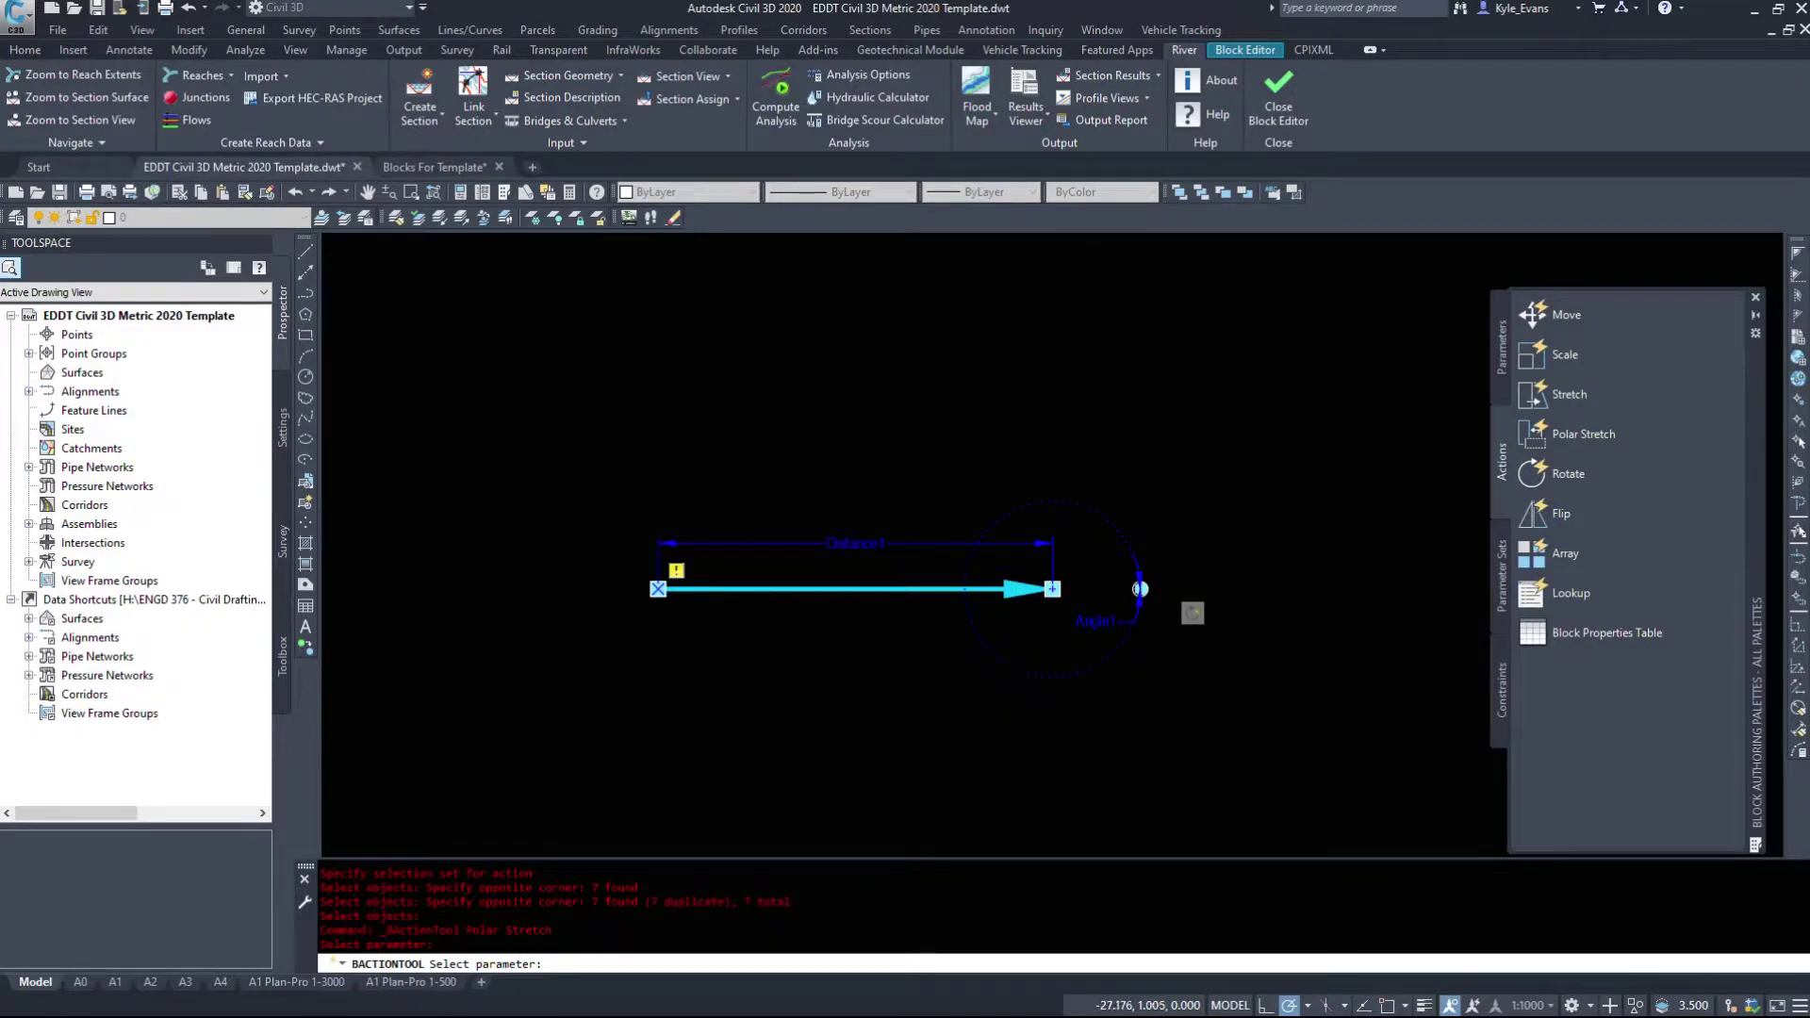
pyautogui.click(936, 545)
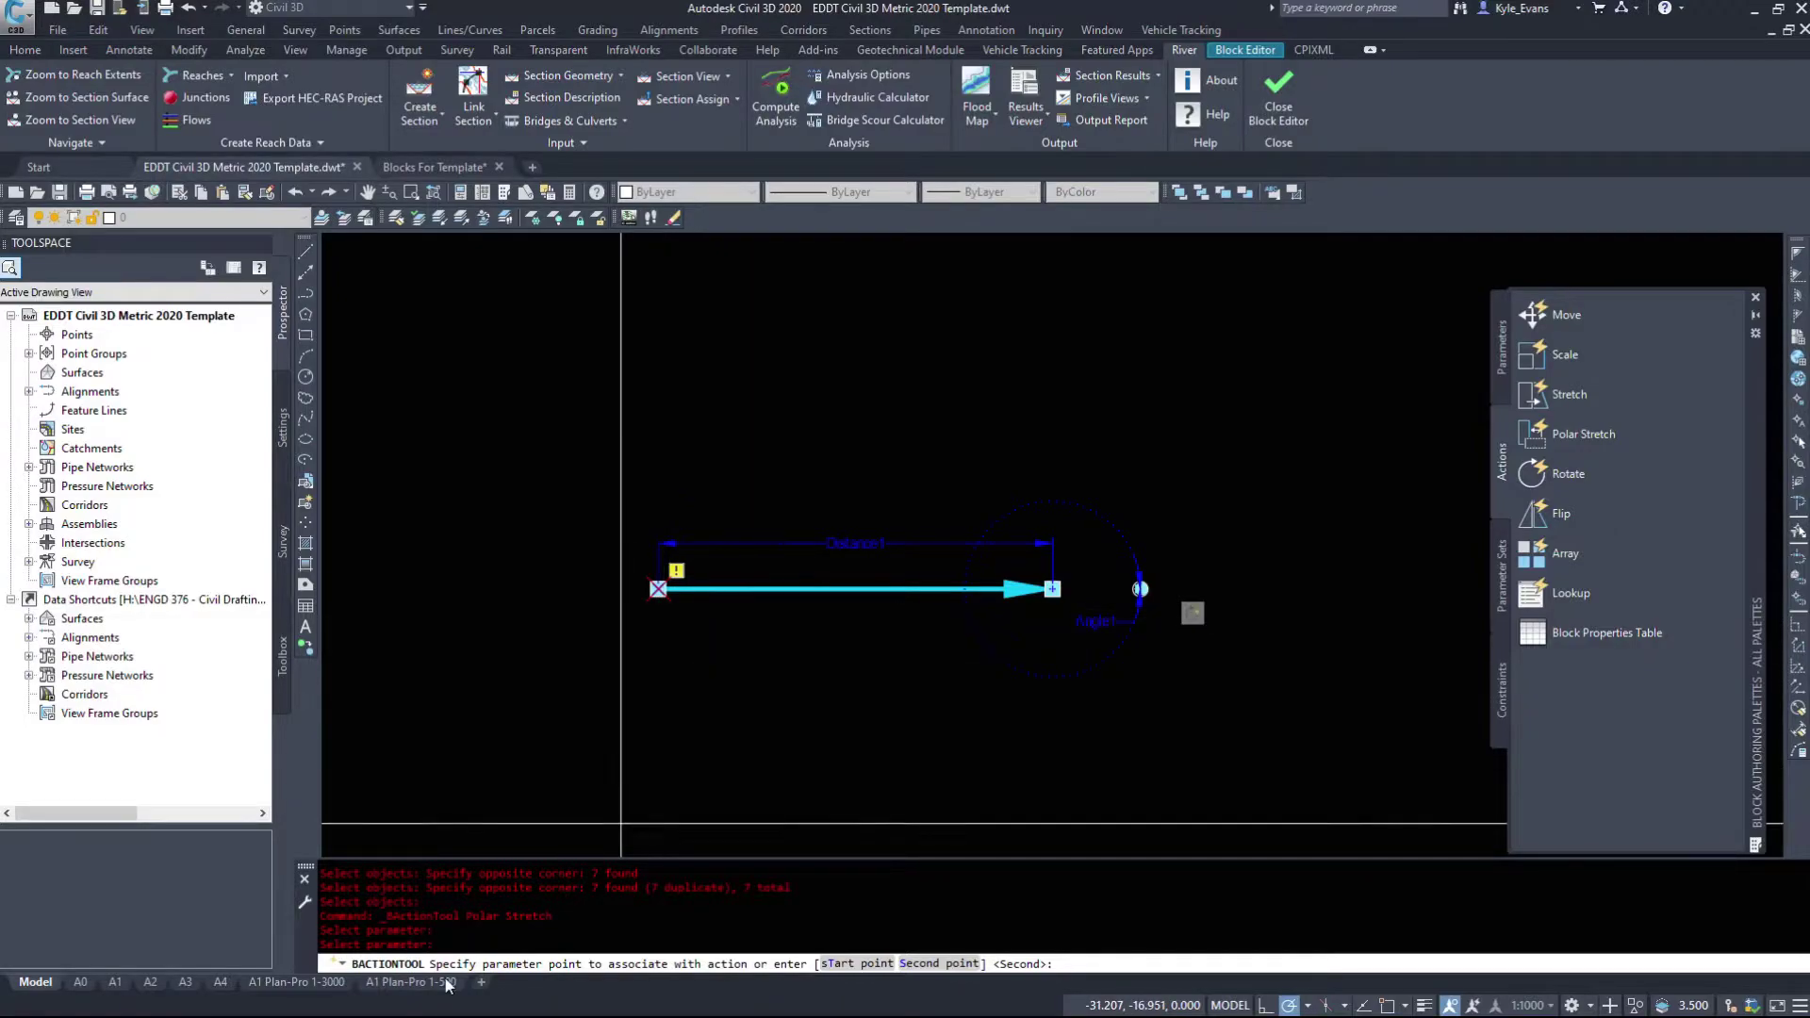
pyautogui.scroll(3, 651, 622)
pyautogui.click(667, 531)
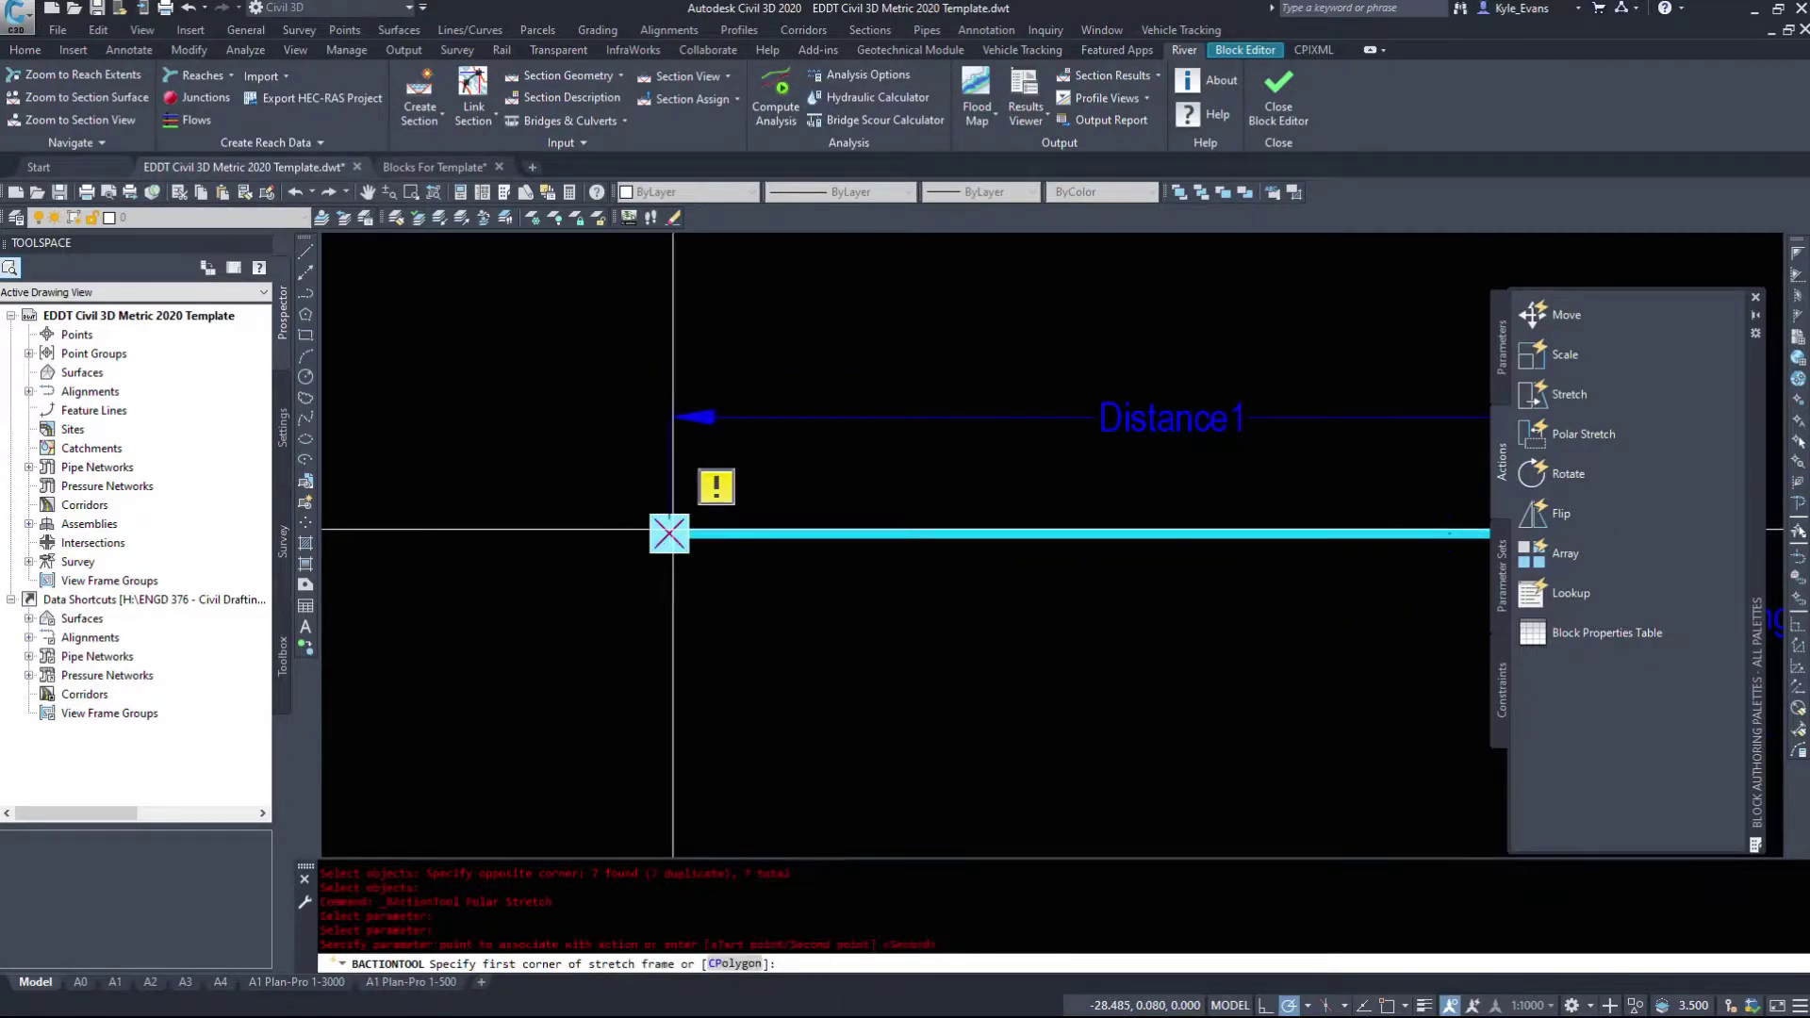
pyautogui.scroll(-2, 667, 499)
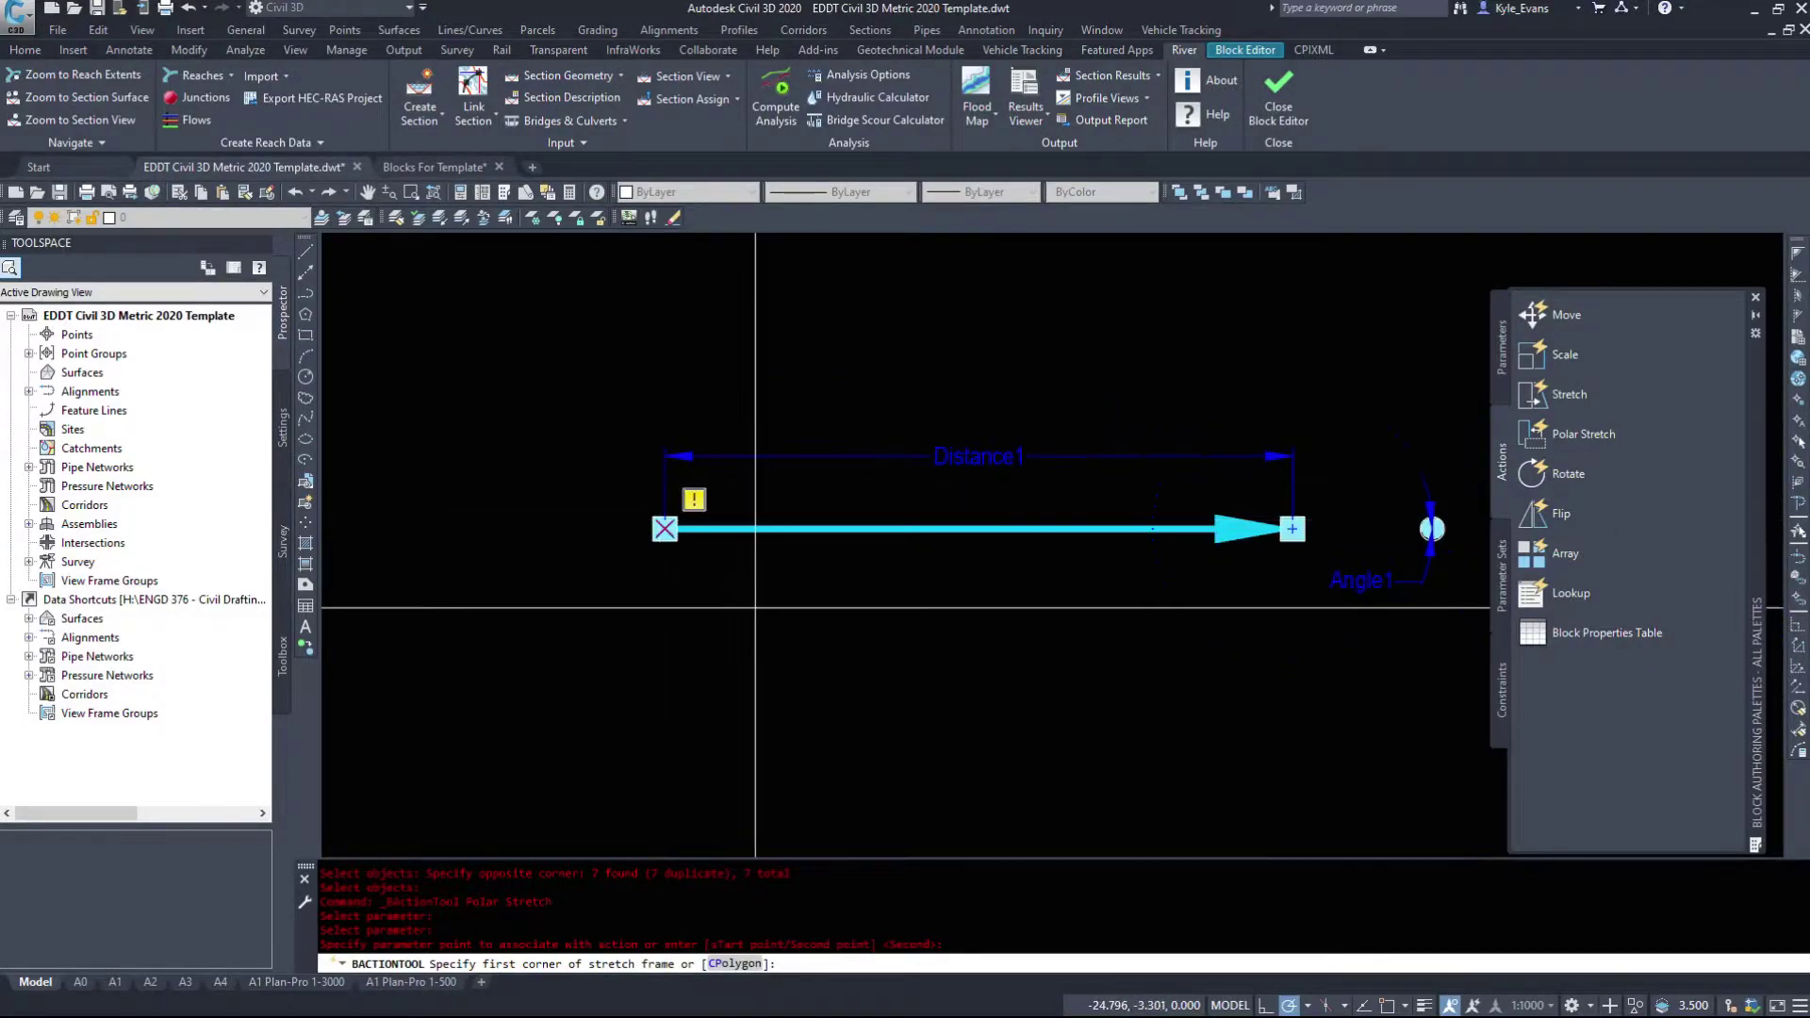
pyautogui.click(783, 629)
pyautogui.click(565, 364)
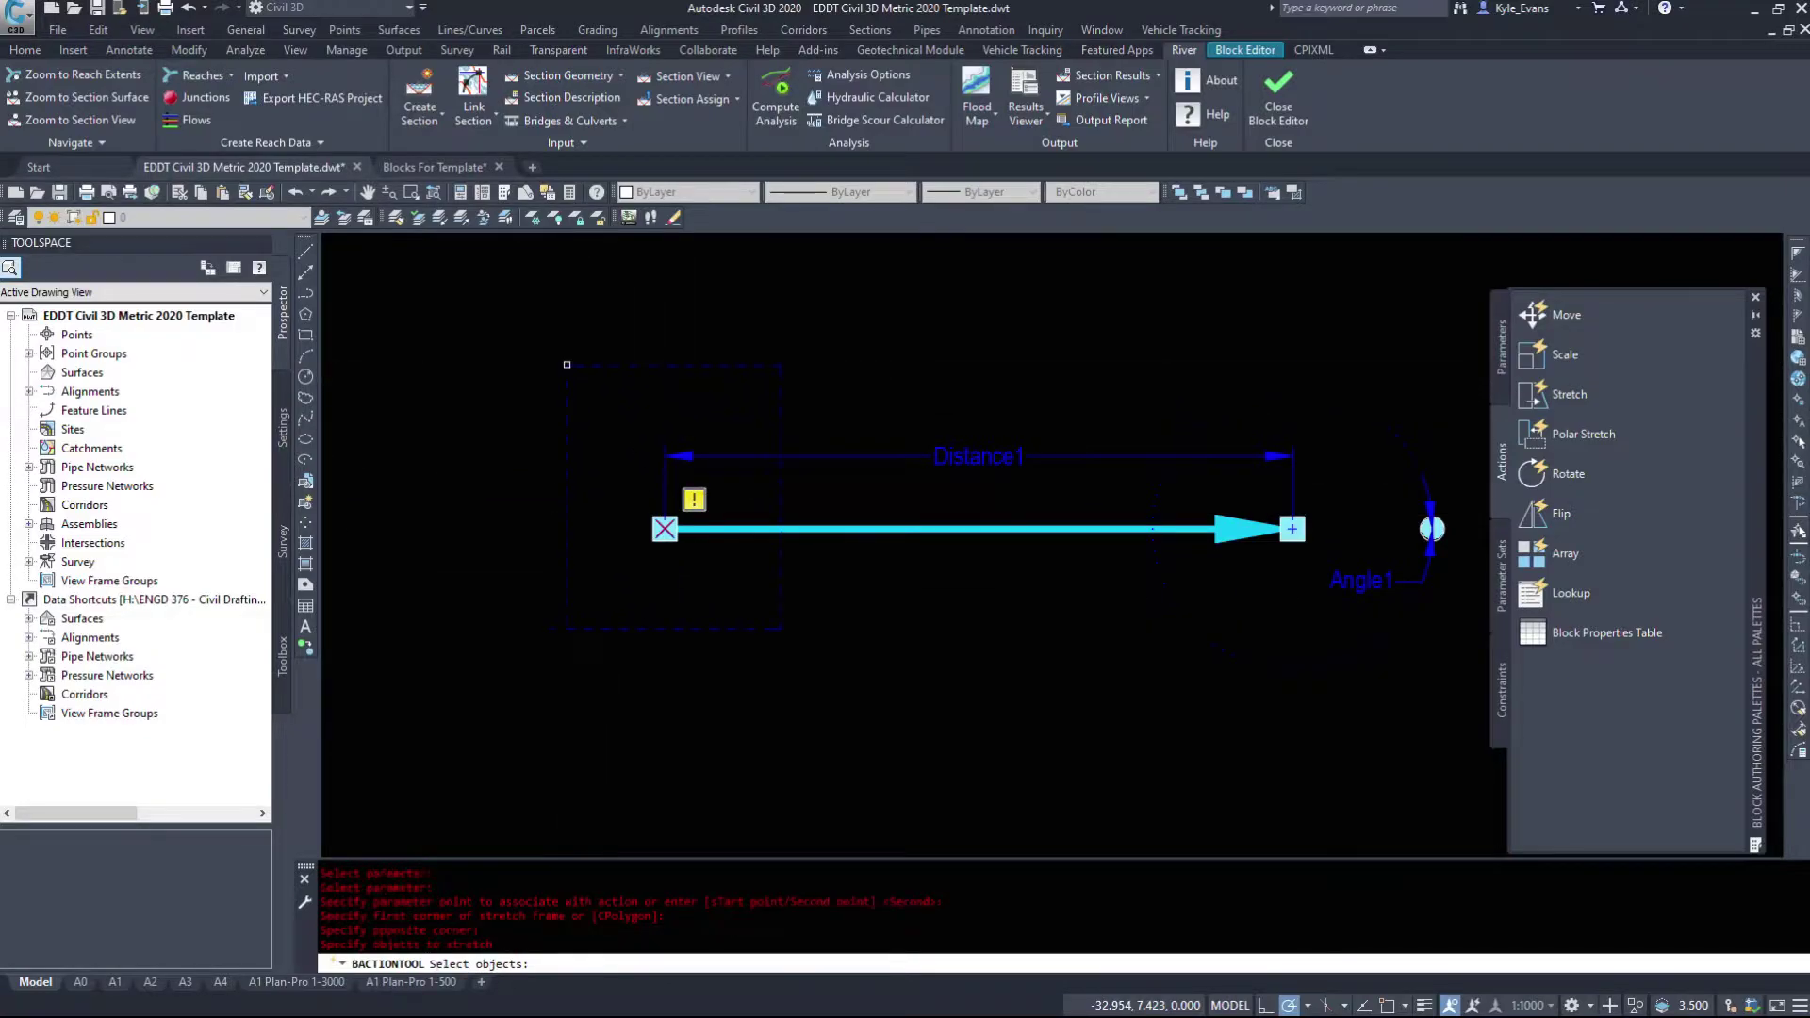
# Finish the Polar Stretch action without choosing any objects to stretch or to rotate only.
pyautogui.scroll(-5, 689, 724)
pyautogui.scroll(2, 689, 724)
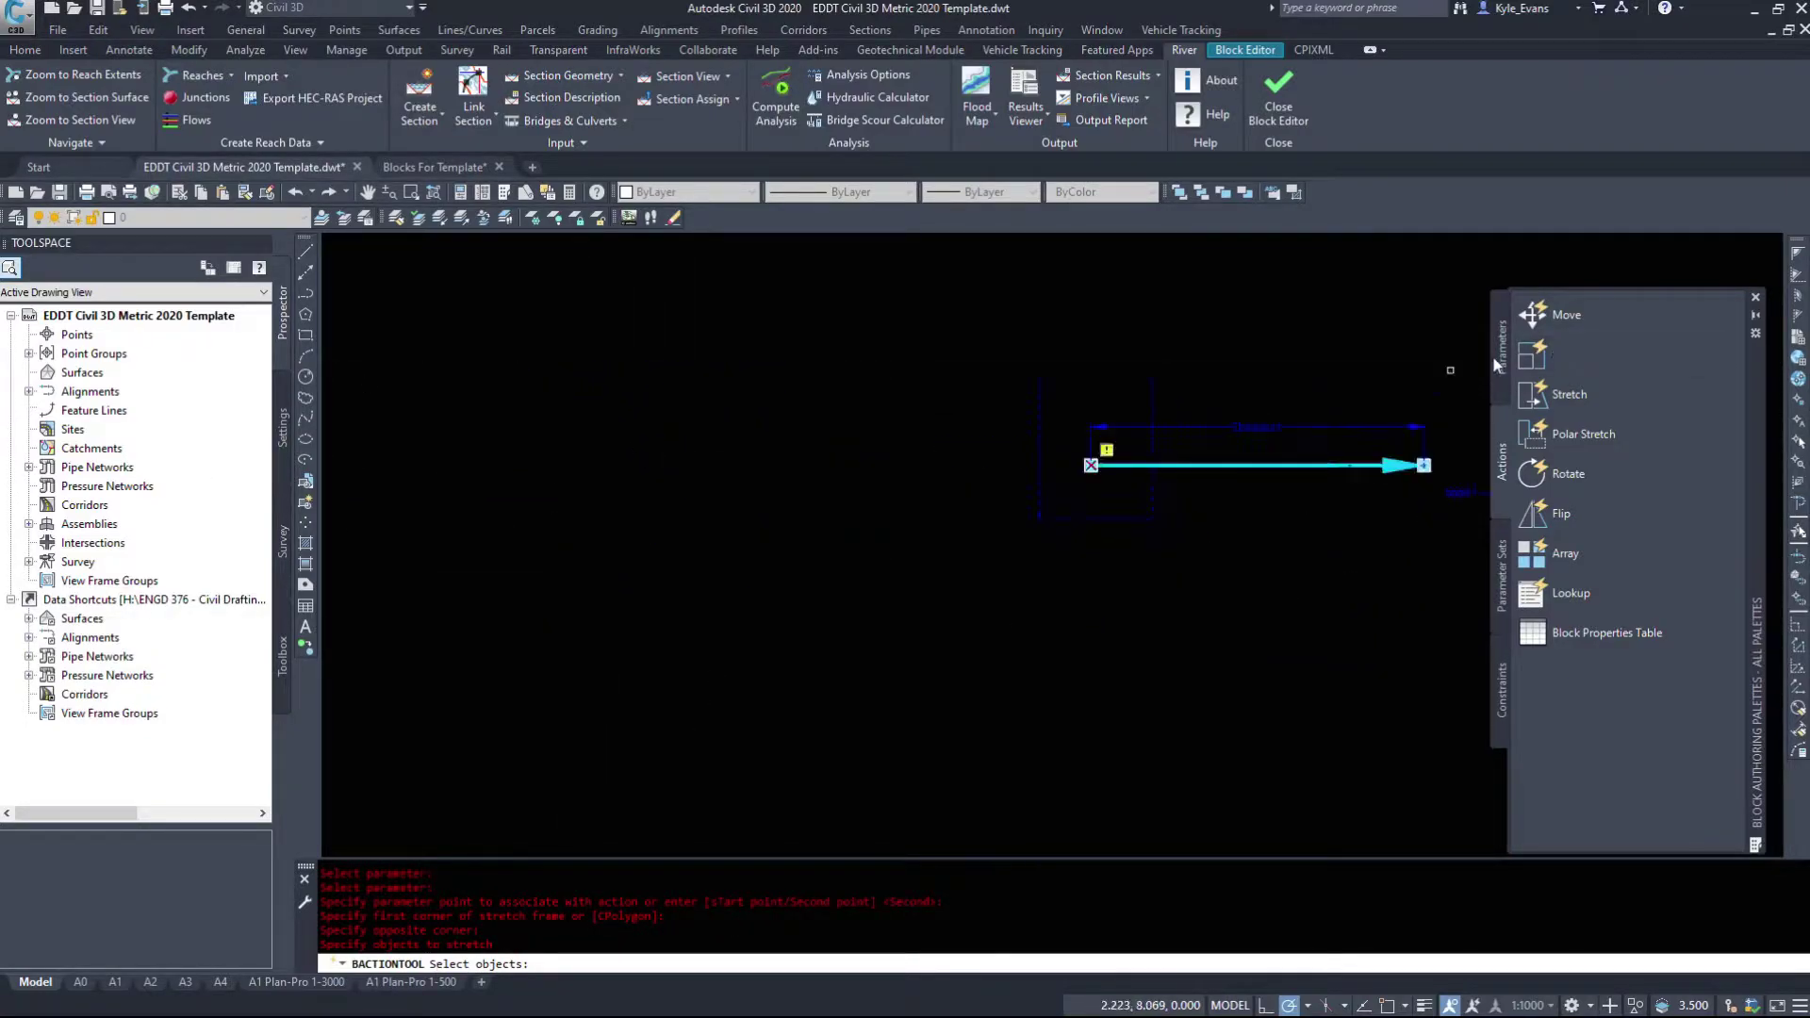
pyautogui.moveTo(1202, 453); pyautogui.dragTo(863, 571, button='middle')
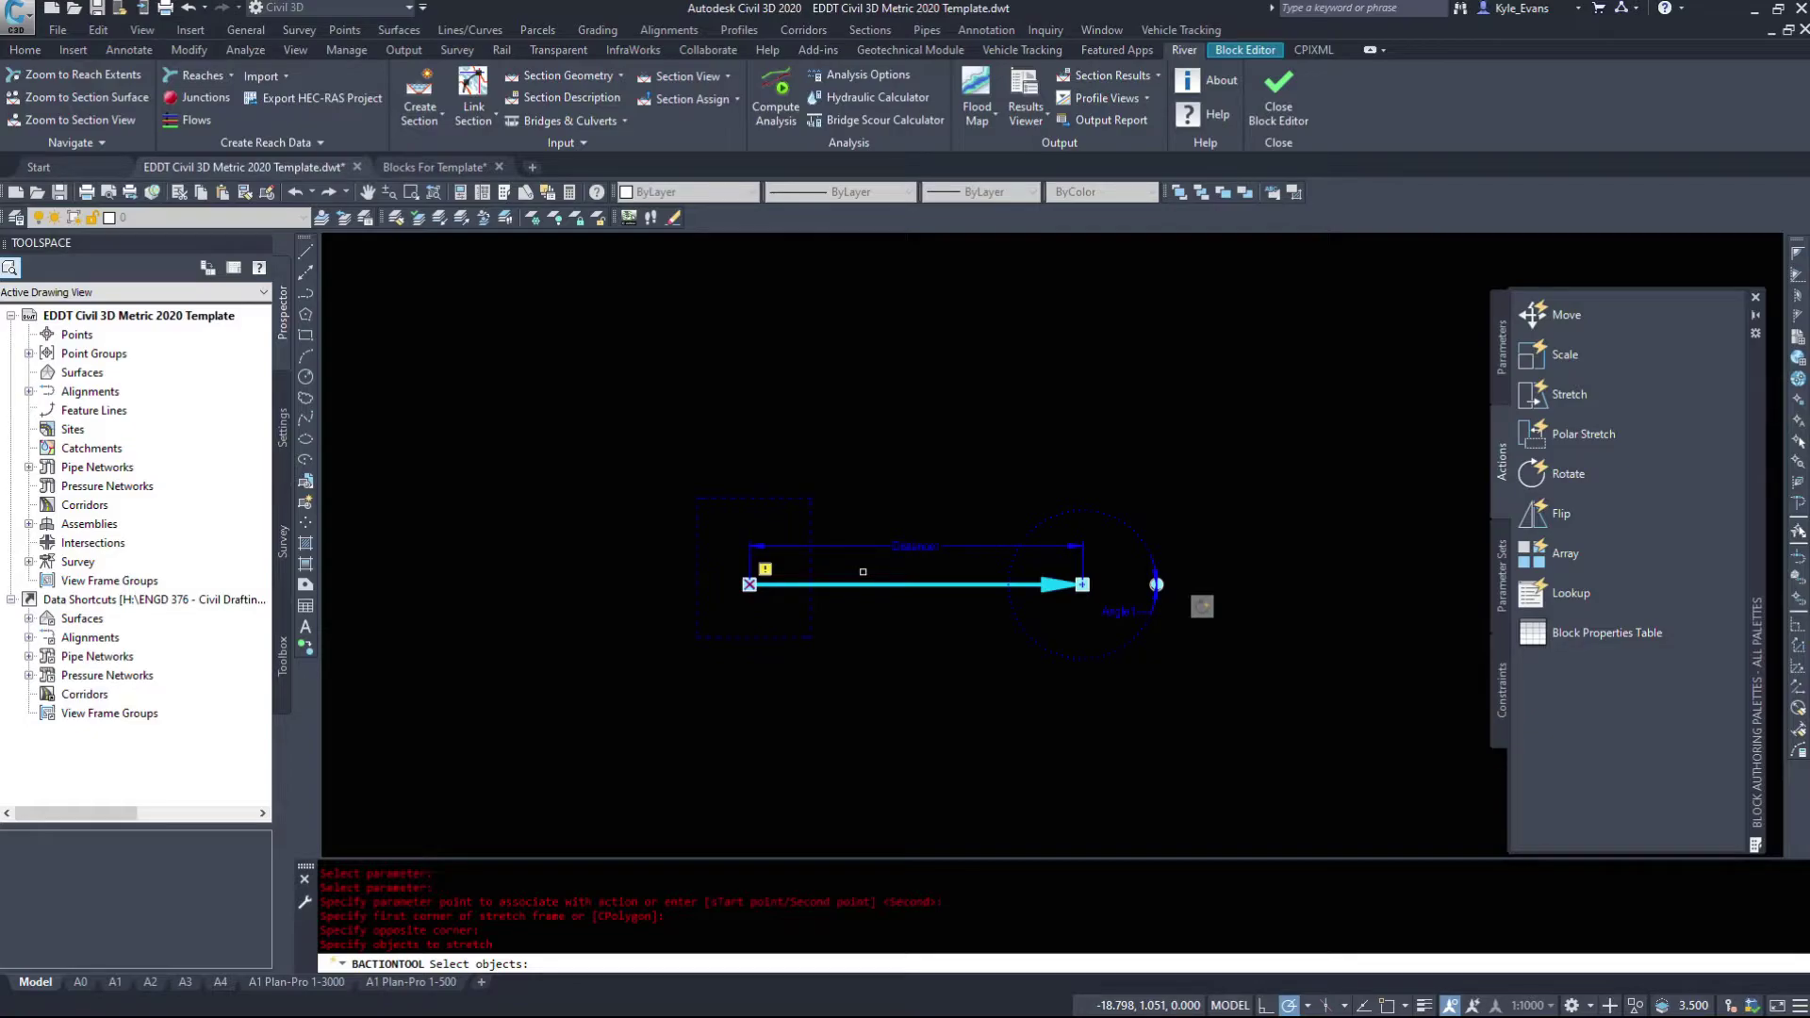
pyautogui.press('Return')
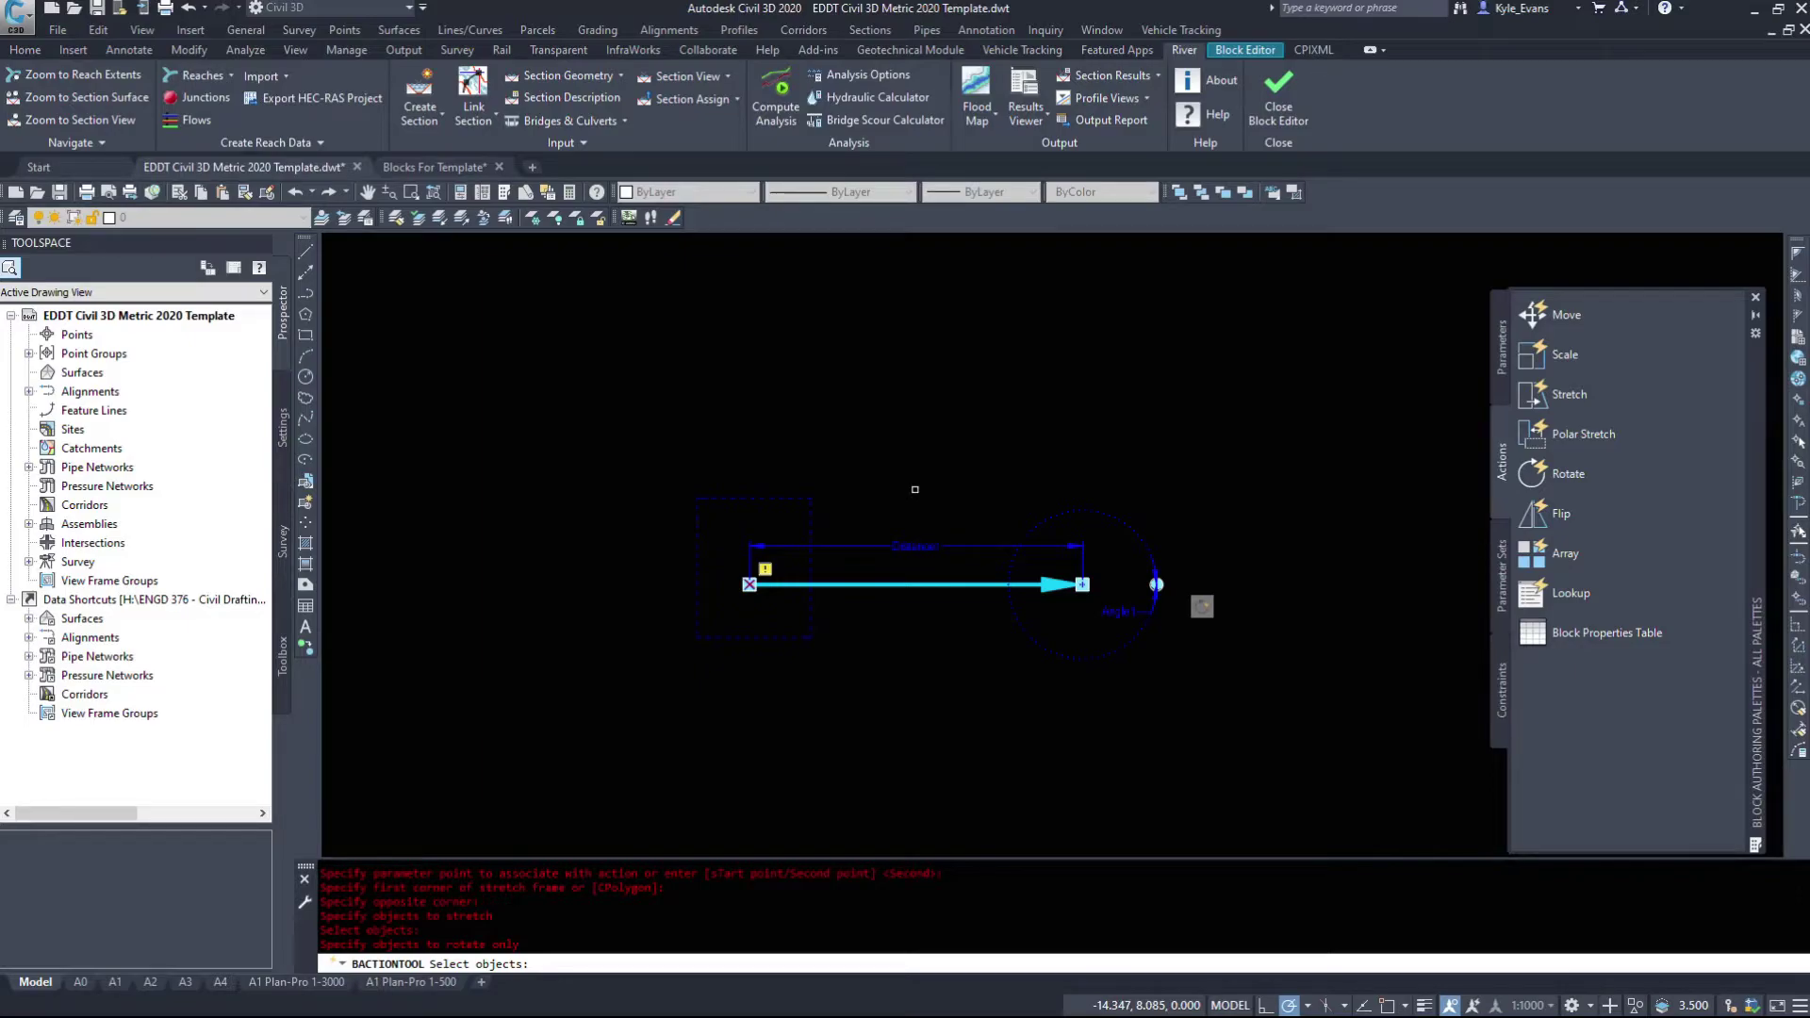
pyautogui.press('Return')
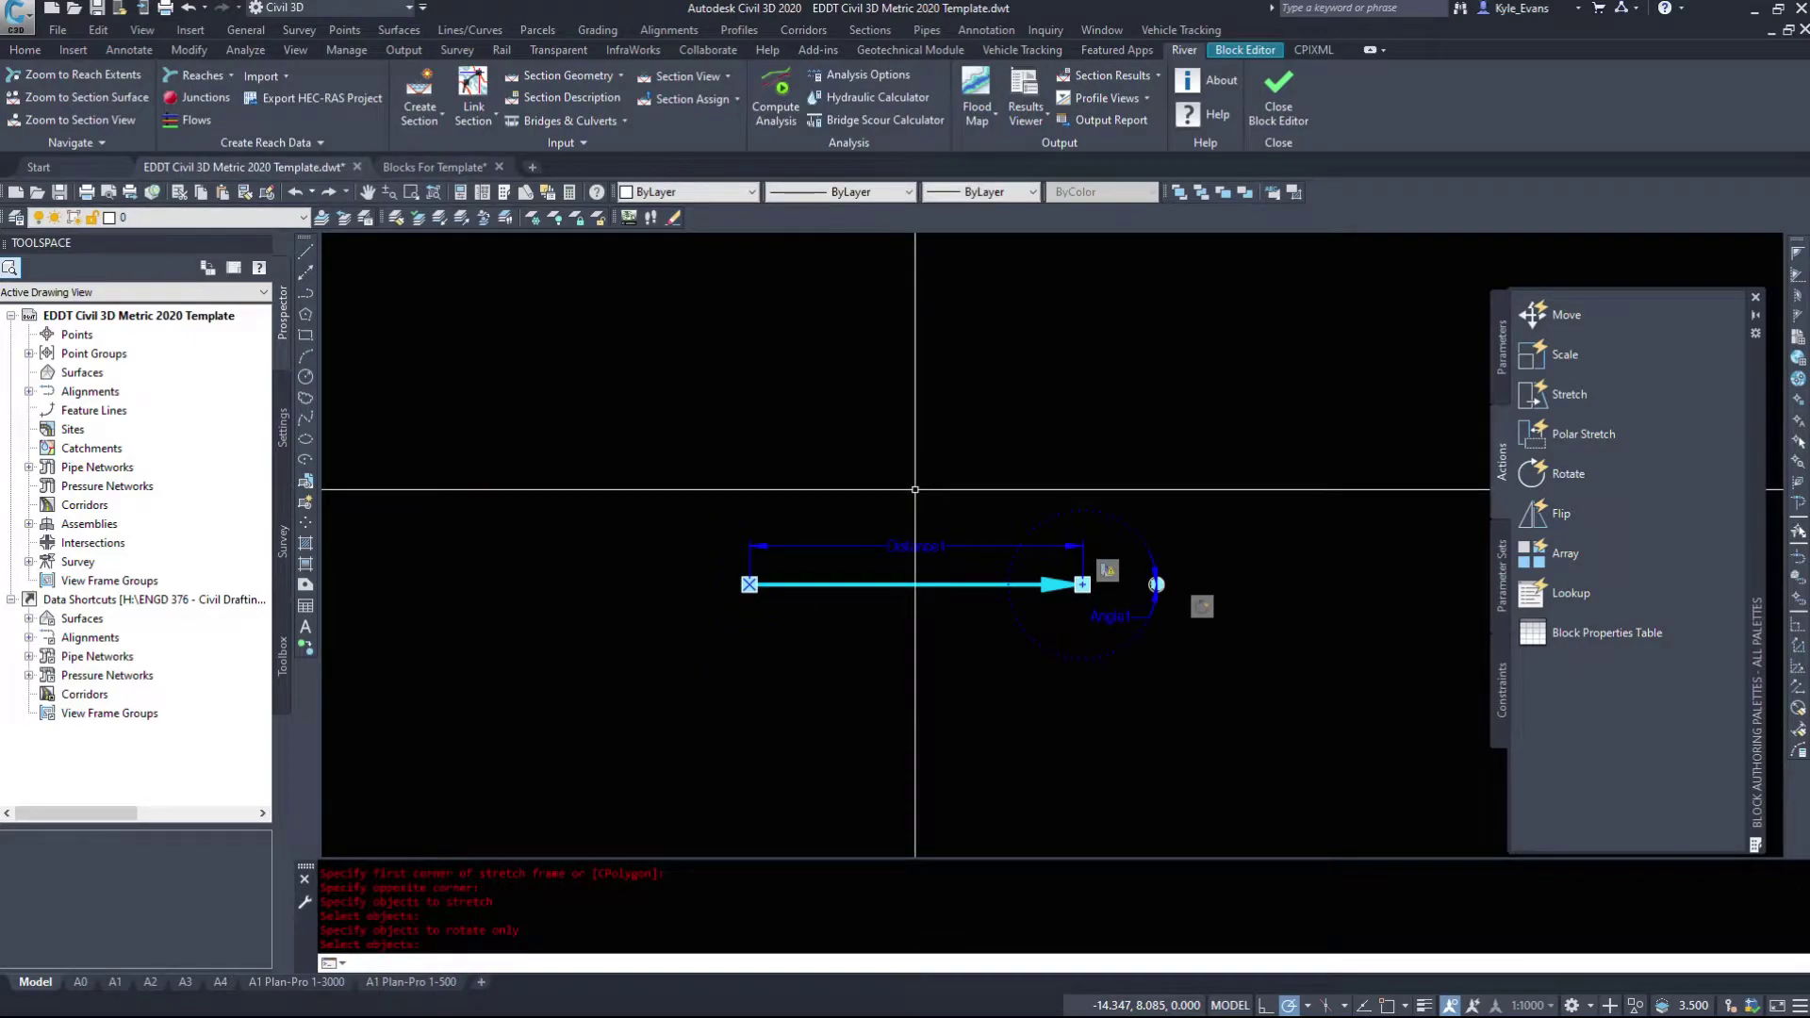
# Close the Block Editor and save the changes to GW Arrow.
pyautogui.scroll(2, 1156, 608)
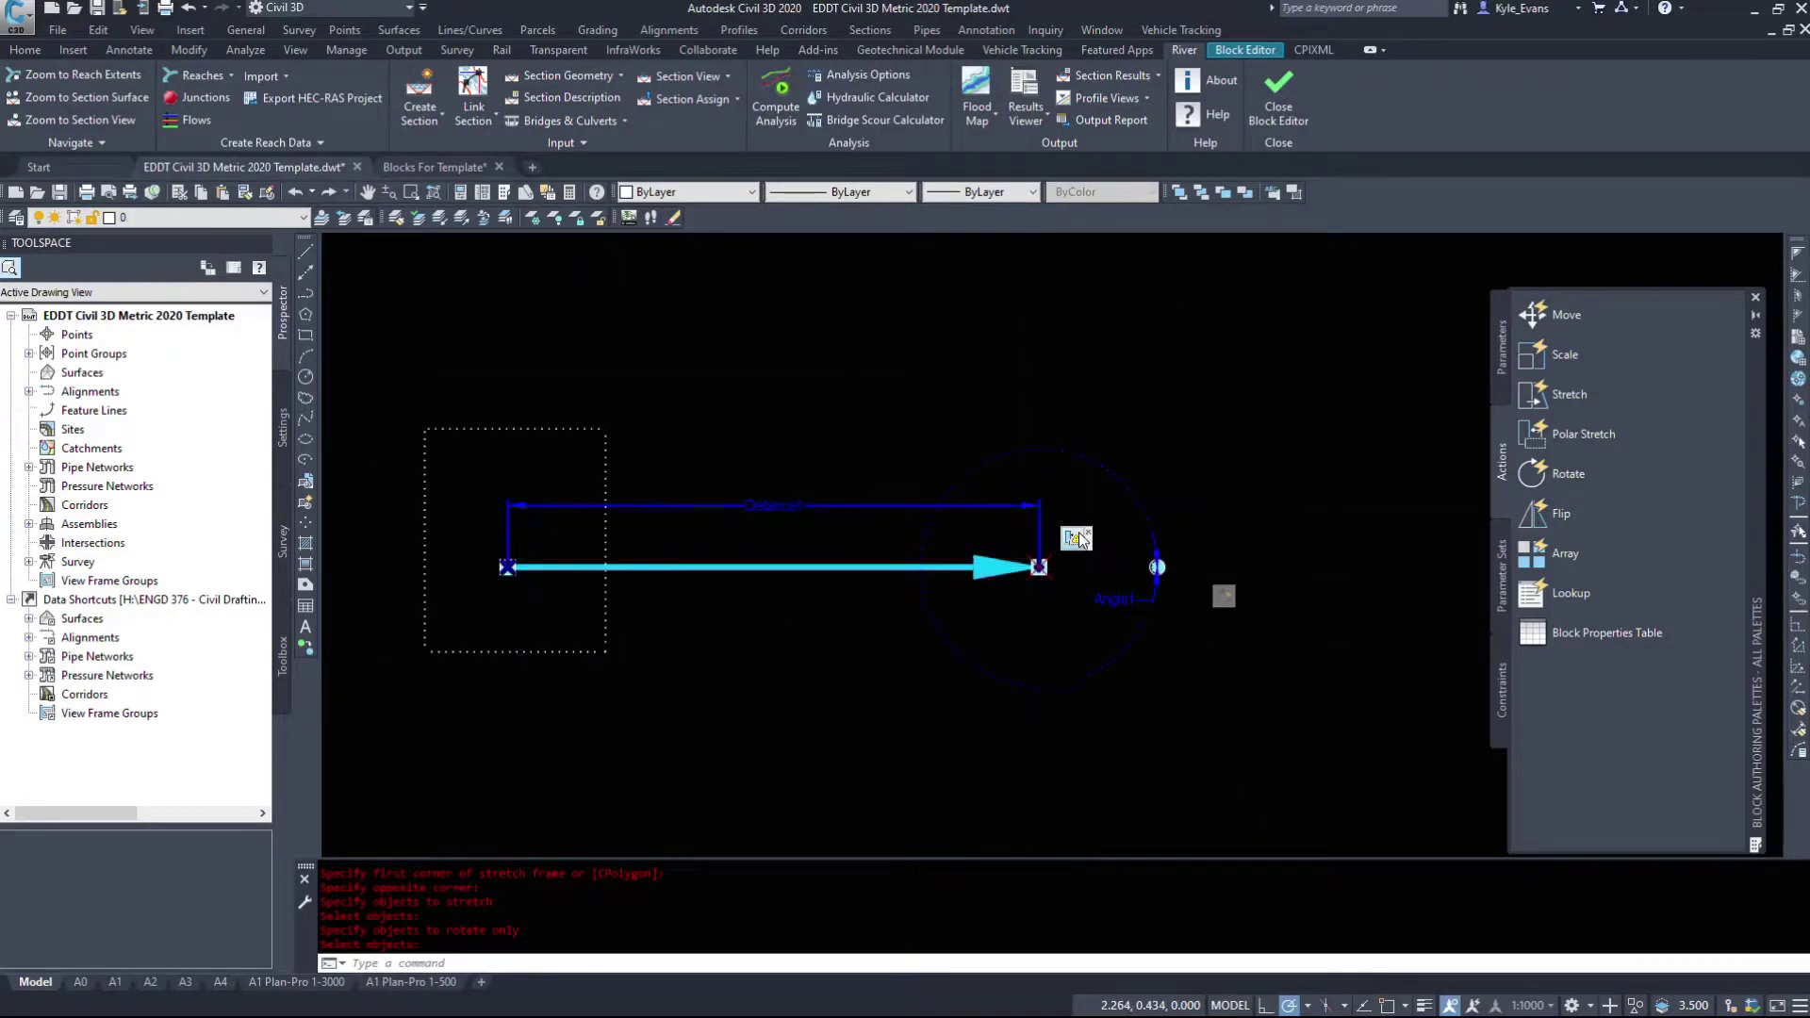
pyautogui.click(1278, 107)
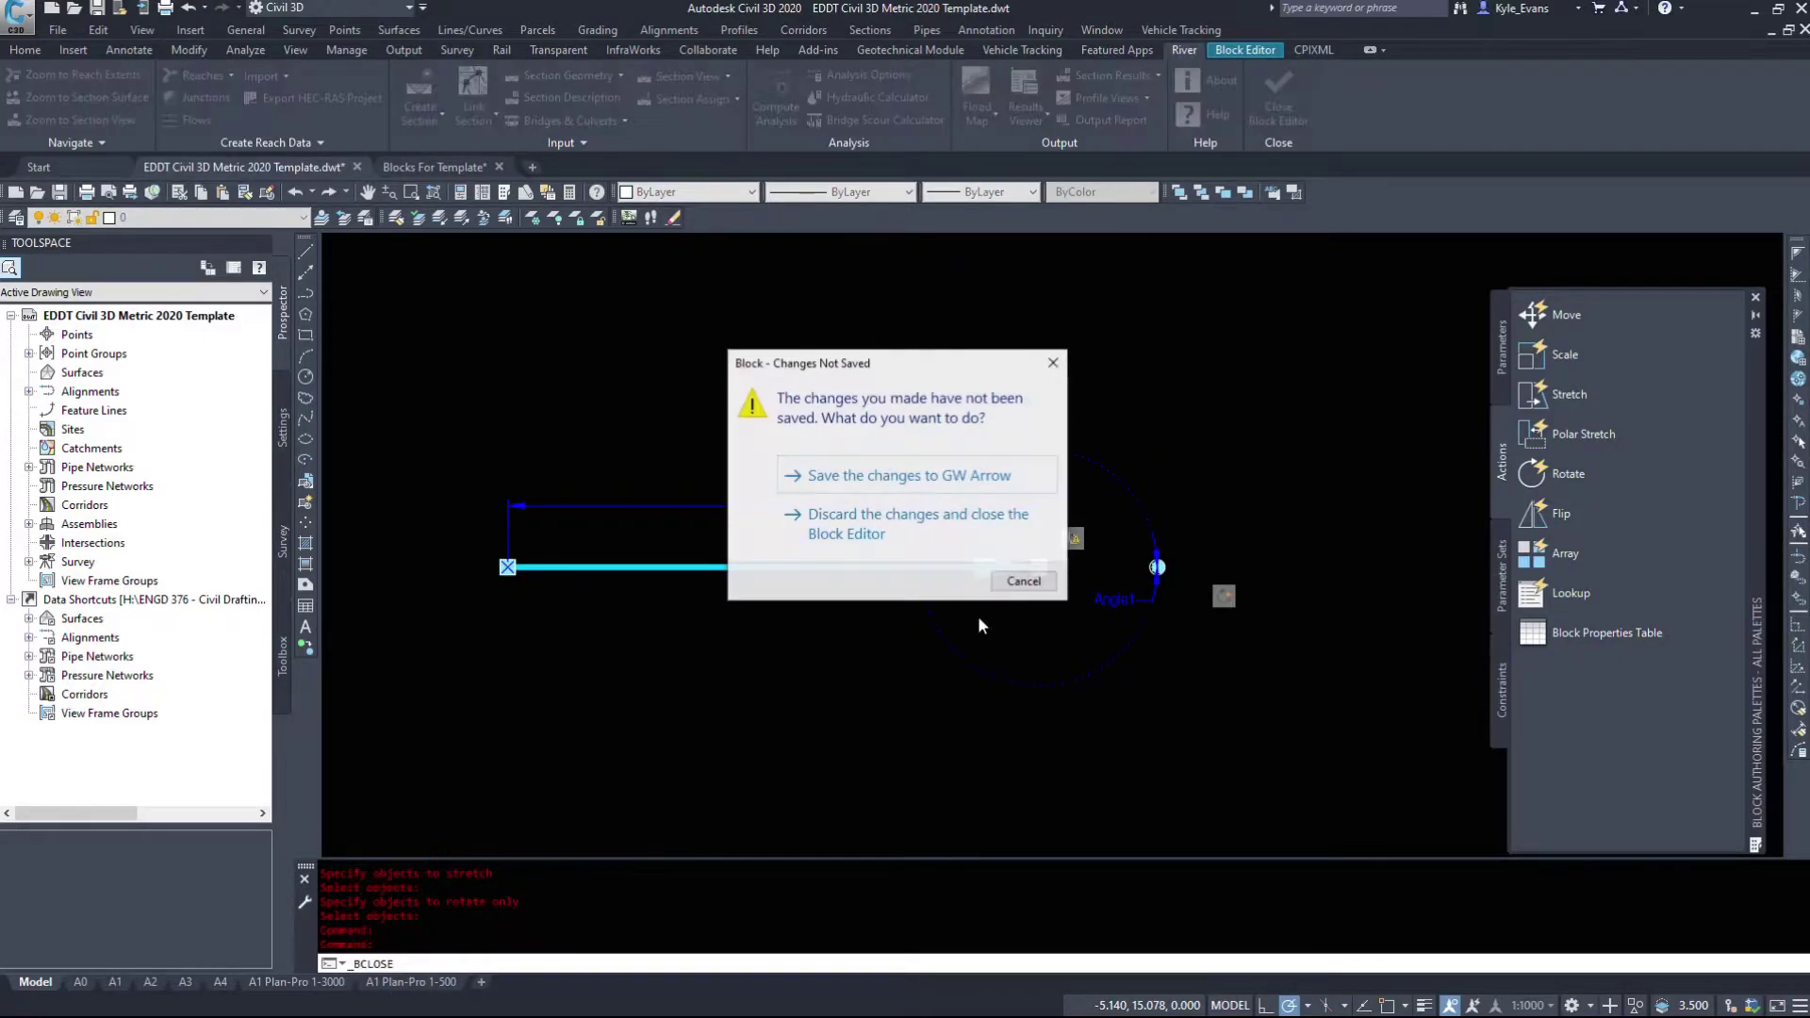
pyautogui.click(925, 475)
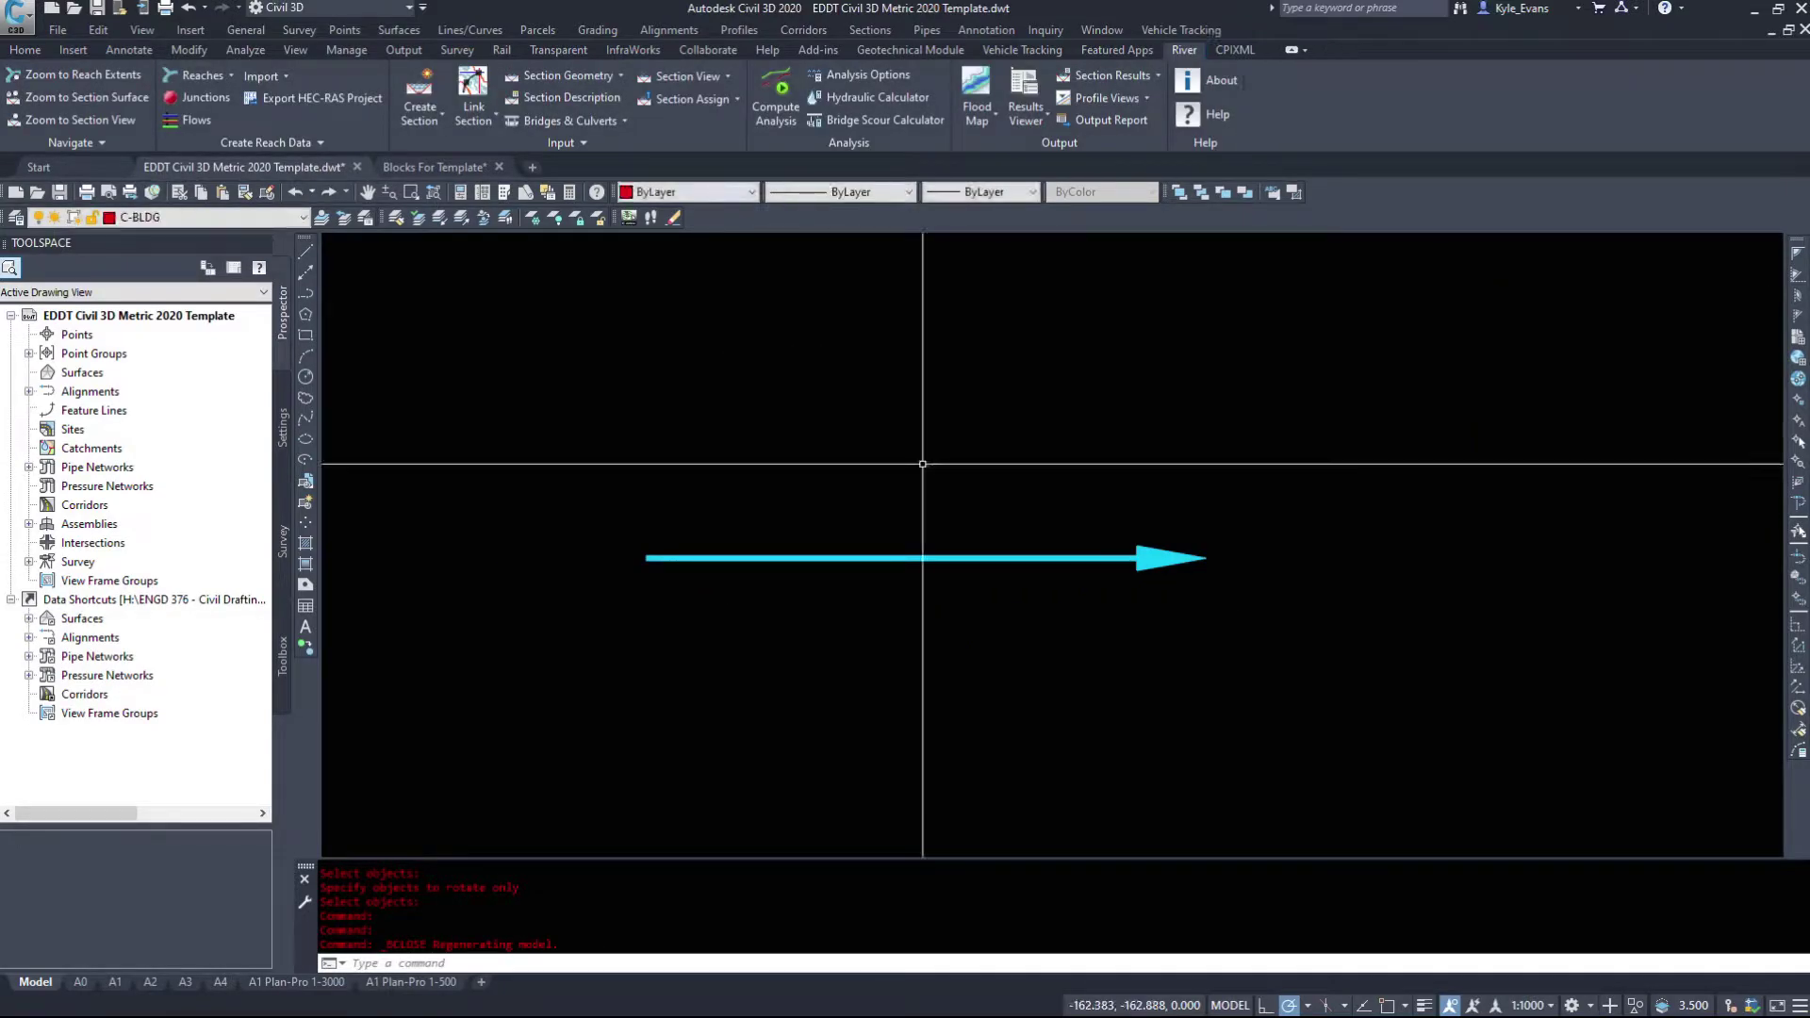
# Test stretching the arrow block by moving its tail grip in along the shaft and back out beyond the tail.
pyautogui.click(830, 600)
pyautogui.click(749, 469)
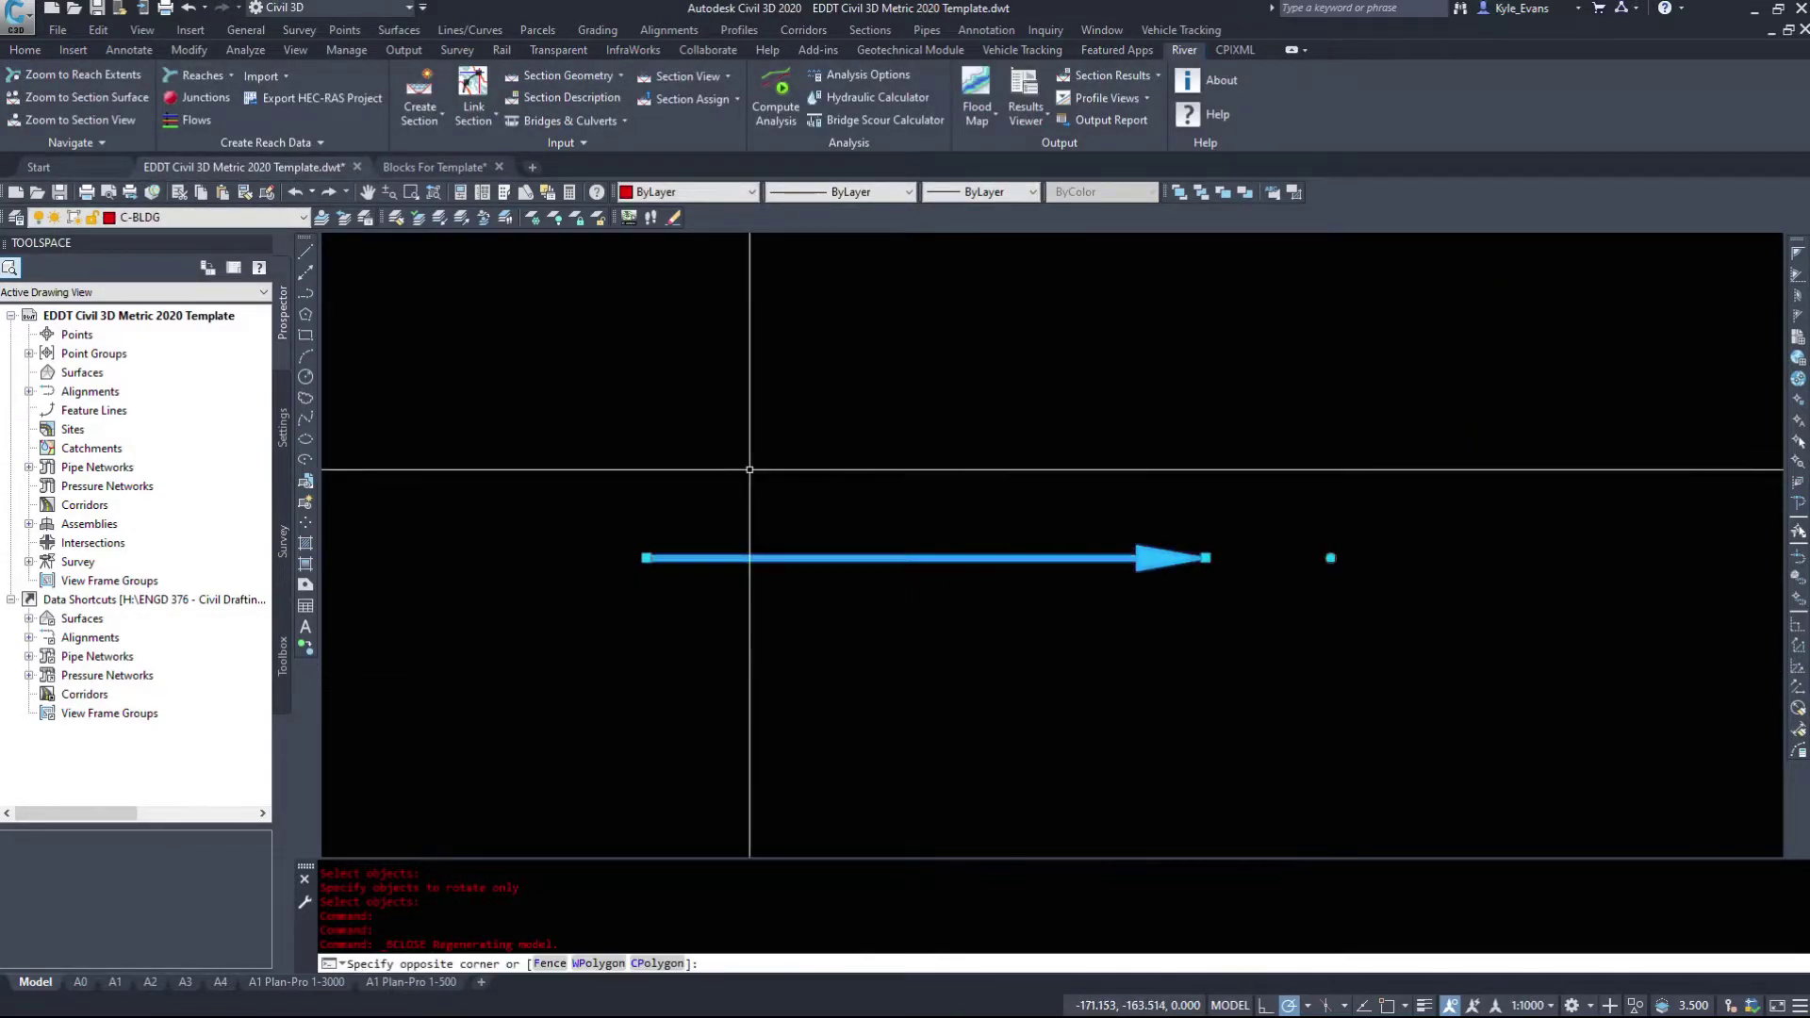
pyautogui.click(646, 557)
pyautogui.click(851, 558)
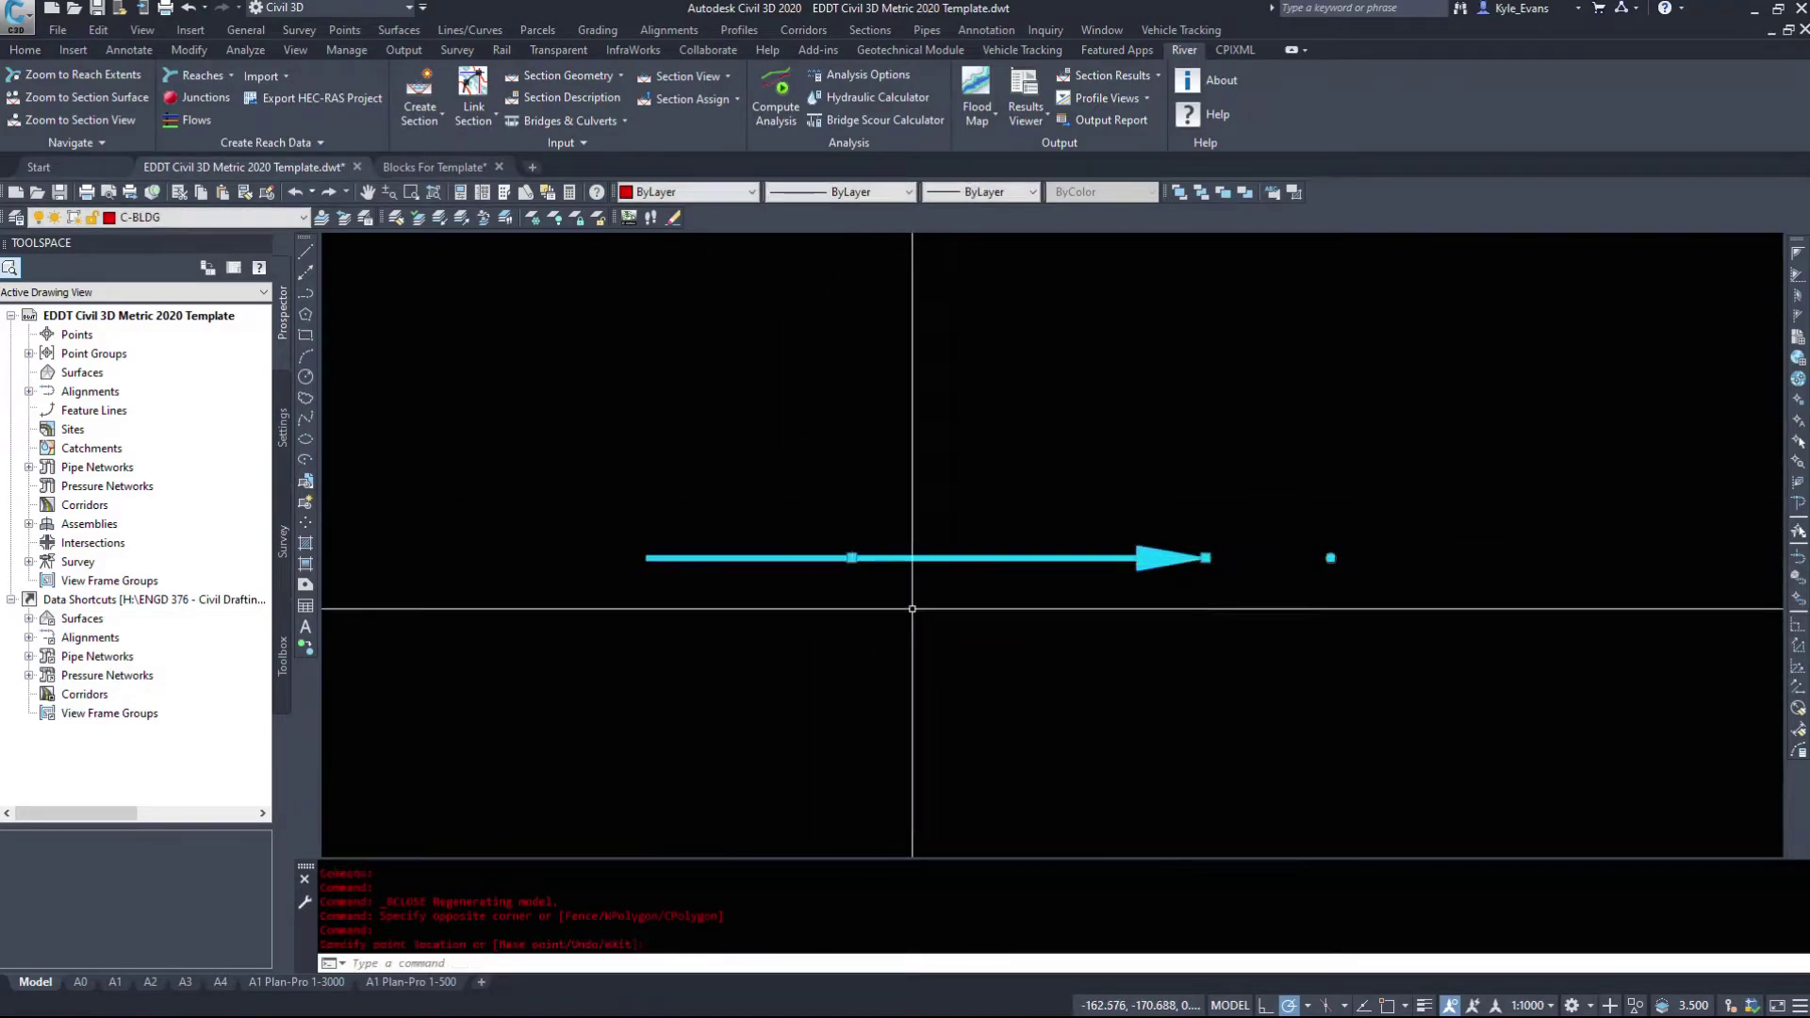
pyautogui.click(851, 557)
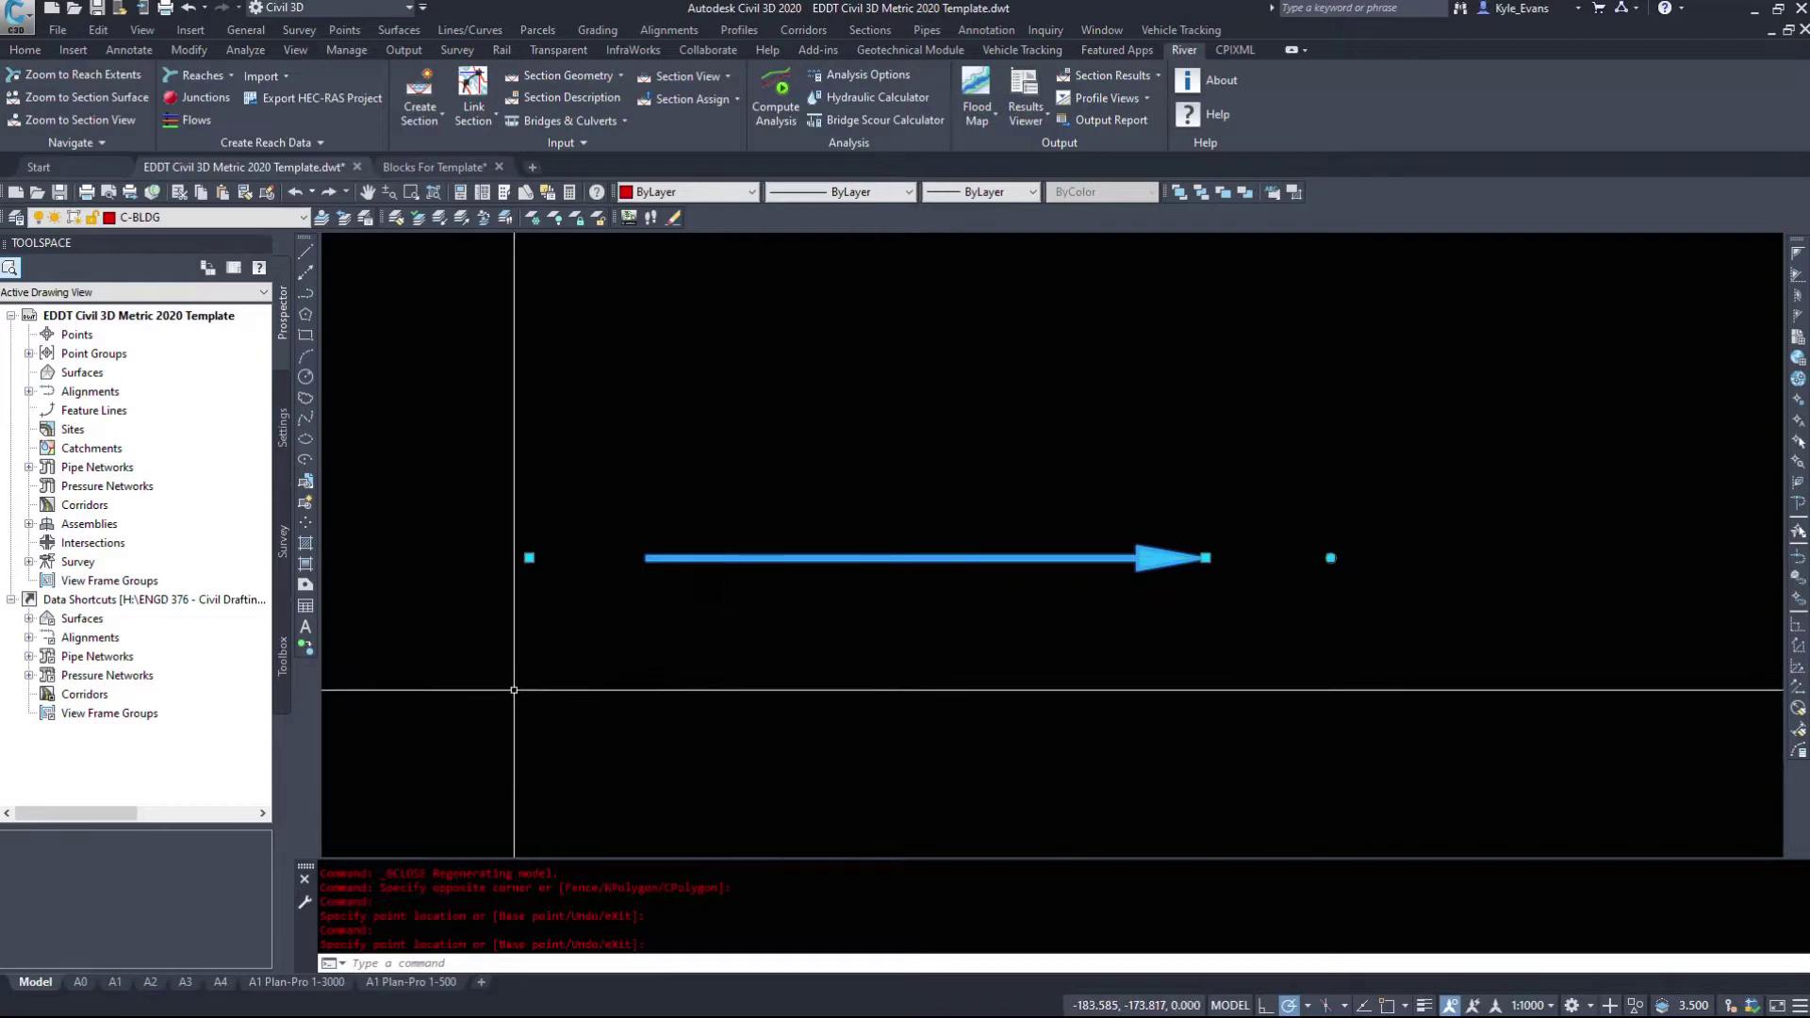
pyautogui.press('Escape')
pyautogui.press('Escape')
# Test the rotation grip by swinging the arrow about its tip until it points diagonally down and to the left.
pyautogui.click(822, 462)
pyautogui.click(769, 530)
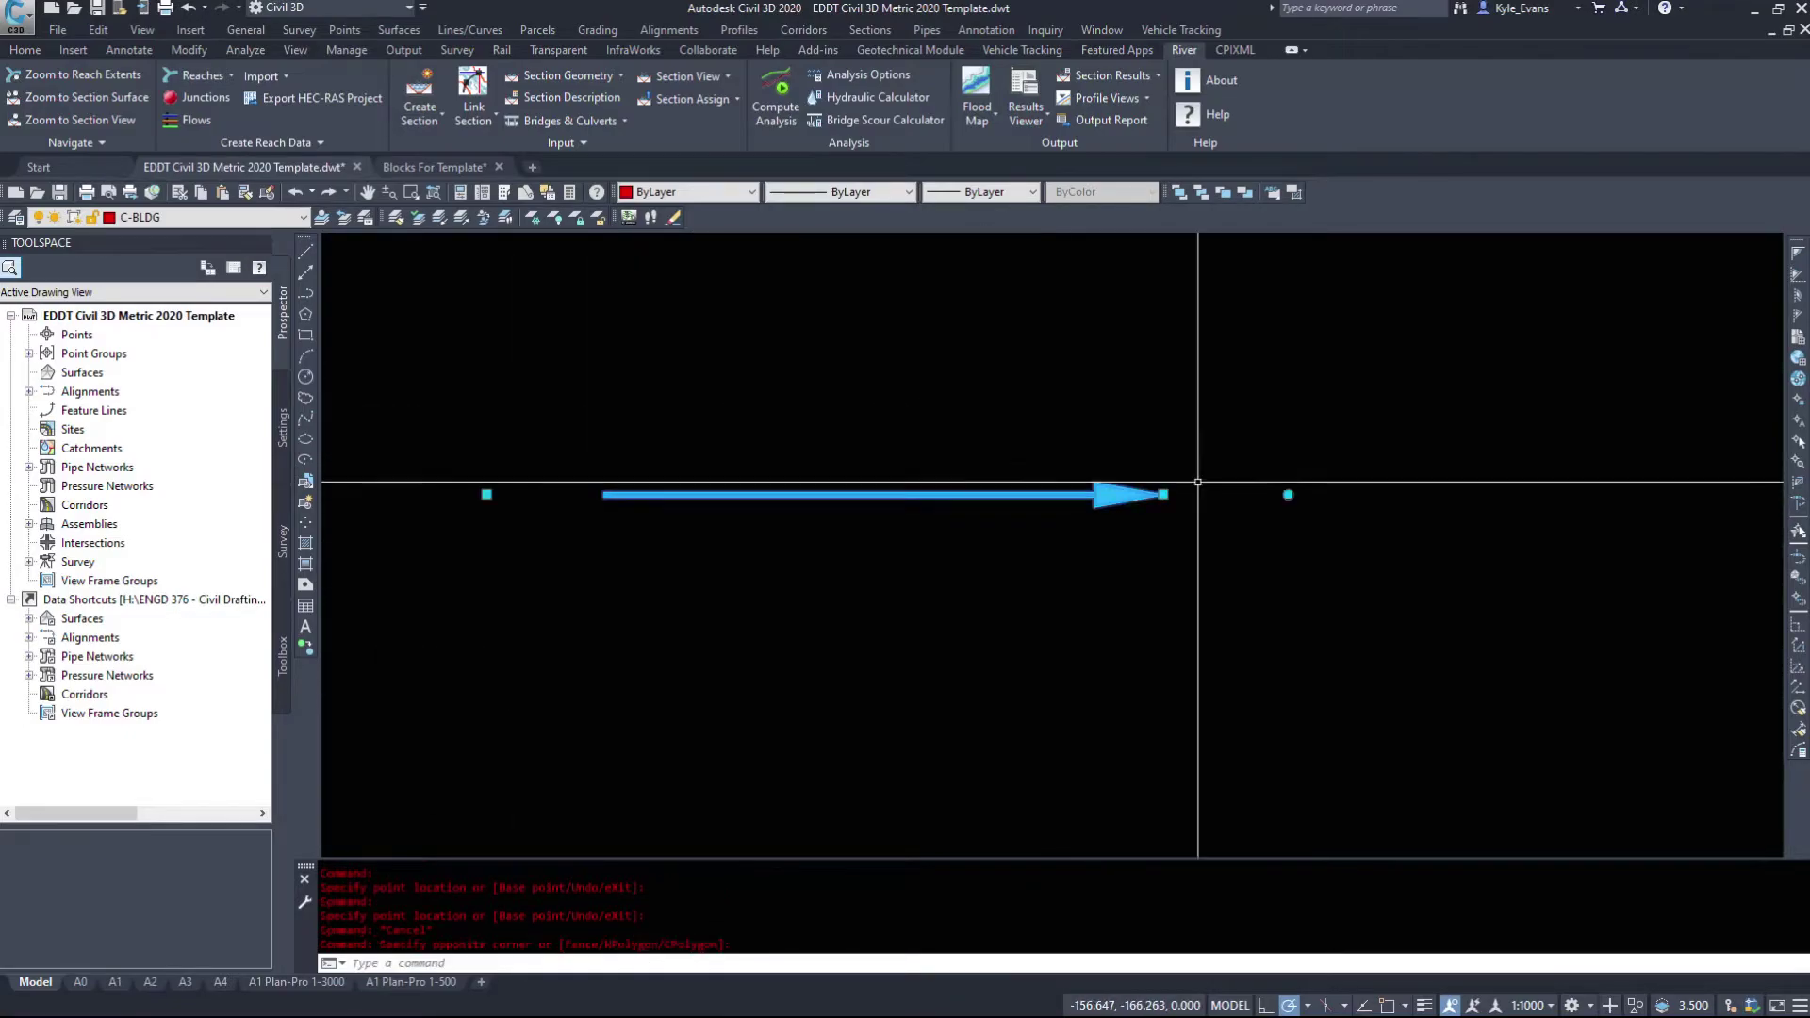
pyautogui.click(1287, 494)
pyautogui.click(1293, 549)
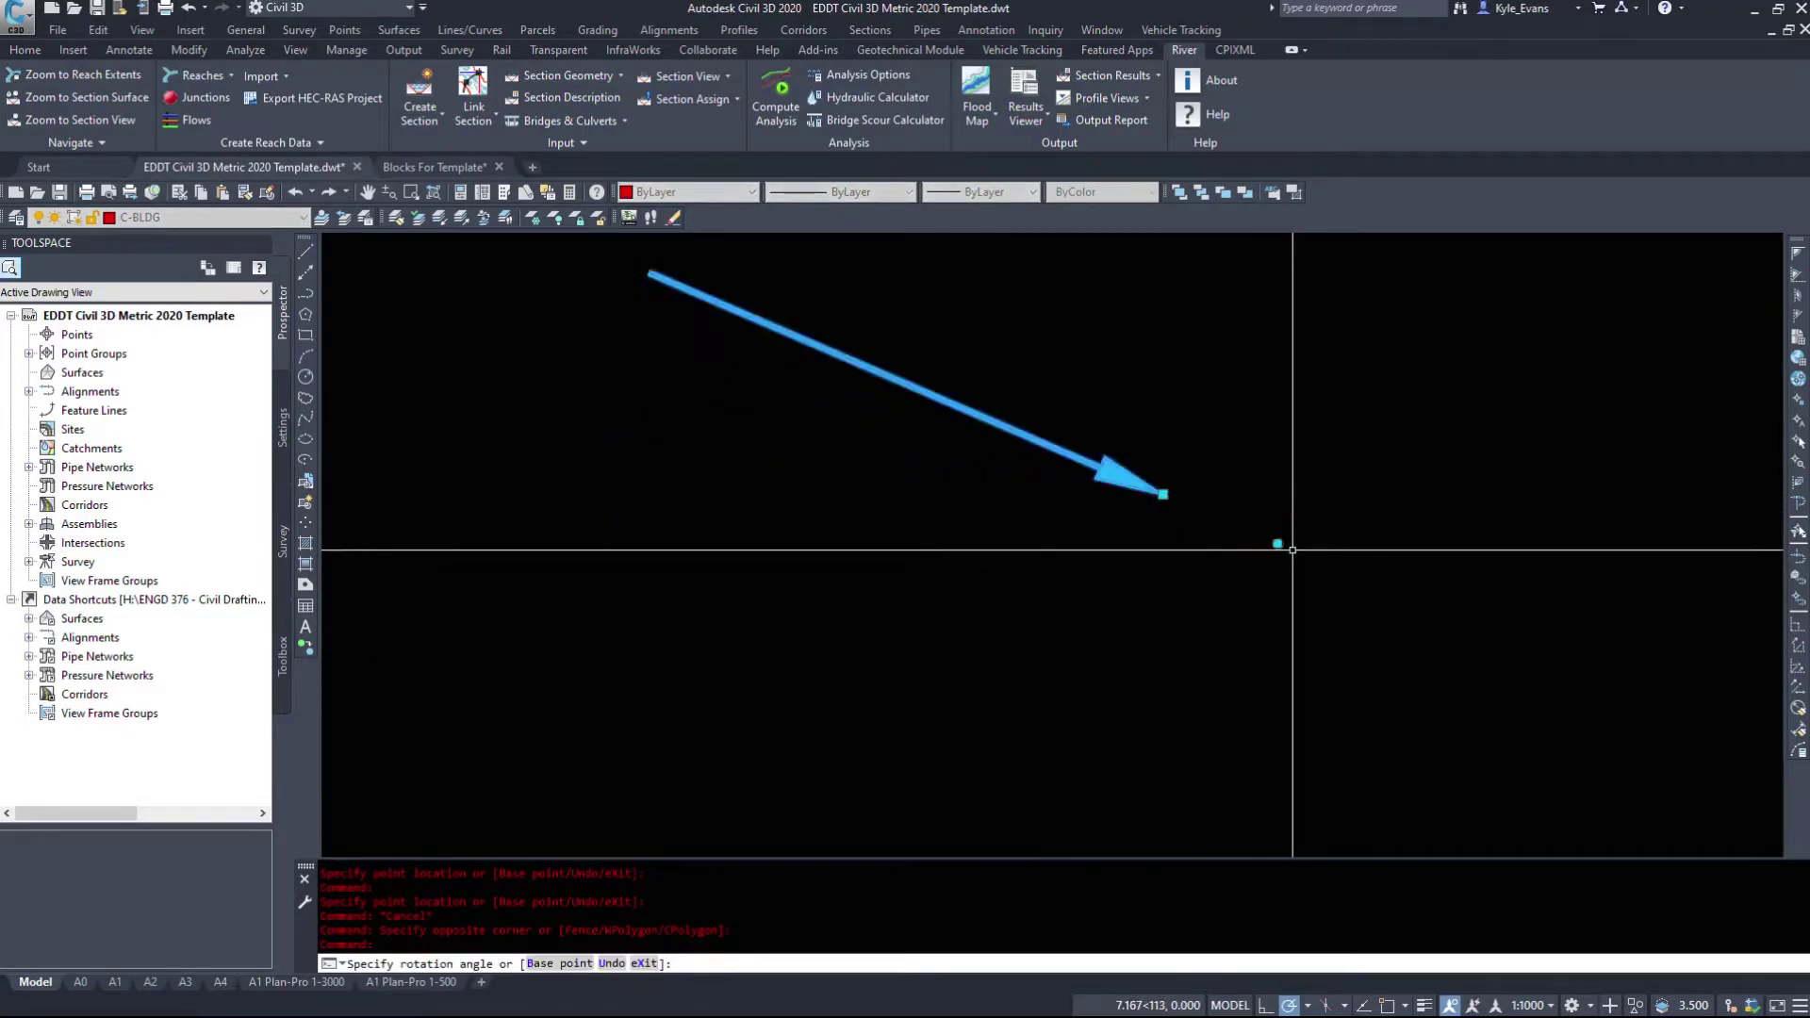
pyautogui.scroll(-2, 1276, 543)
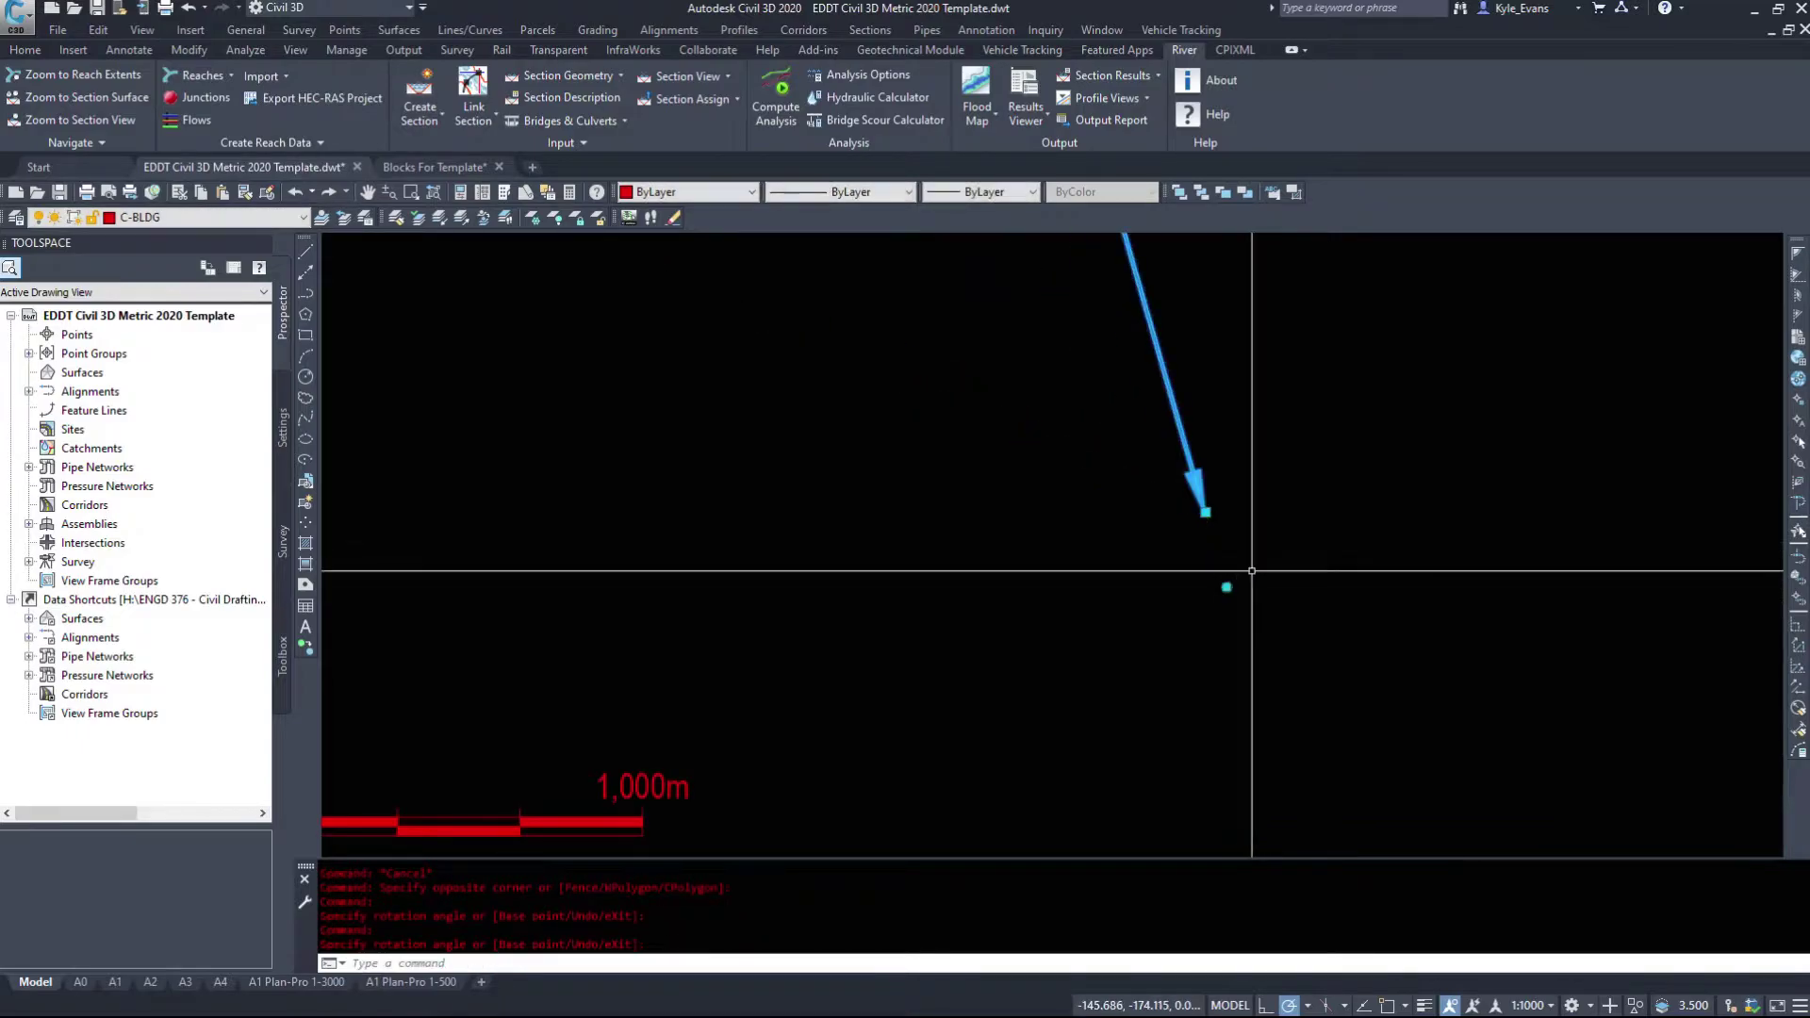
pyautogui.moveTo(1228, 590); pyautogui.dragTo(1173, 765, button='middle')
pyautogui.click(1174, 762)
pyautogui.click(1126, 759)
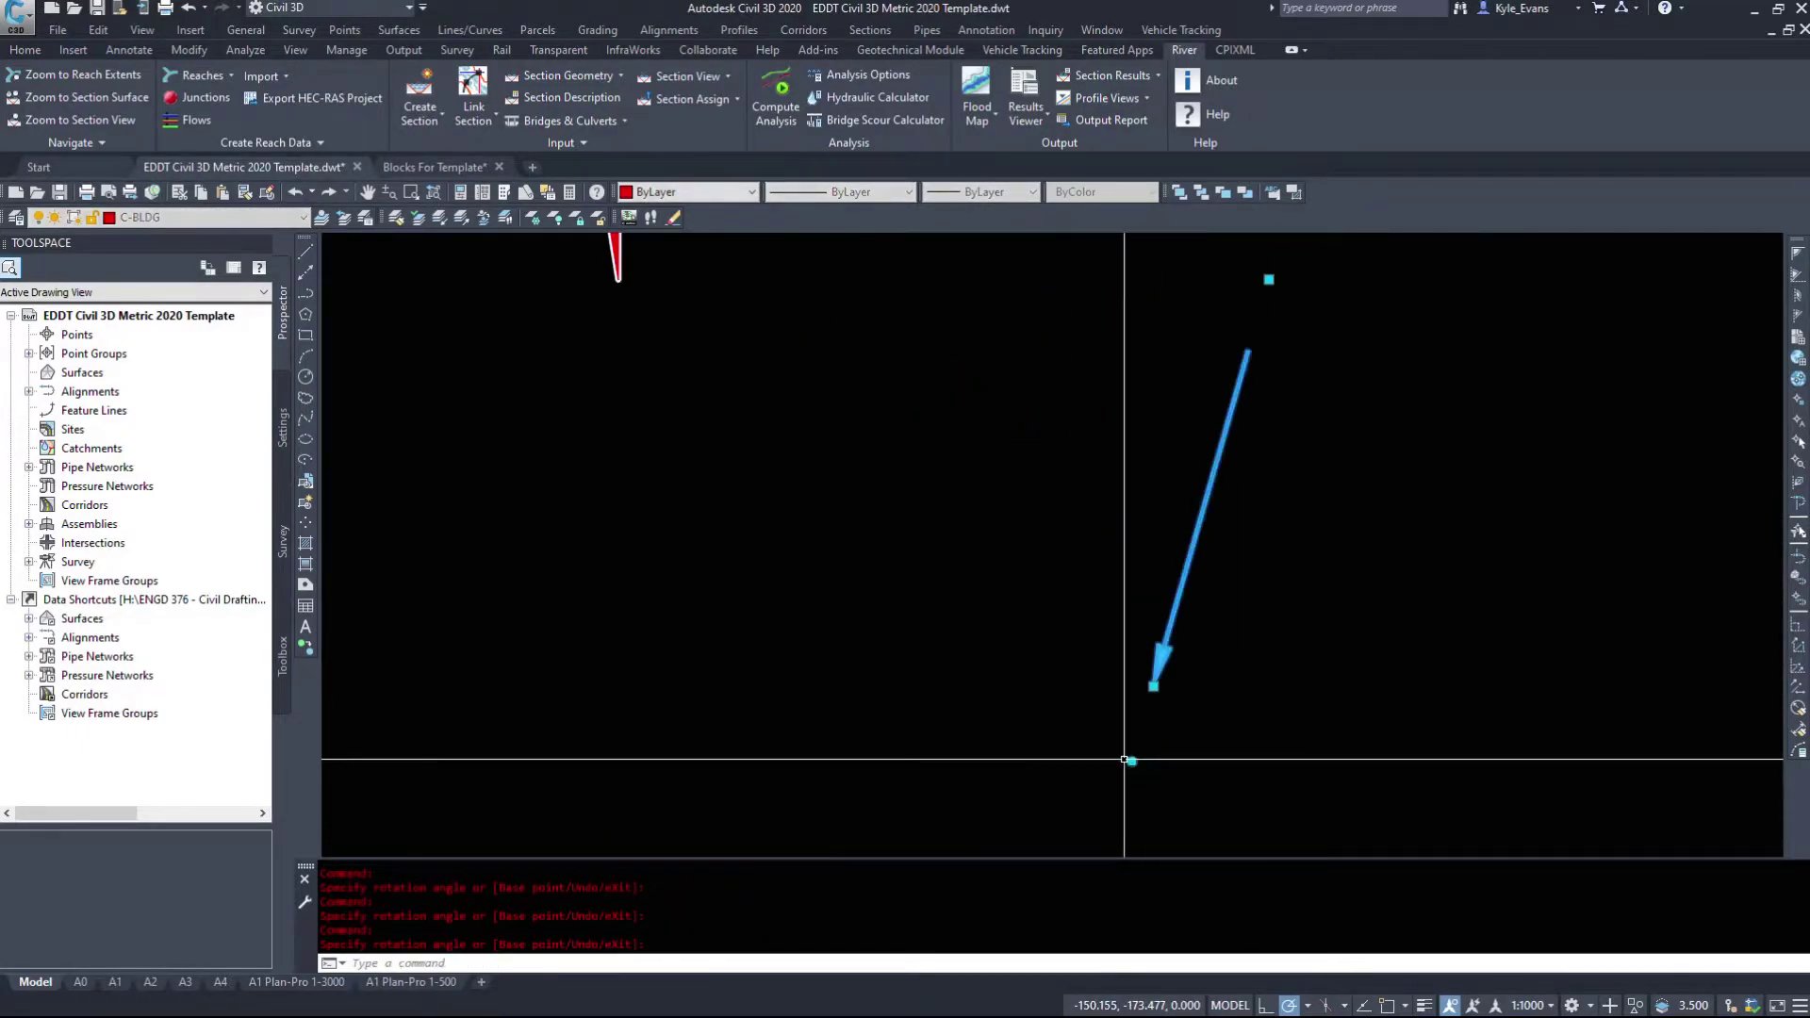
pyautogui.click(1131, 761)
pyautogui.click(1094, 744)
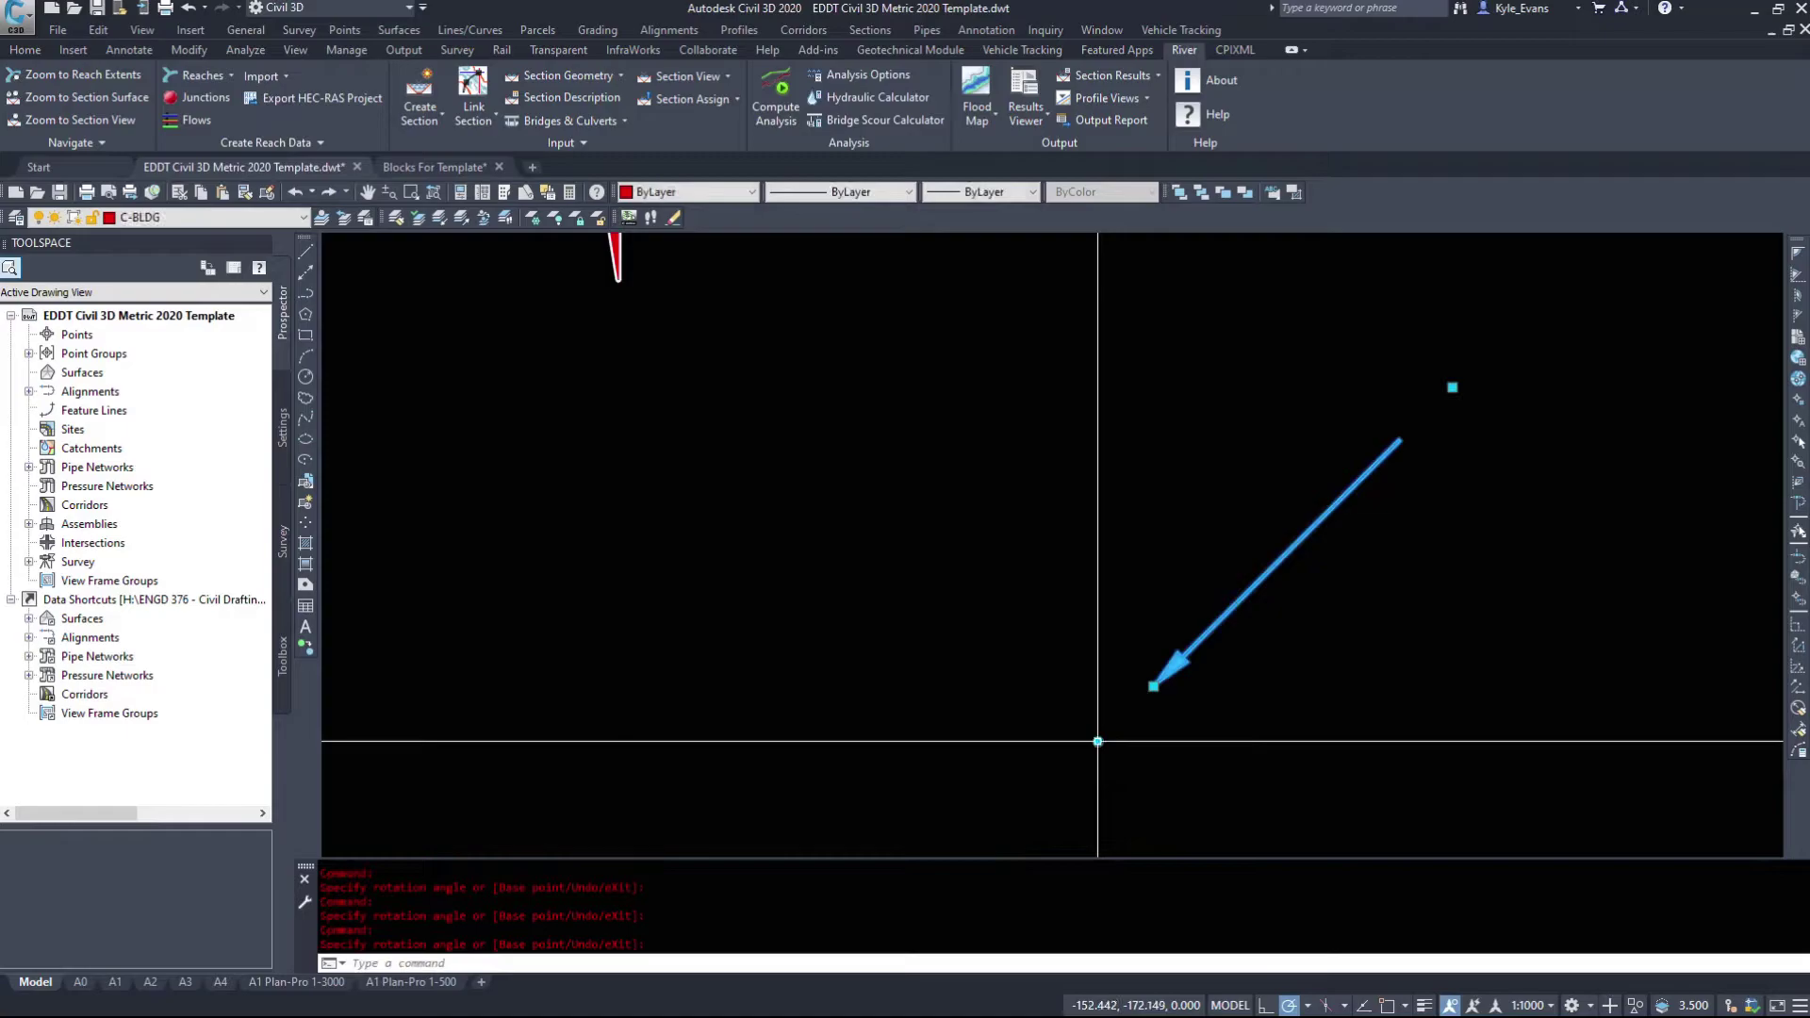
# Rotate the arrow further about its tip and bring it back to horizontal, pointing right.
pyautogui.click(1098, 742)
pyautogui.click(1135, 724)
pyautogui.click(1098, 741)
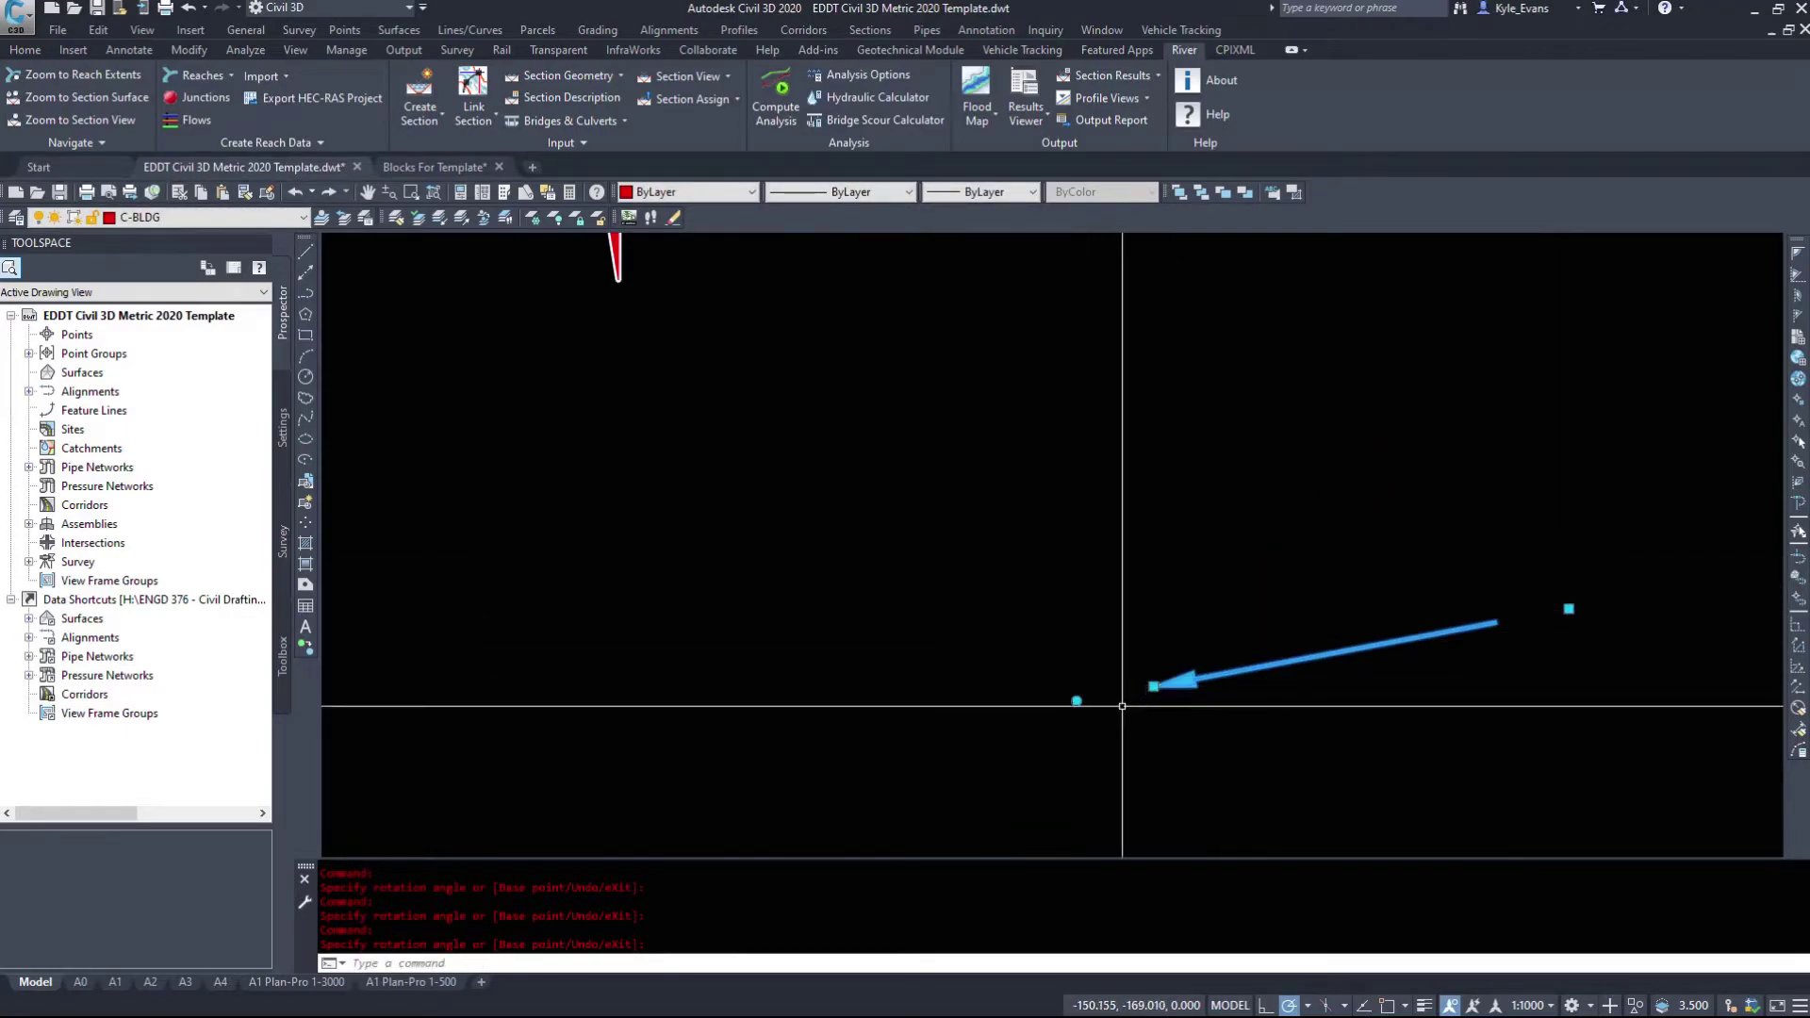
pyautogui.click(1076, 700)
pyautogui.click(1339, 688)
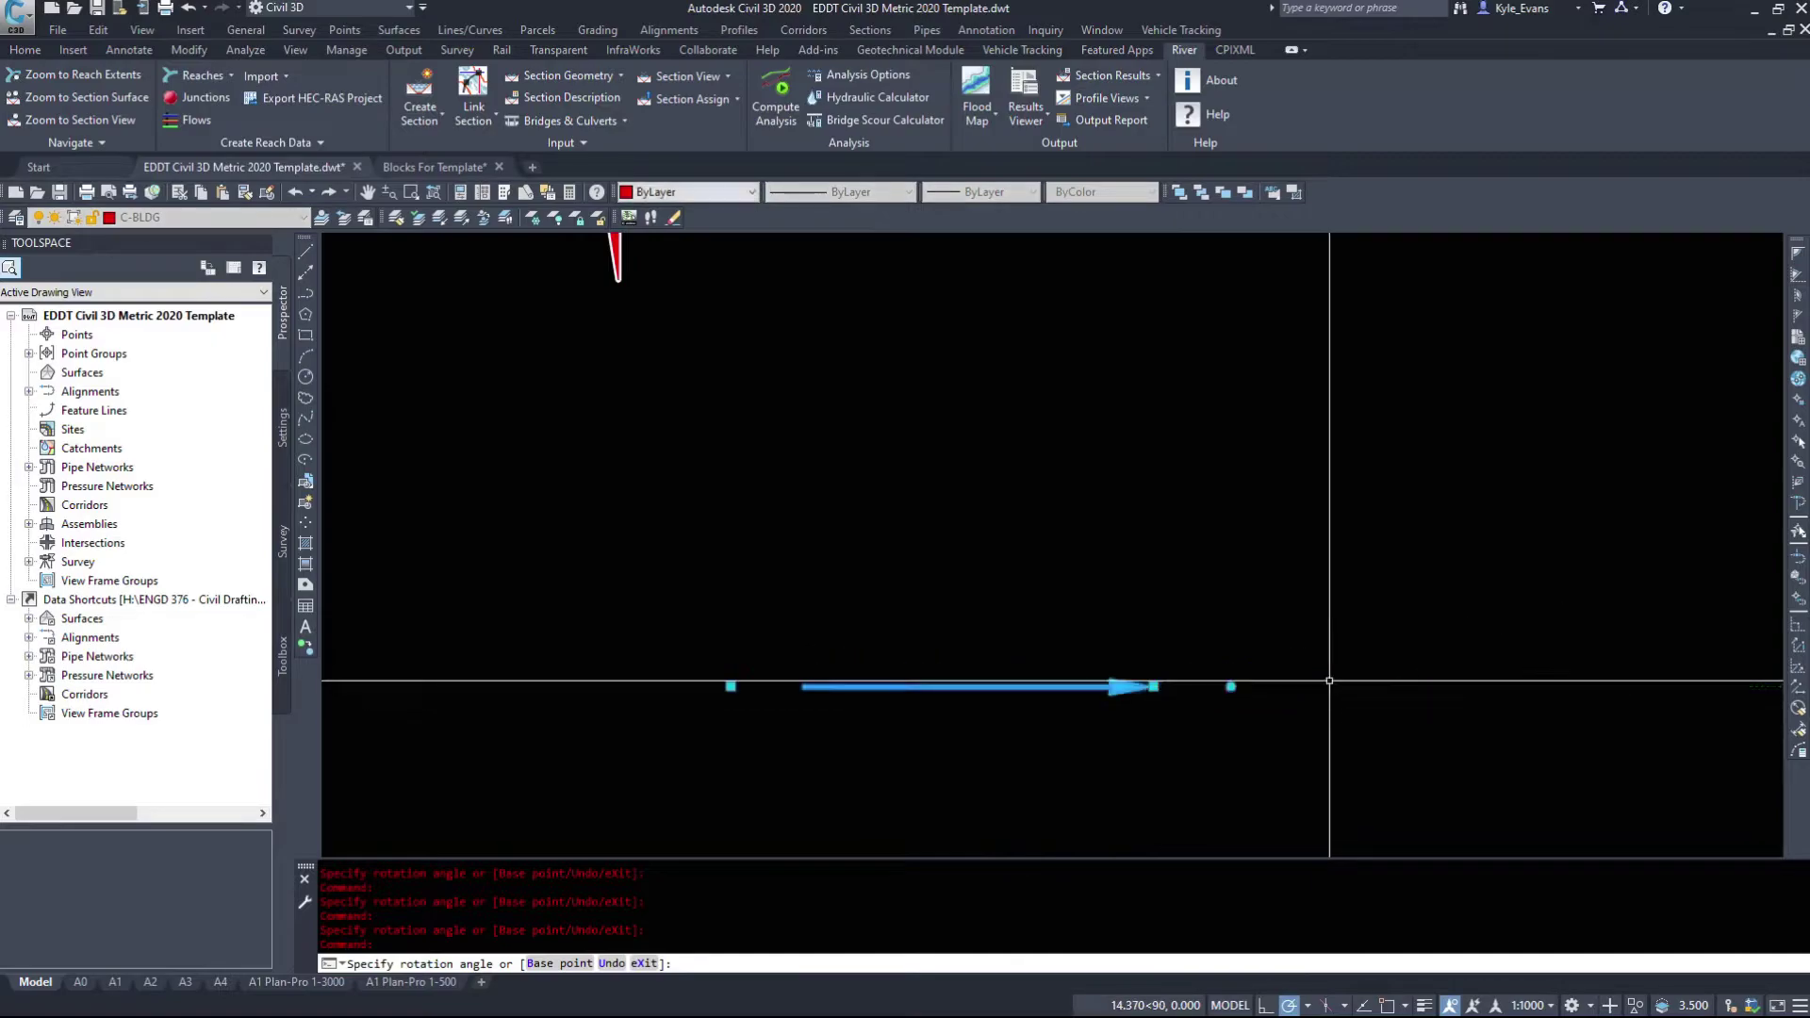
pyautogui.press('Escape')
pyautogui.click(908, 696)
pyautogui.click(802, 611)
pyautogui.rightClick(818, 615)
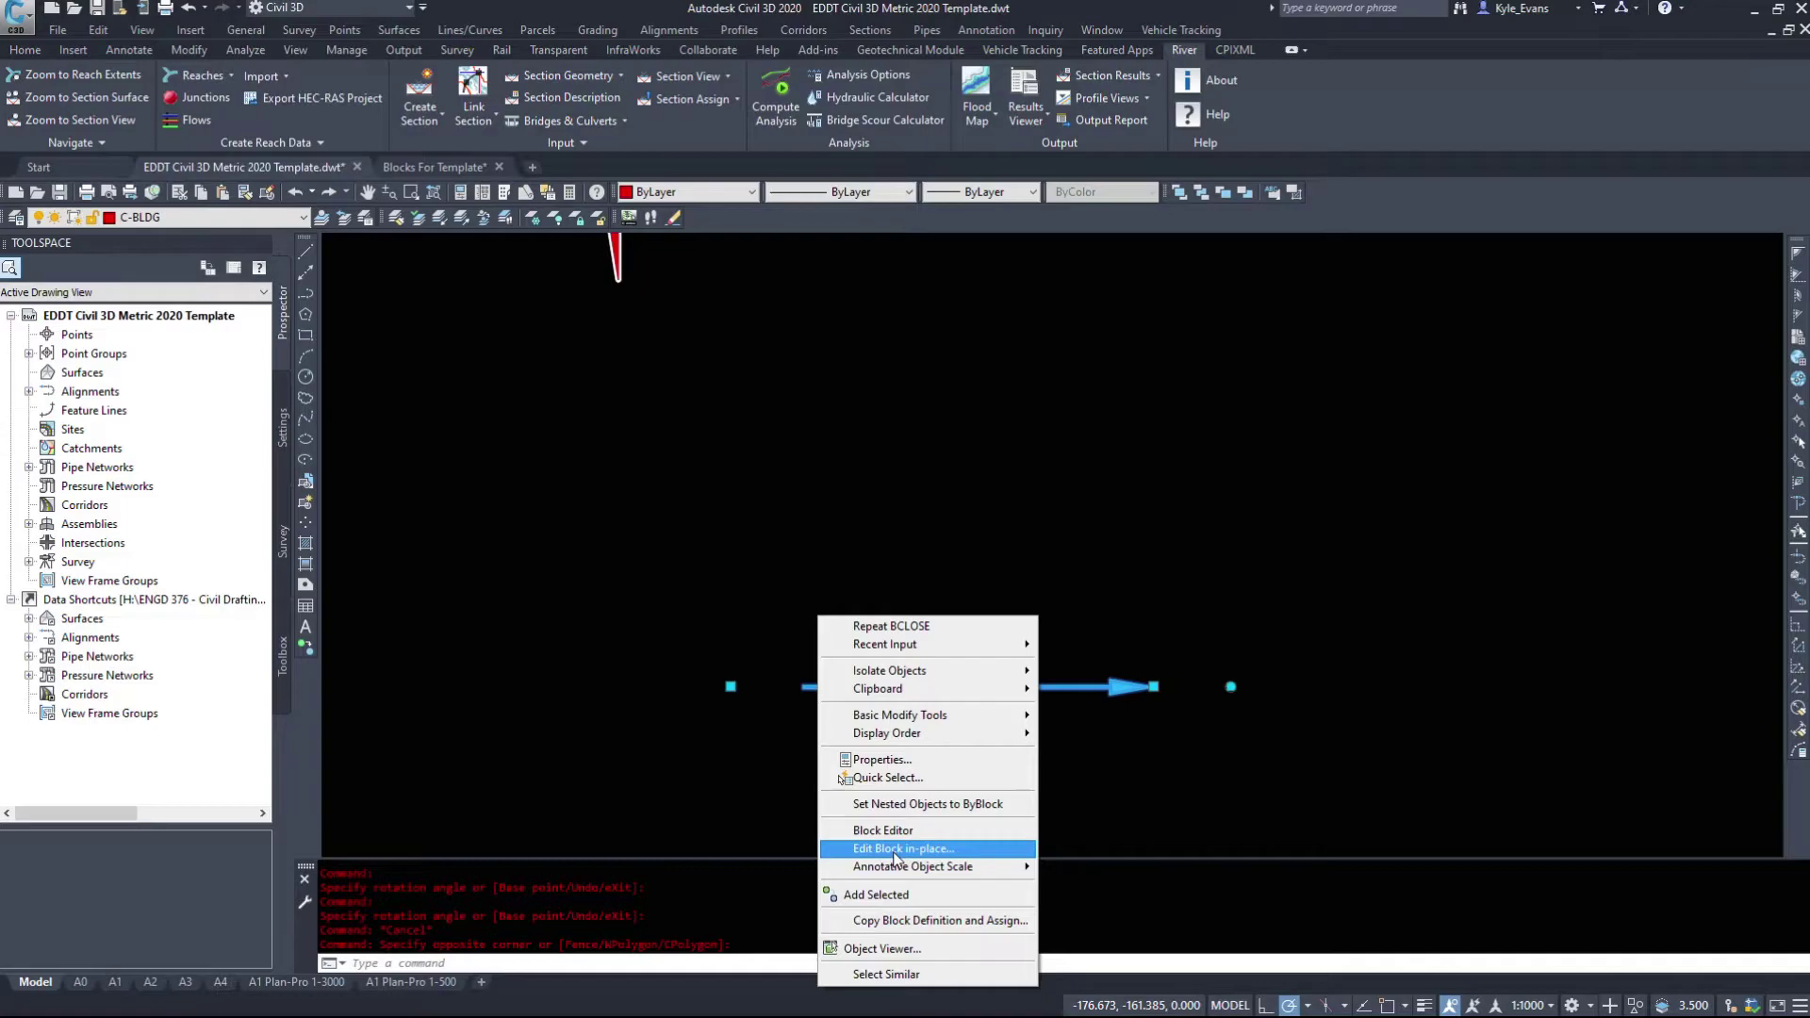
pyautogui.press('Escape')
pyautogui.press('Escape')
# Open the north arrow block for in-place editing with all nested objects selected, accepting a new block definition.
pyautogui.moveTo(757, 323); pyautogui.dragTo(1052, 634, button='middle')
pyautogui.click(1052, 634)
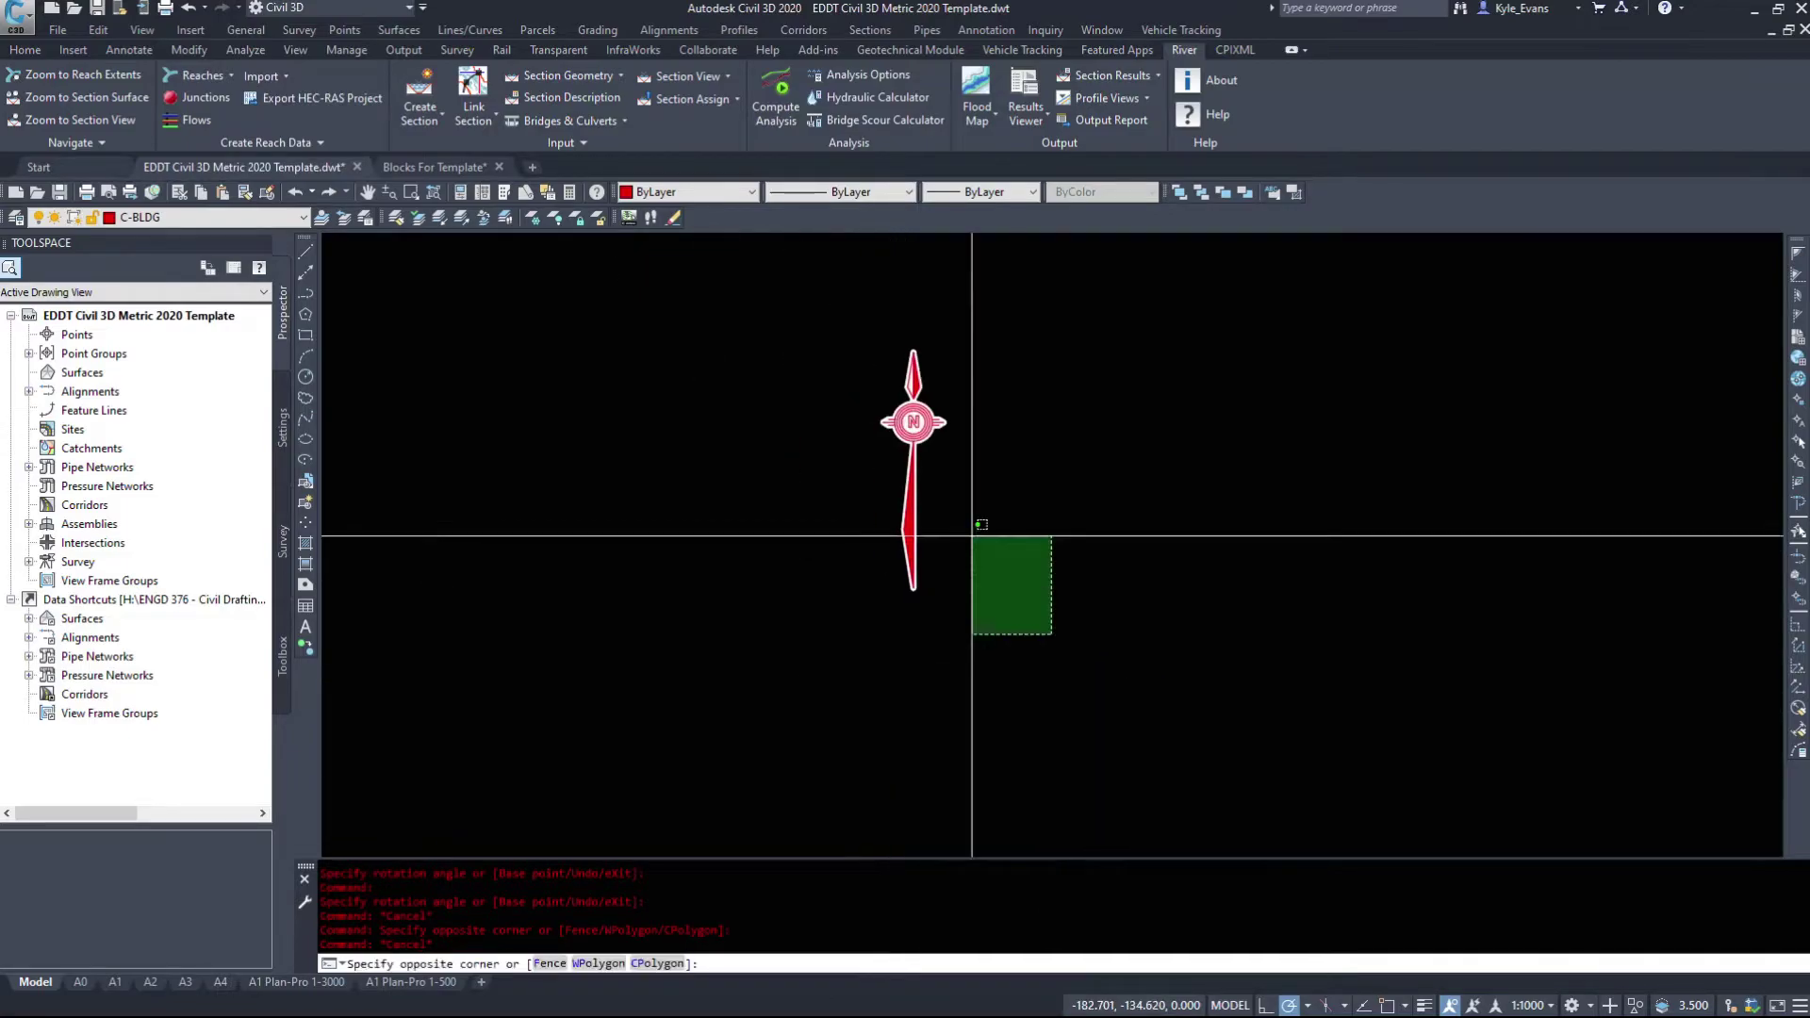
pyautogui.click(740, 344)
pyautogui.rightClick(899, 416)
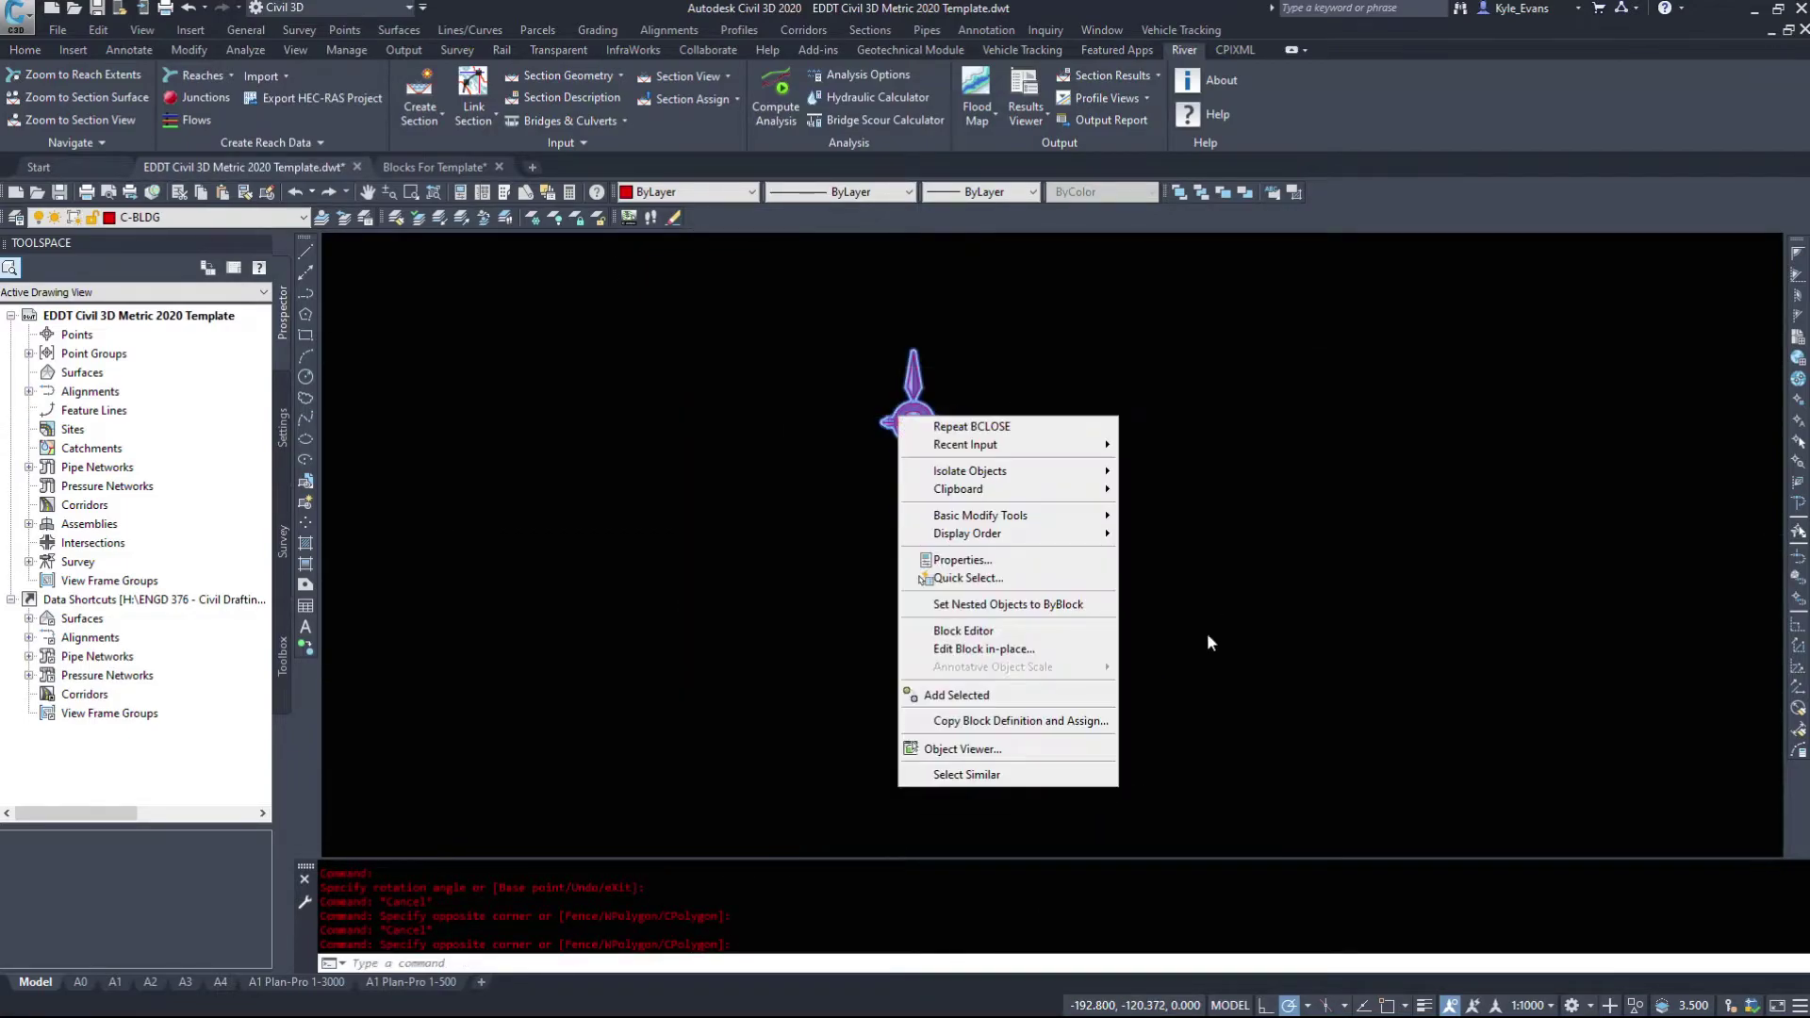
pyautogui.click(999, 651)
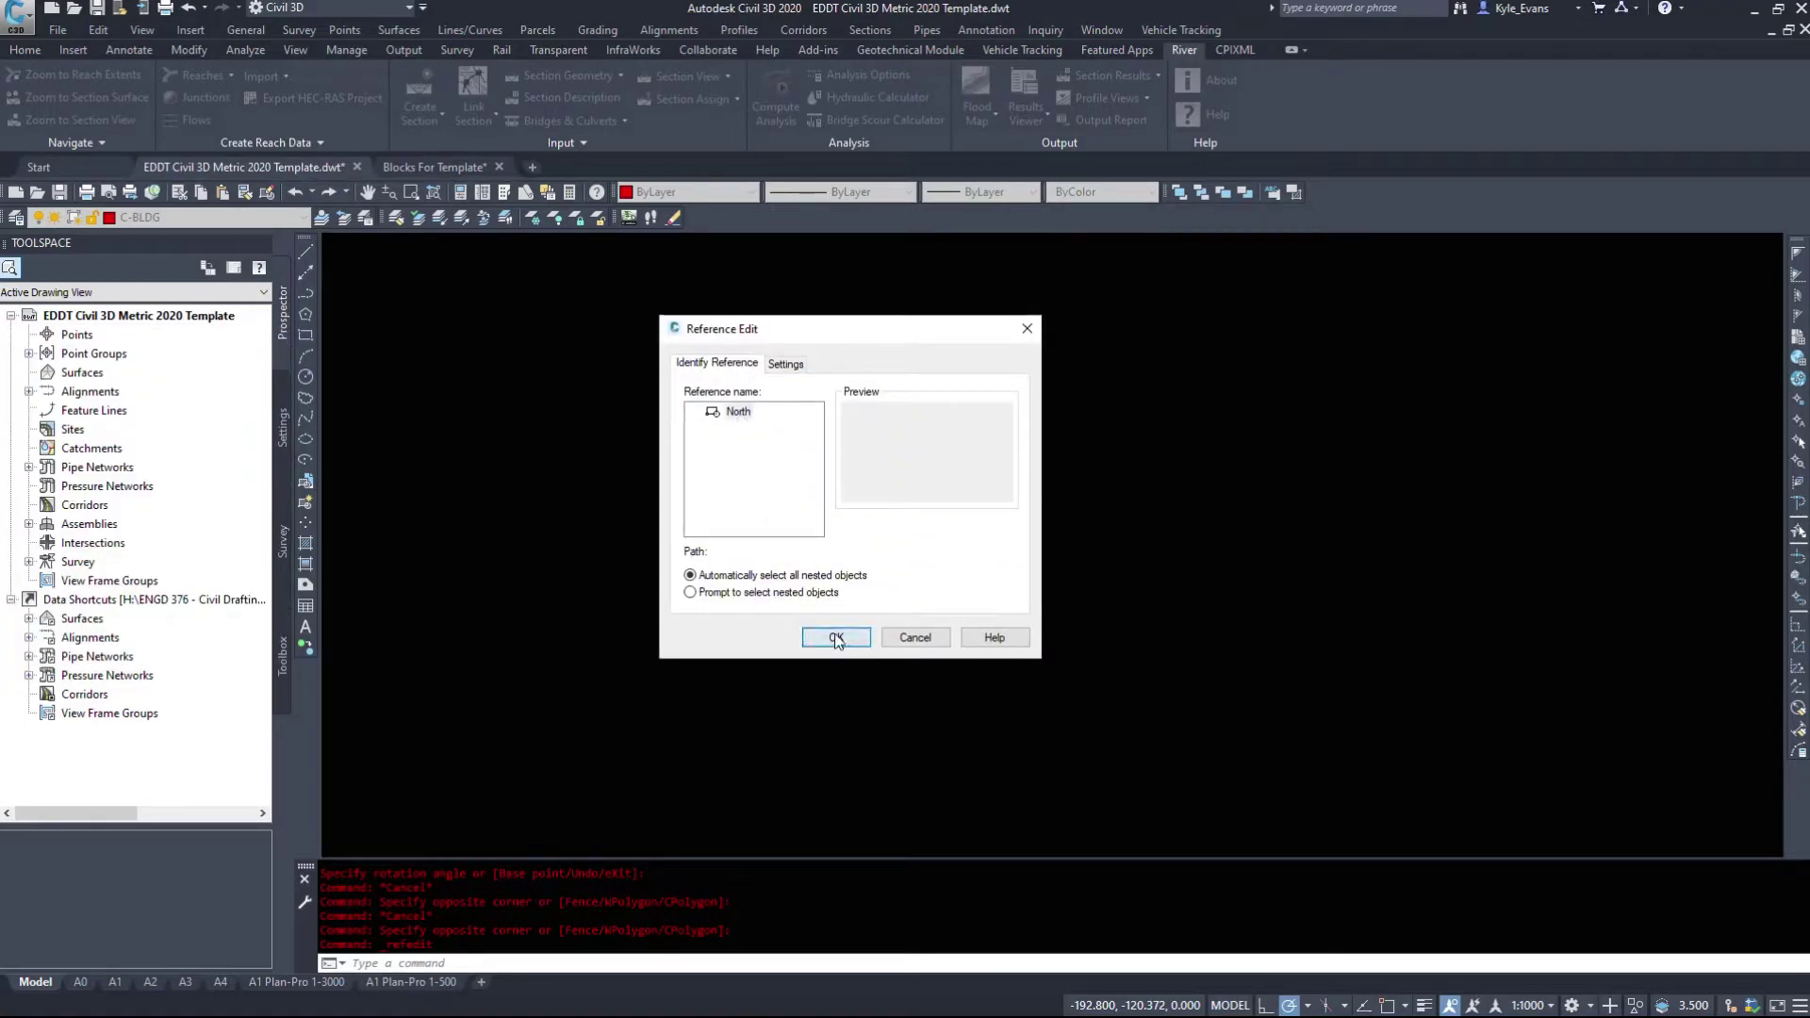
pyautogui.click(836, 638)
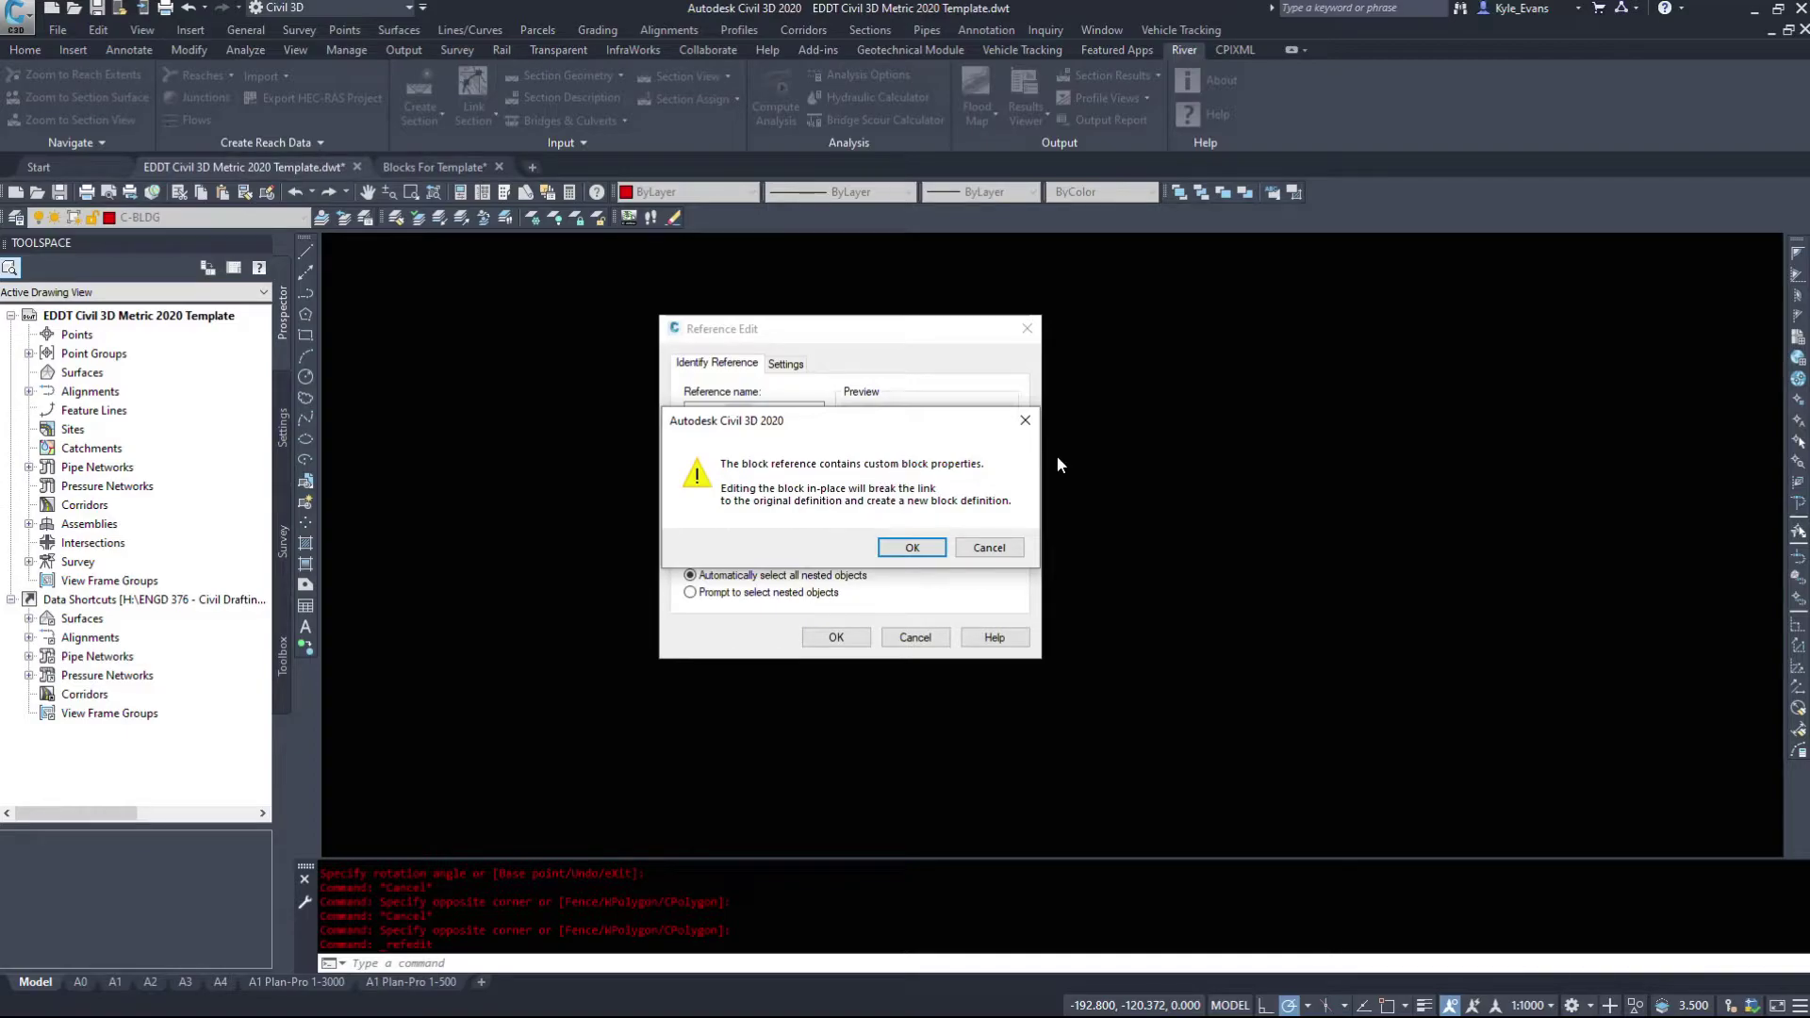
pyautogui.click(912, 549)
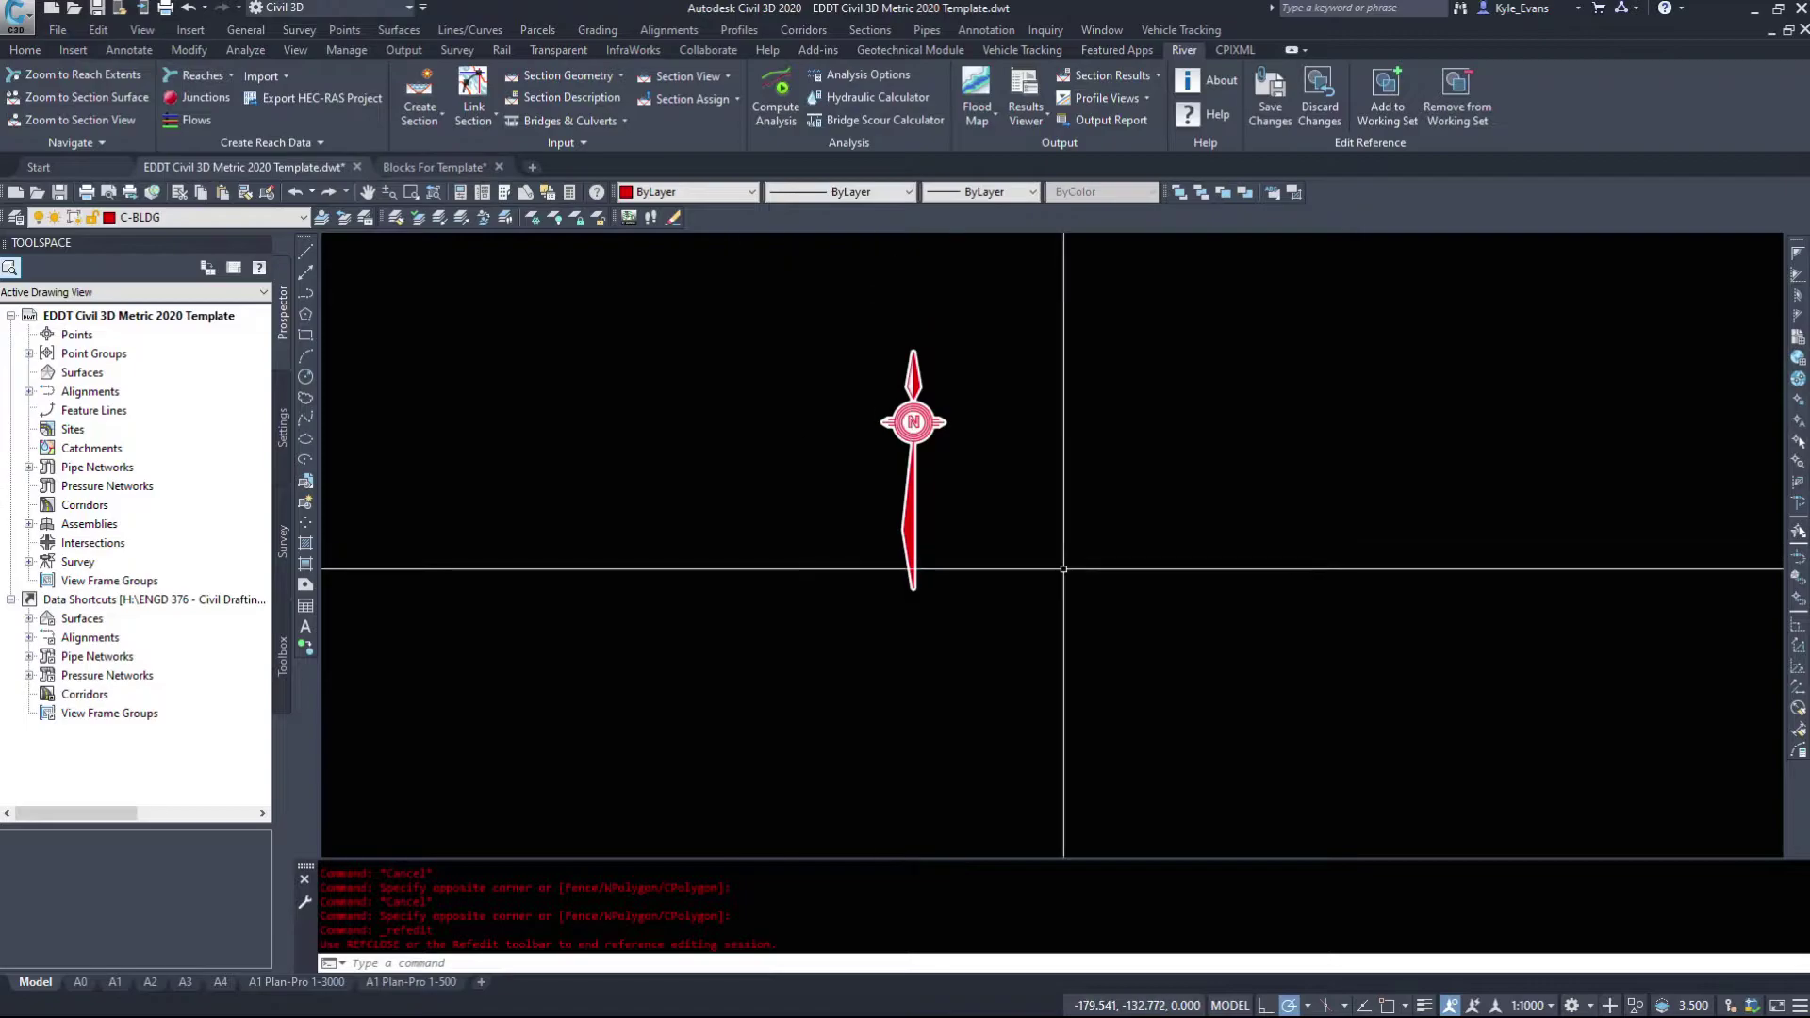
# End the north arrow's in-place editing session and save the reference changes.
pyautogui.moveTo(1066, 563); pyautogui.dragTo(1002, 650, button='middle')
pyautogui.click(1002, 652)
pyautogui.click(760, 443)
pyautogui.press('Escape')
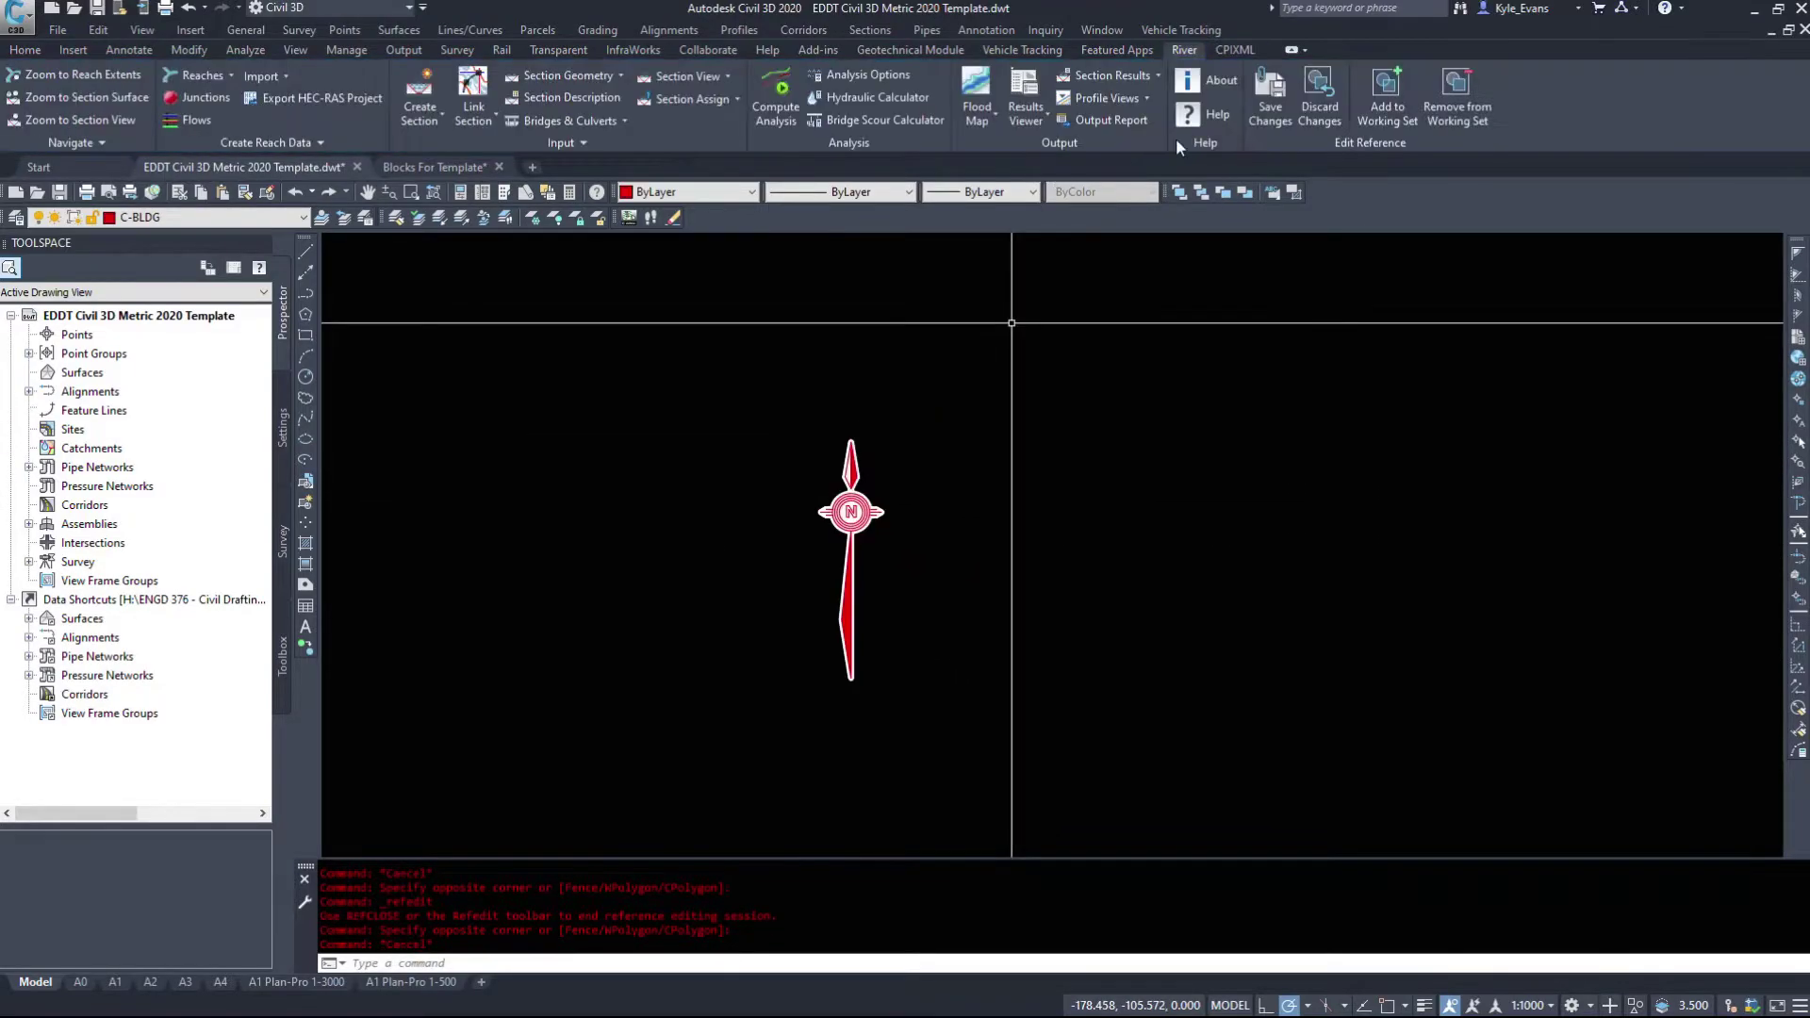
pyautogui.click(1271, 94)
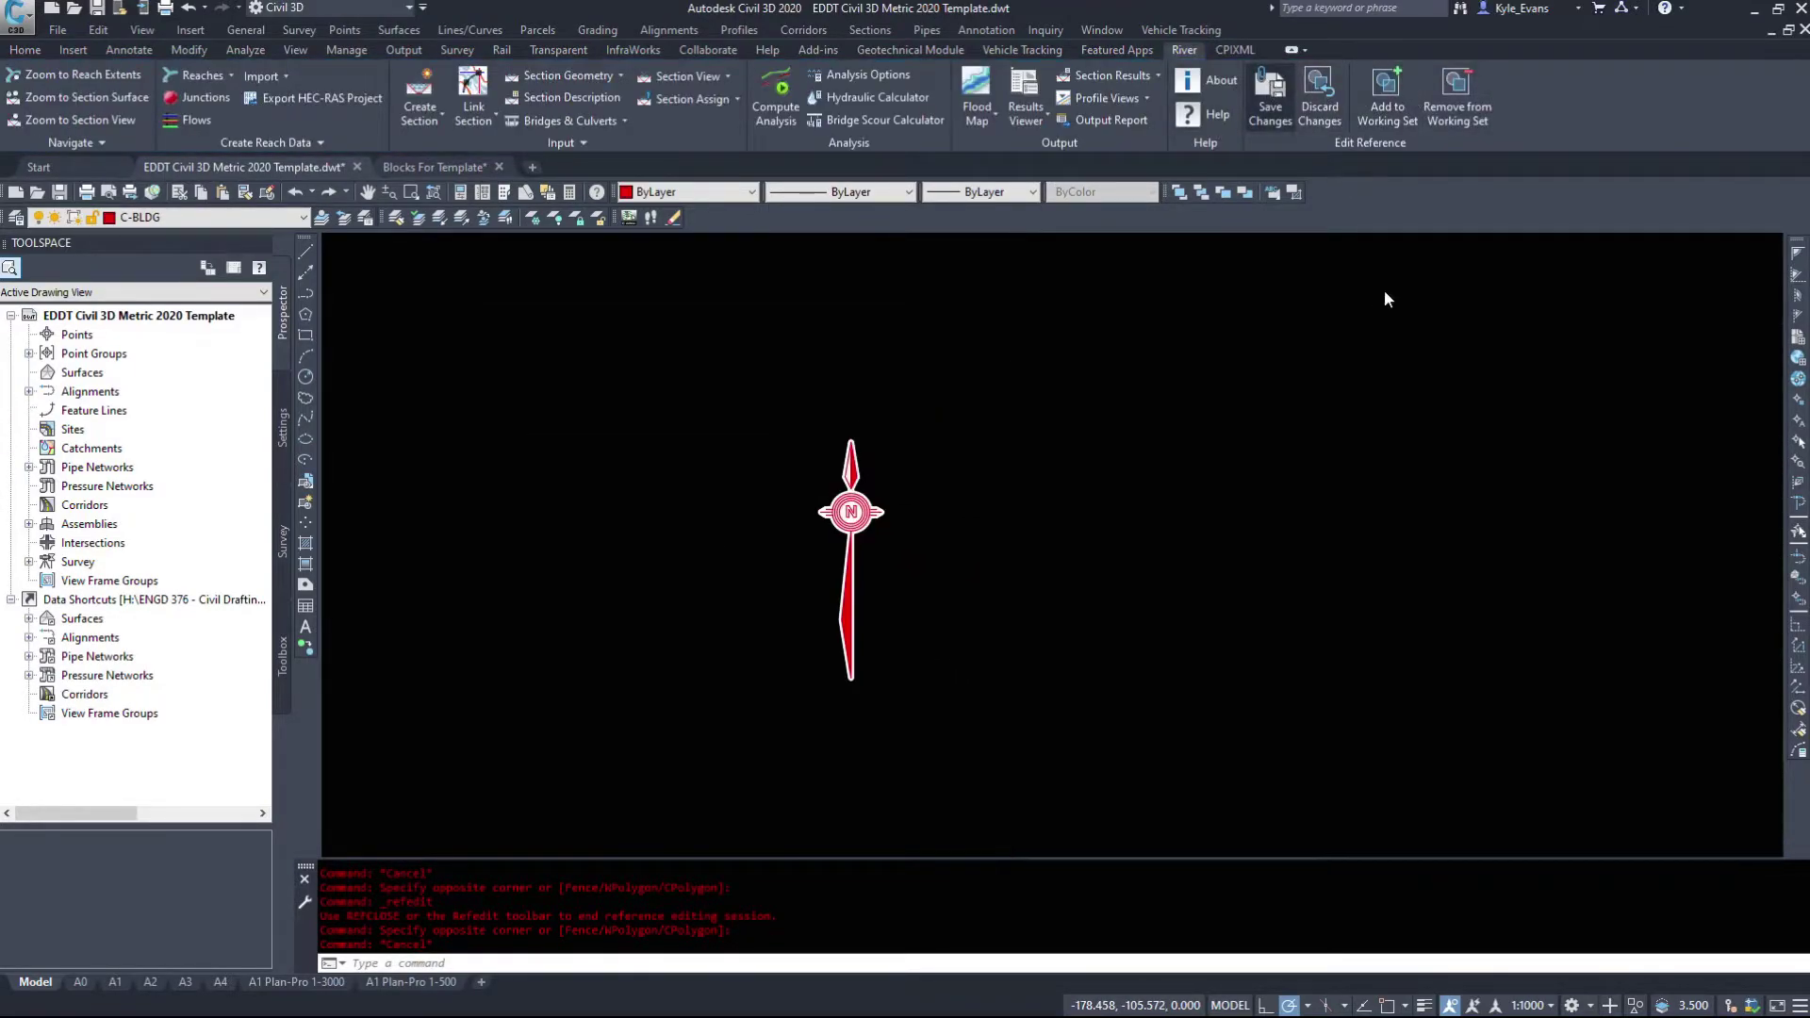
pyautogui.click(914, 569)
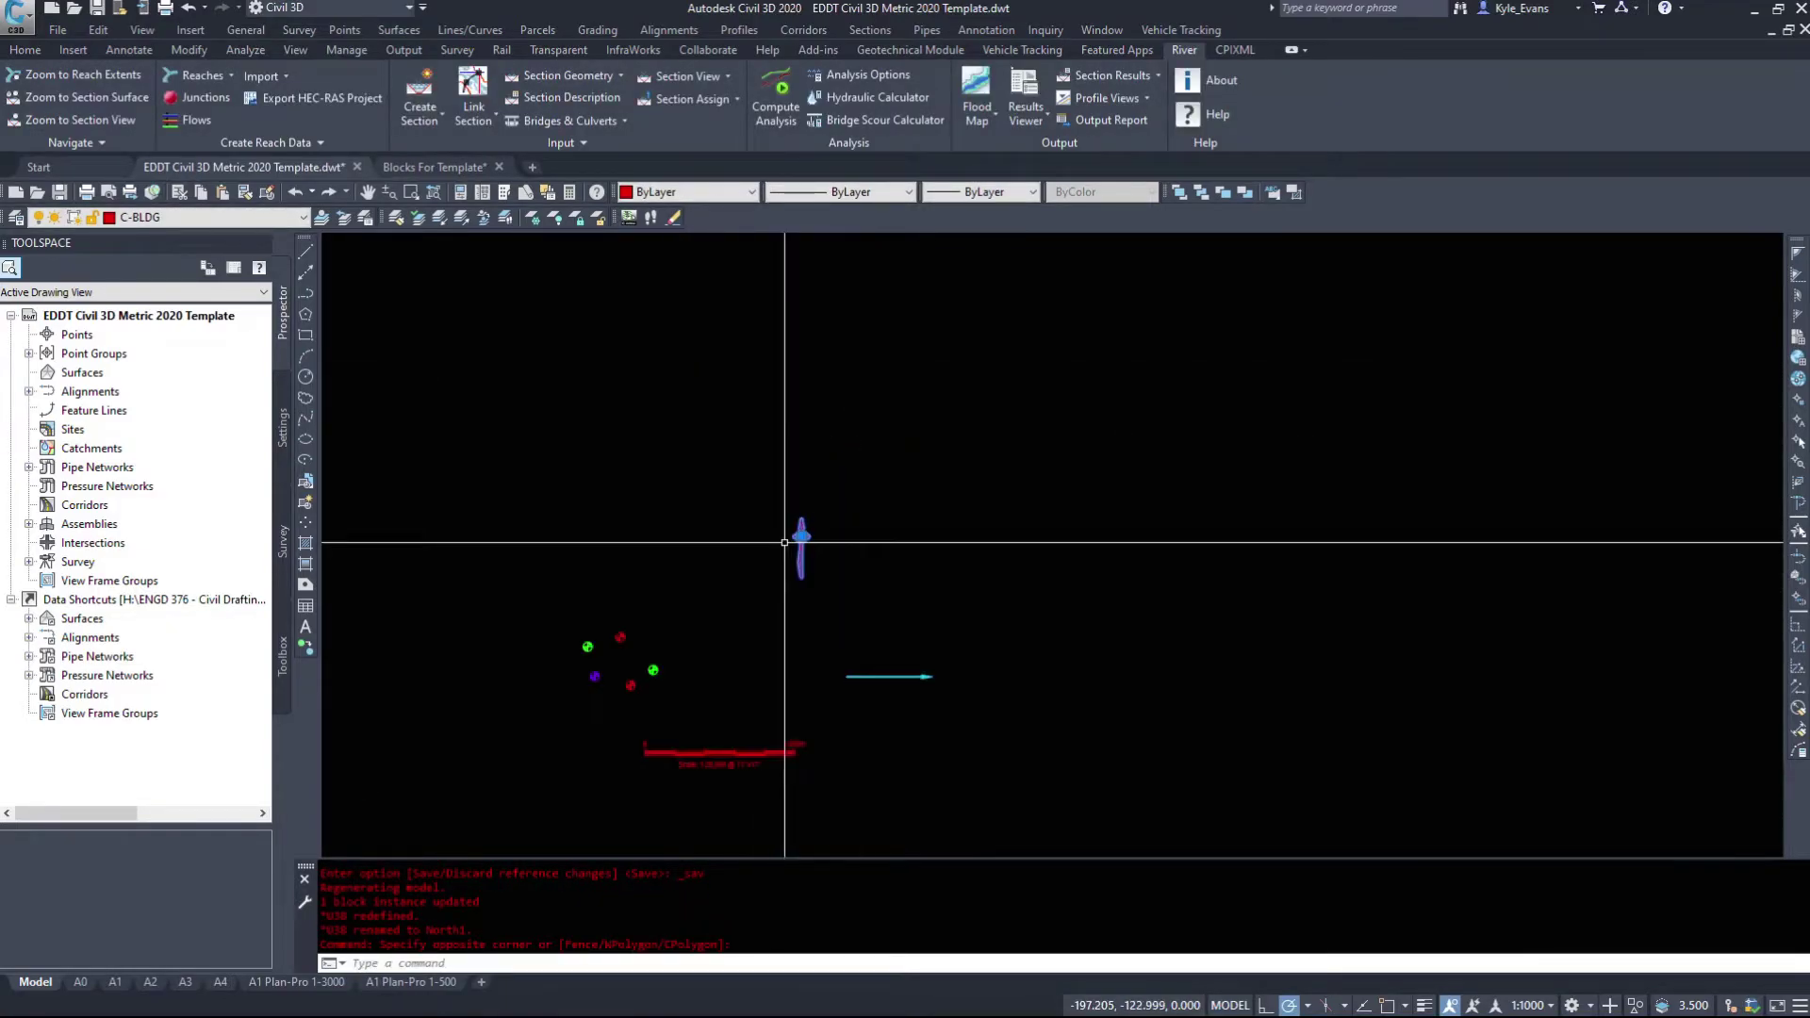
pyautogui.press('Escape')
# Open the groundwater arrow block in the Block Editor.
pyautogui.scroll(3, 952, 739)
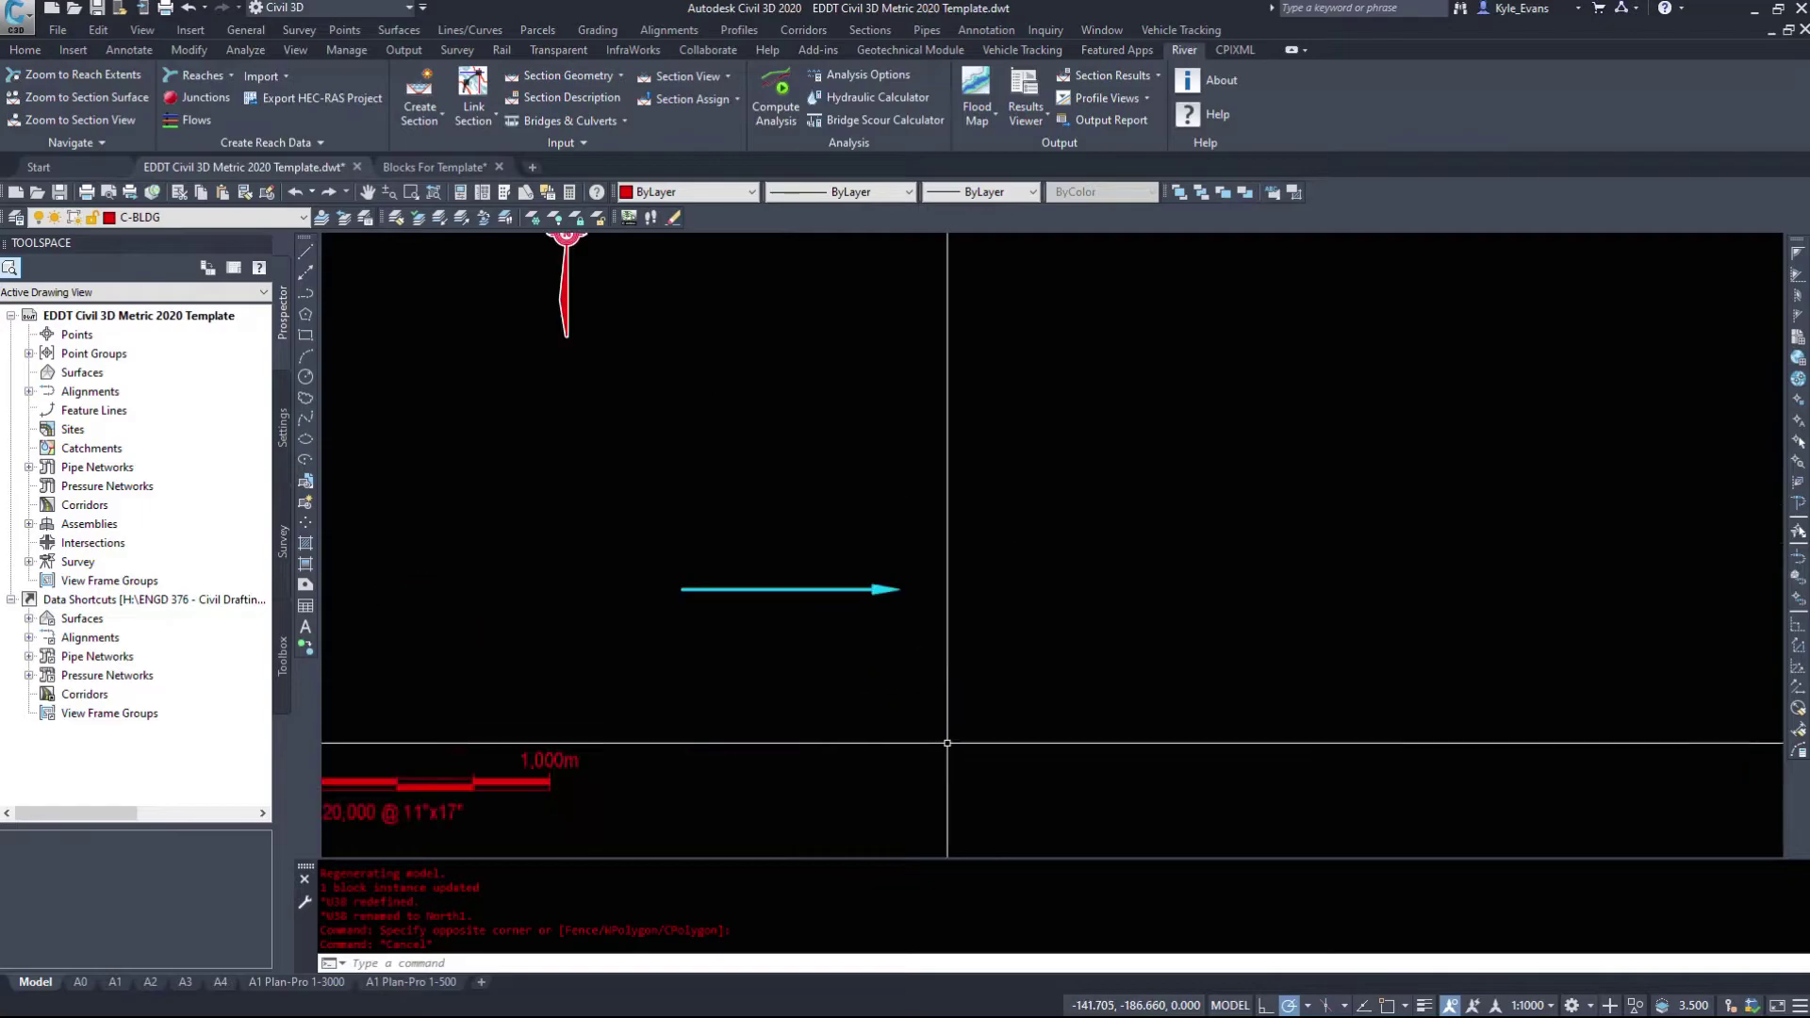
pyautogui.scroll(3, 796, 604)
pyautogui.click(820, 608)
pyautogui.click(608, 458)
pyautogui.rightClick(673, 440)
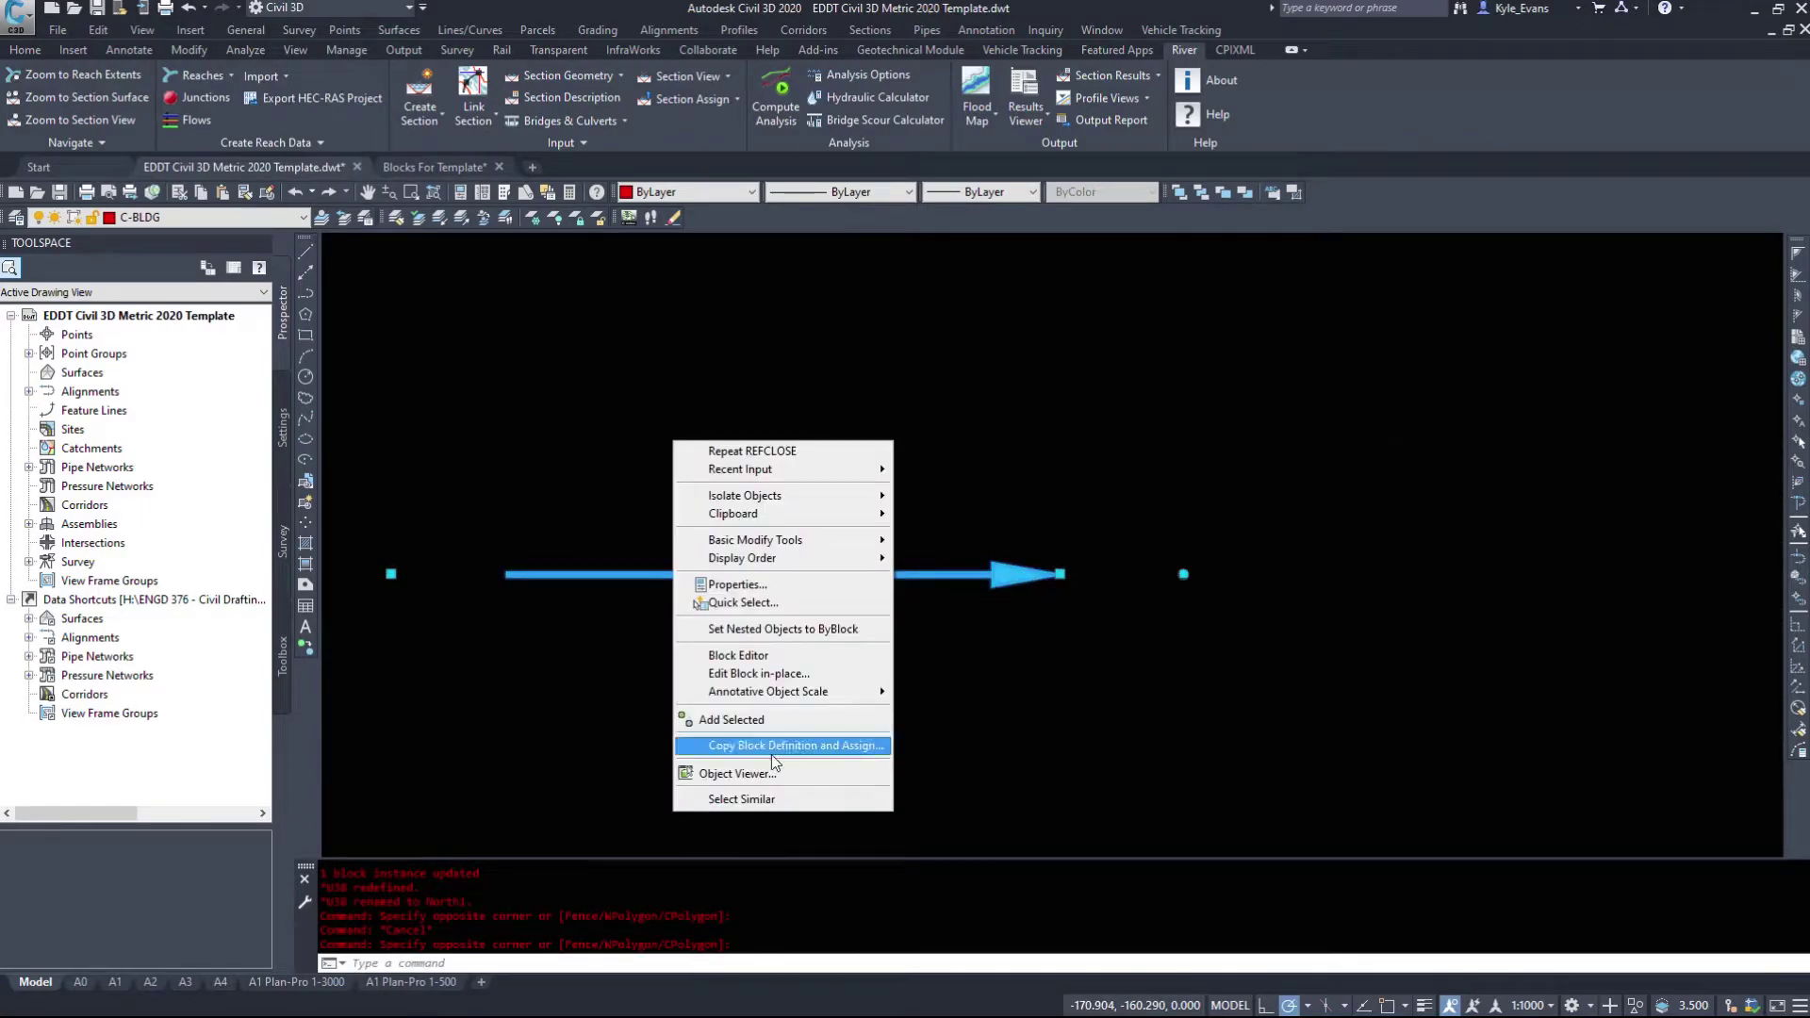
pyautogui.click(740, 657)
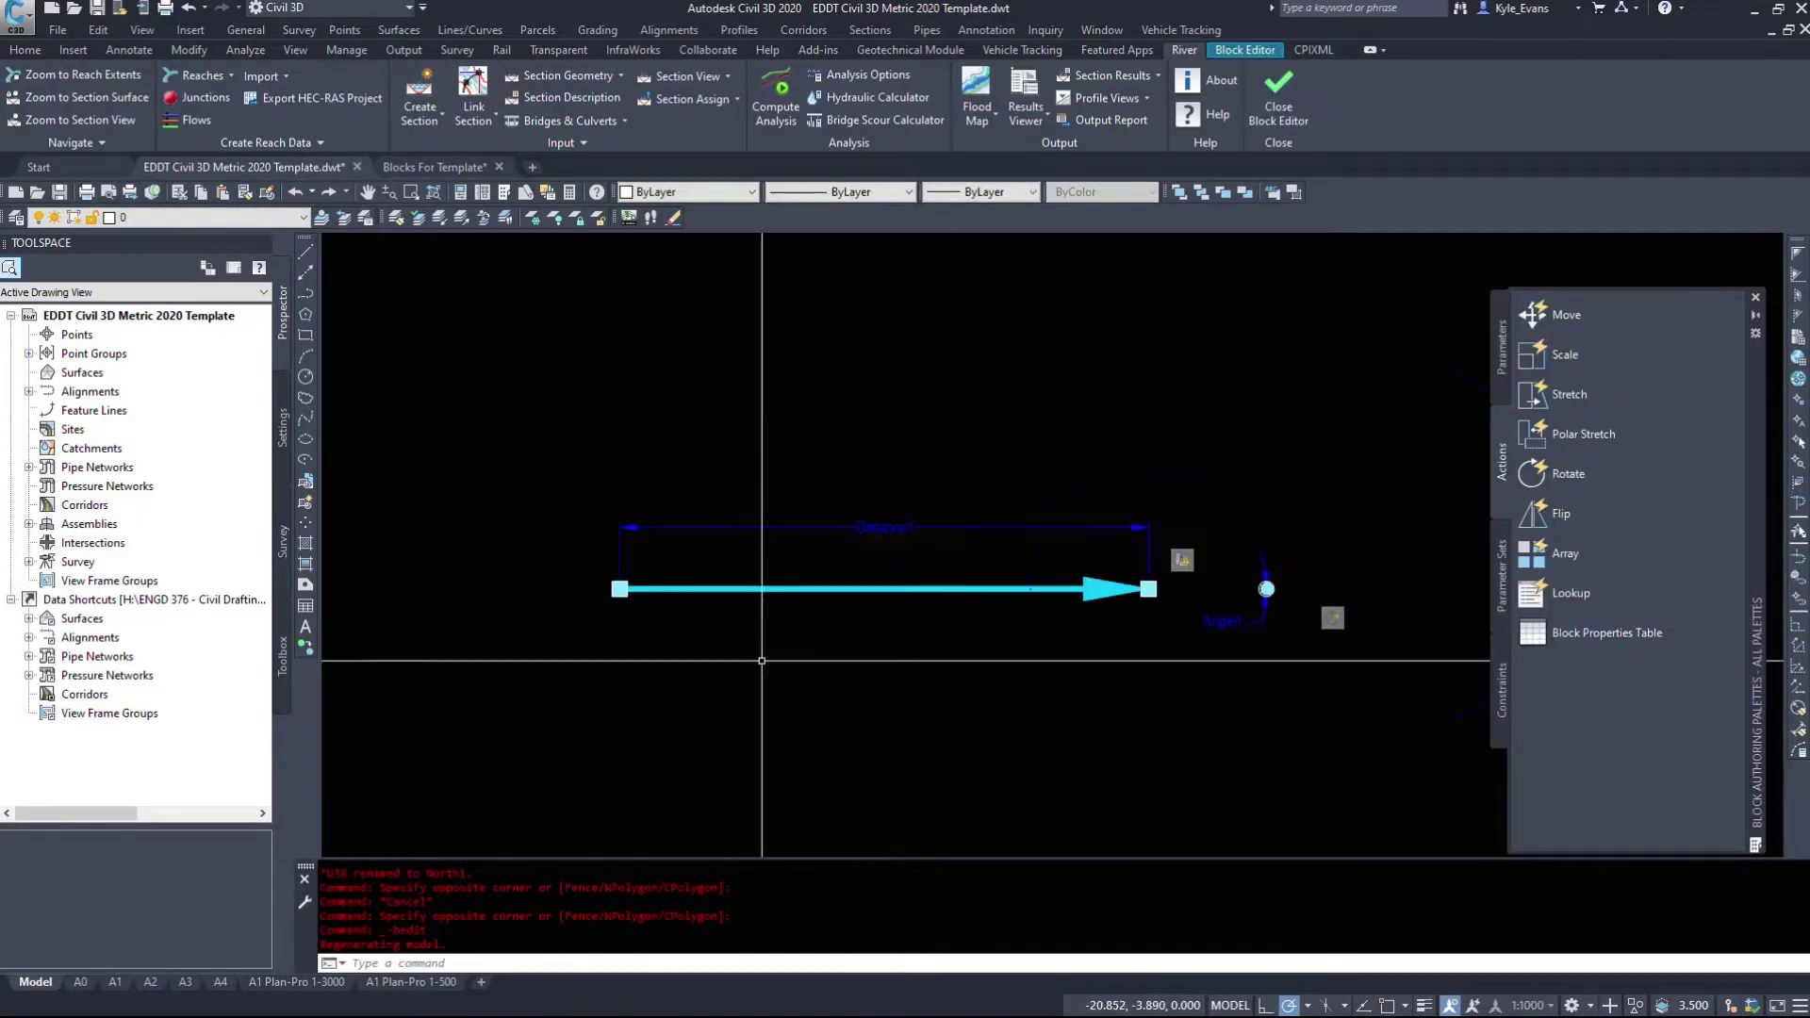
# Delete the linear distance parameter that spans the whole arrow from tail to tip.
pyautogui.moveTo(929, 635); pyautogui.dragTo(824, 631, button='middle')
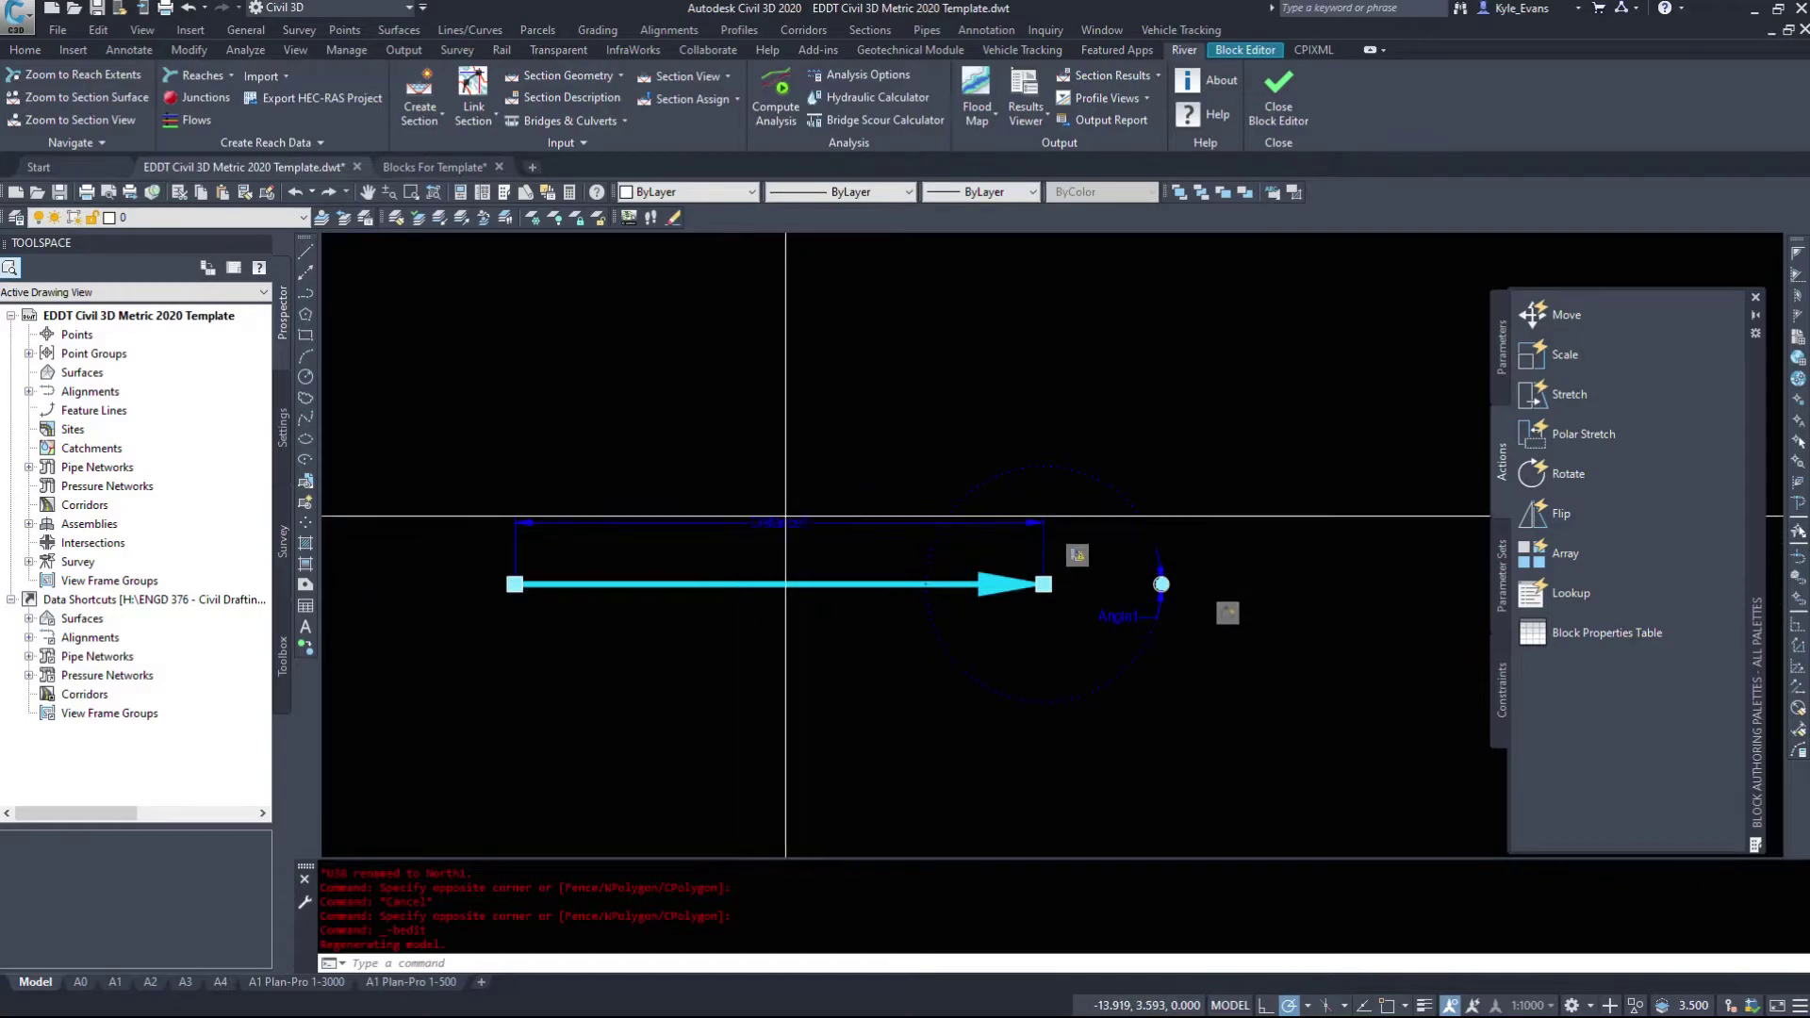
pyautogui.moveTo(785, 516); pyautogui.dragTo(757, 537)
pyautogui.press('Delete')
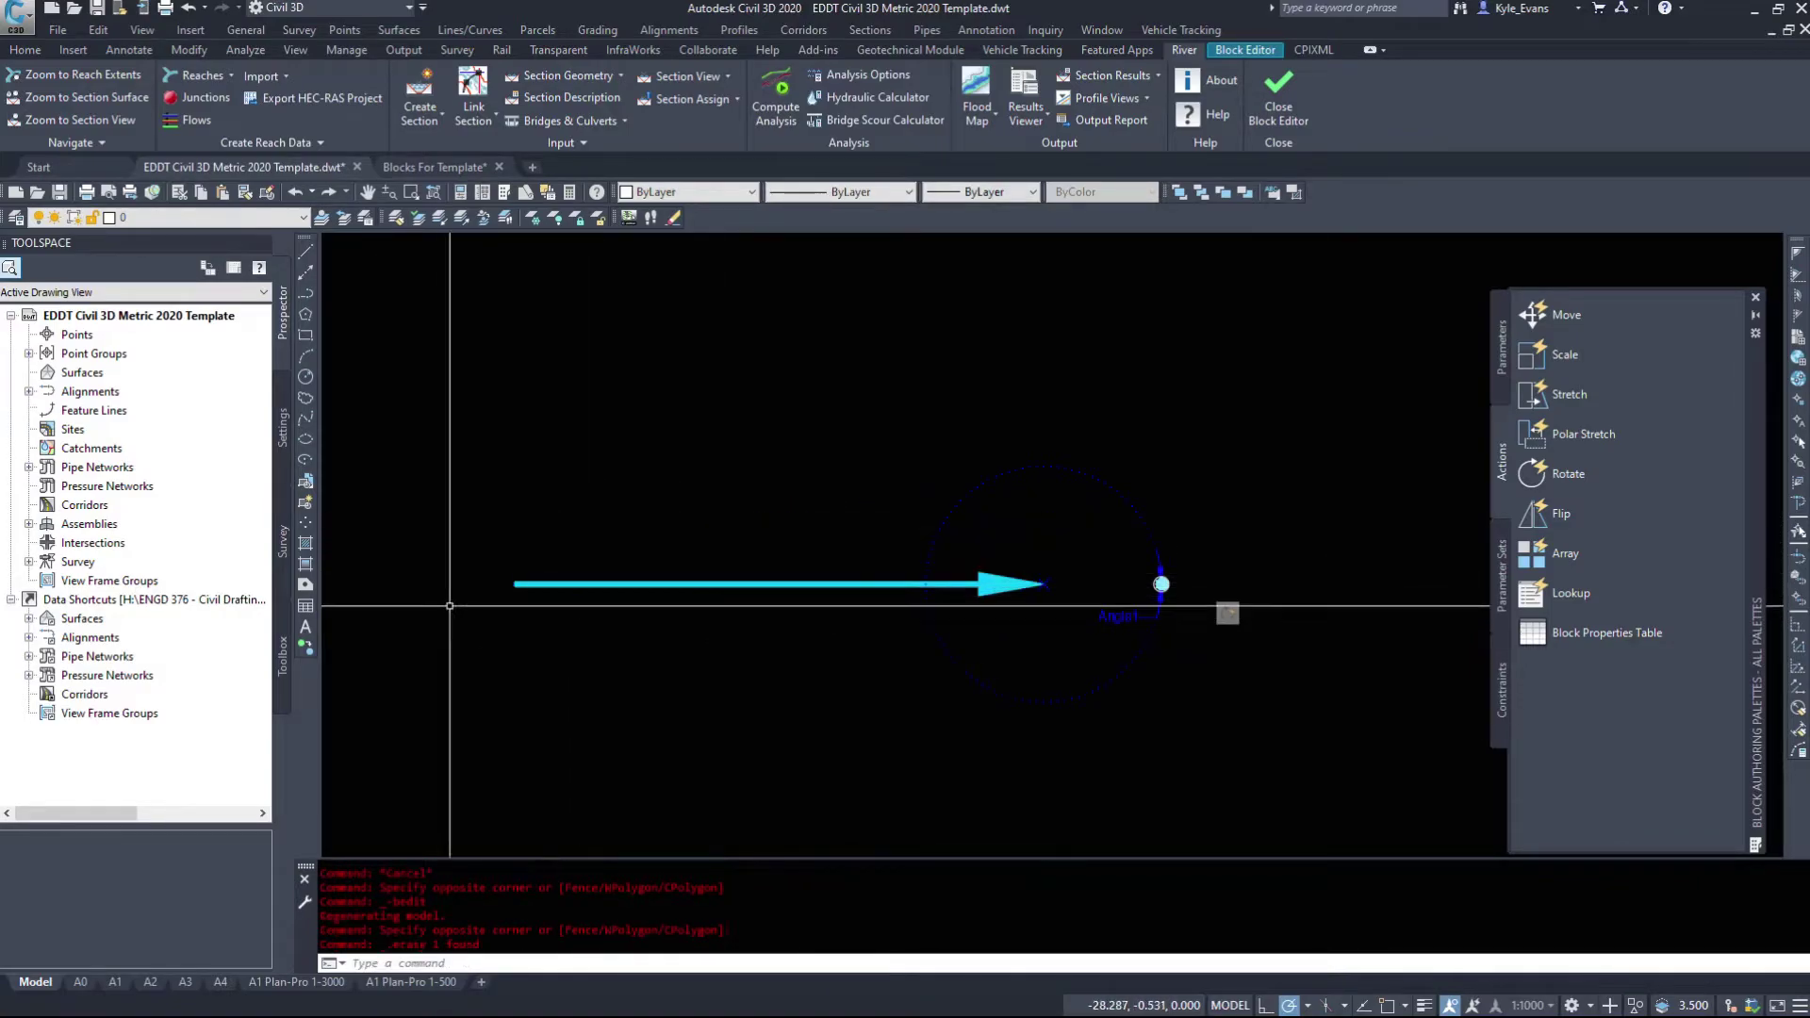
# Begin a new linear parameter at the shaft endpoint where the shaft meets the base of the arrowhead.
pyautogui.click(1502, 351)
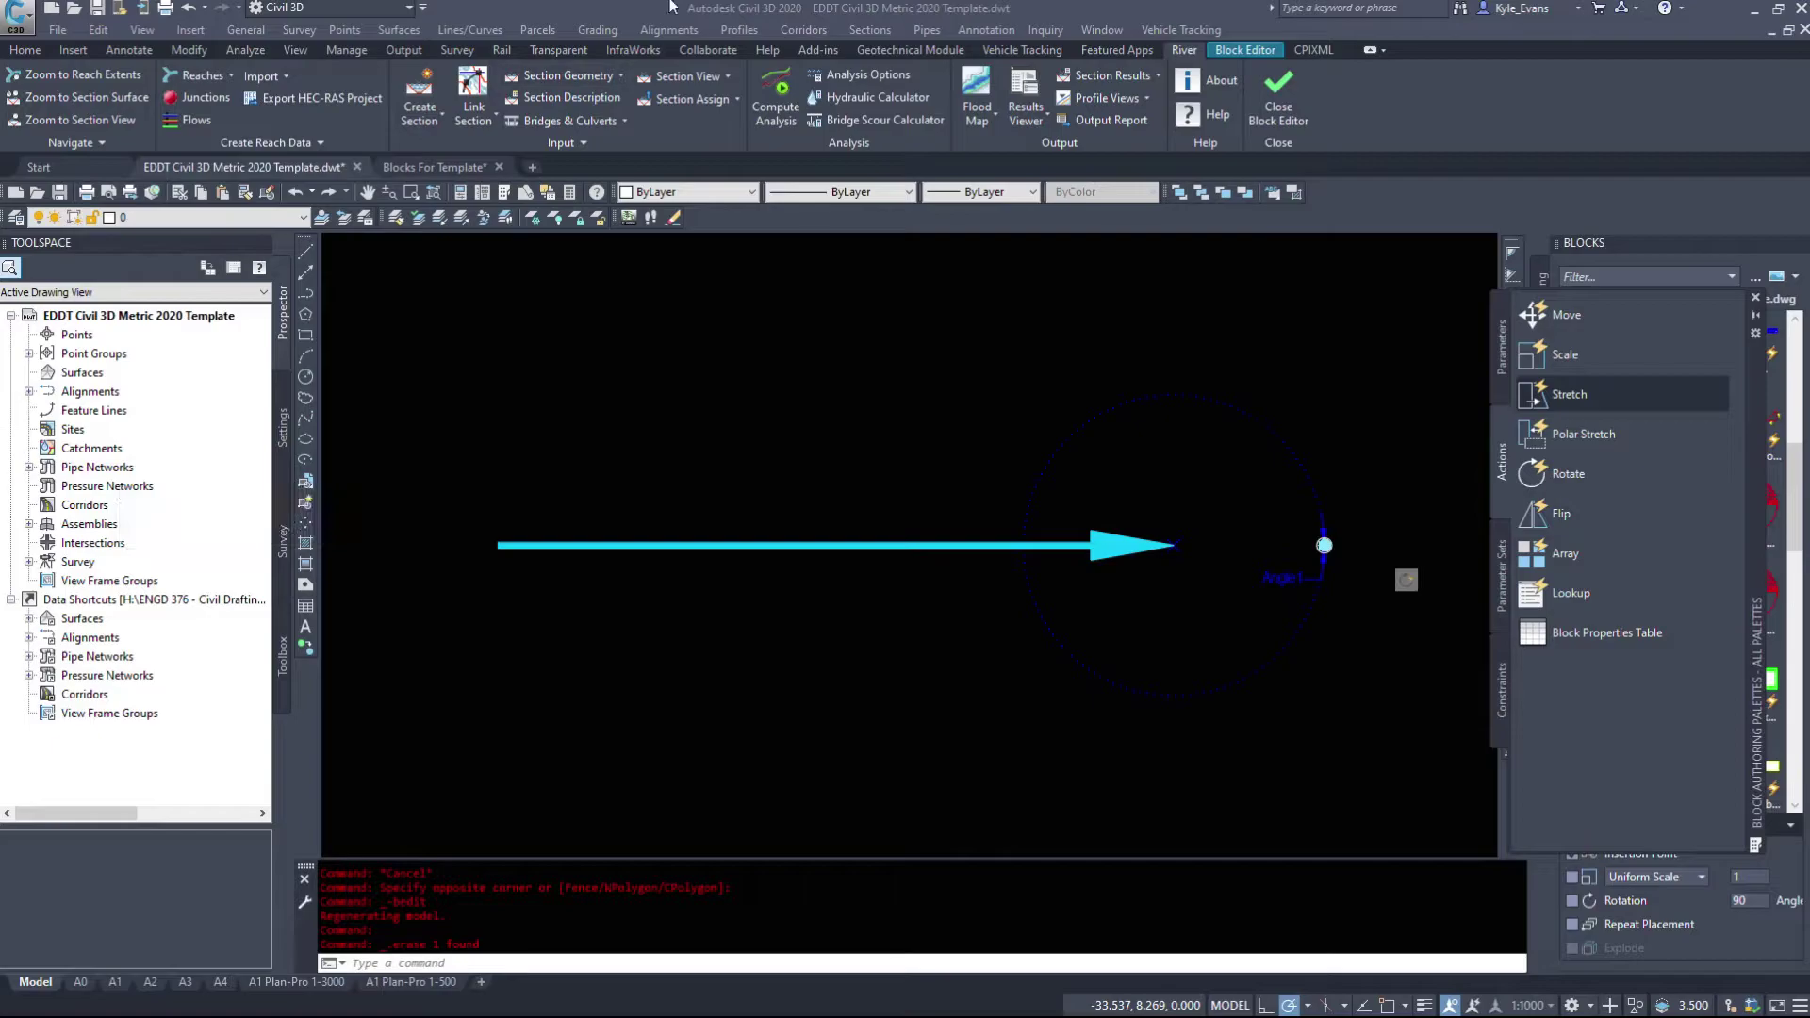
pyautogui.click(1504, 351)
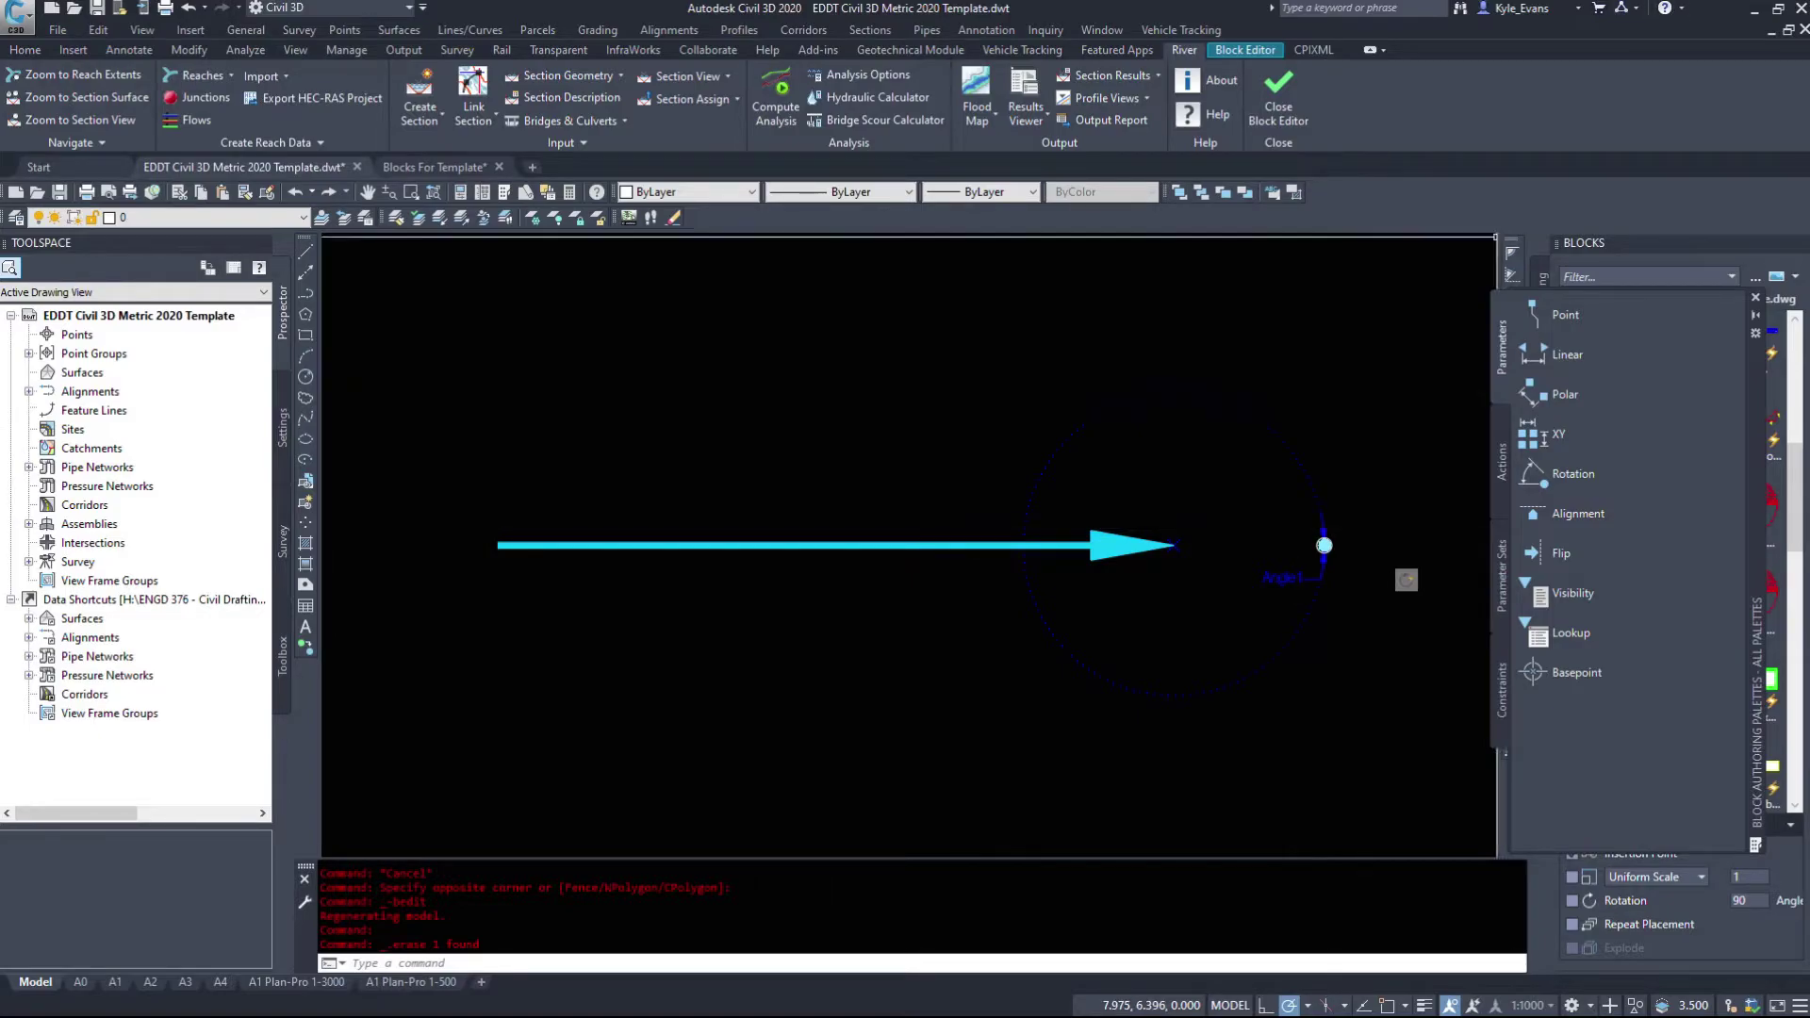
pyautogui.click(1542, 357)
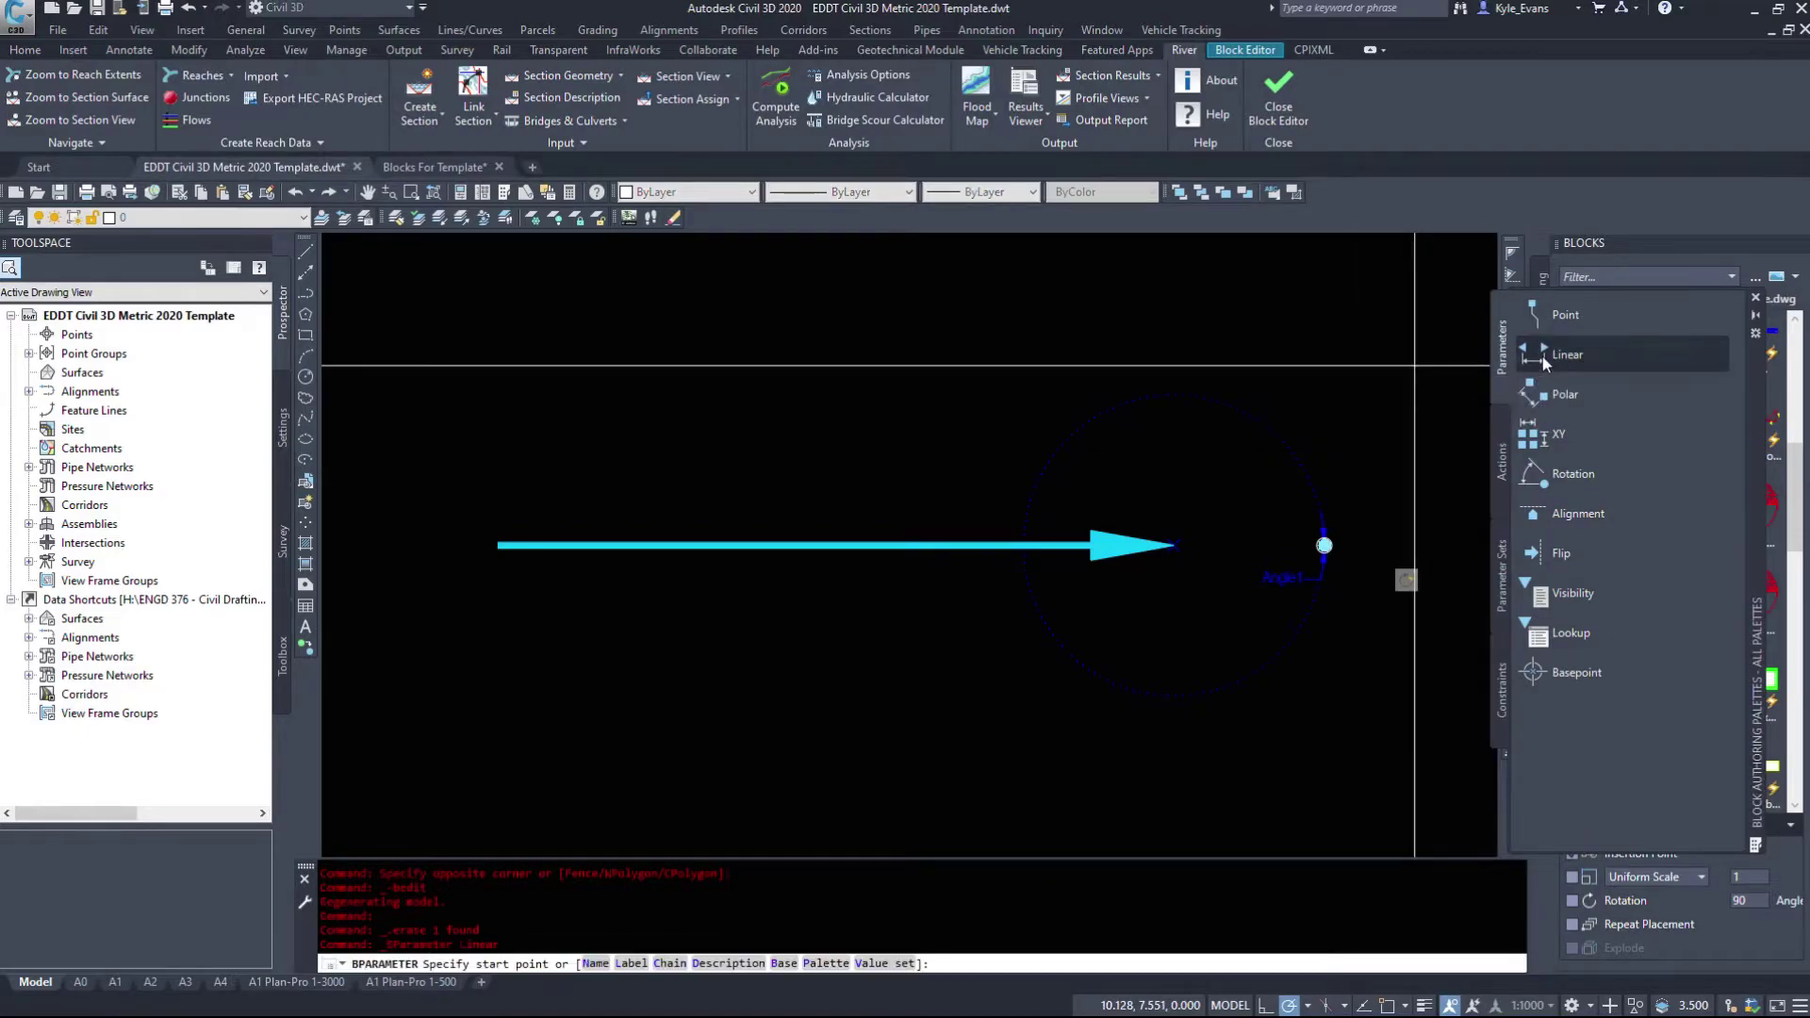
pyautogui.keyDown('shift'); pyautogui.rightClick(780, 377); pyautogui.keyUp('shift')
pyautogui.click(839, 517)
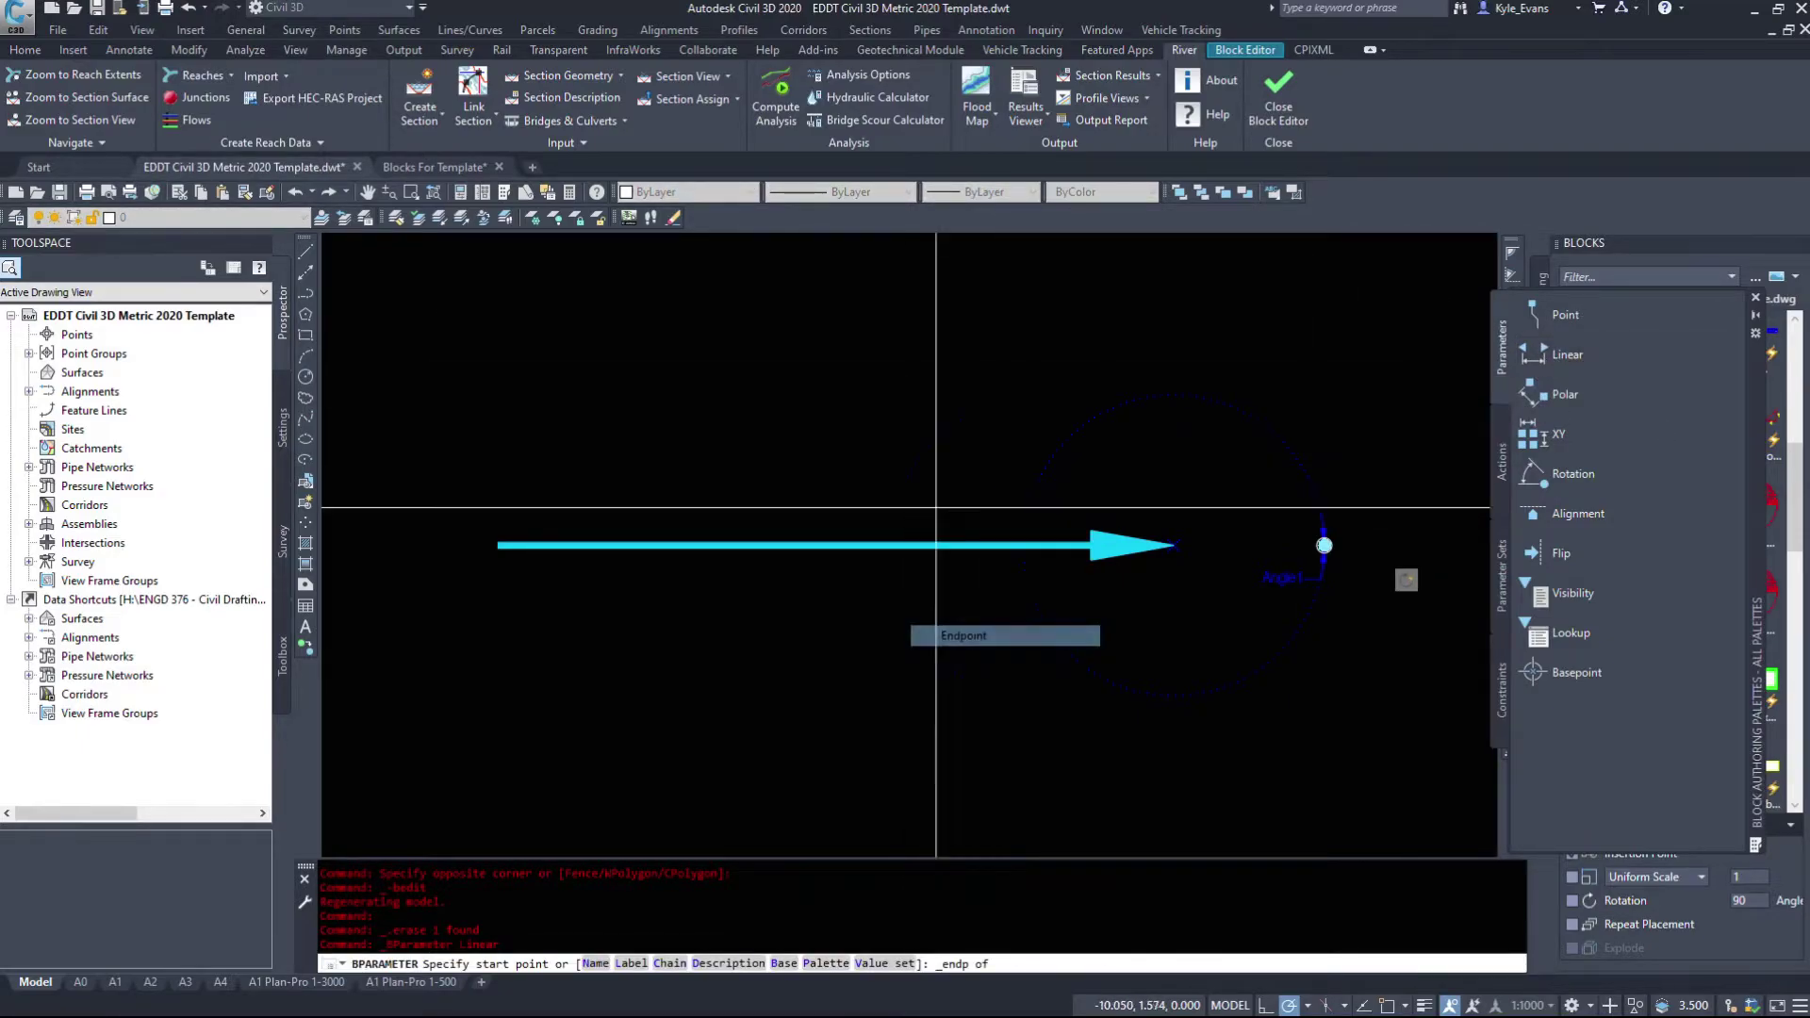
pyautogui.scroll(4, 1059, 538)
pyautogui.click(1172, 566)
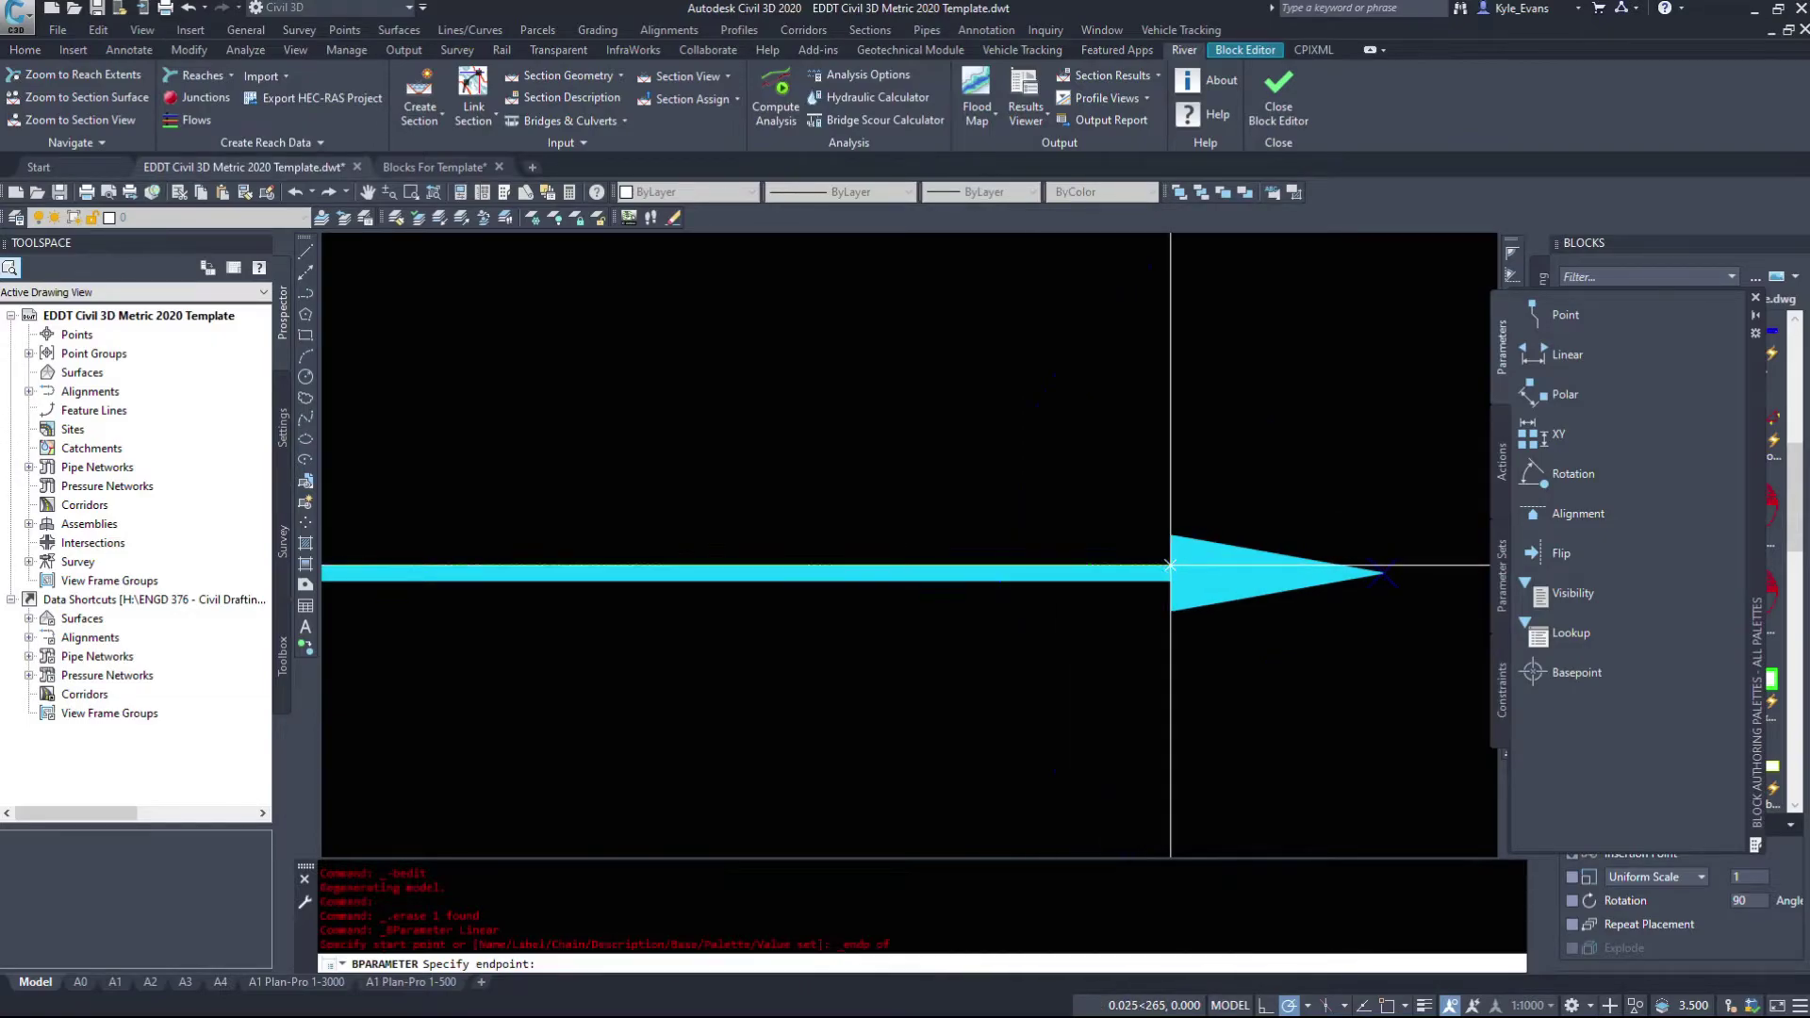
# End the linear parameter at the endpoint of the arrow's tail and place its label above the shaft.
pyautogui.scroll(-2, 1173, 556)
pyautogui.moveTo(711, 436); pyautogui.dragTo(1071, 436, button='middle')
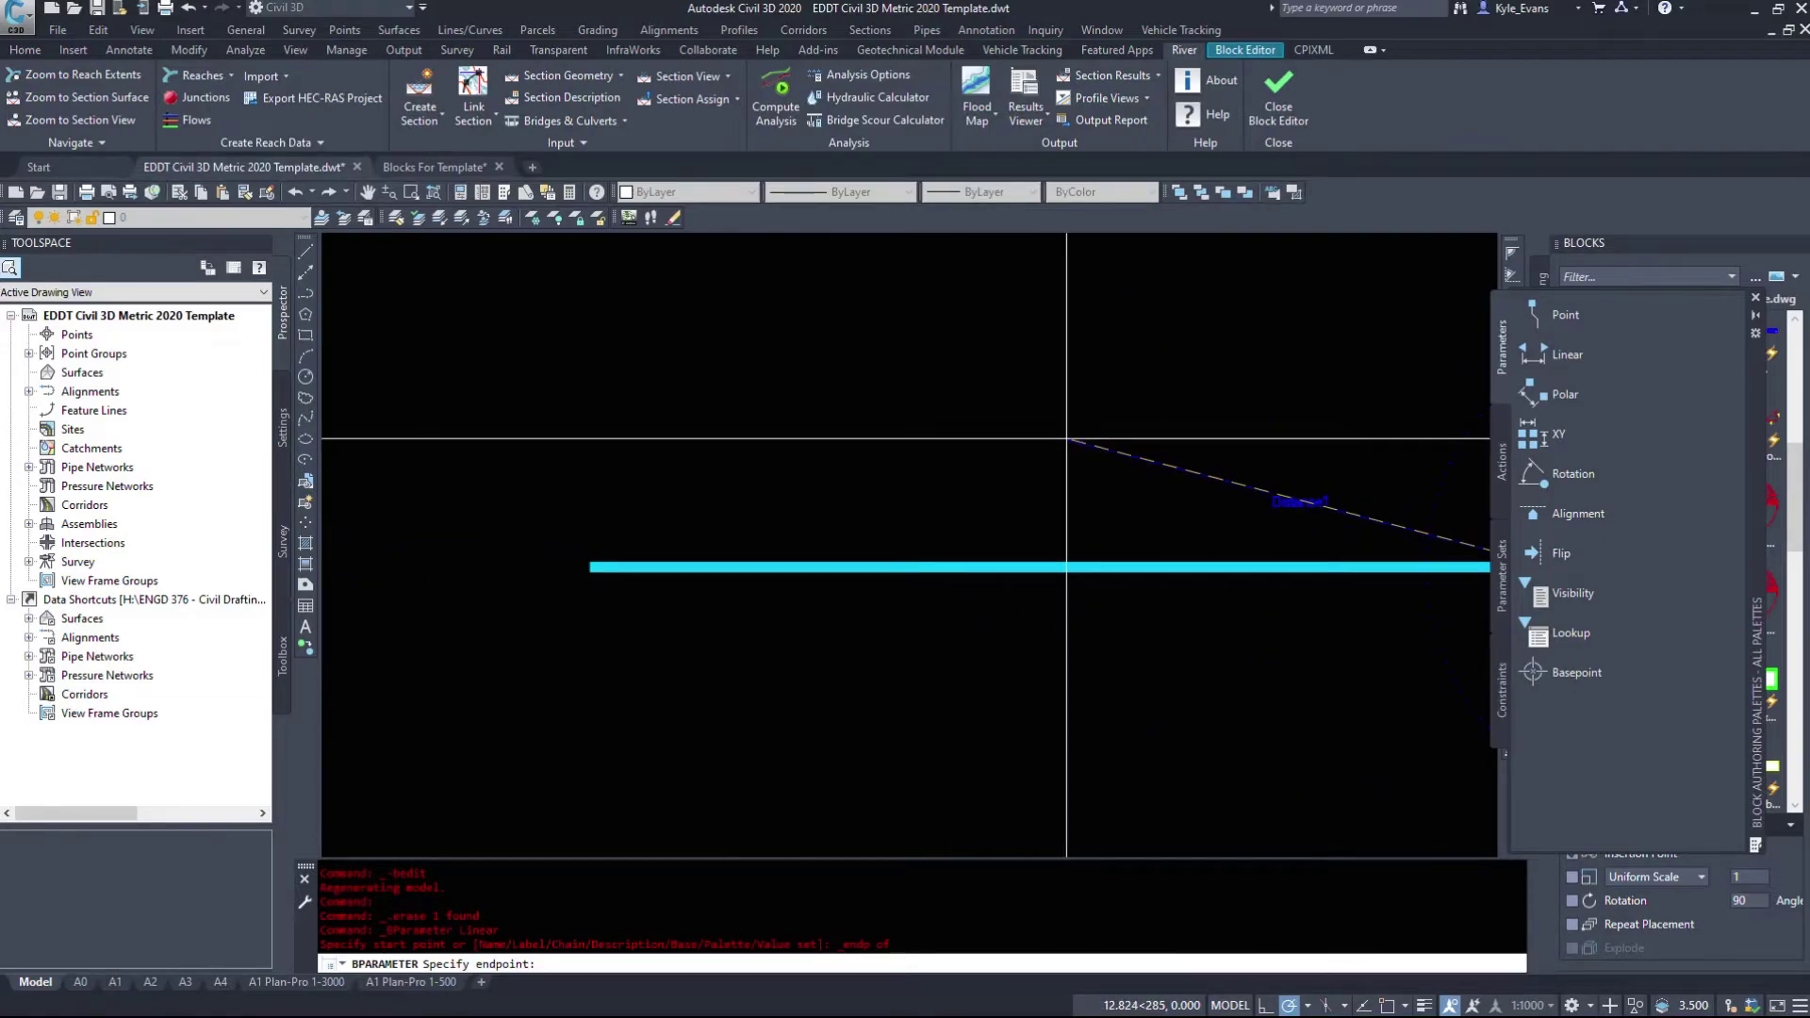
pyautogui.keyDown('shift'); pyautogui.rightClick(805, 426); pyautogui.keyUp('shift')
pyautogui.click(864, 565)
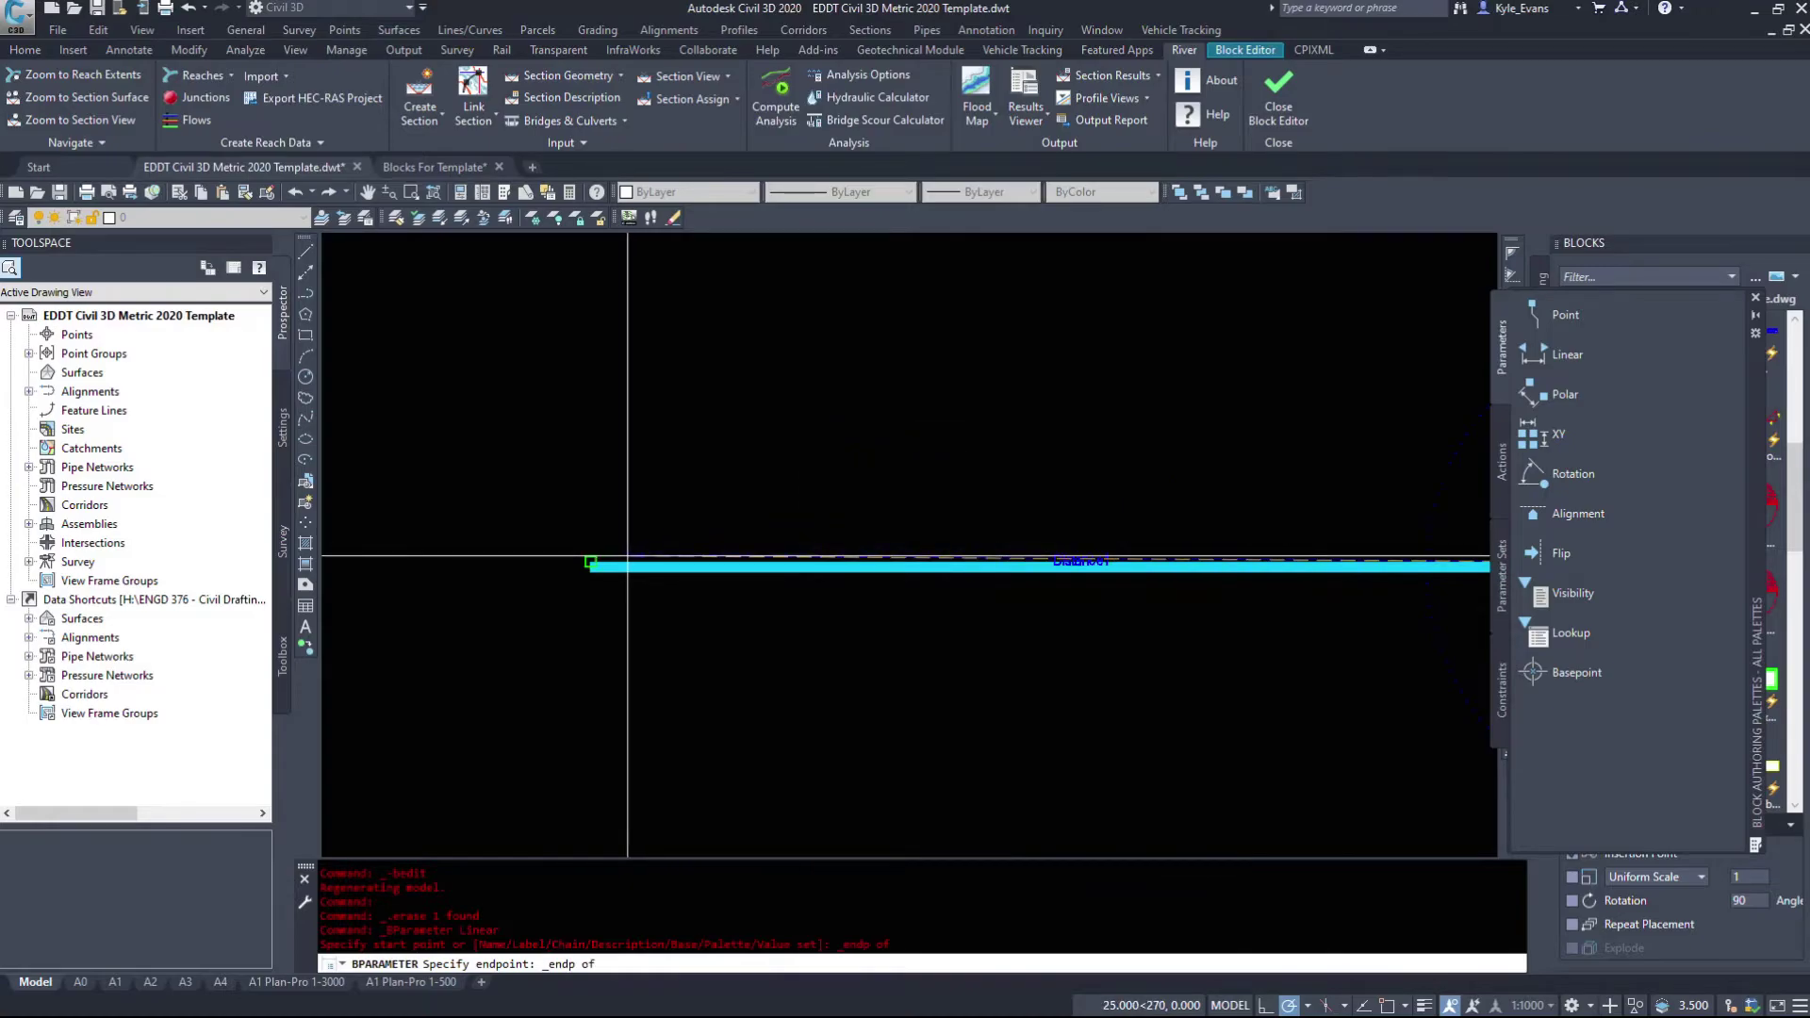
pyautogui.click(590, 566)
pyautogui.scroll(-2, 905, 509)
pyautogui.moveTo(943, 510); pyautogui.dragTo(917, 481, button='middle')
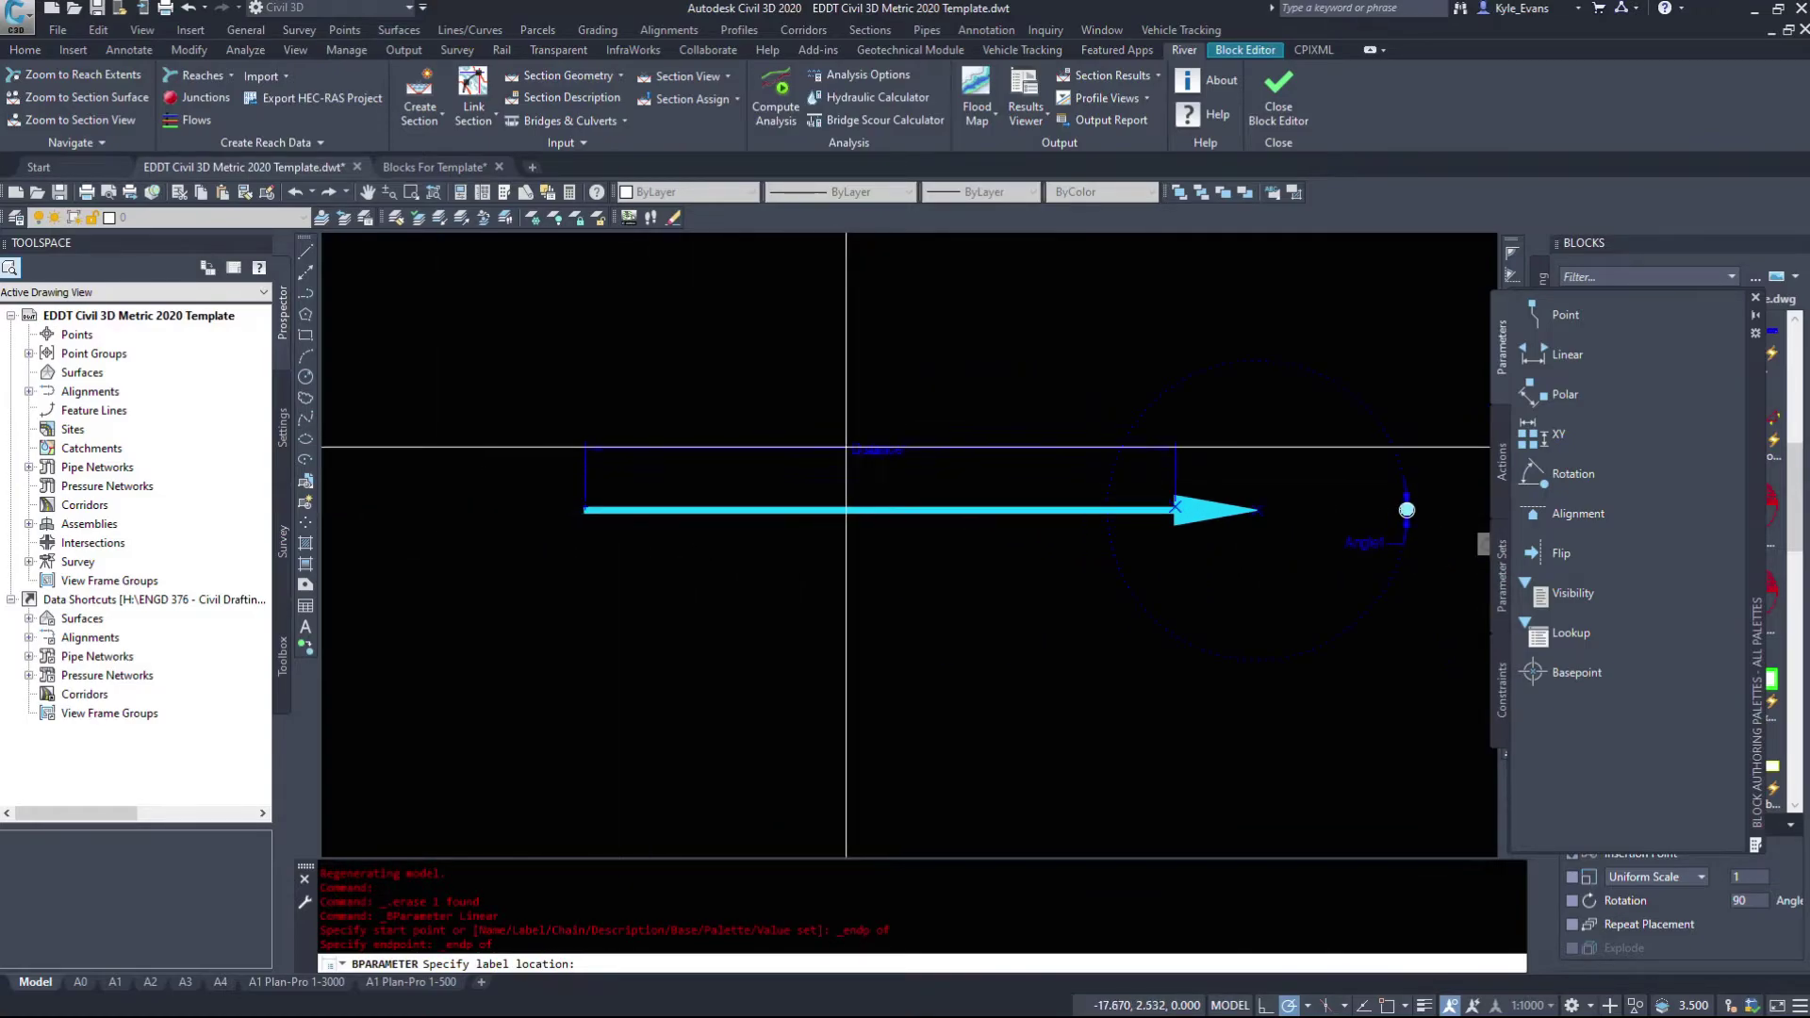
pyautogui.click(846, 447)
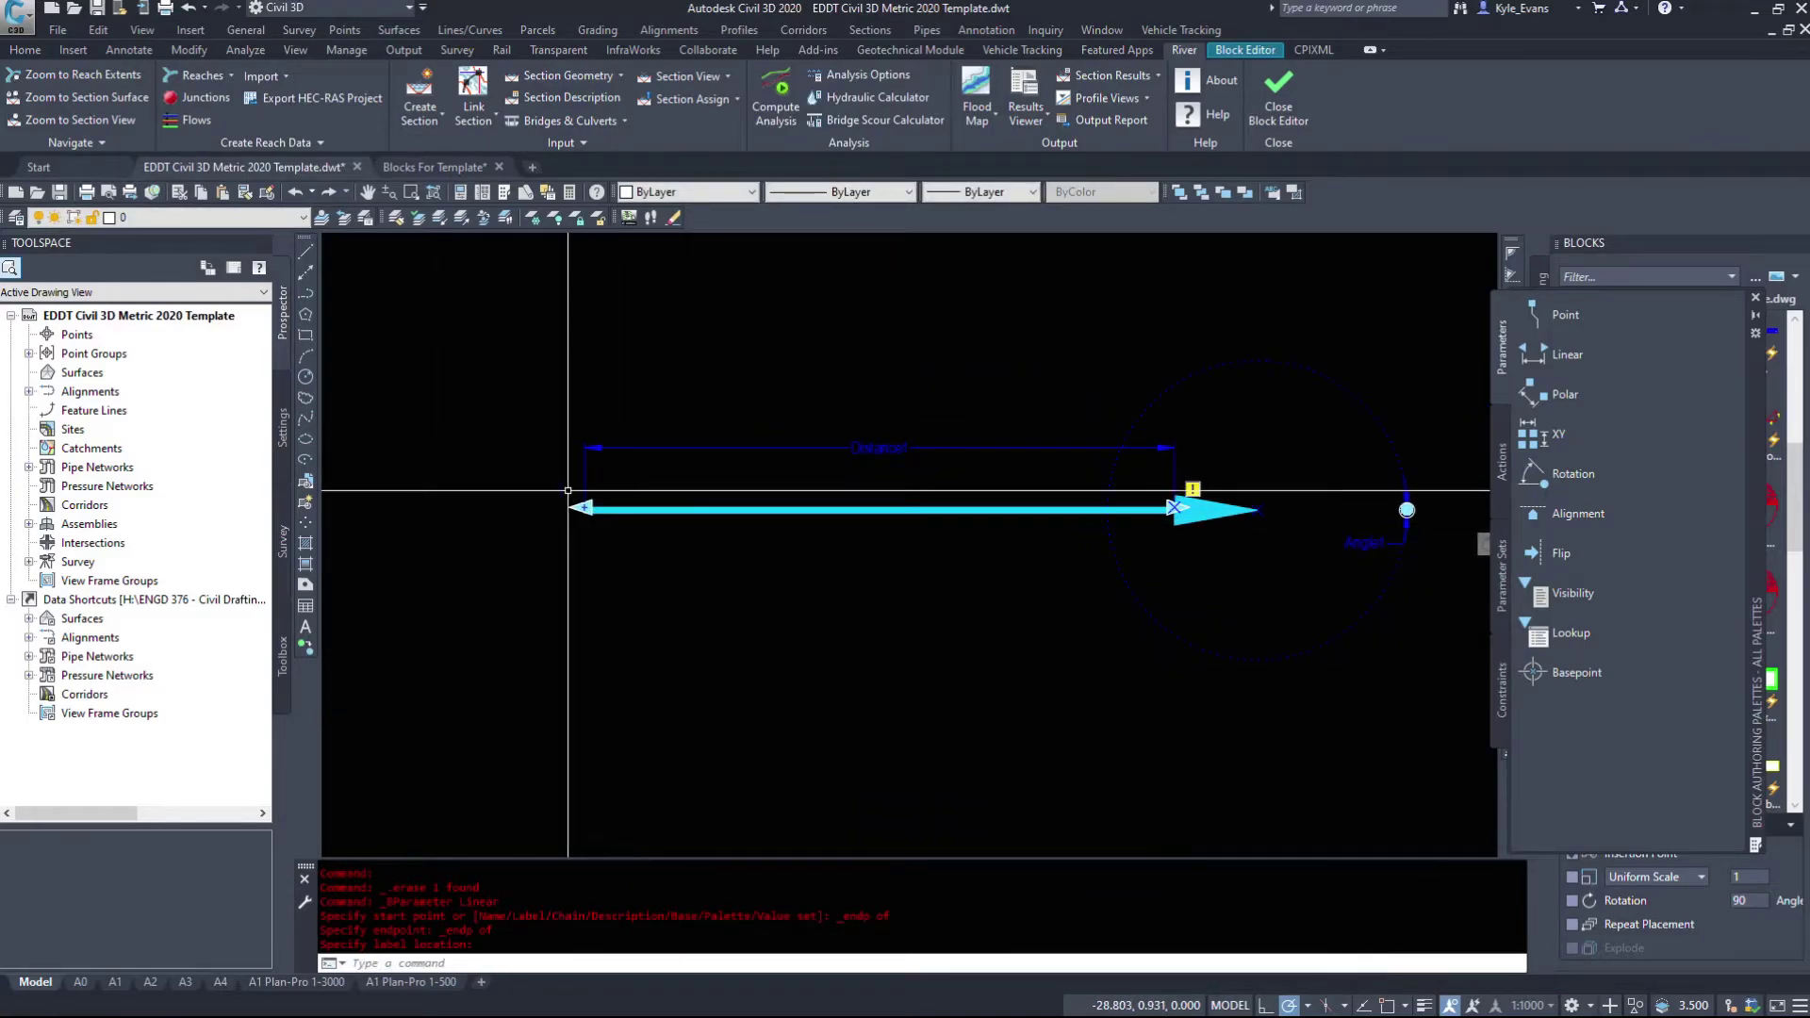
# Add a Stretch action to the linear parameter's tail point, framing and selecting the tail end of the arrow, and close the Block Editor saving the changes.
pyautogui.scroll(3, 564, 517)
pyautogui.scroll(-3, 465, 485)
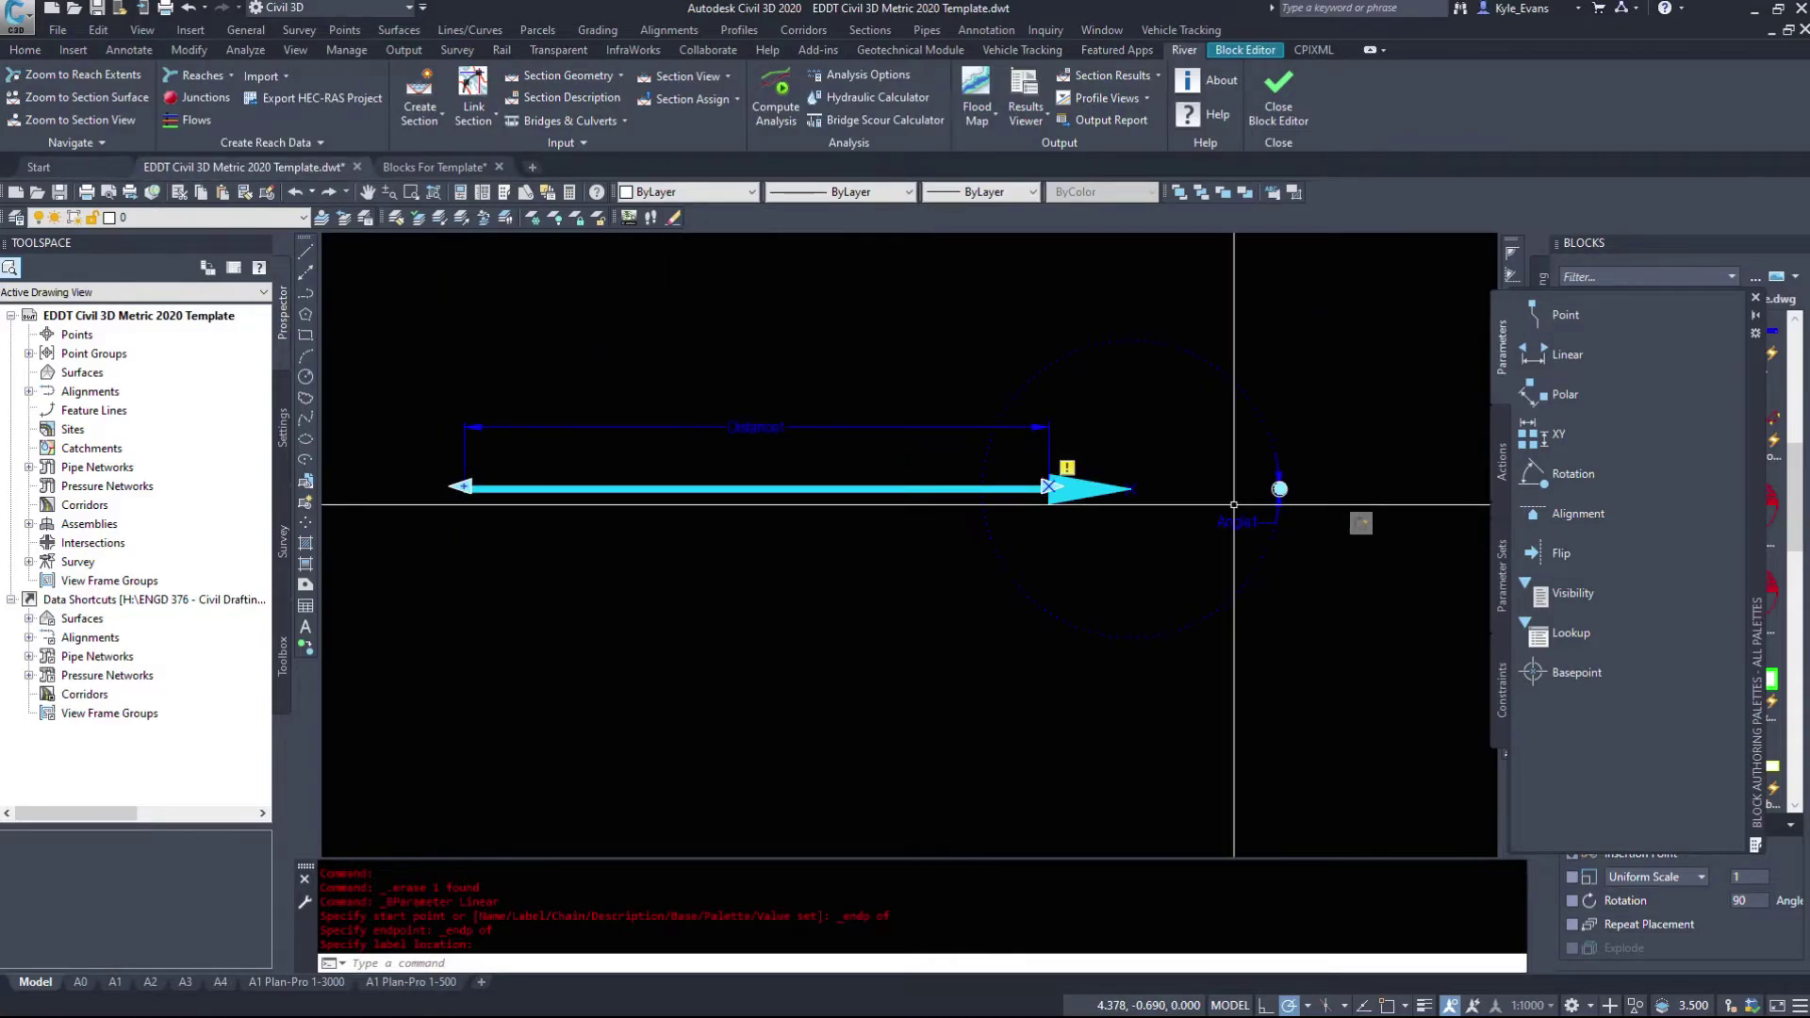
pyautogui.click(1504, 463)
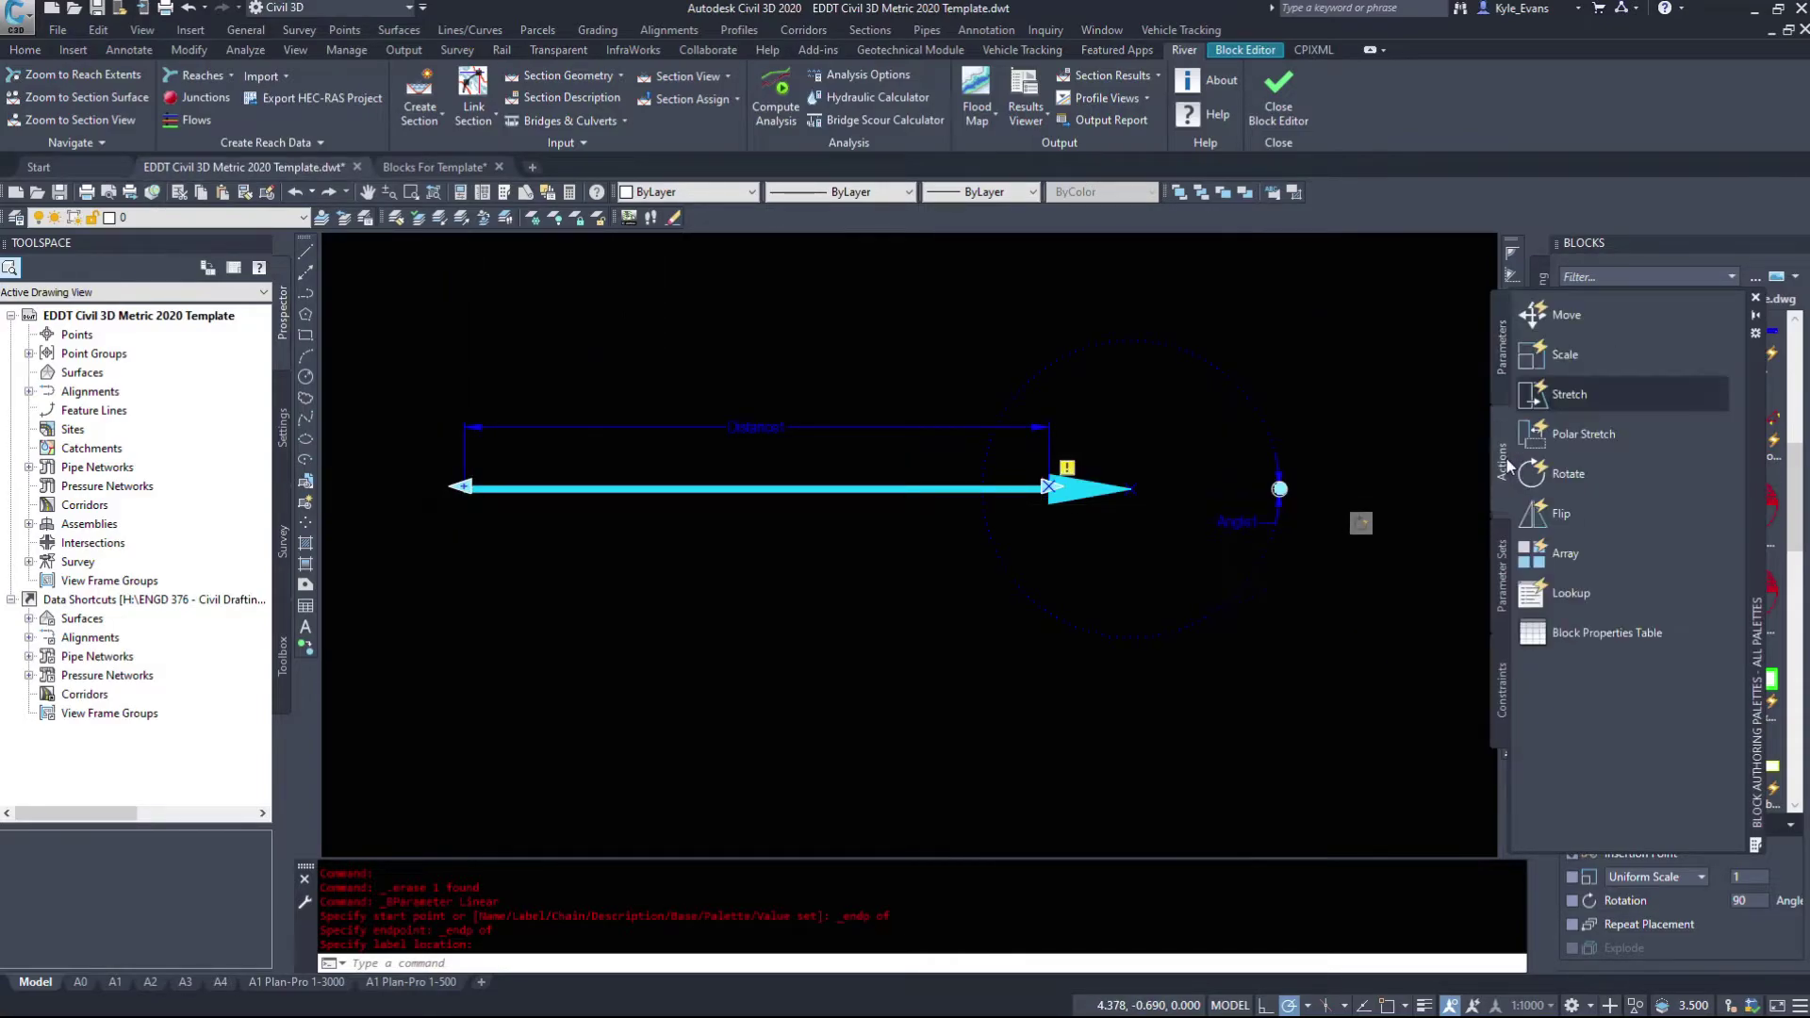
pyautogui.click(1551, 394)
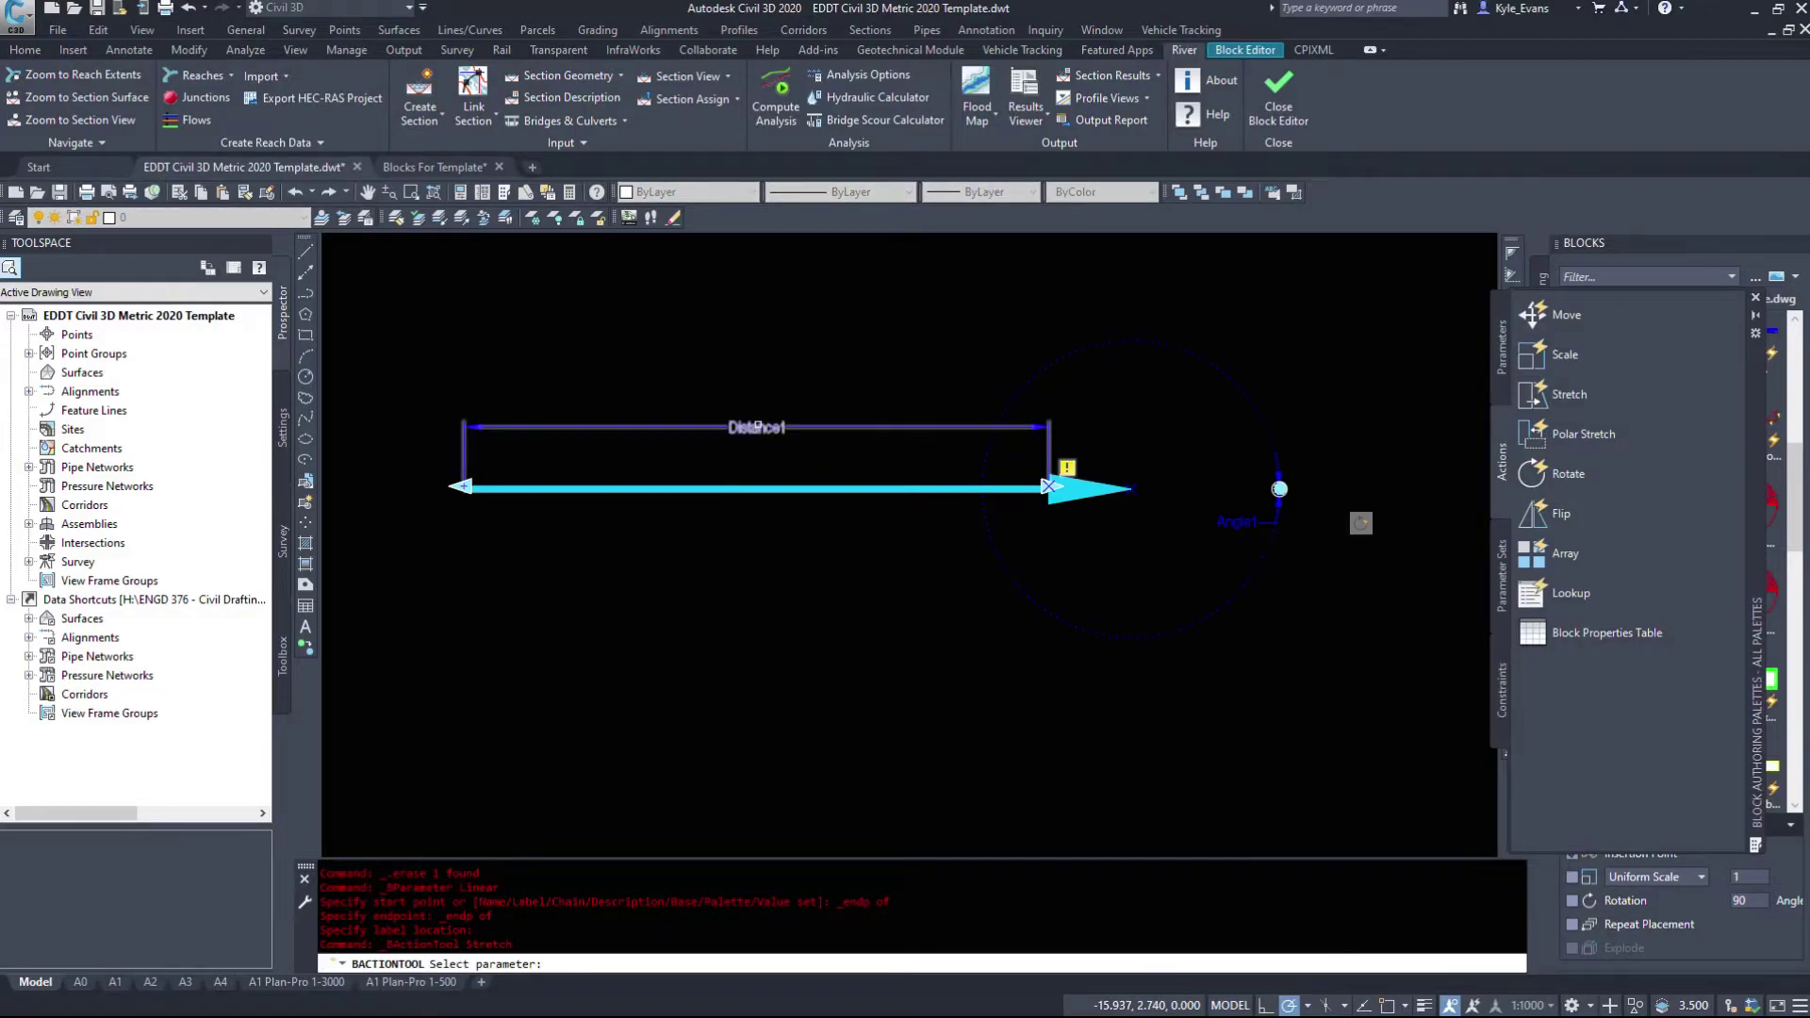
pyautogui.click(757, 428)
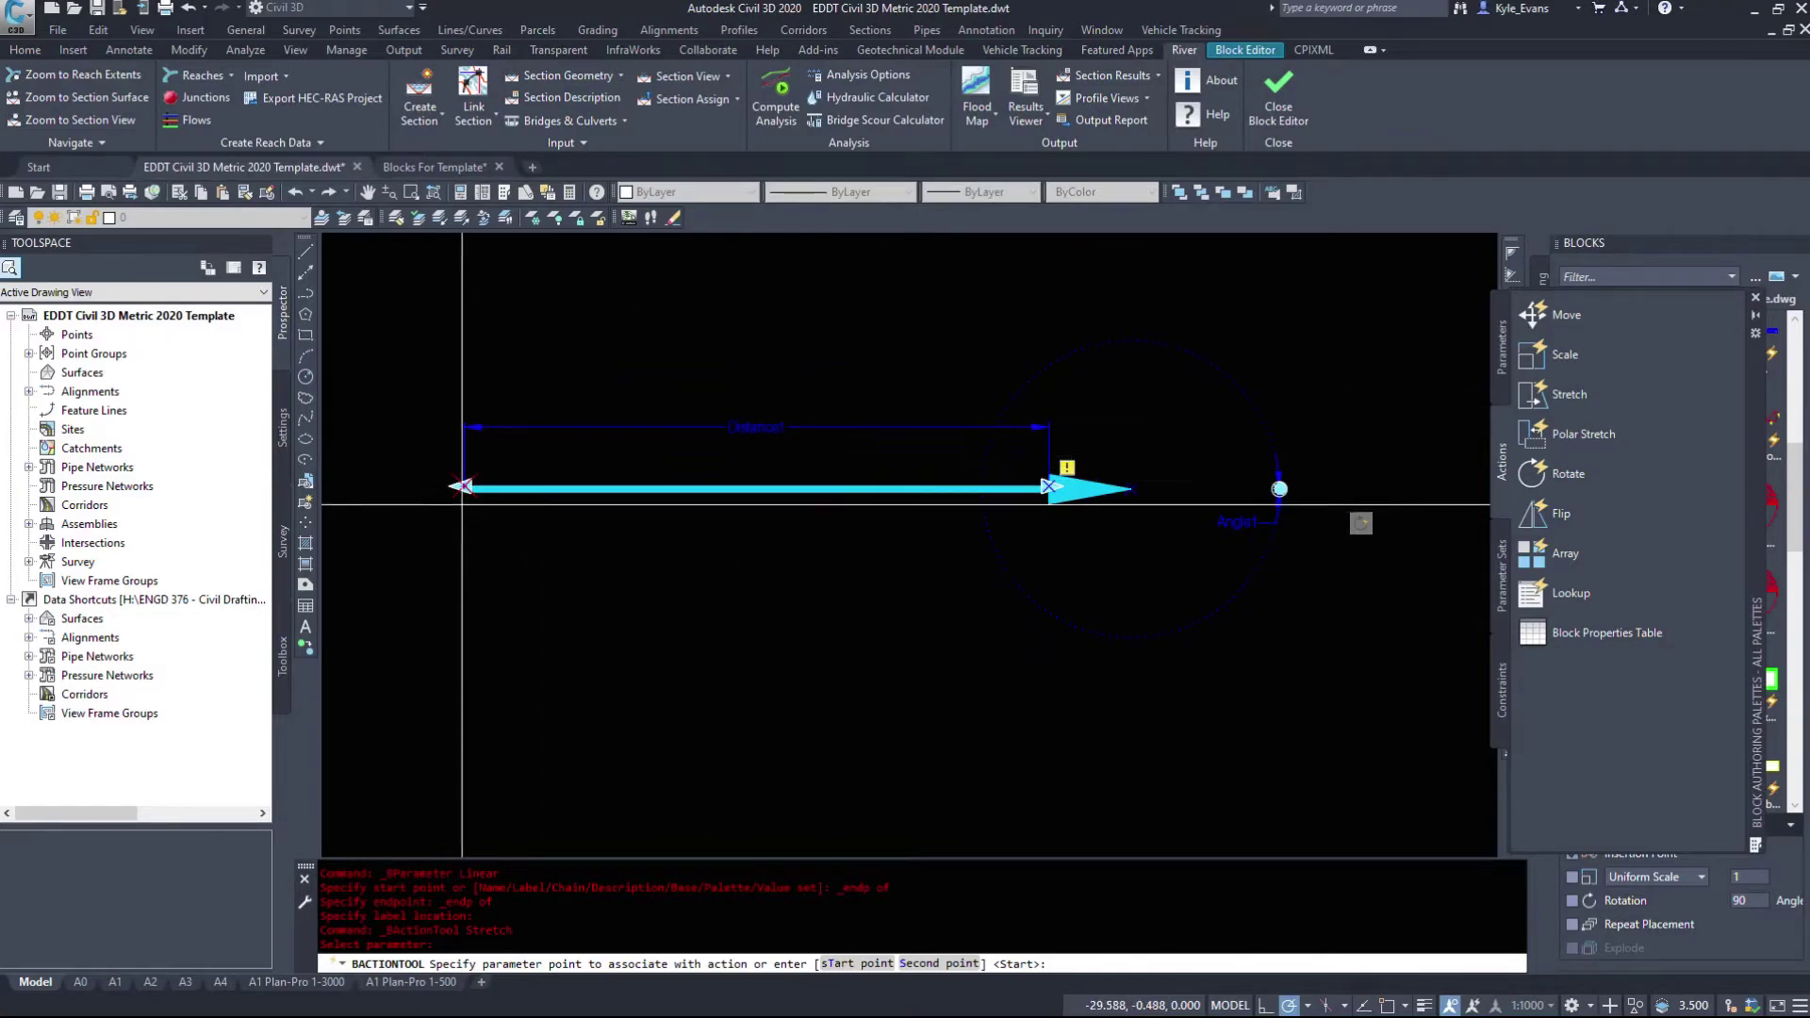
pyautogui.click(459, 488)
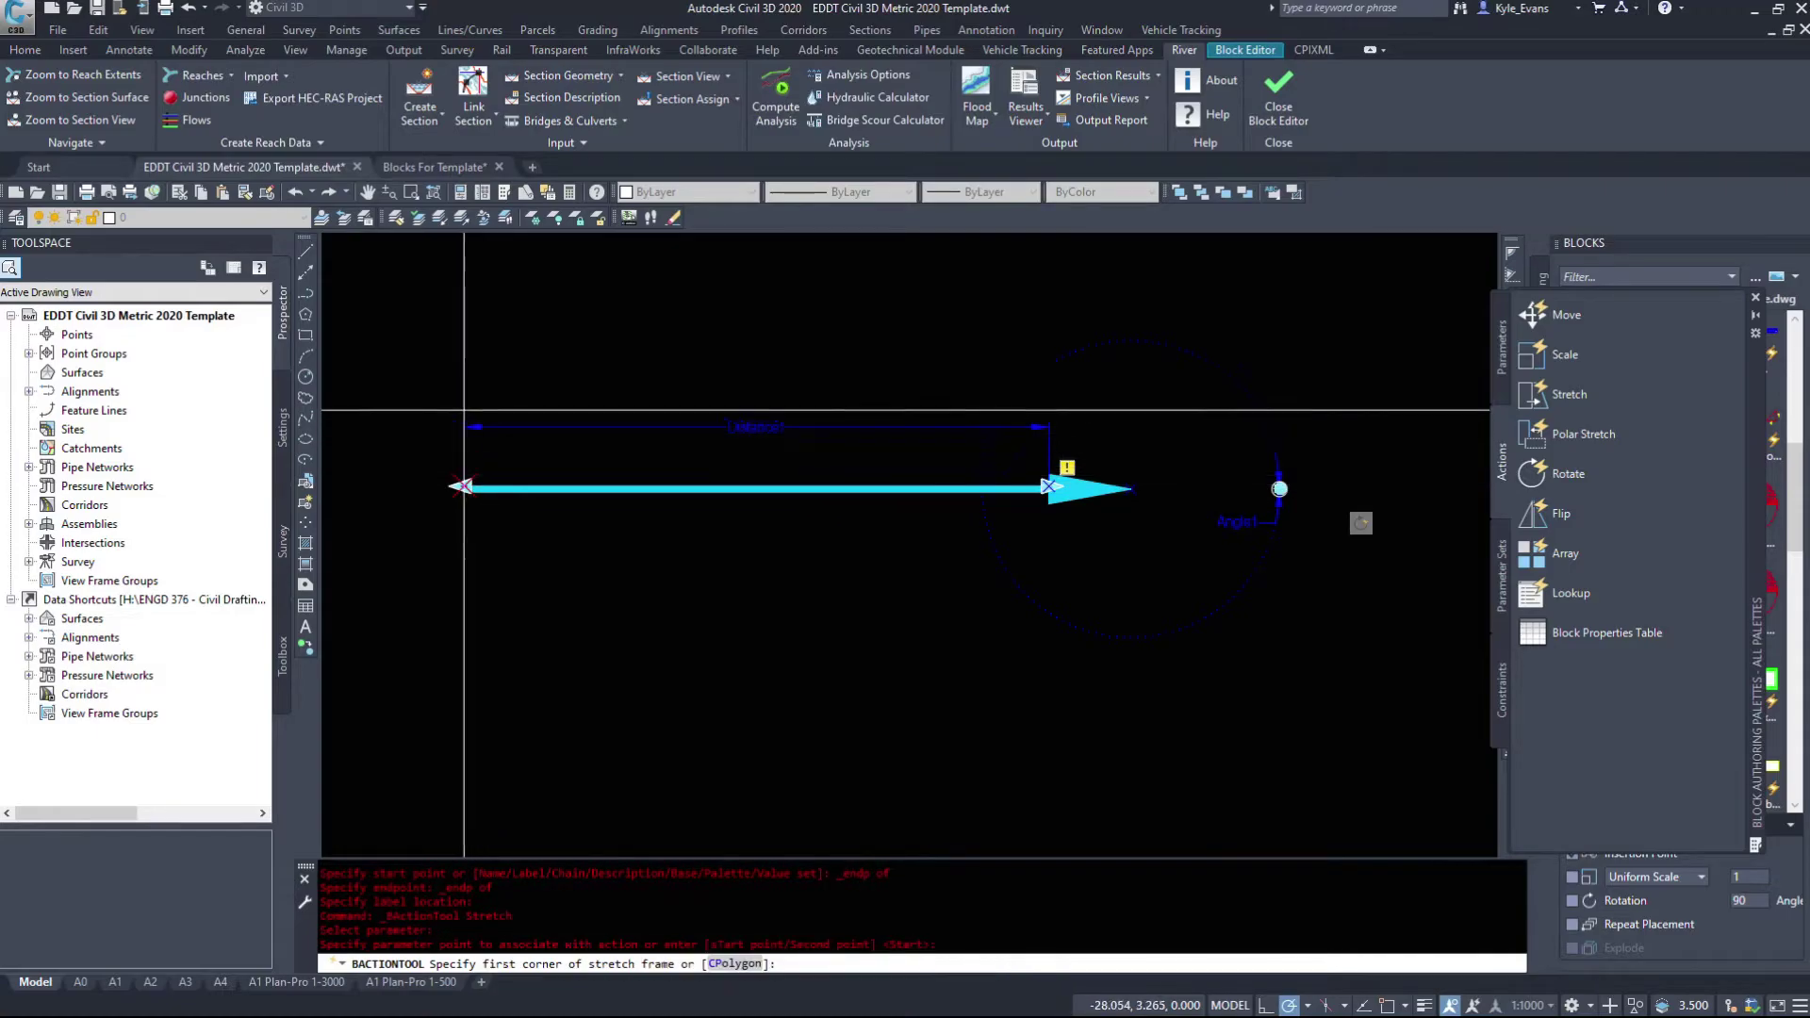
pyautogui.click(610, 592)
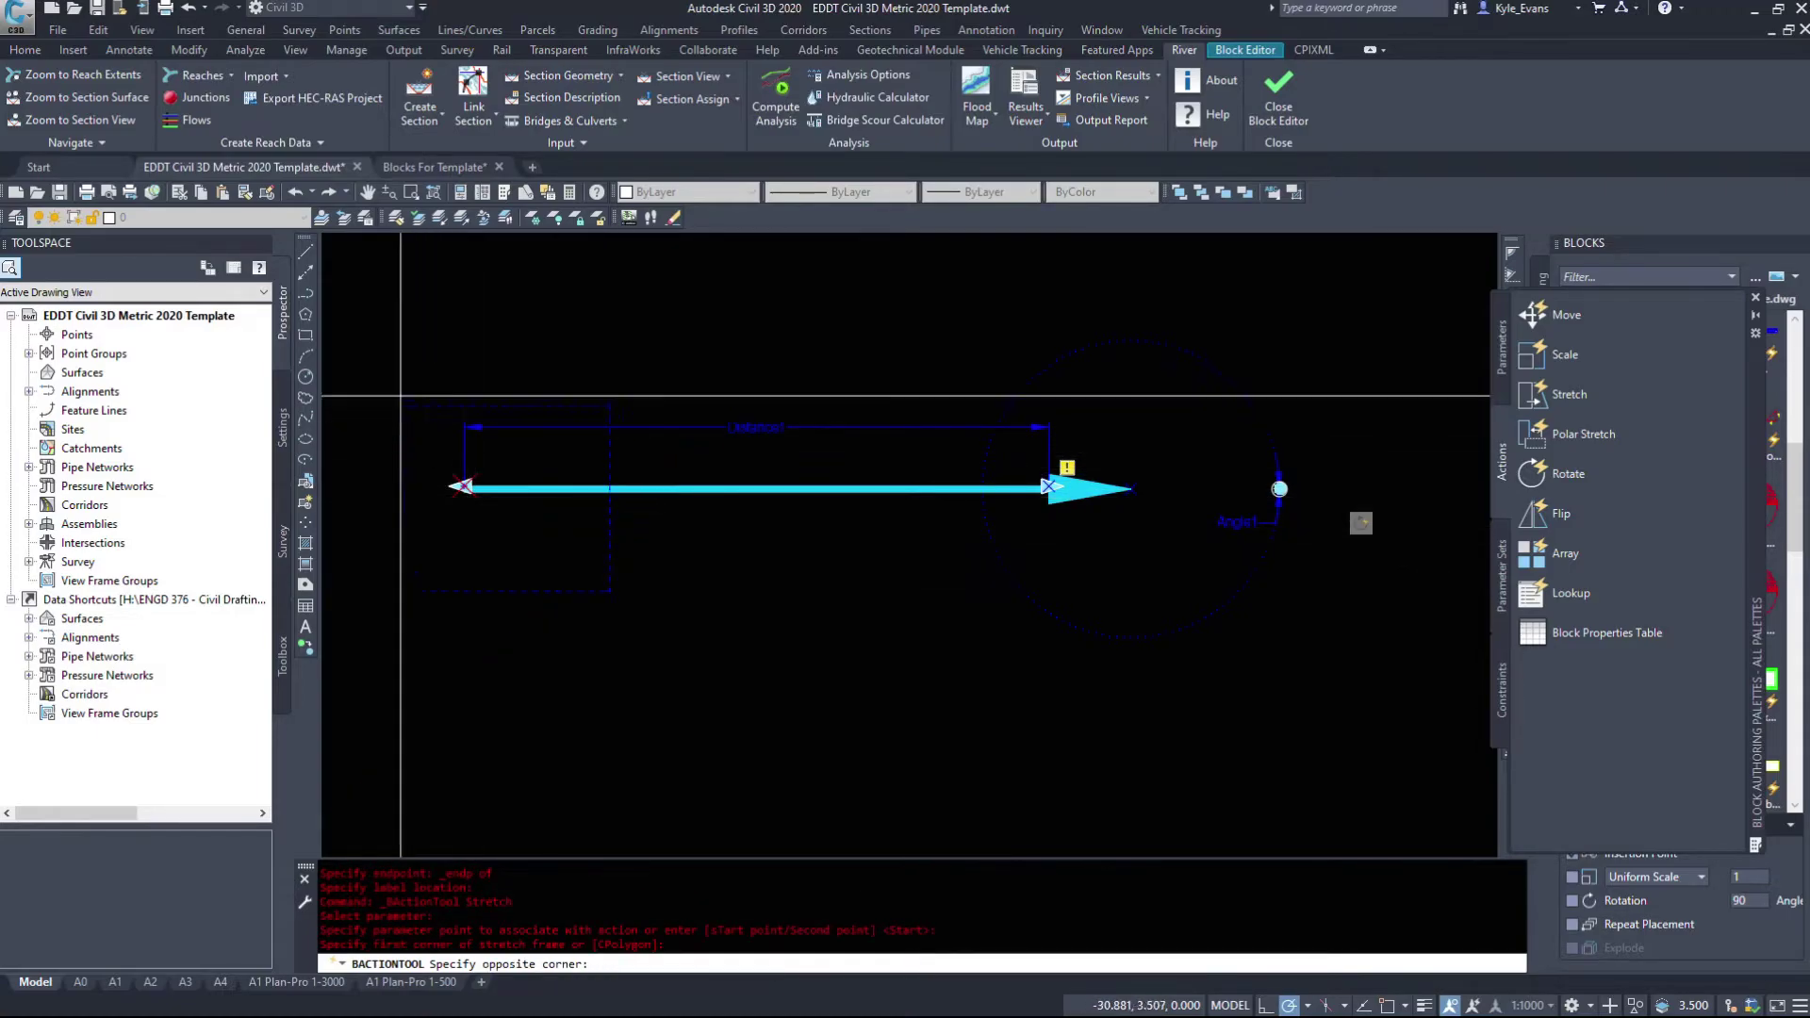
pyautogui.click(378, 336)
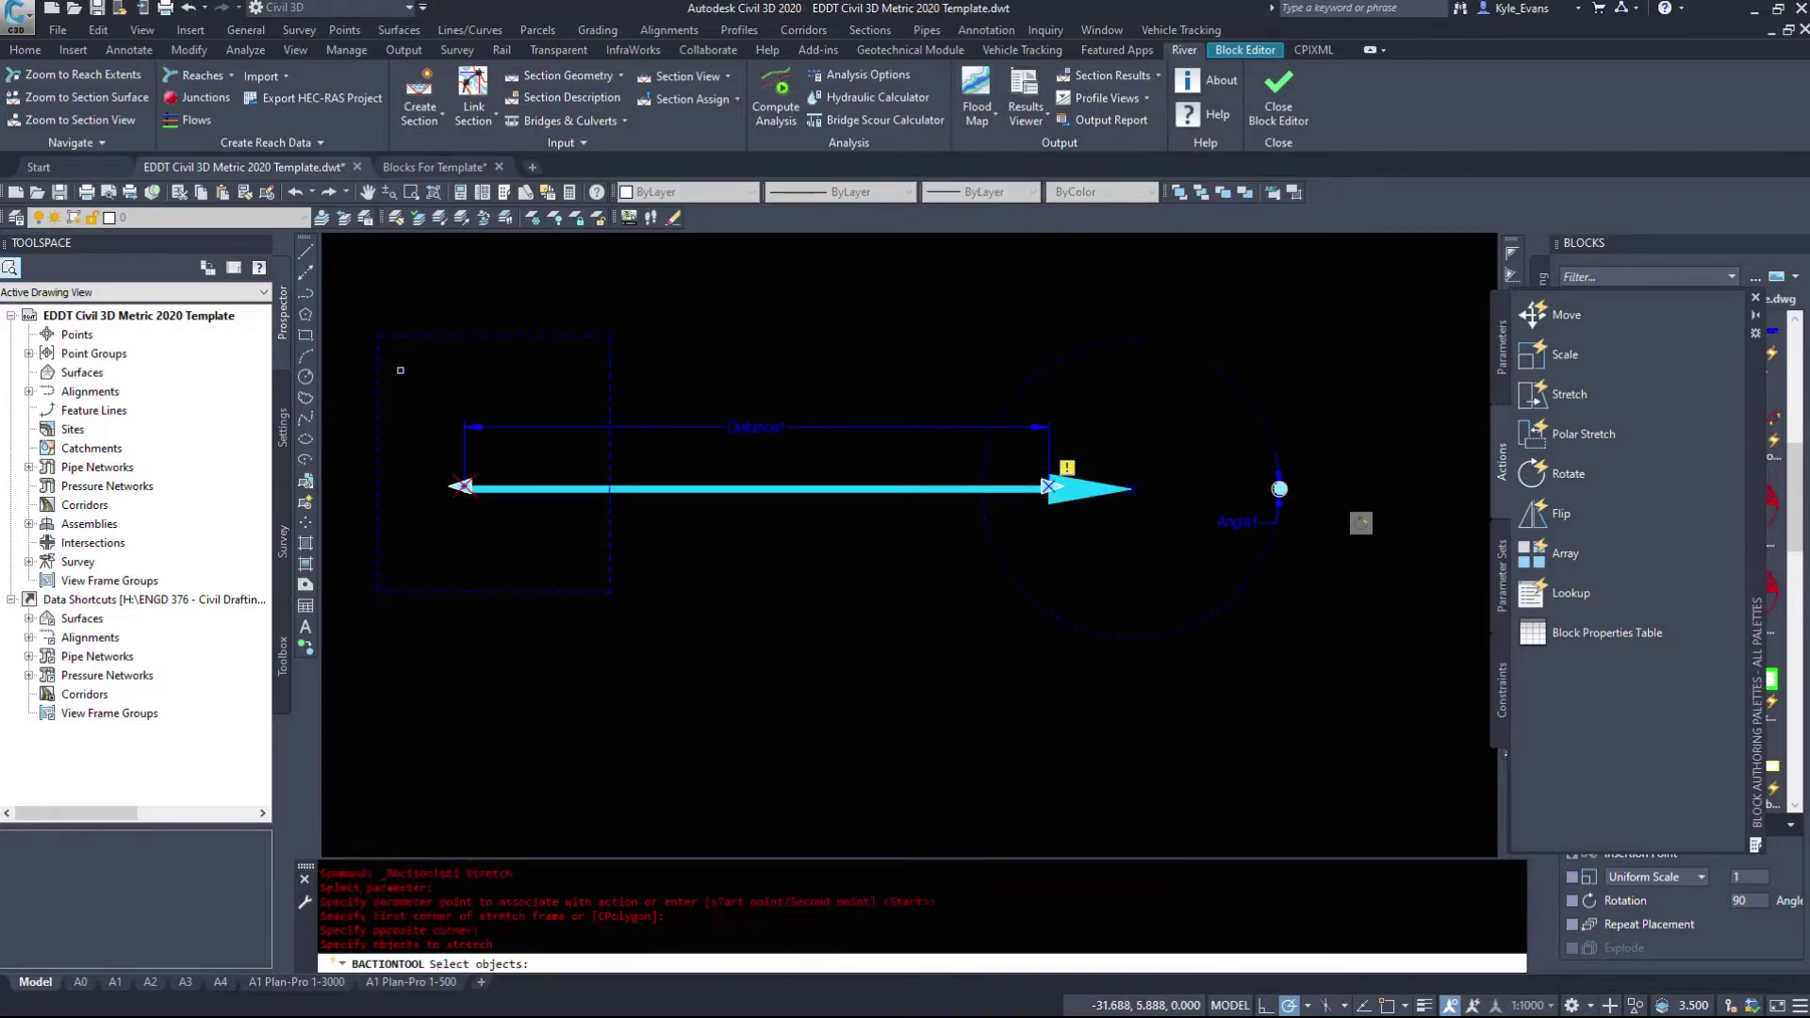
pyautogui.click(597, 589)
pyautogui.click(392, 343)
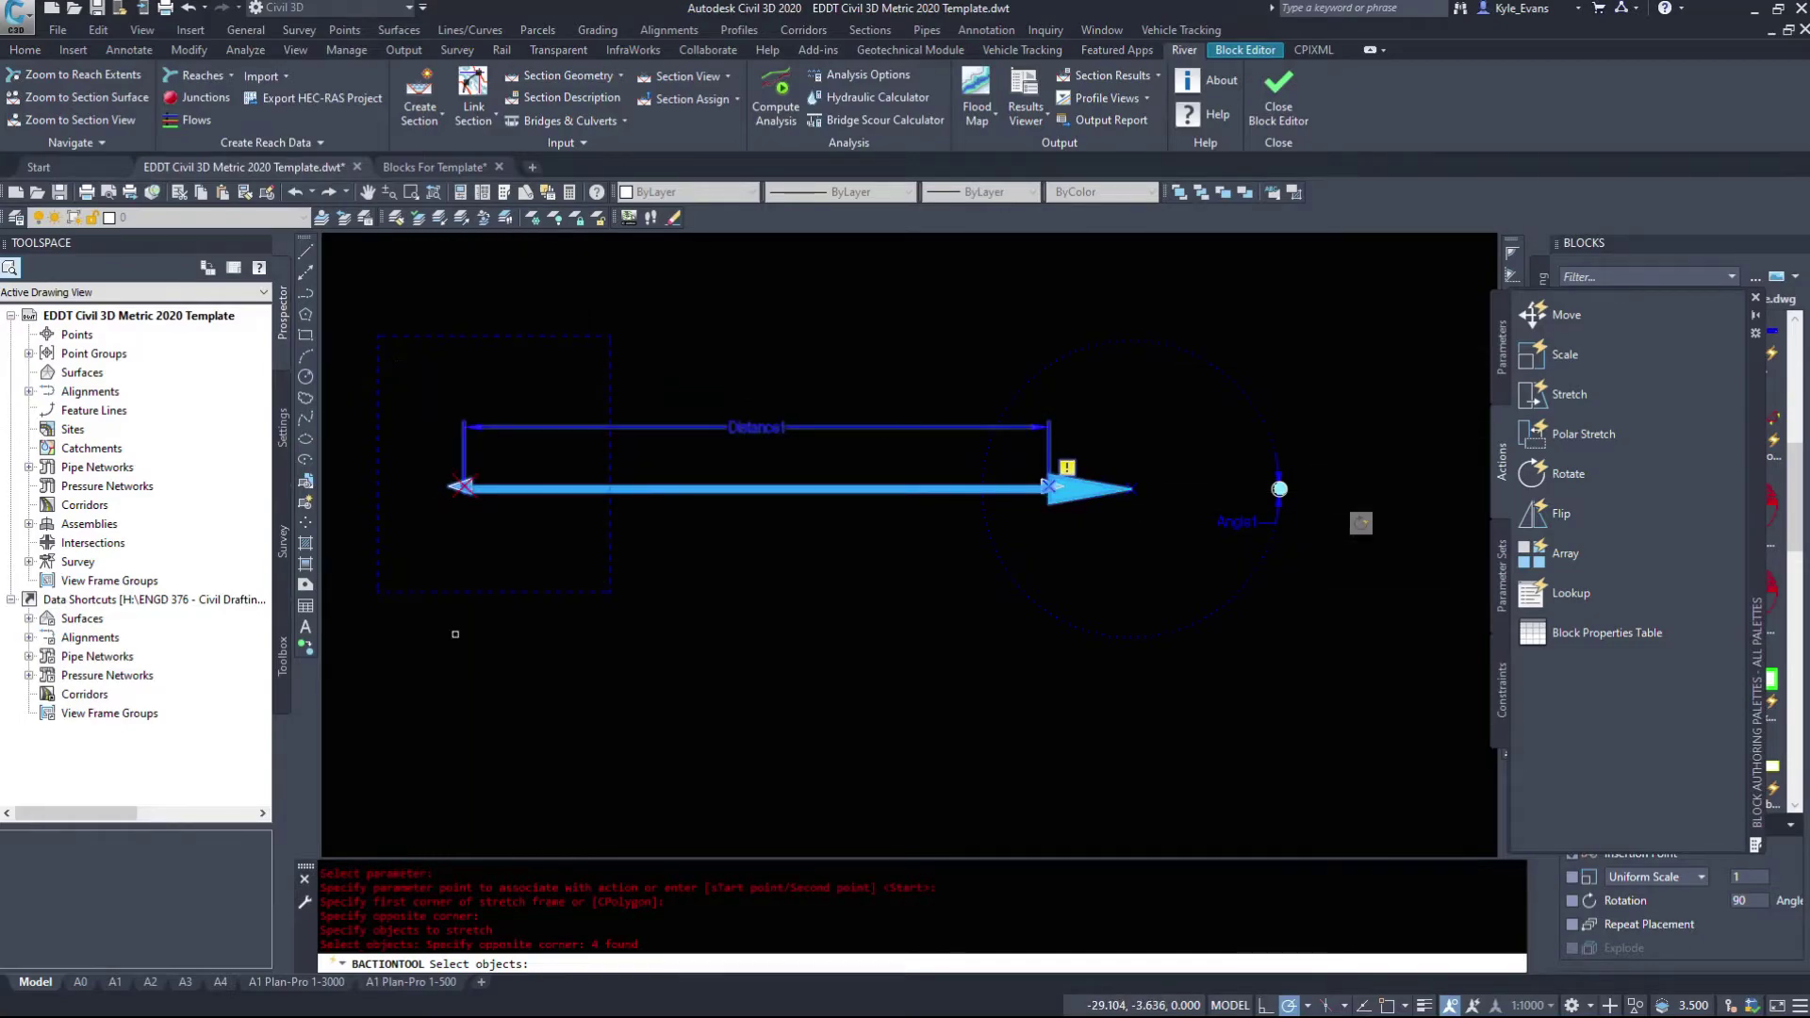
pyautogui.press('Return')
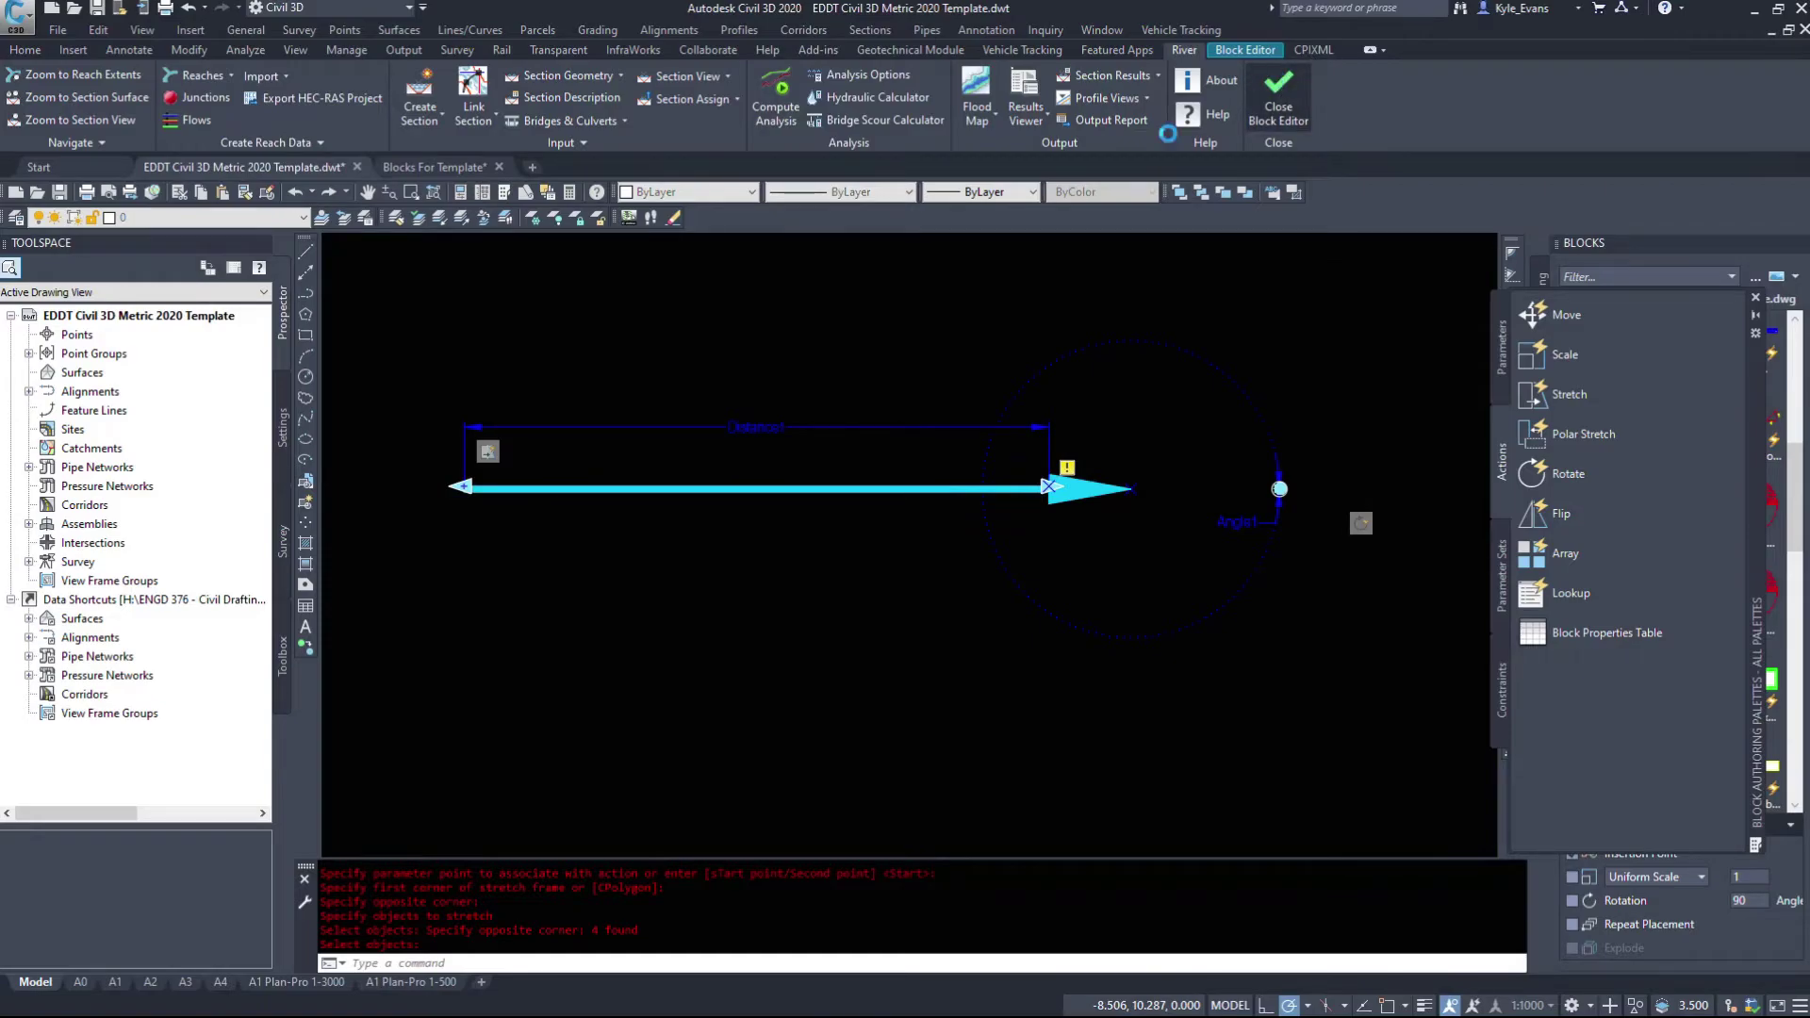
pyautogui.click(812, 494)
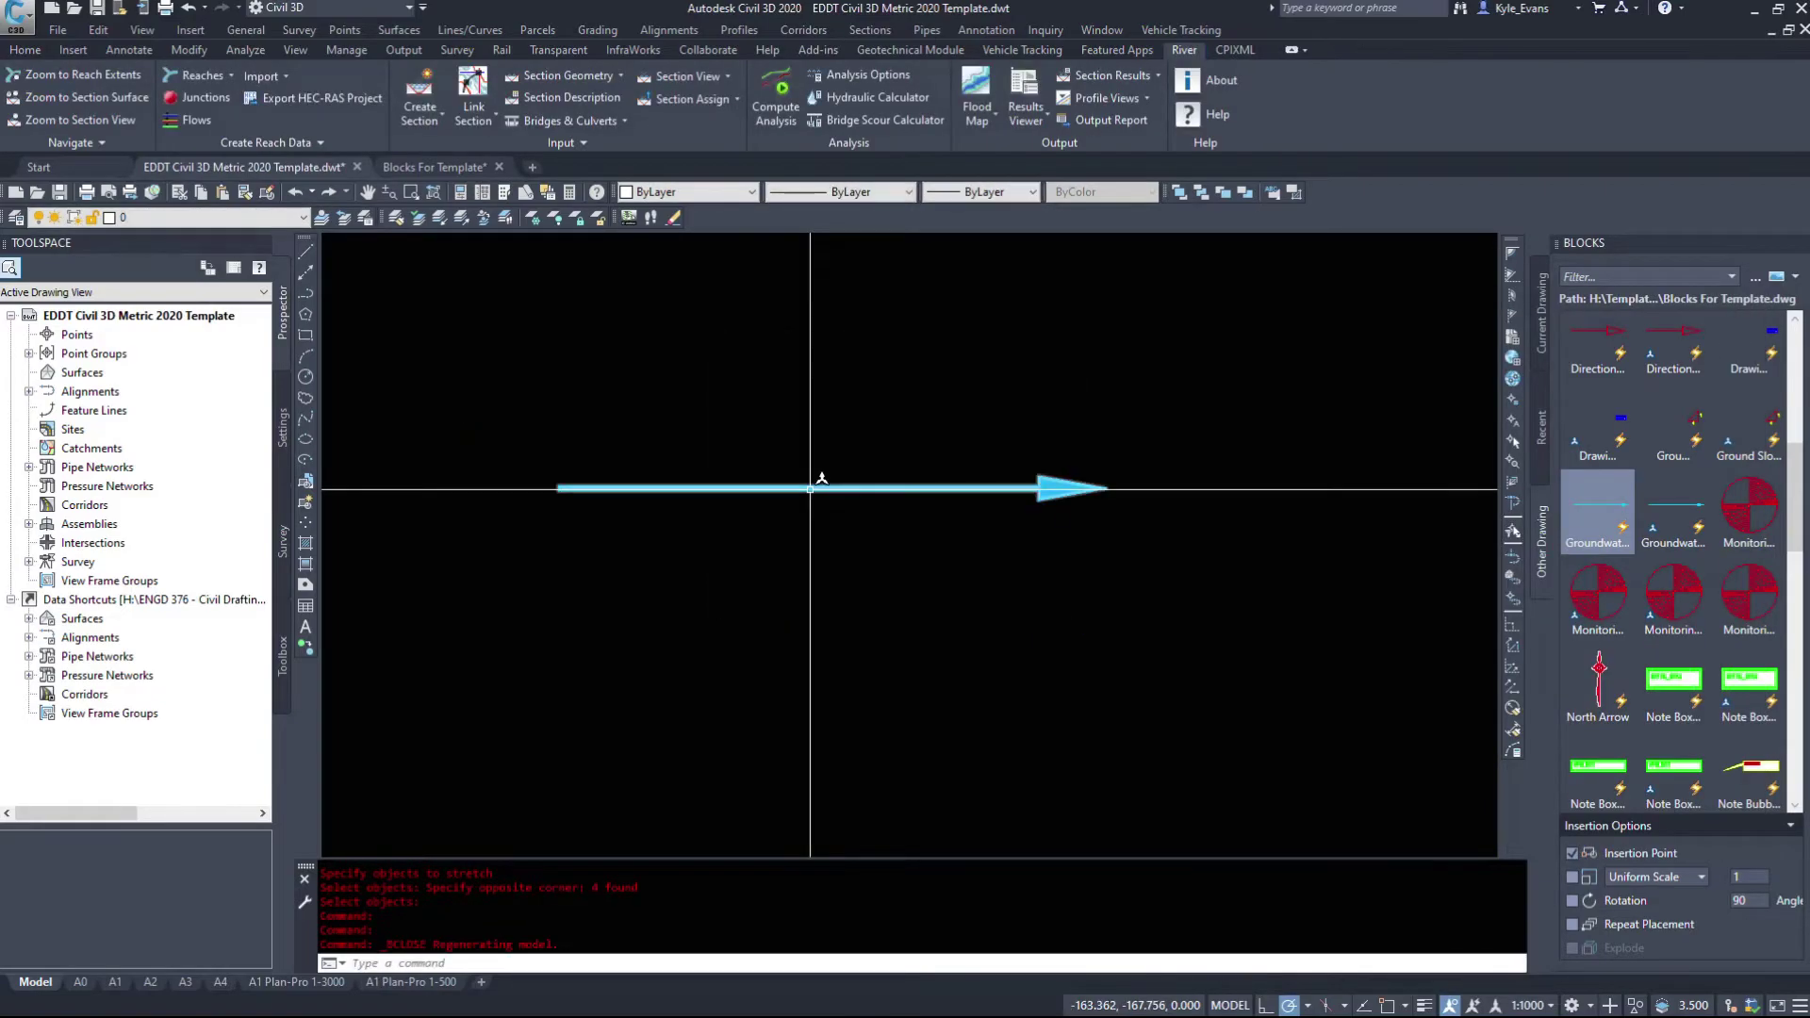
# Shorten the groundwater arrow with its tail stretch grip, moving the tail horizontally toward the arrowhead.
pyautogui.click(778, 610)
pyautogui.click(594, 405)
pyautogui.scroll(-2, 596, 405)
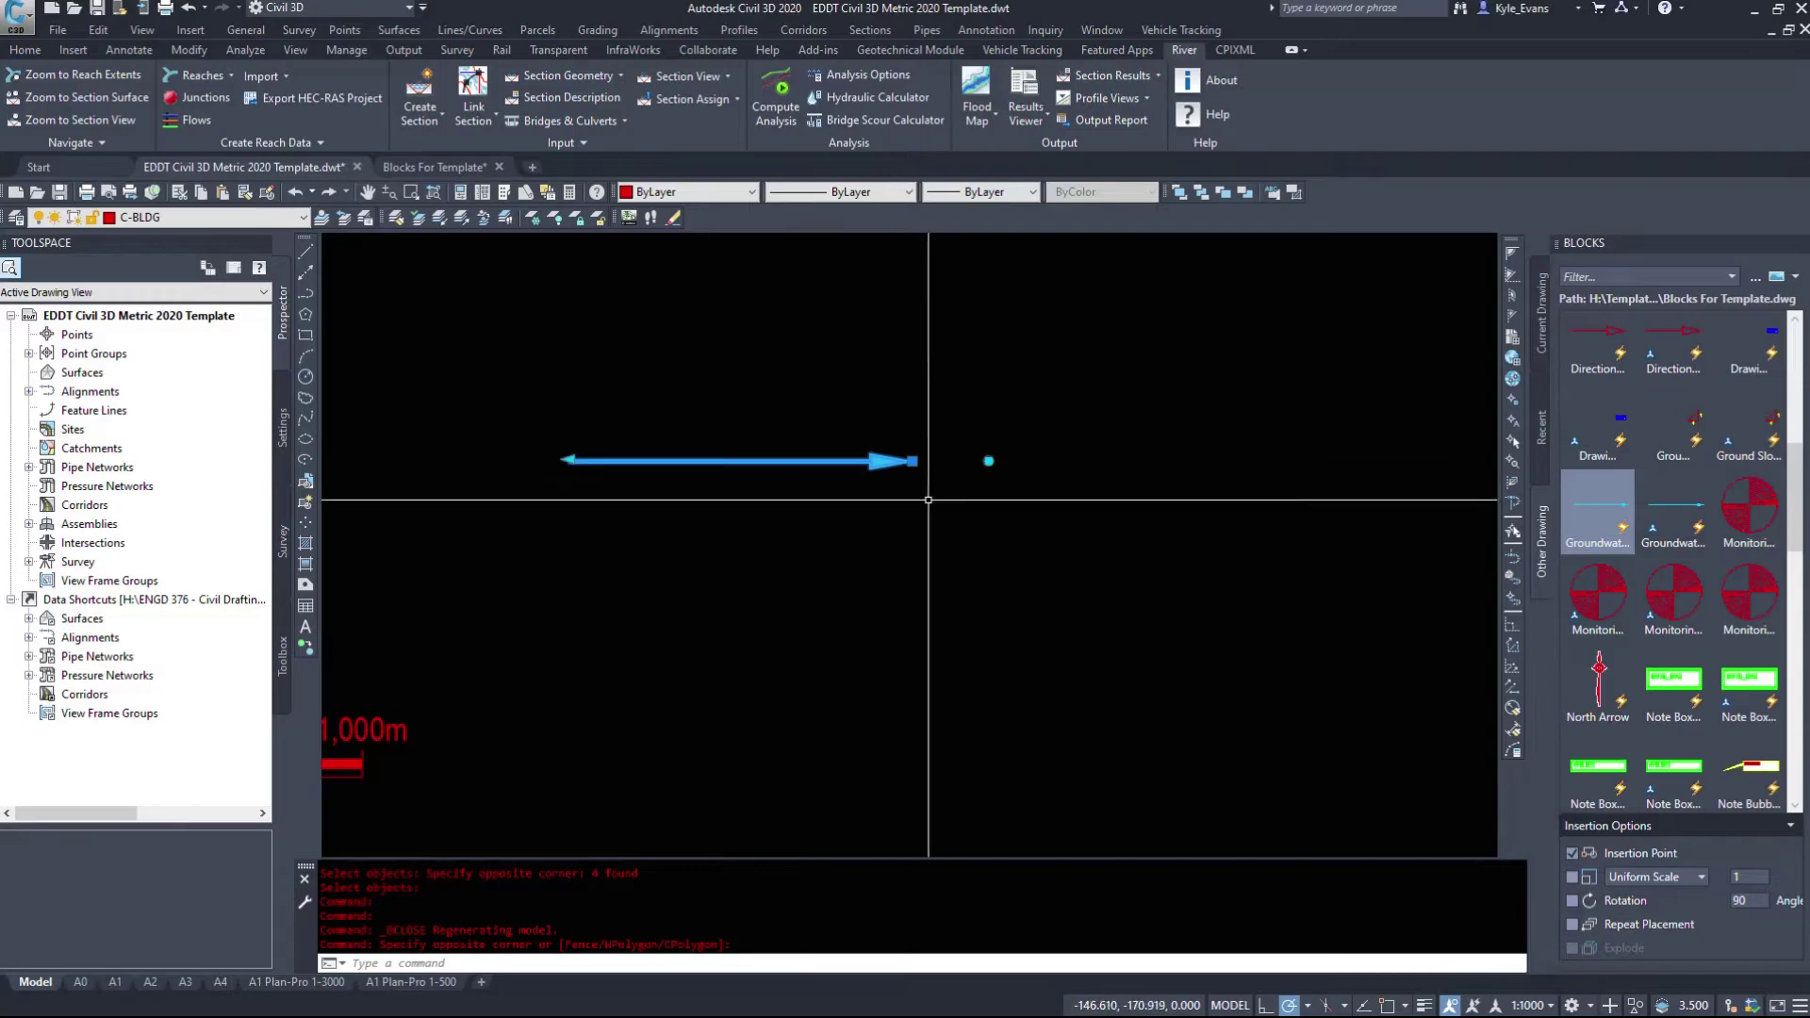
pyautogui.click(570, 453)
pyautogui.click(583, 437)
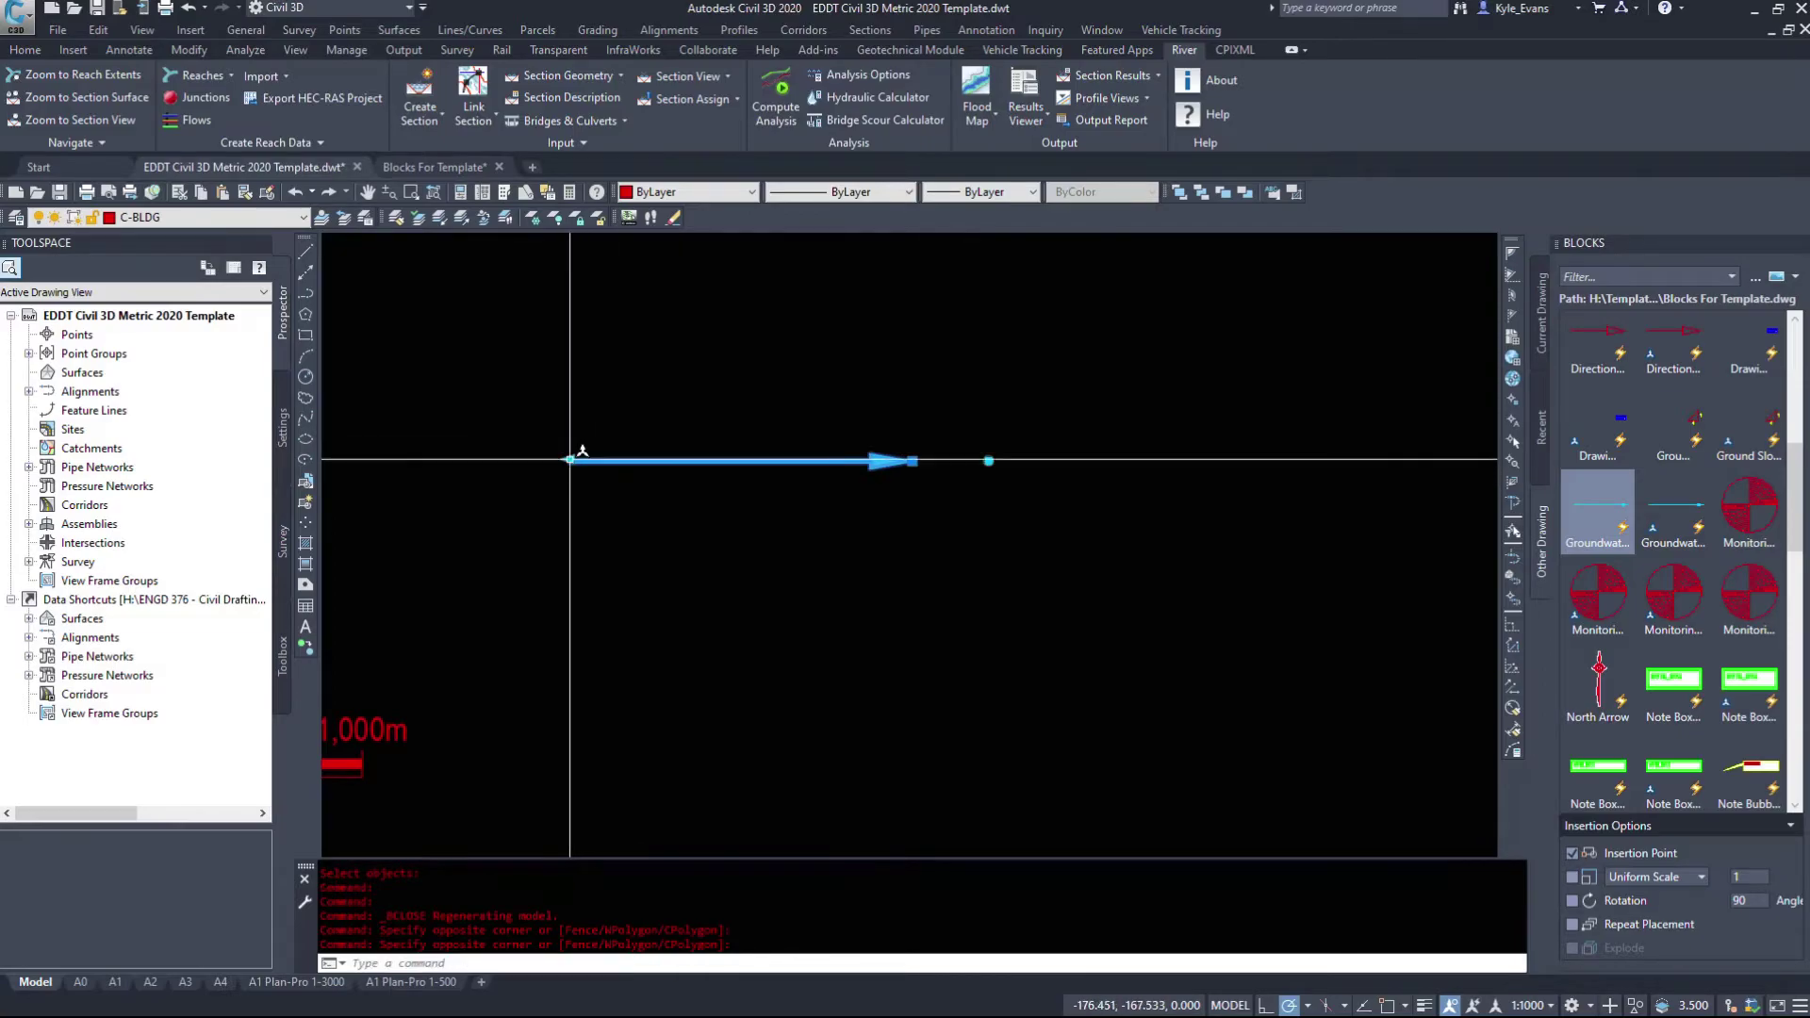
pyautogui.click(569, 460)
pyautogui.press('Escape')
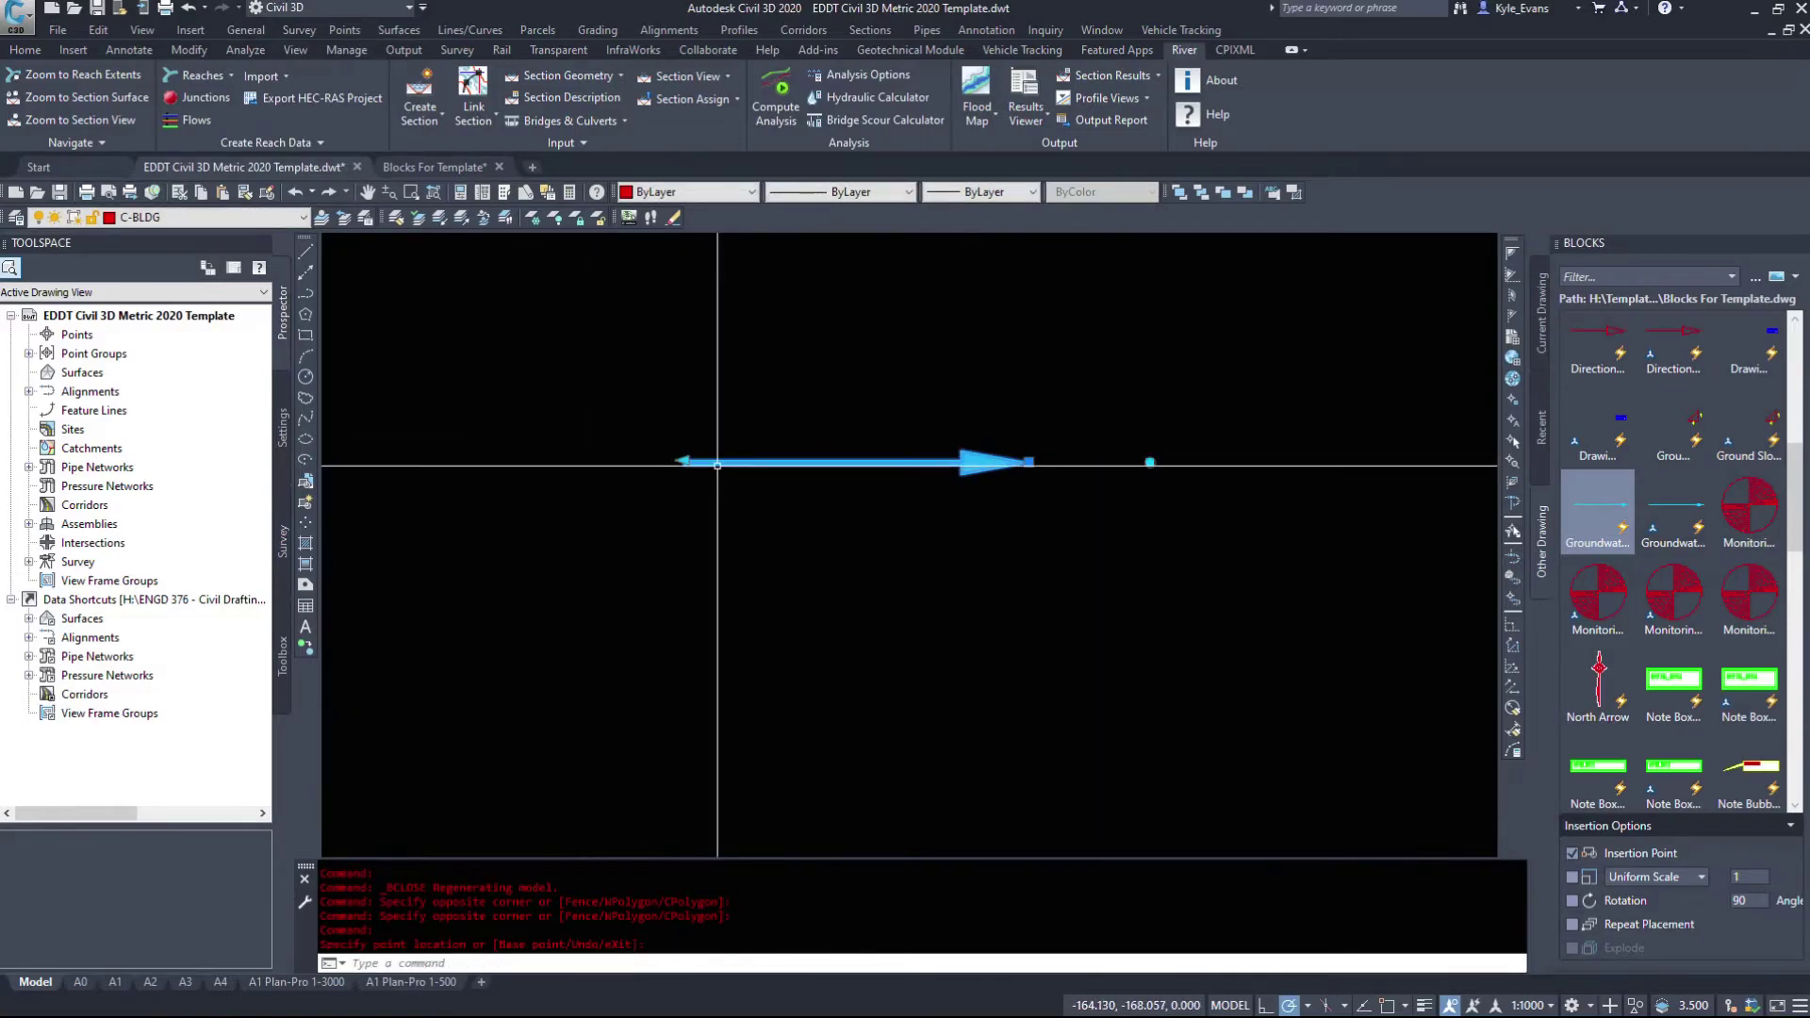
# Lengthen the horizontal arrow by stretching its tail grip away from the arrowhead.
pyautogui.click(752, 507)
pyautogui.click(725, 429)
pyautogui.click(684, 462)
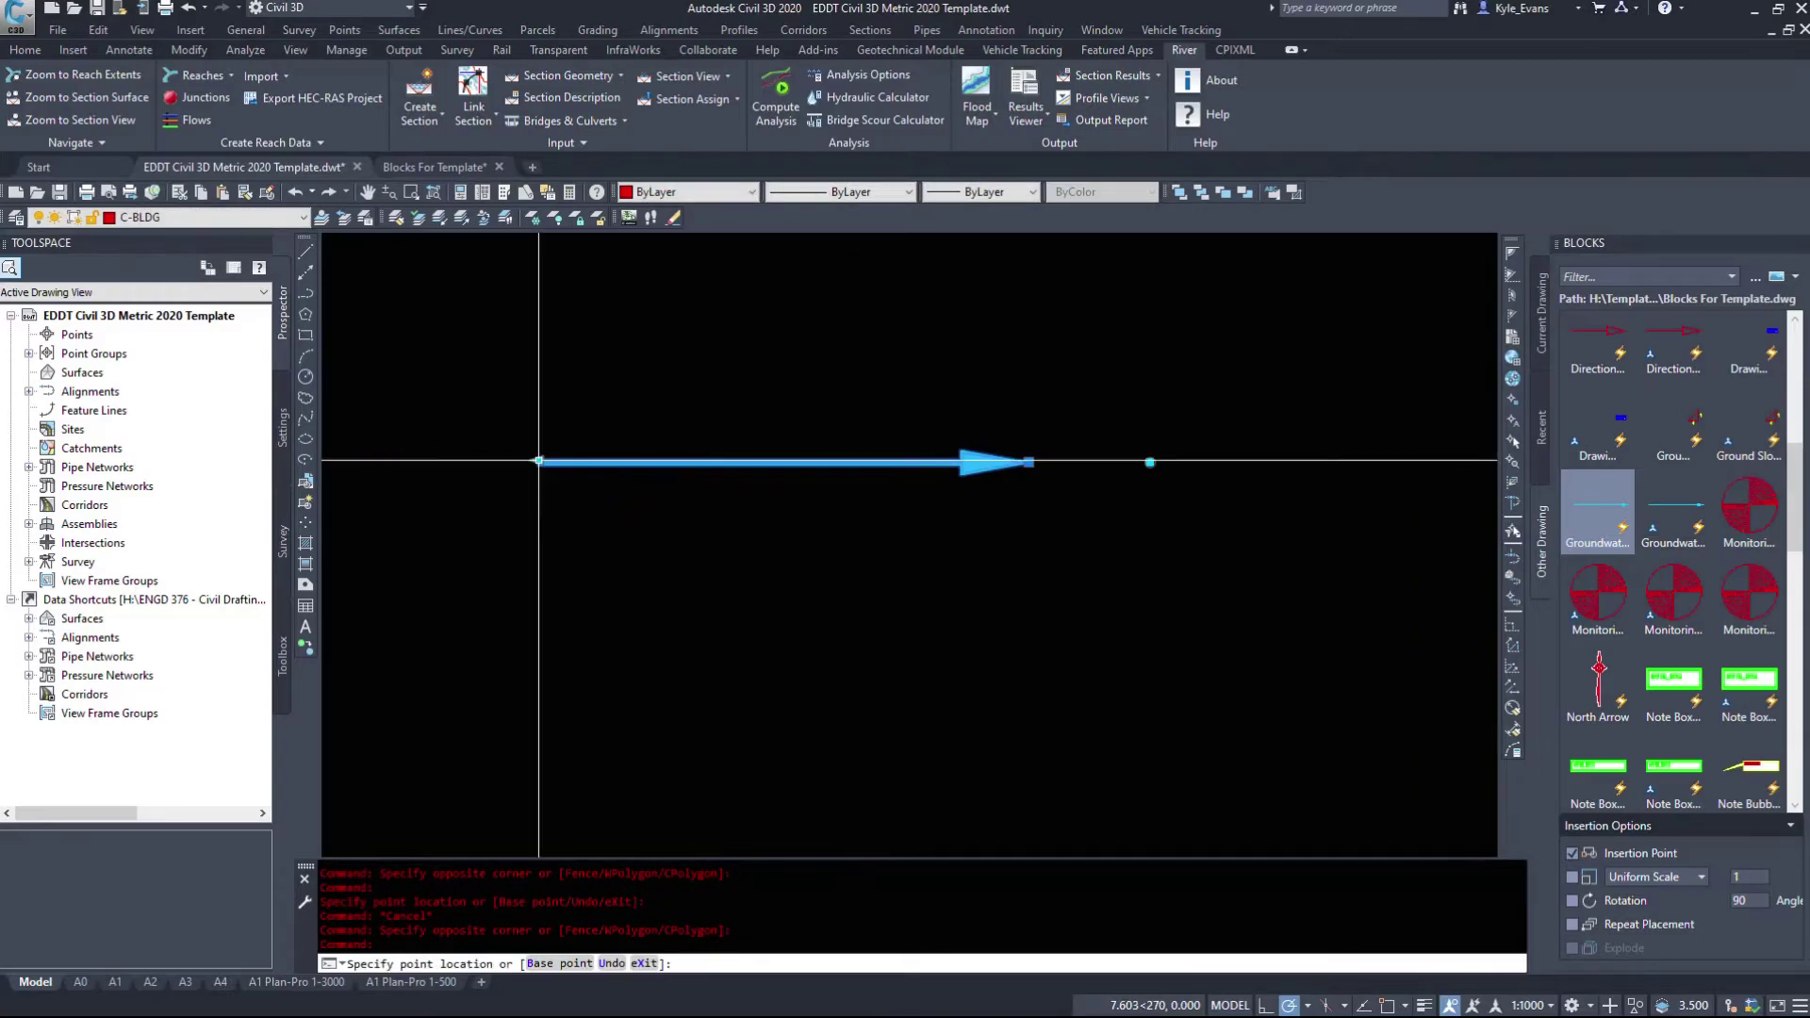
pyautogui.click(538, 461)
pyautogui.press('Escape')
# Rotate the arrow about its tip with the rotation grip so the tail swings upward, and reselect the block.
pyautogui.click(1032, 472)
pyautogui.click(937, 456)
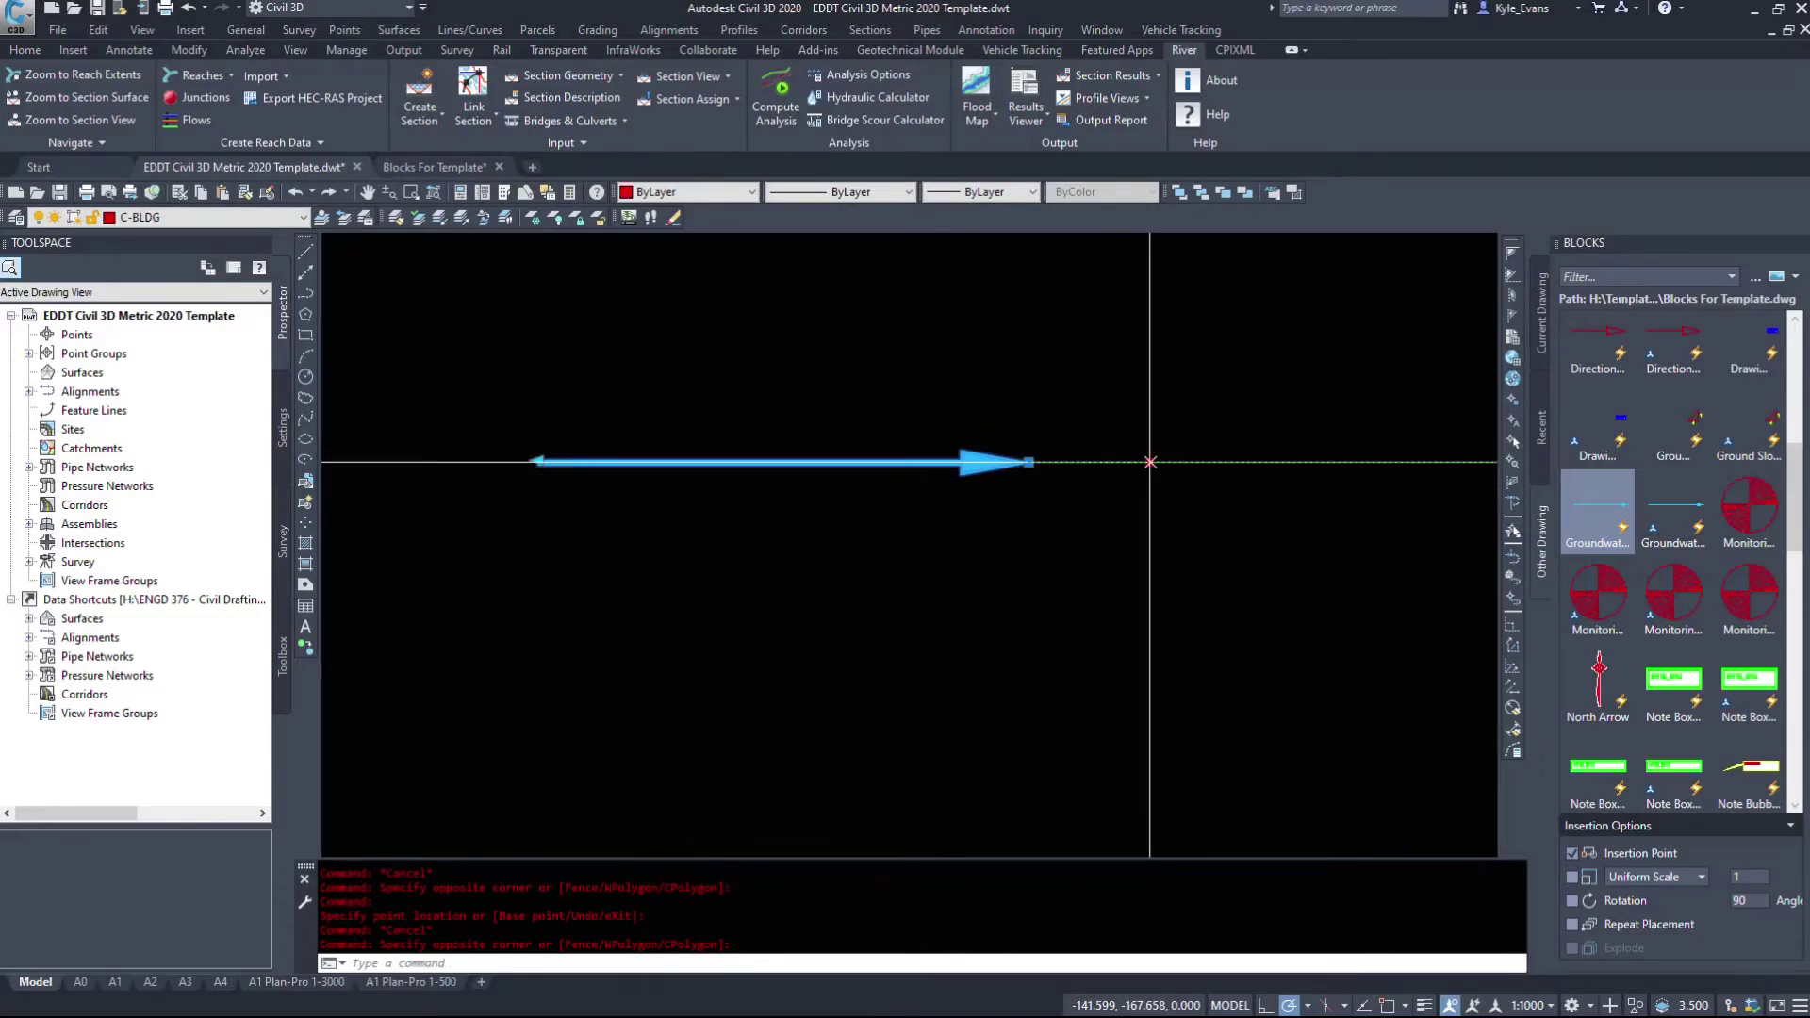
pyautogui.click(1149, 462)
pyautogui.click(1145, 496)
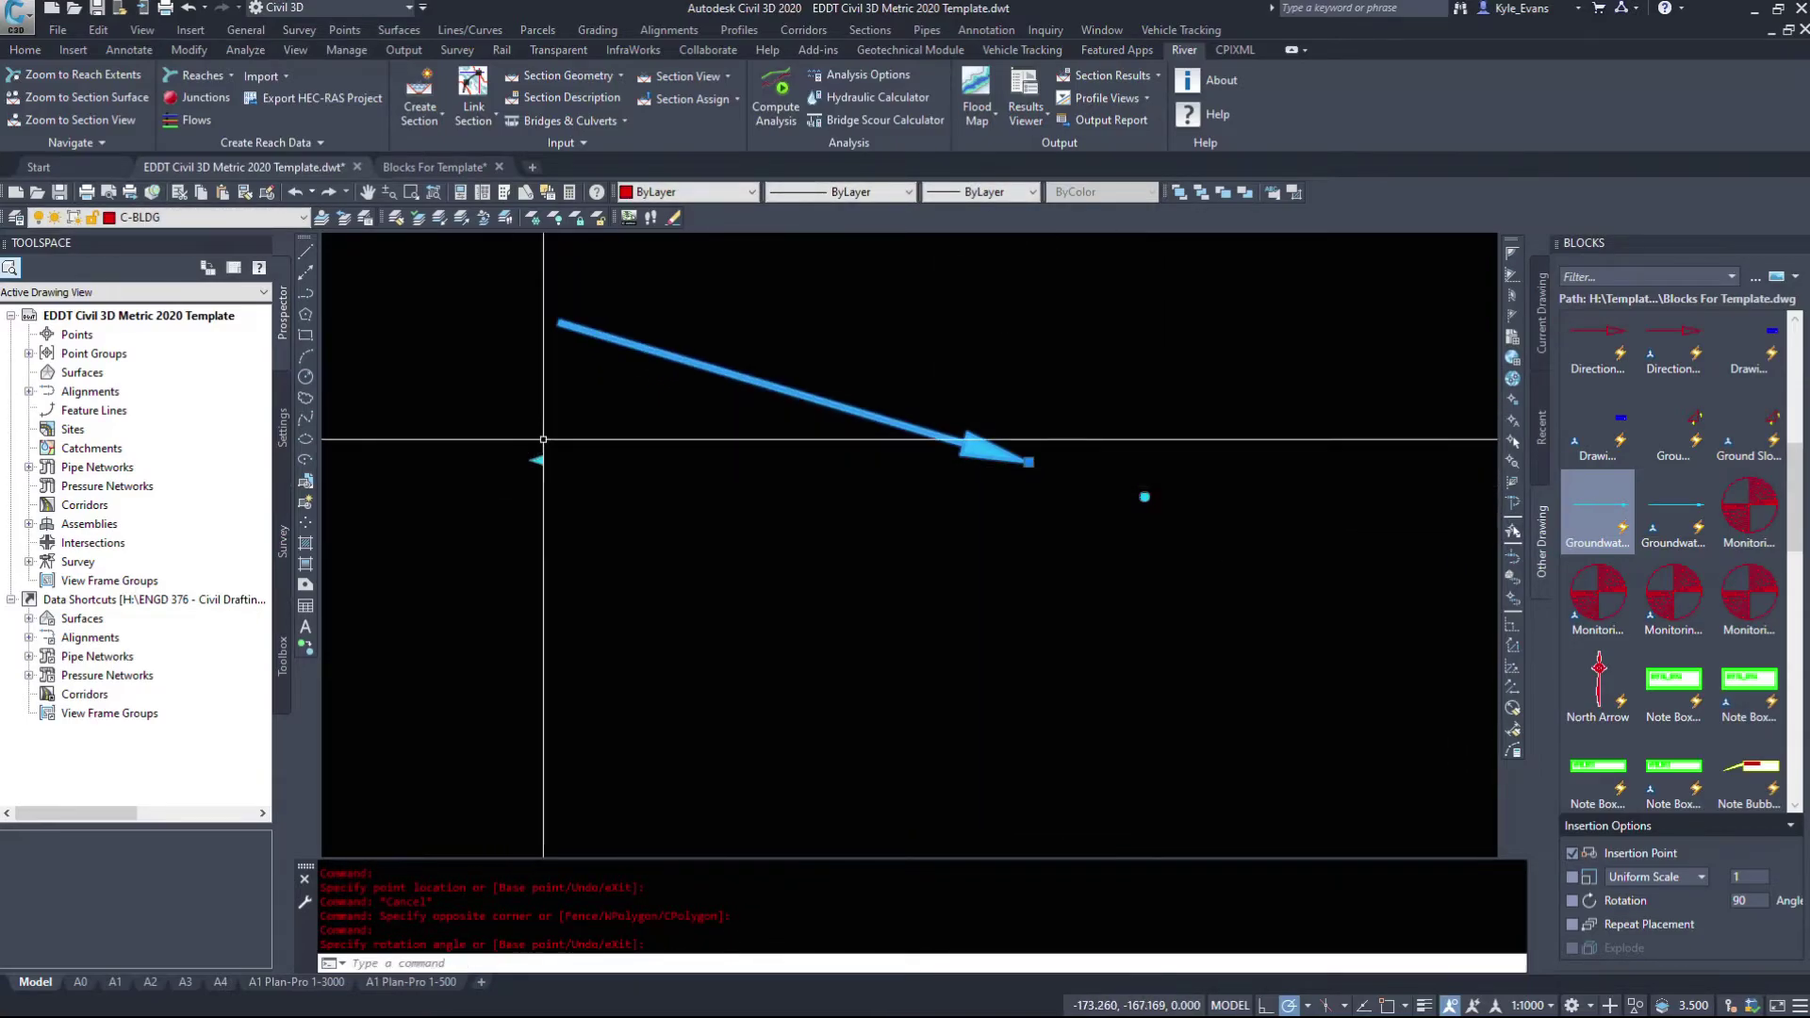
pyautogui.click(775, 428)
pyautogui.click(647, 315)
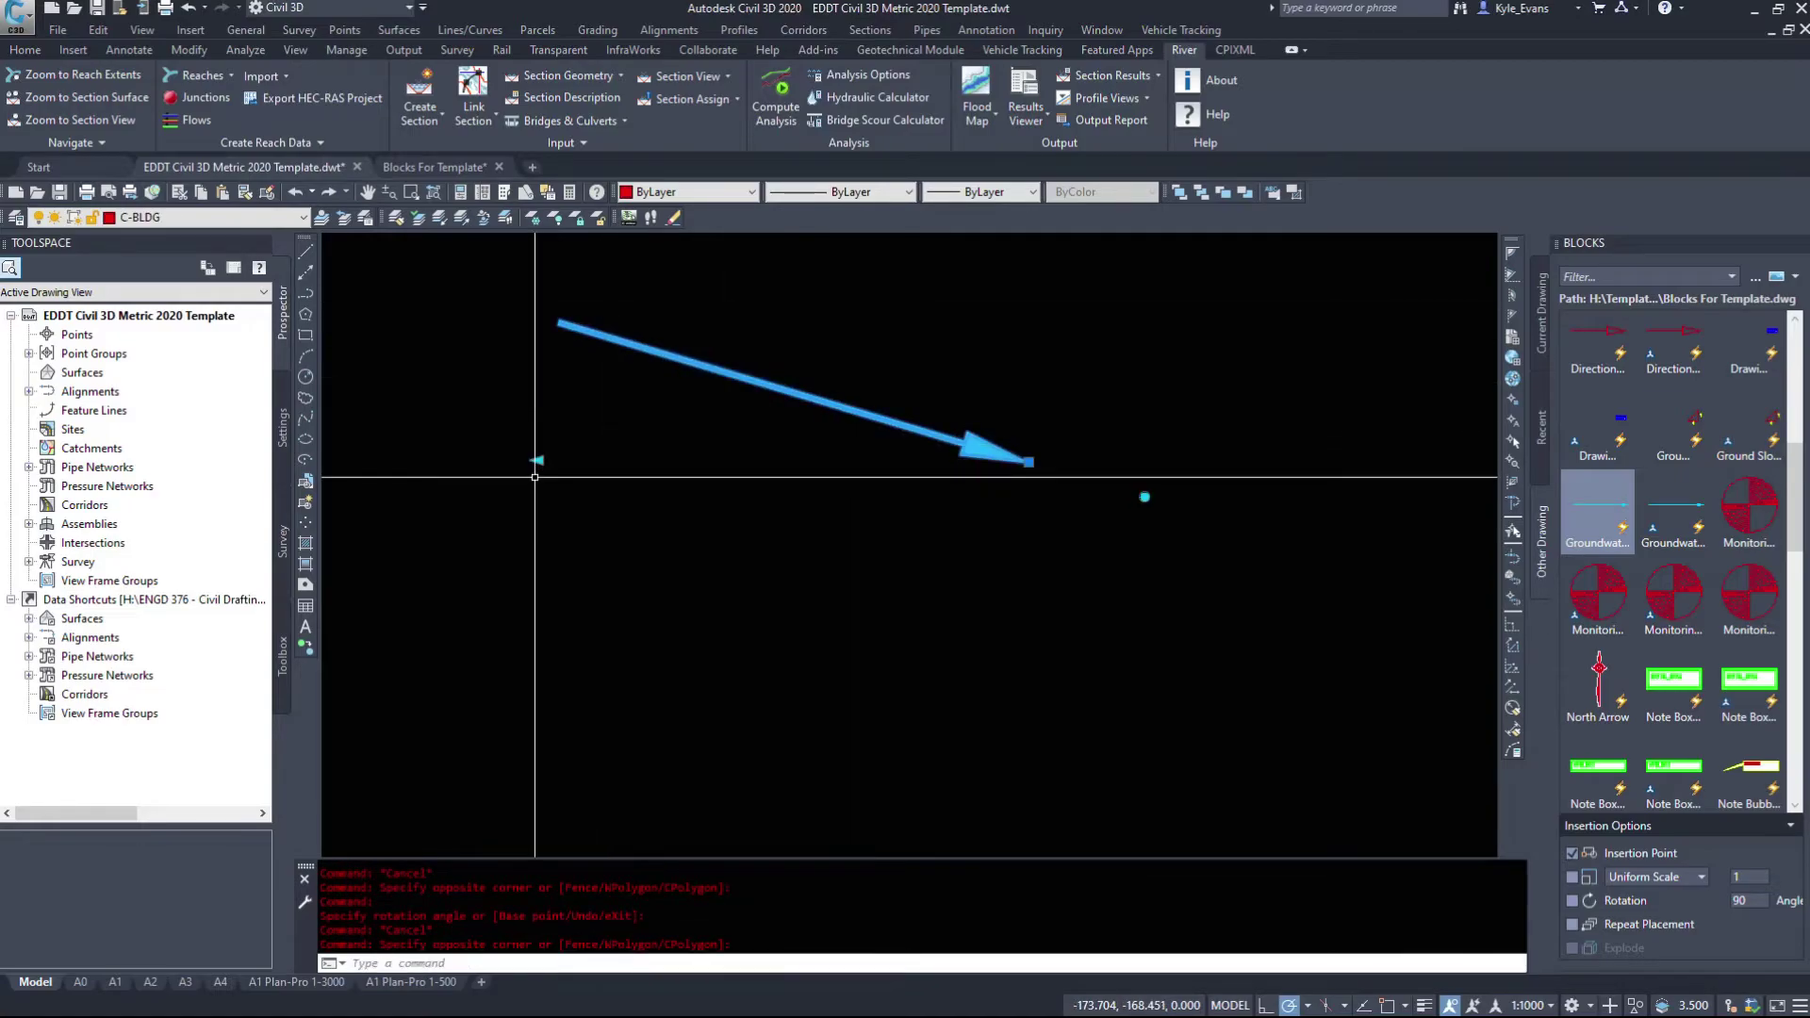
# Test the stretch grip on the rotated arrow by moving it toward the tip and back outward.
pyautogui.click(538, 460)
pyautogui.click(713, 459)
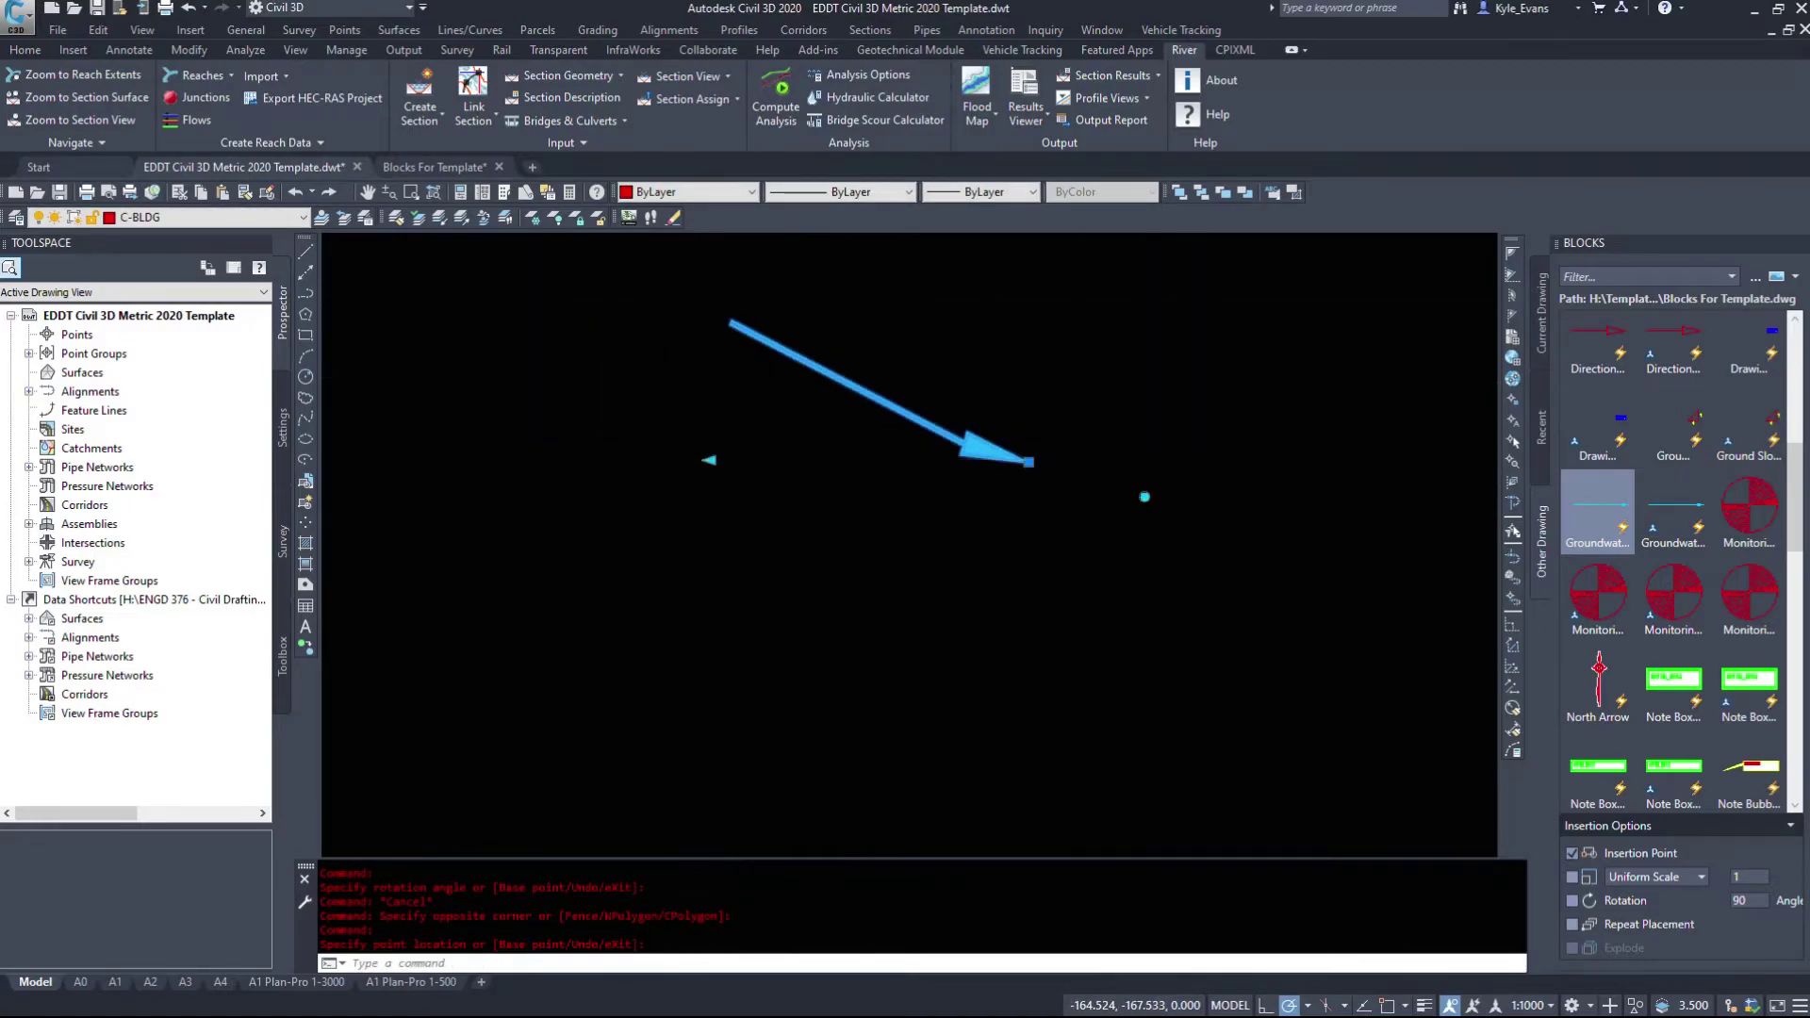
pyautogui.click(708, 459)
pyautogui.click(584, 469)
pyautogui.press('Escape')
# Rotate the arrow back to about horizontal with its rotation grip, repeating the rotation along the same direction.
pyautogui.click(897, 393)
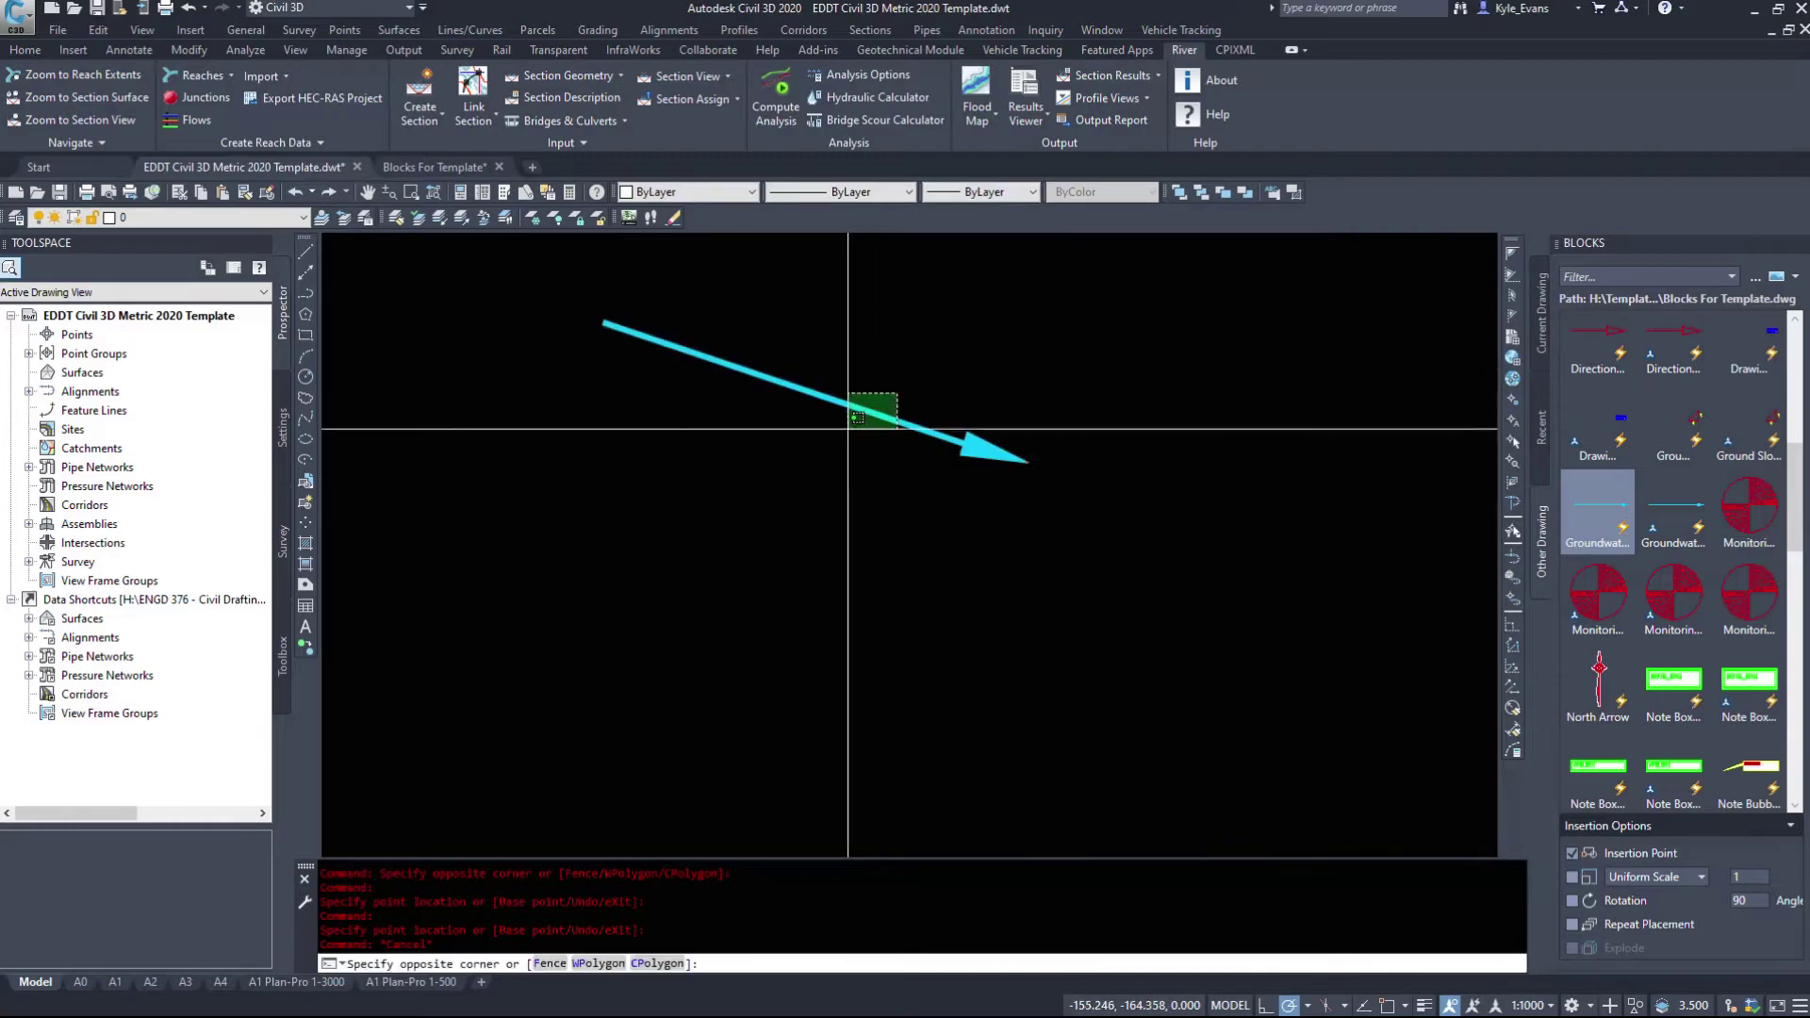
pyautogui.click(848, 429)
pyautogui.click(1143, 496)
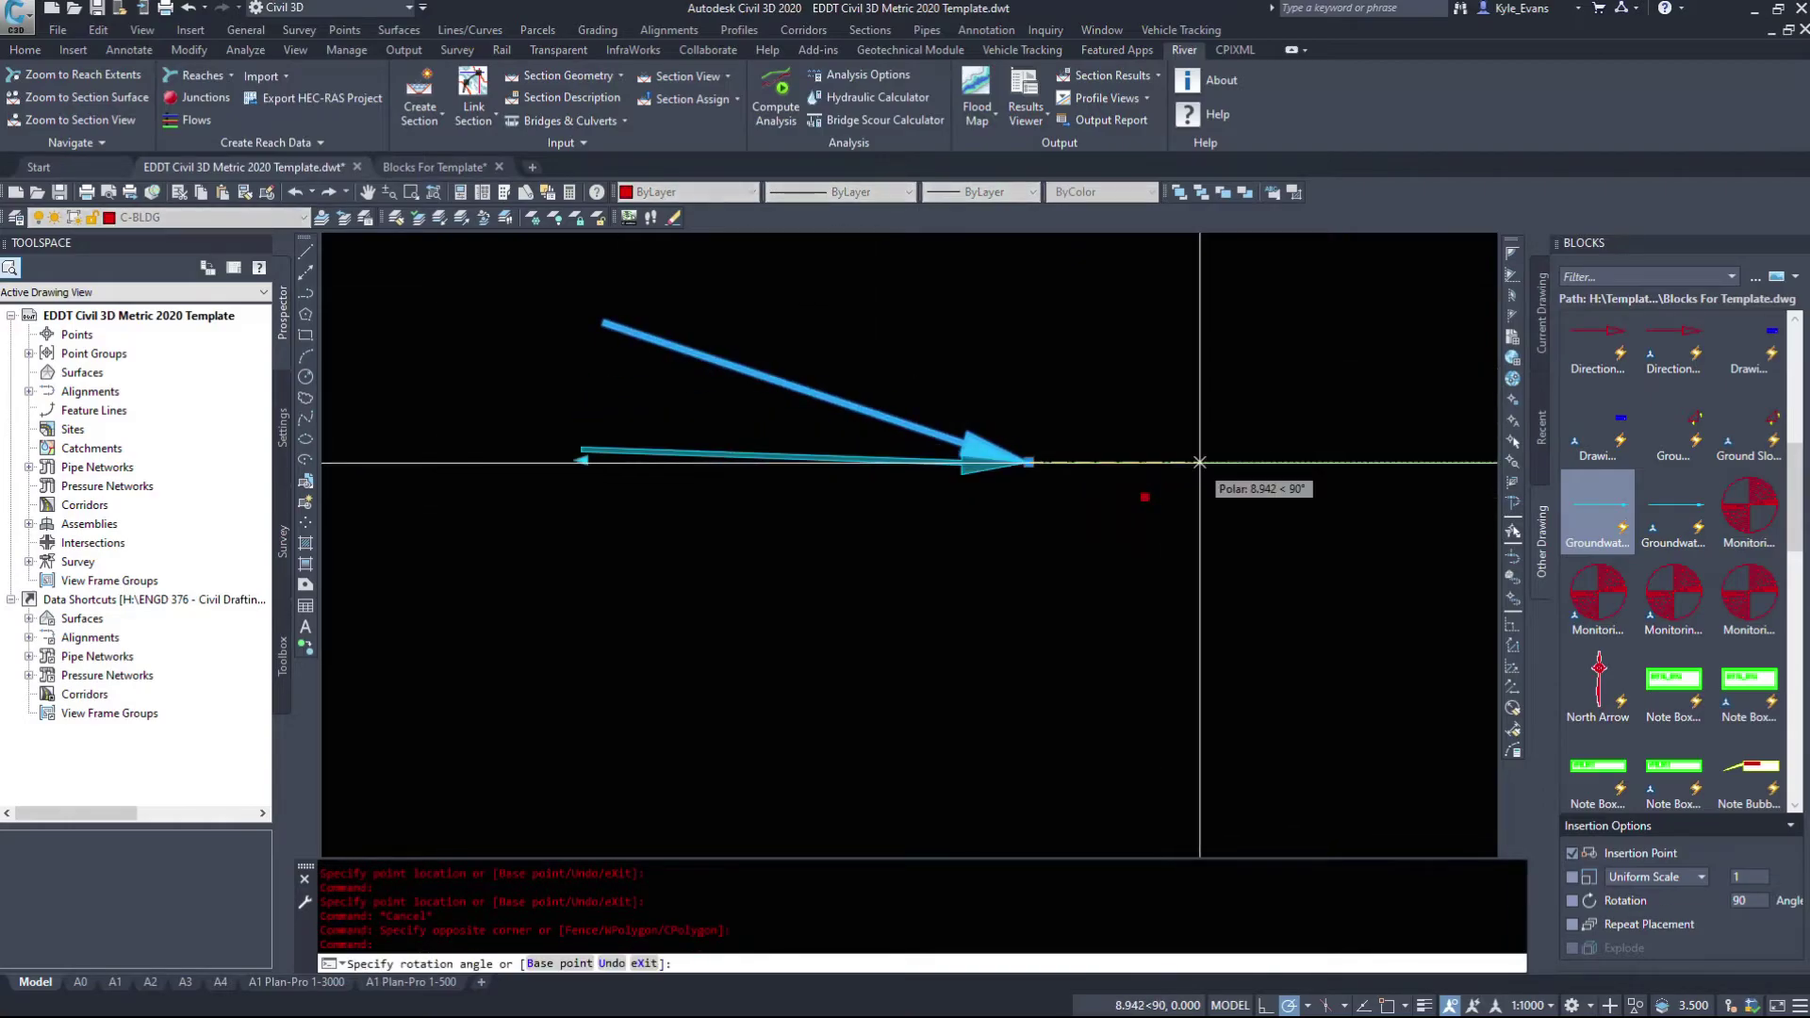
pyautogui.click(1151, 464)
pyautogui.press('Escape')
pyautogui.click(984, 495)
pyautogui.click(882, 388)
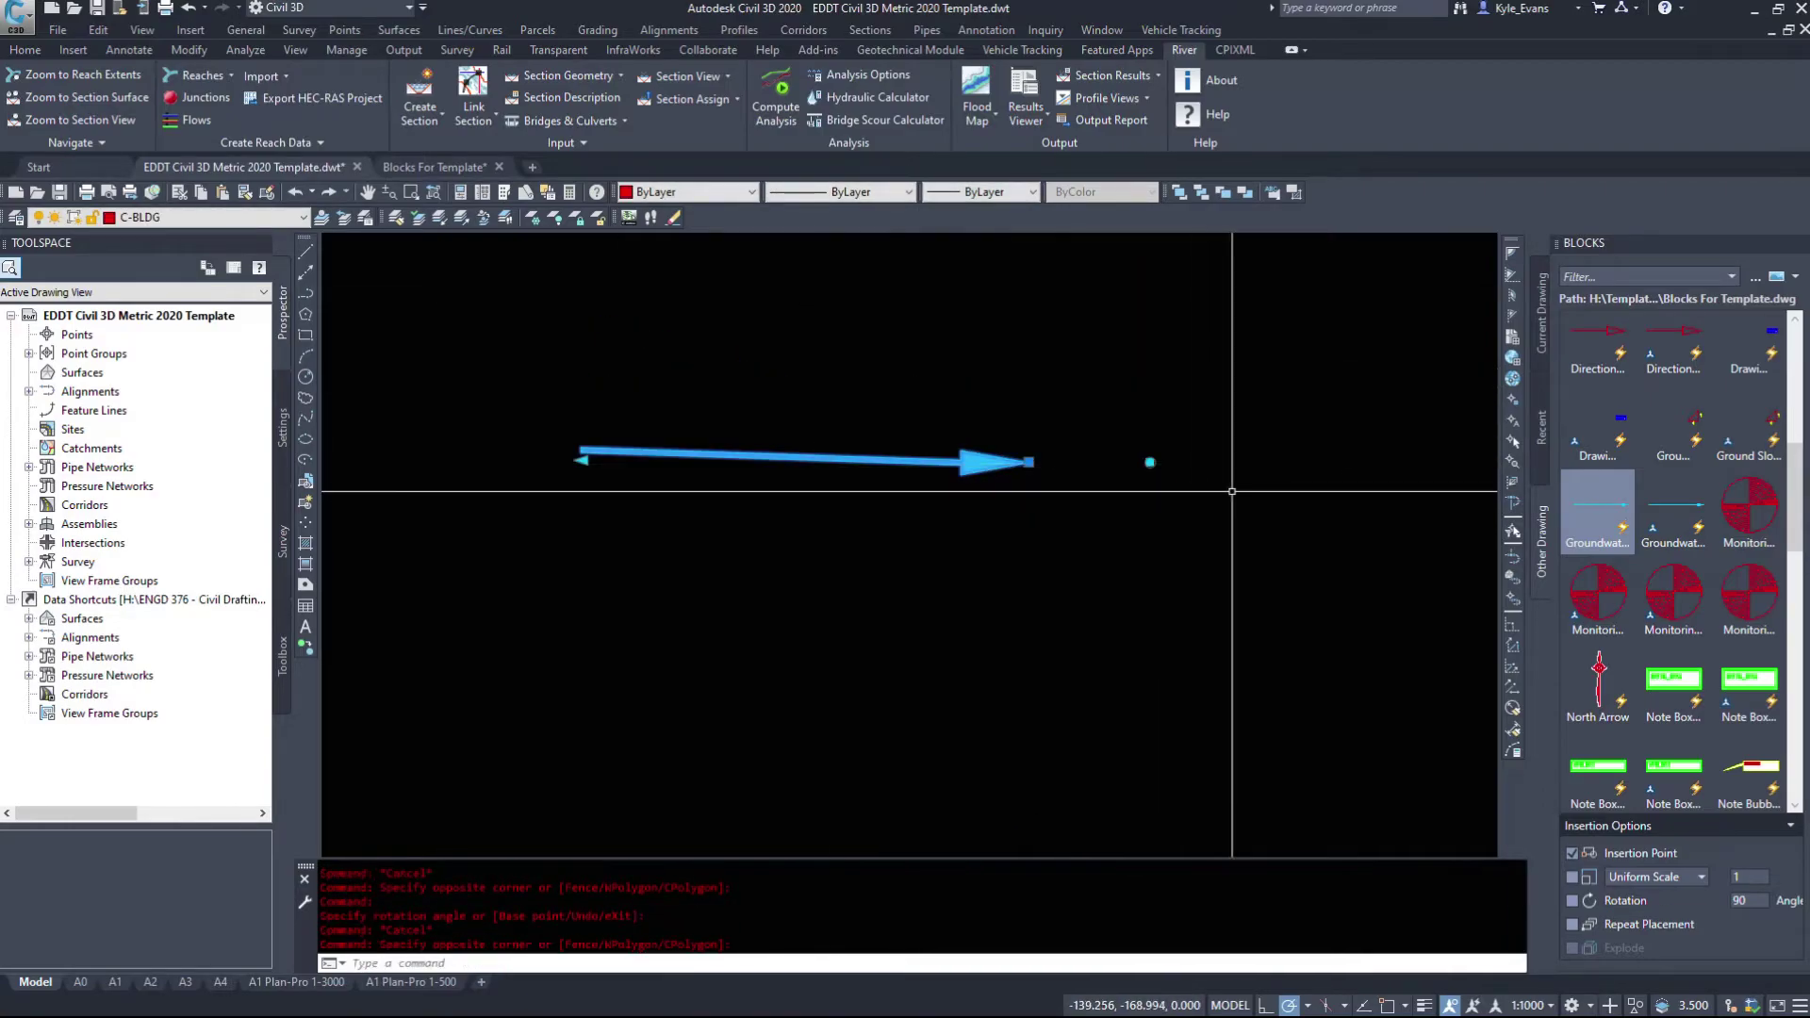
pyautogui.click(1146, 463)
pyautogui.click(1203, 459)
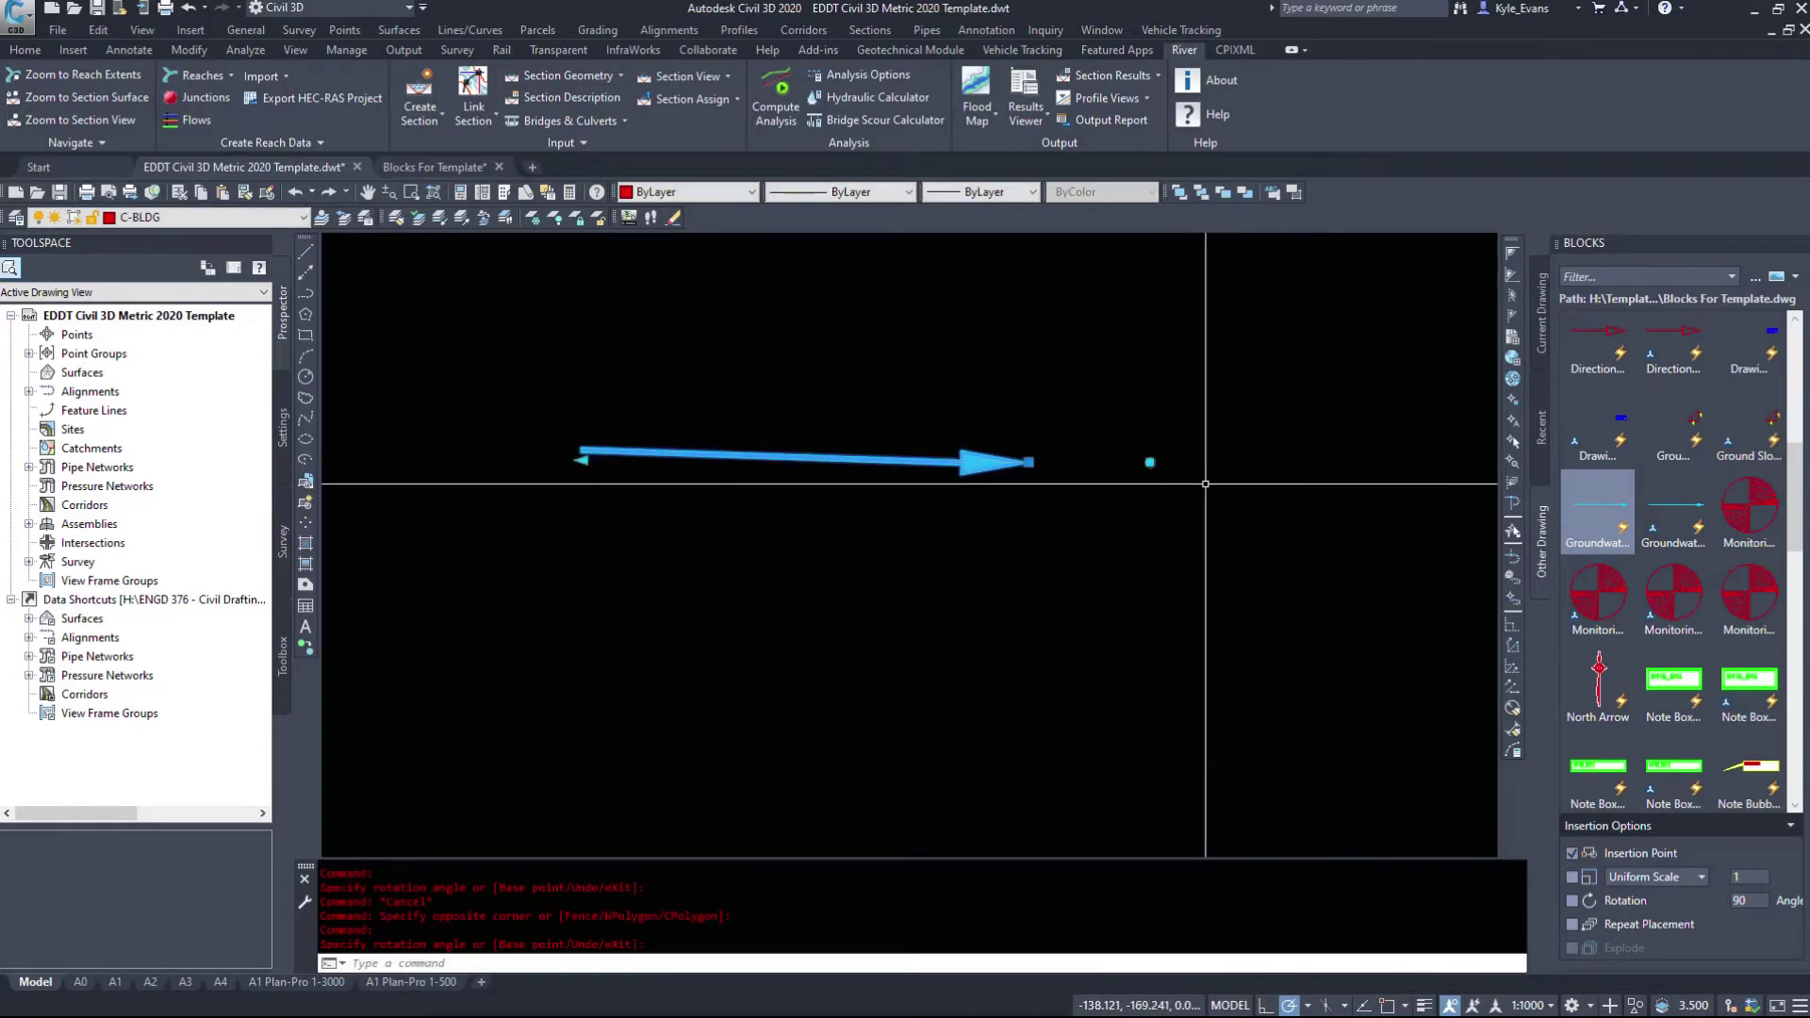
pyautogui.press('Escape')
# Open the arrow block's properties and inspect its custom Angle1 and Distance1 values.
pyautogui.click(1037, 500)
pyautogui.click(838, 403)
pyautogui.rightClick(837, 400)
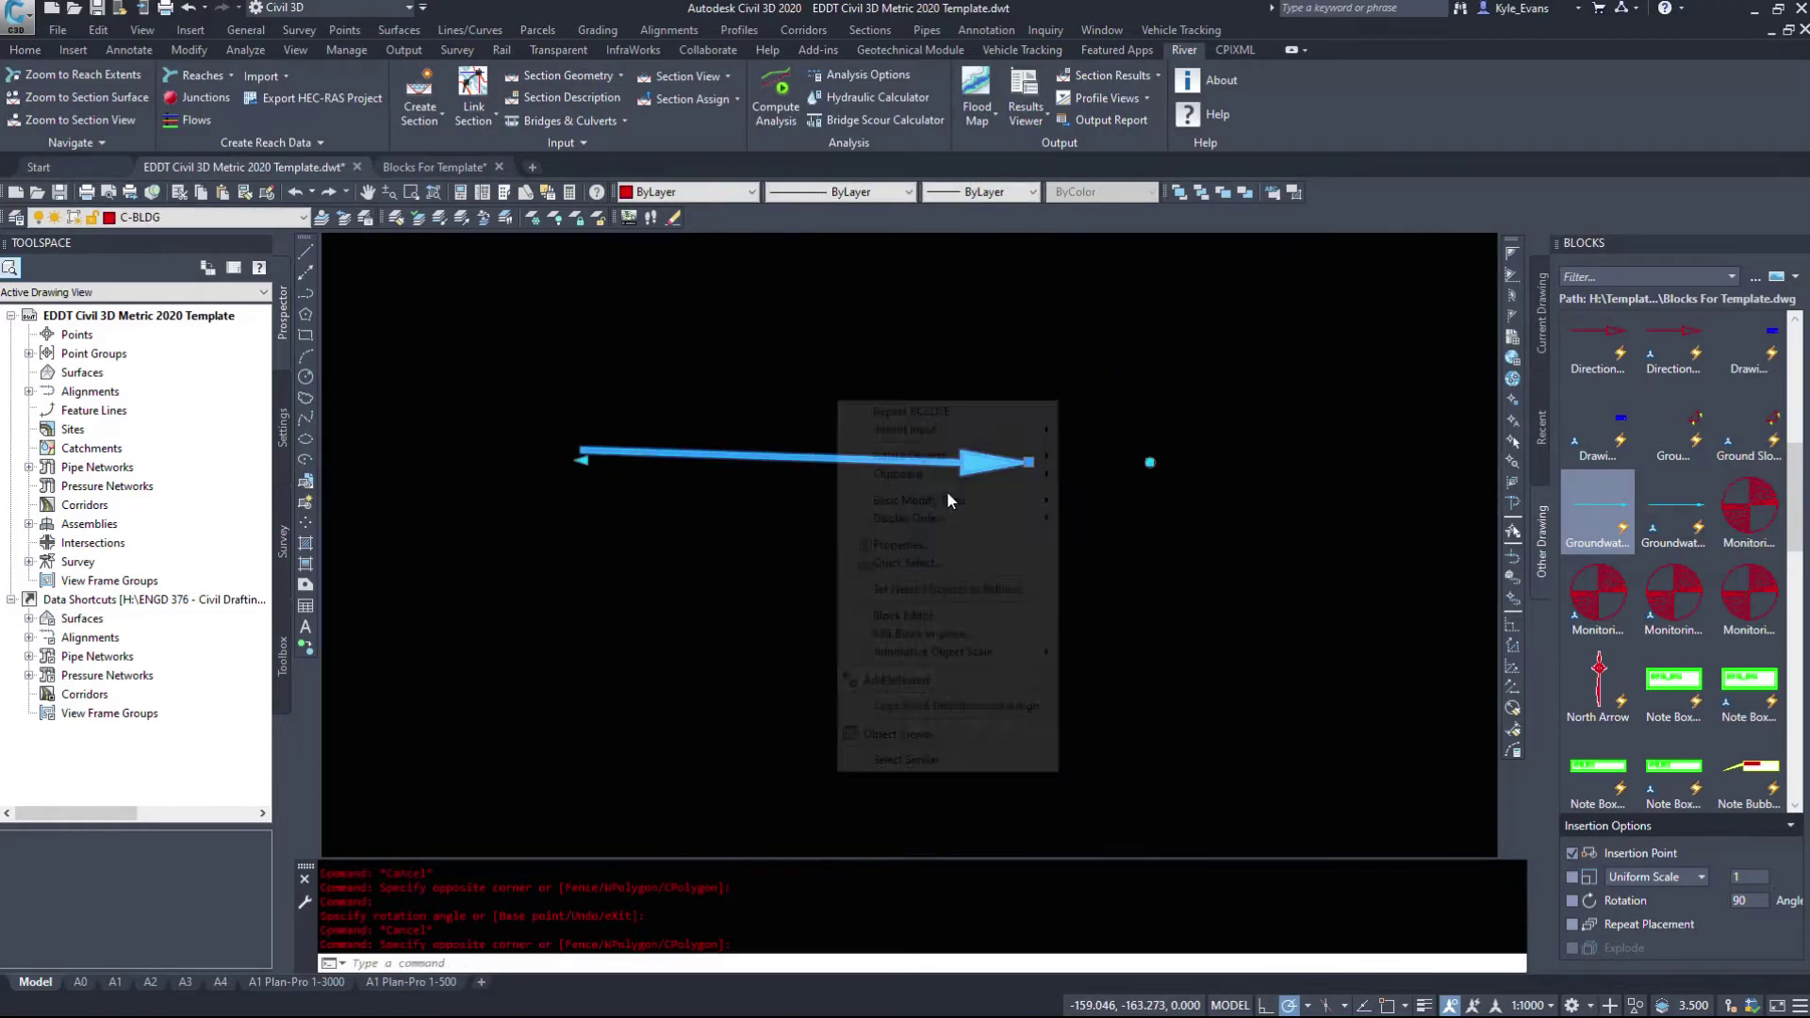
pyautogui.click(900, 545)
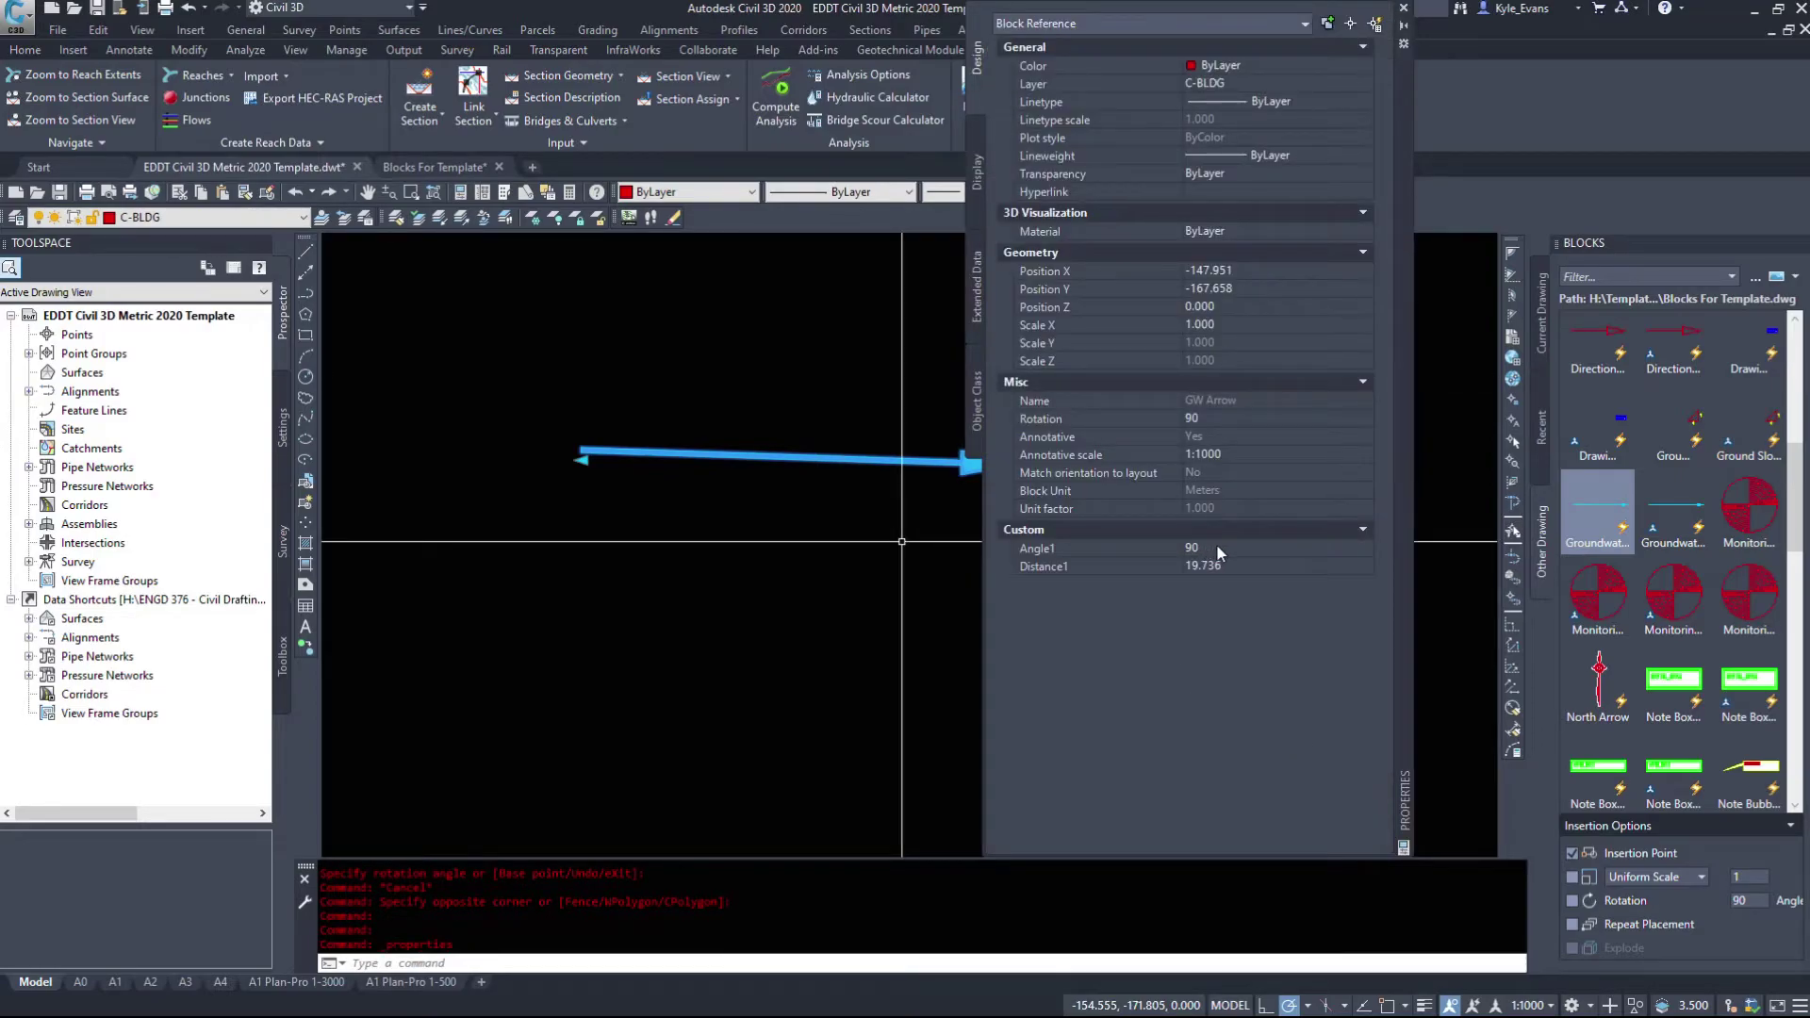
pyautogui.click(1217, 547)
pyautogui.click(1174, 567)
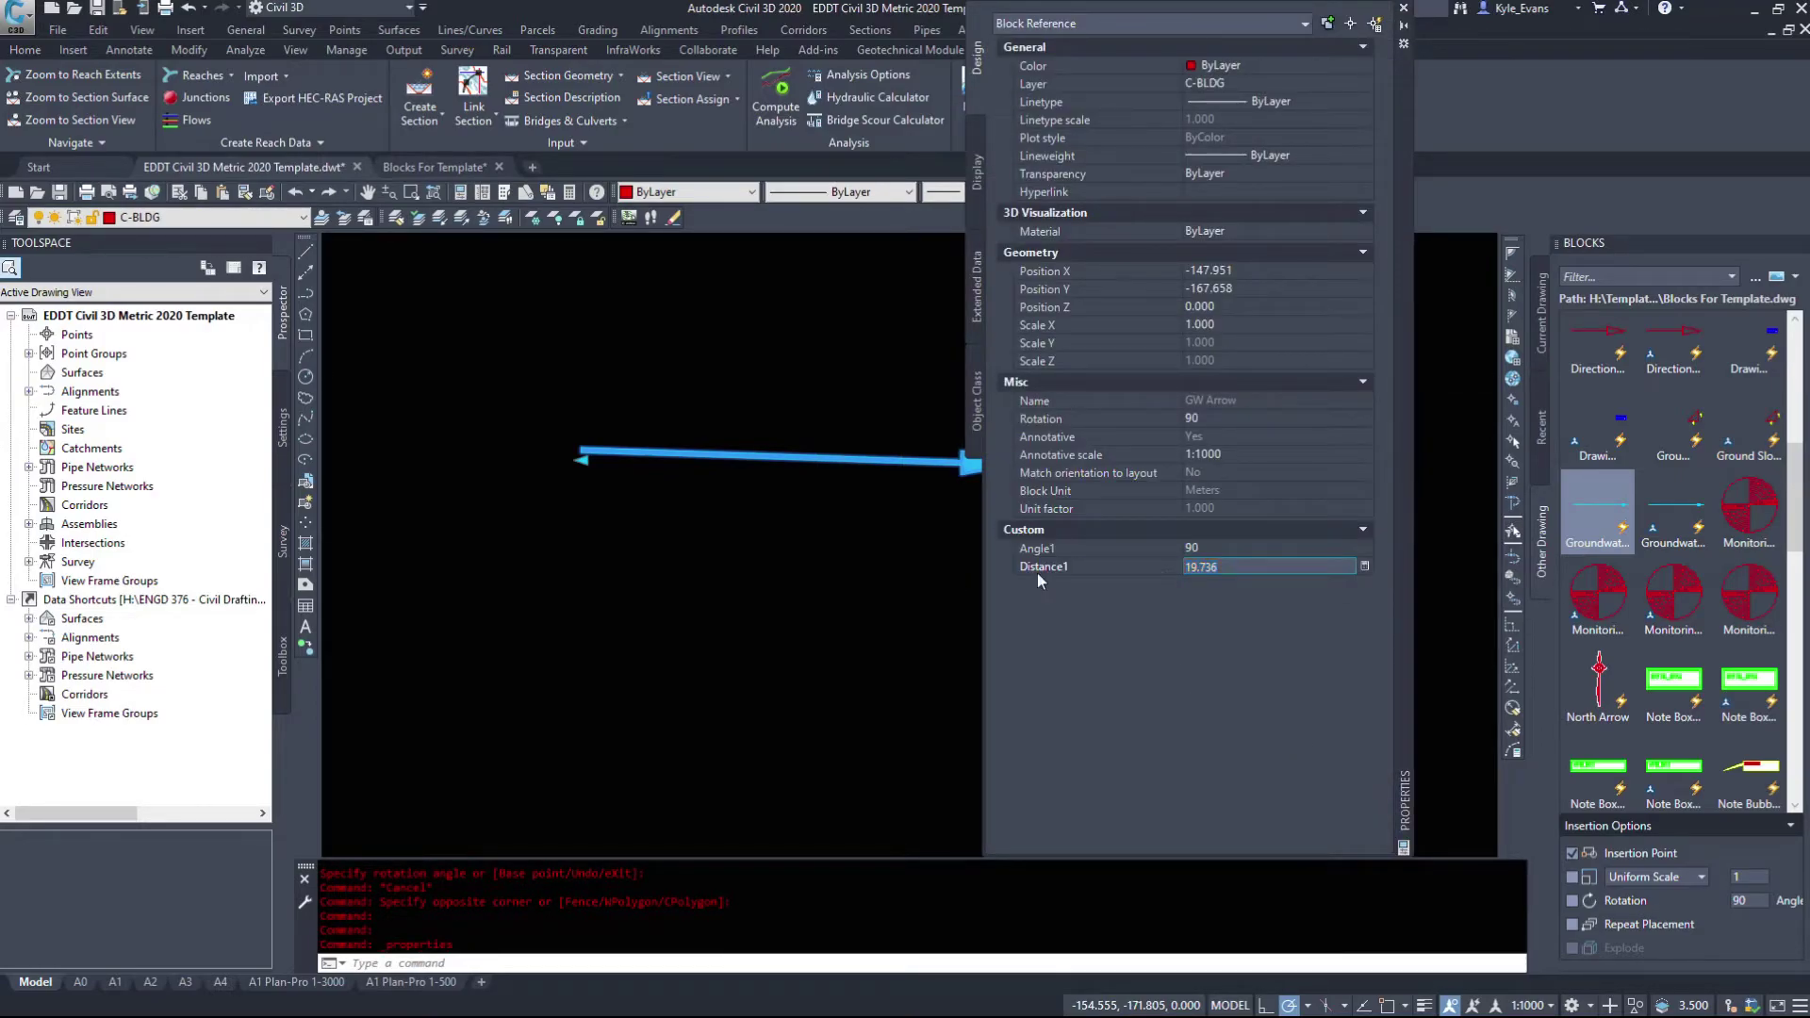
# Shorten the arrow to a Distance1 of 13.271 with its tail grip, stretch it back out, and close the properties.
pyautogui.click(590, 459)
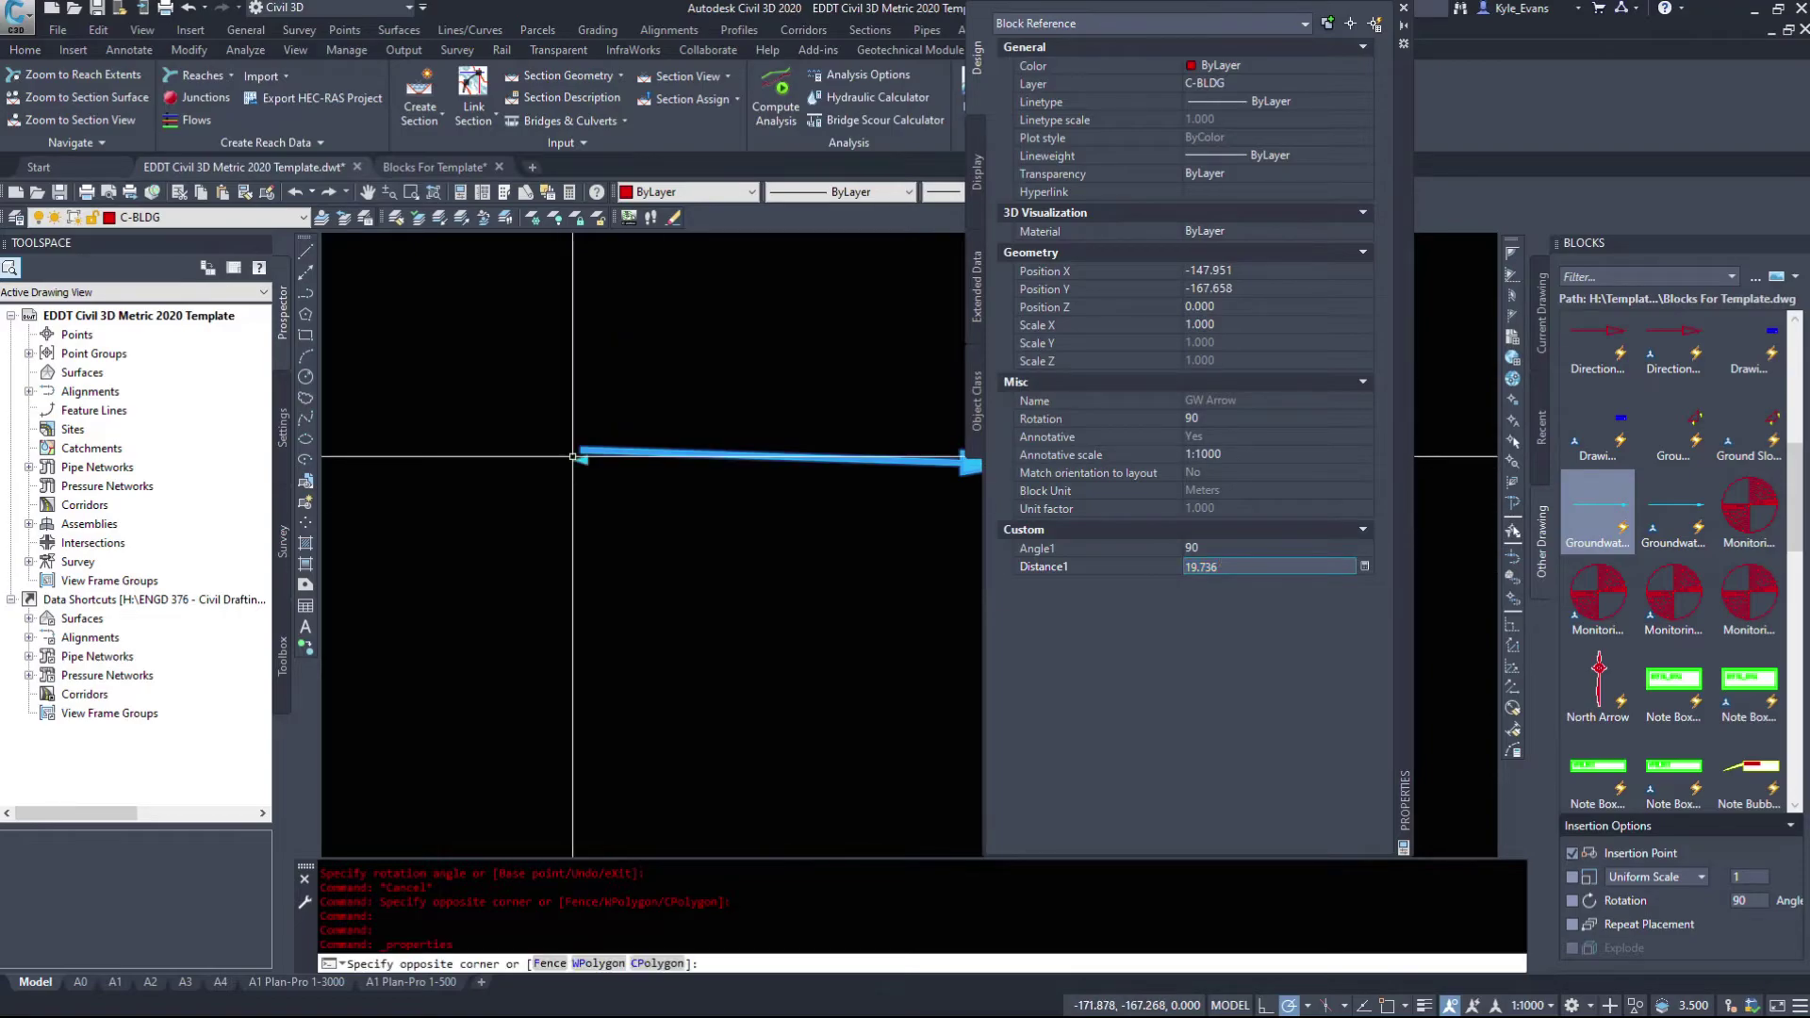
pyautogui.click(578, 459)
pyautogui.click(581, 460)
pyautogui.click(708, 472)
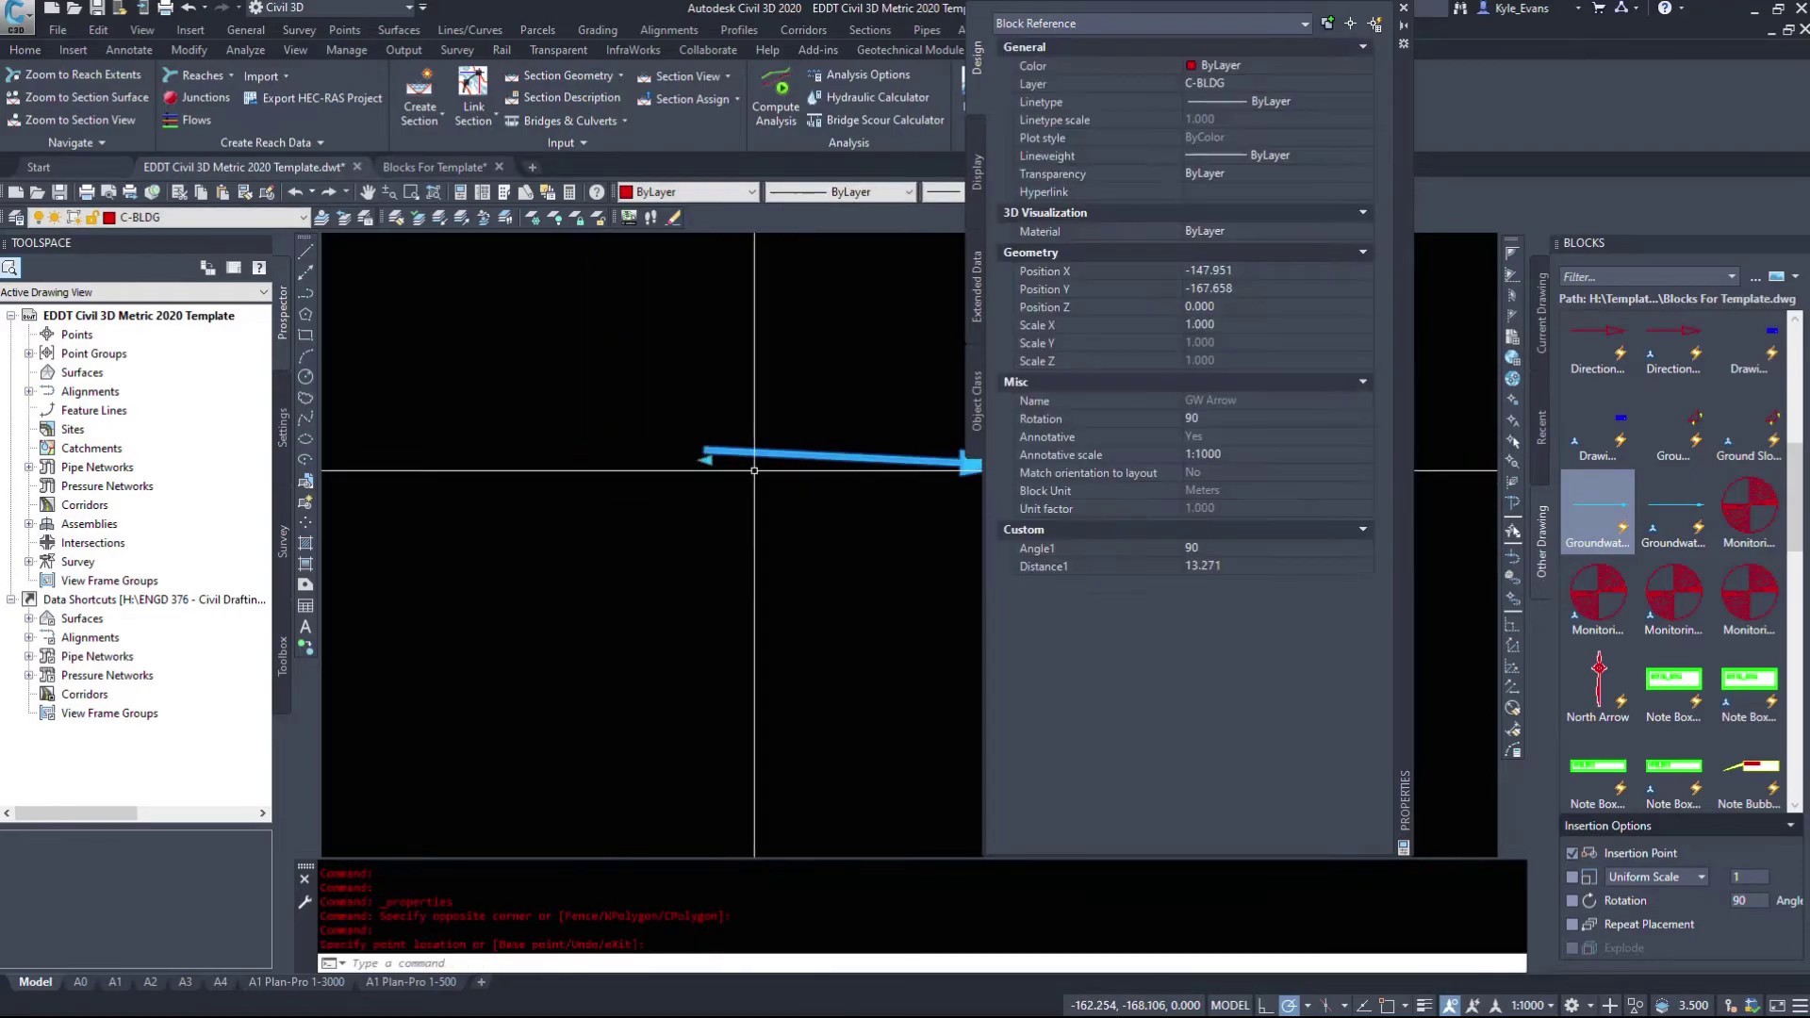
pyautogui.click(707, 460)
pyautogui.click(582, 464)
pyautogui.press('Escape')
pyautogui.click(1403, 8)
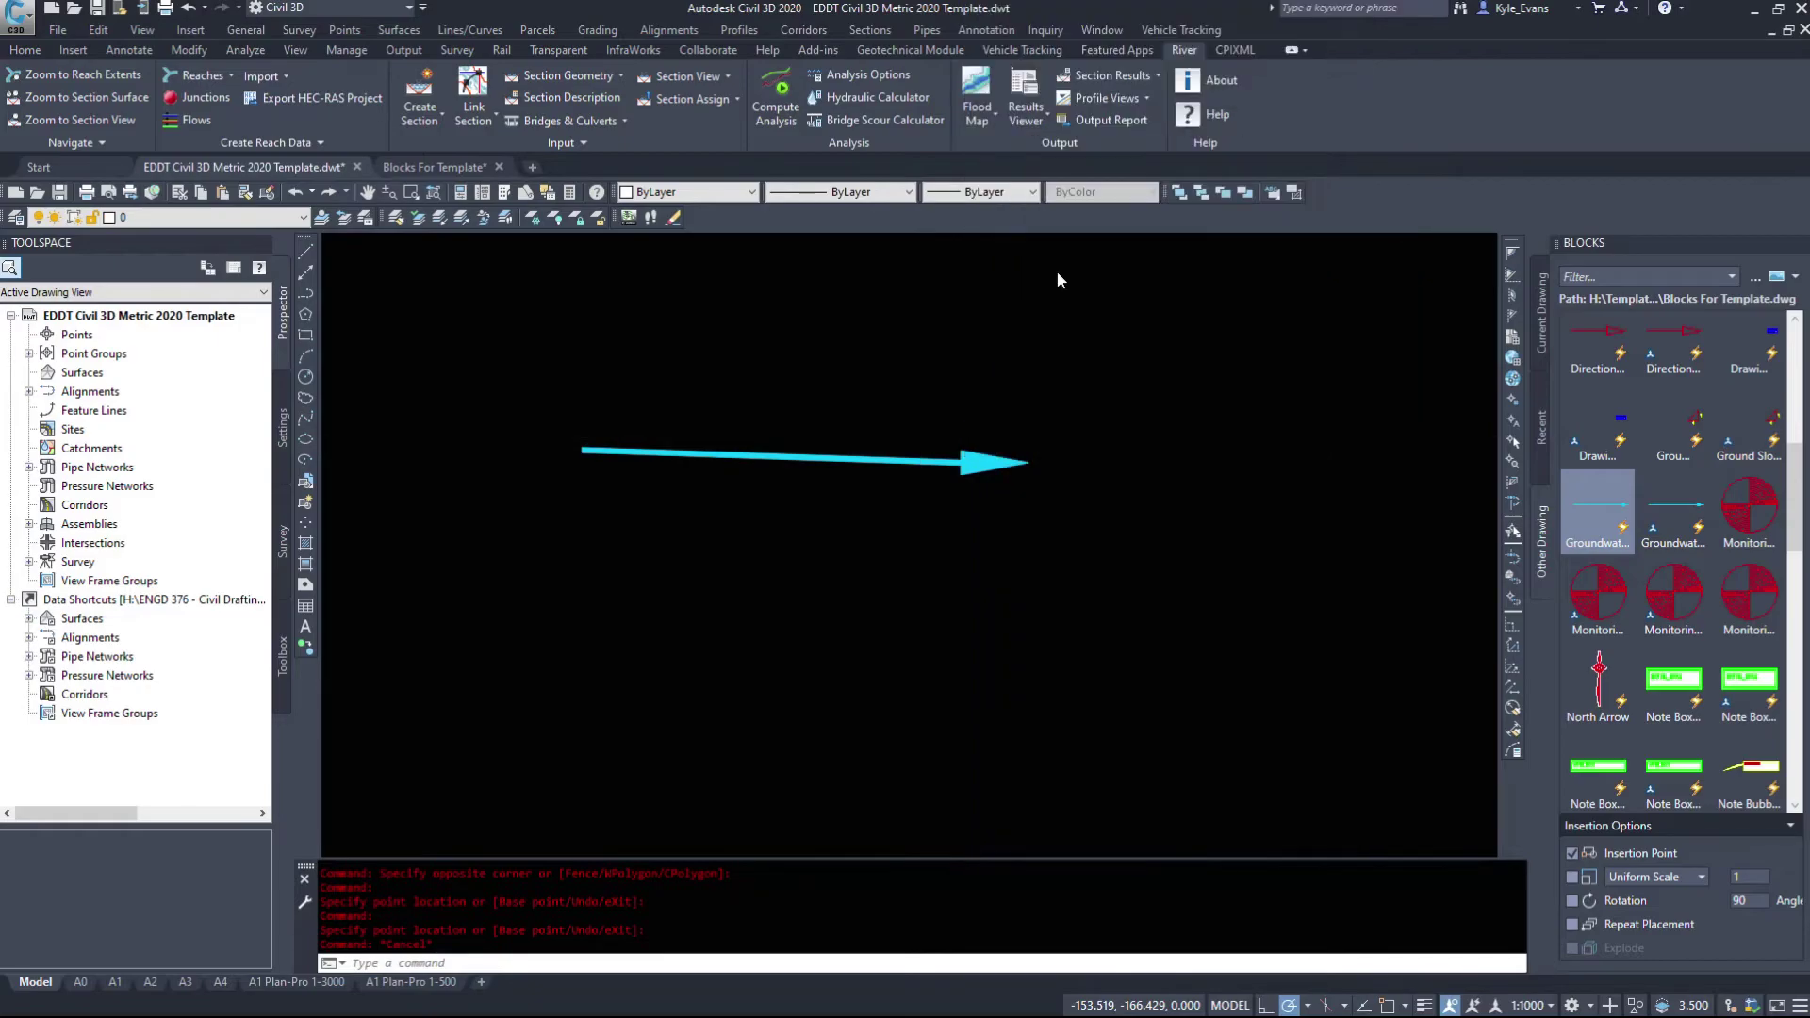
# Open the groundwater arrow block in the Block Editor.
pyautogui.press('Escape')
pyautogui.click(869, 577)
pyautogui.click(633, 353)
pyautogui.rightClick(630, 349)
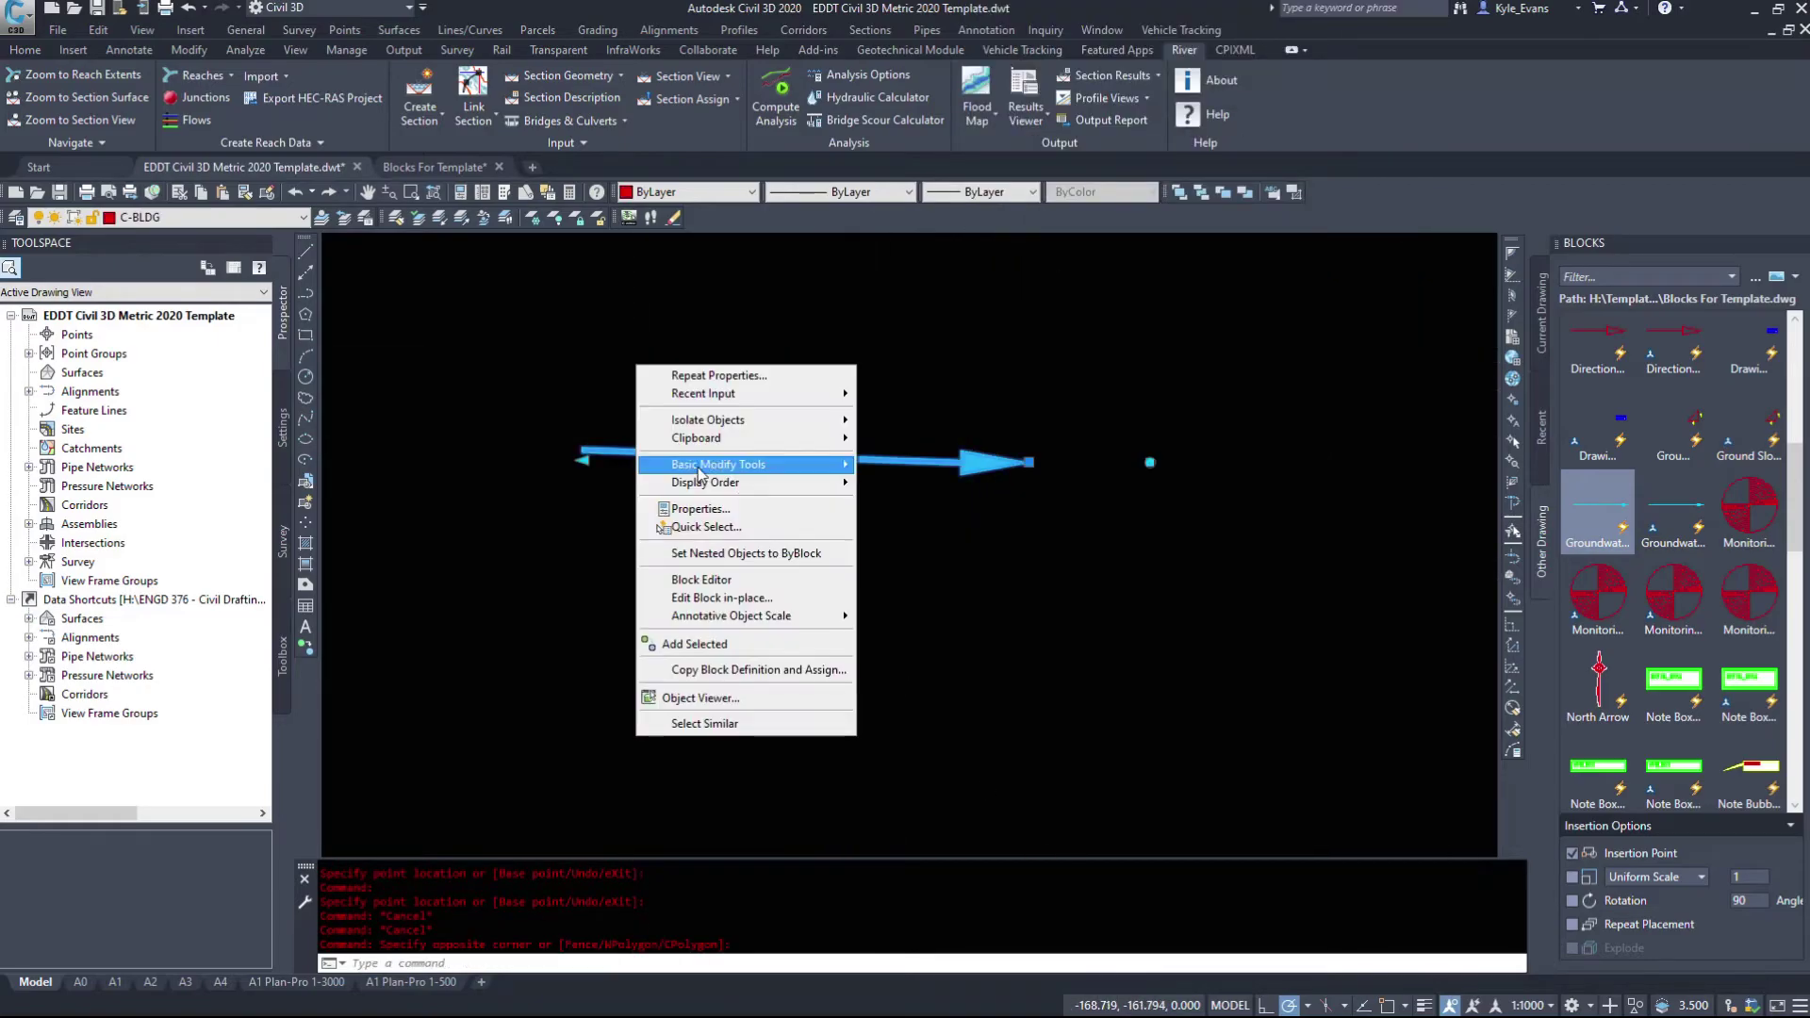
pyautogui.click(736, 585)
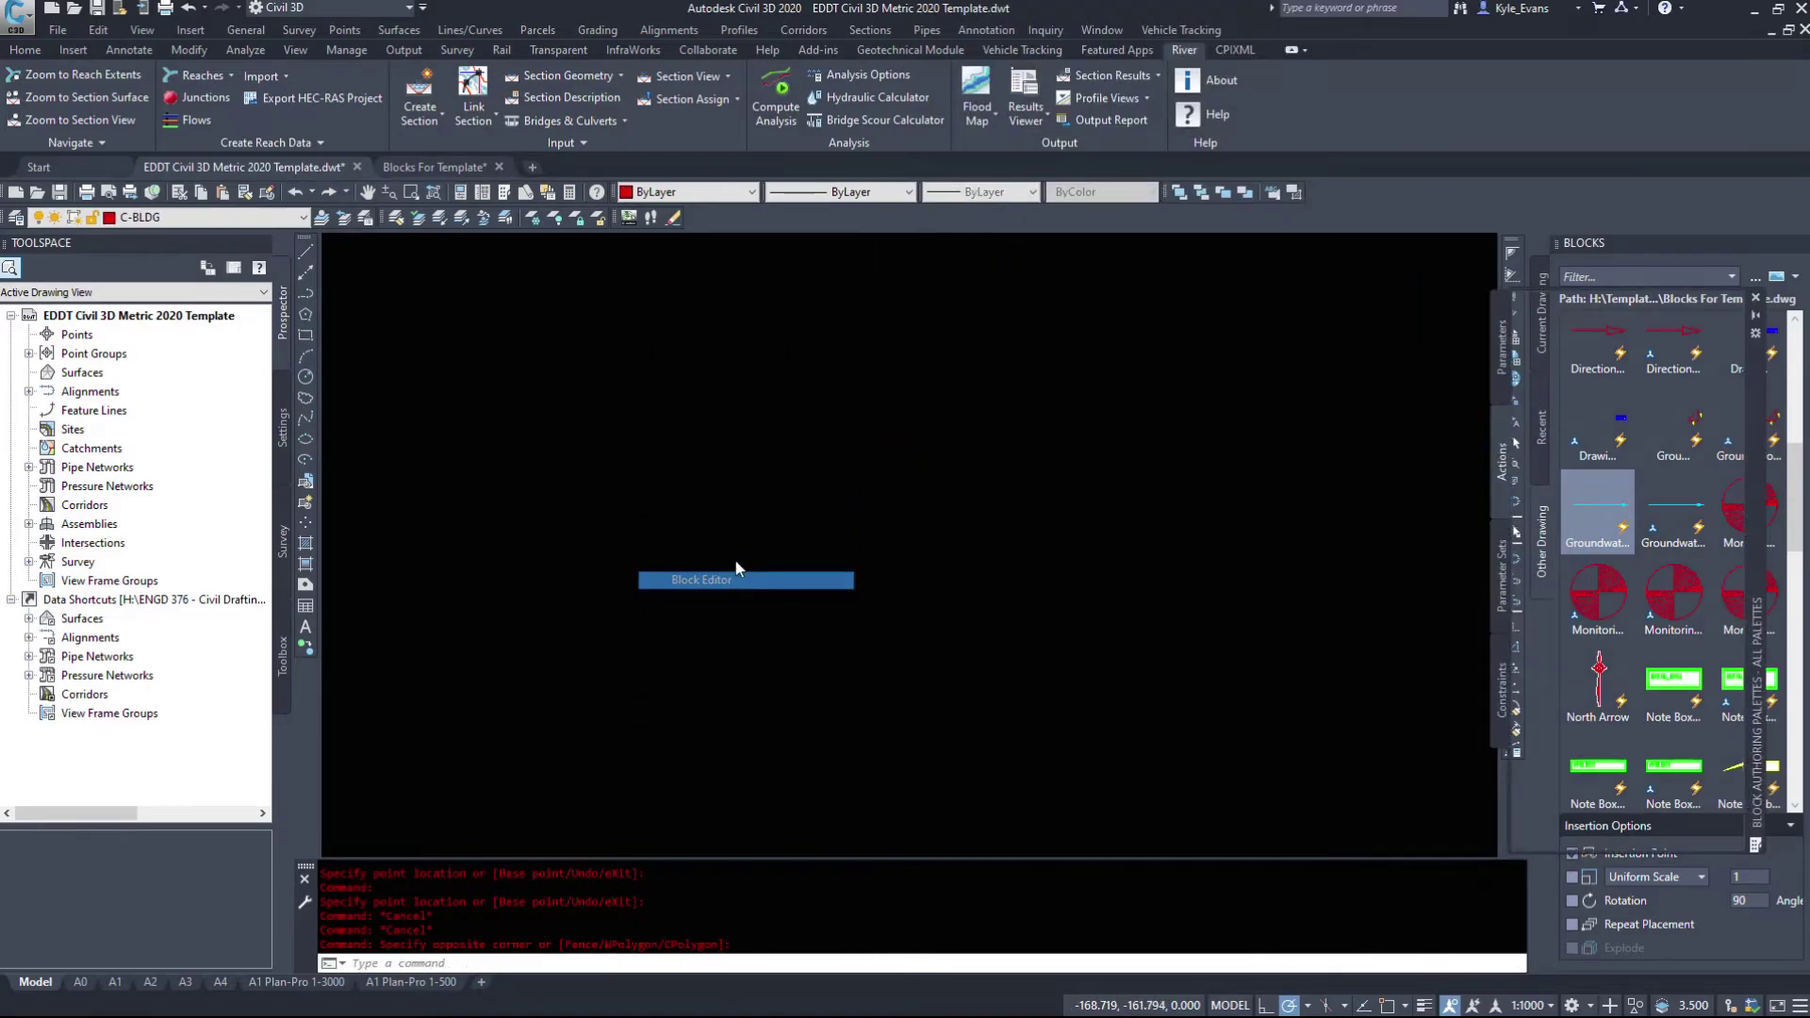
# Modify the Rotate action's selection set, adding the whole arrow together with its linear parameter and stretch action.
pyautogui.rightClick(1406, 582)
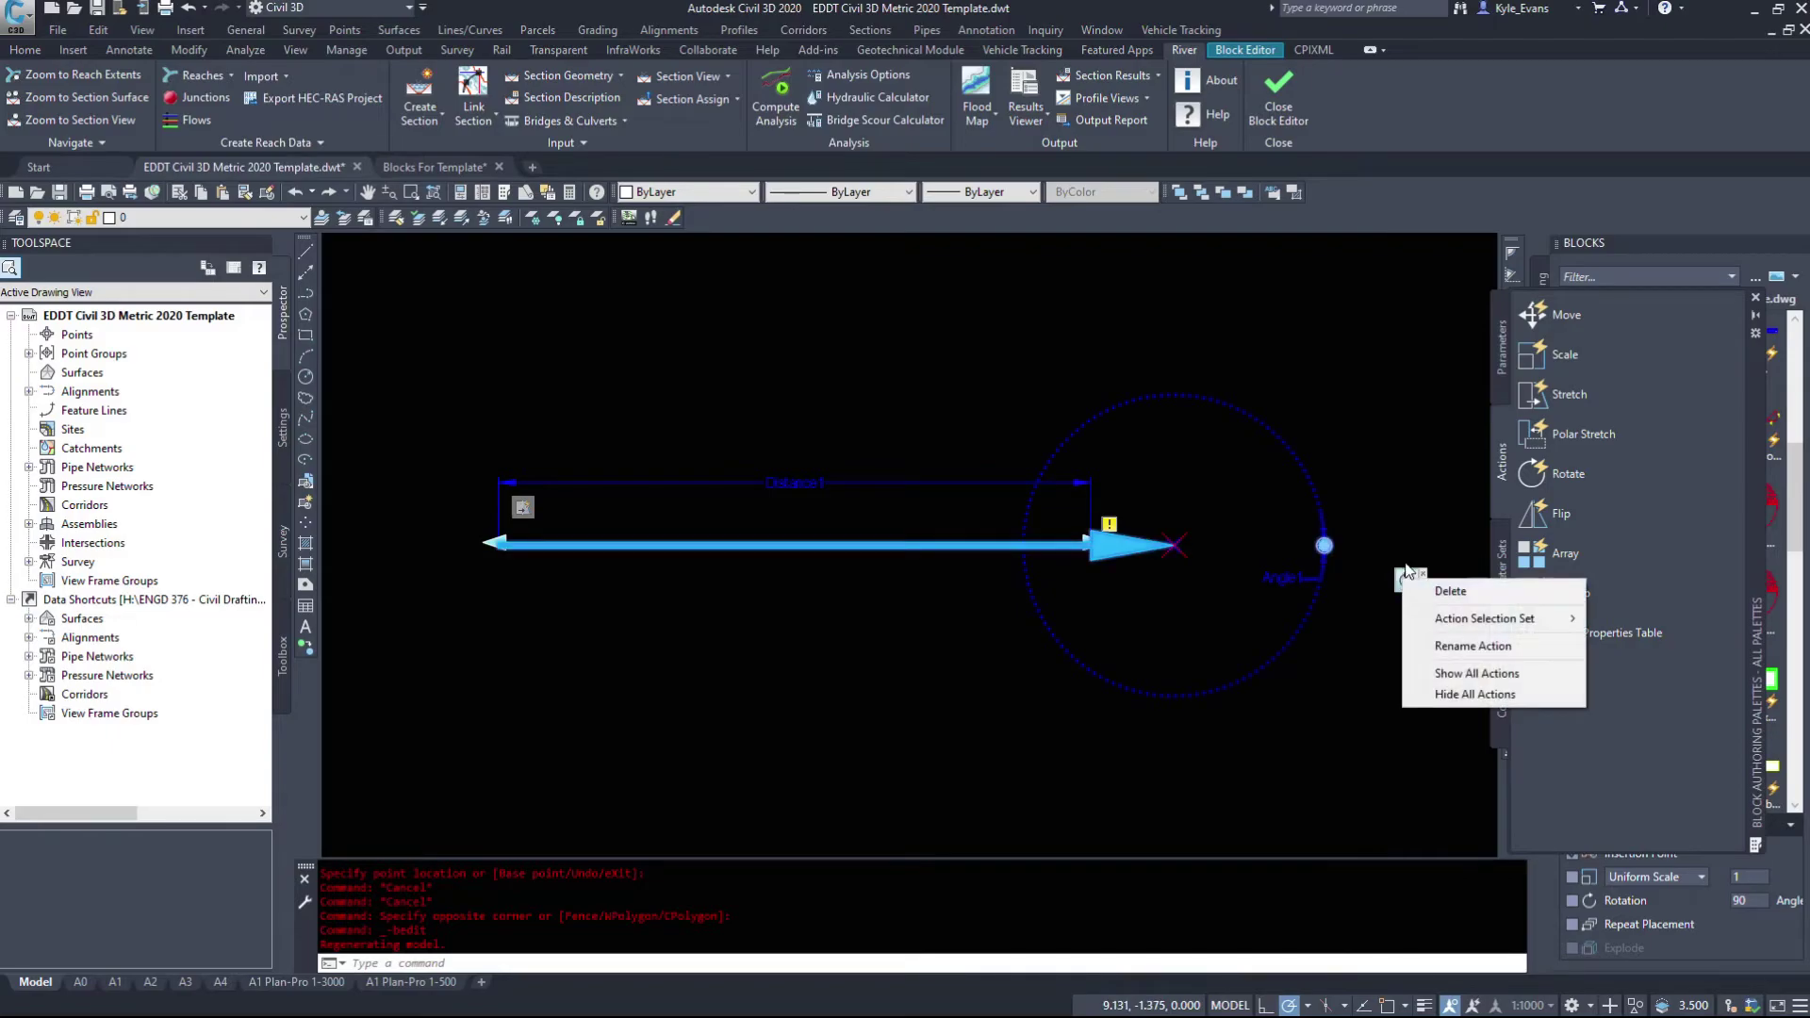
pyautogui.moveTo(1498, 623)
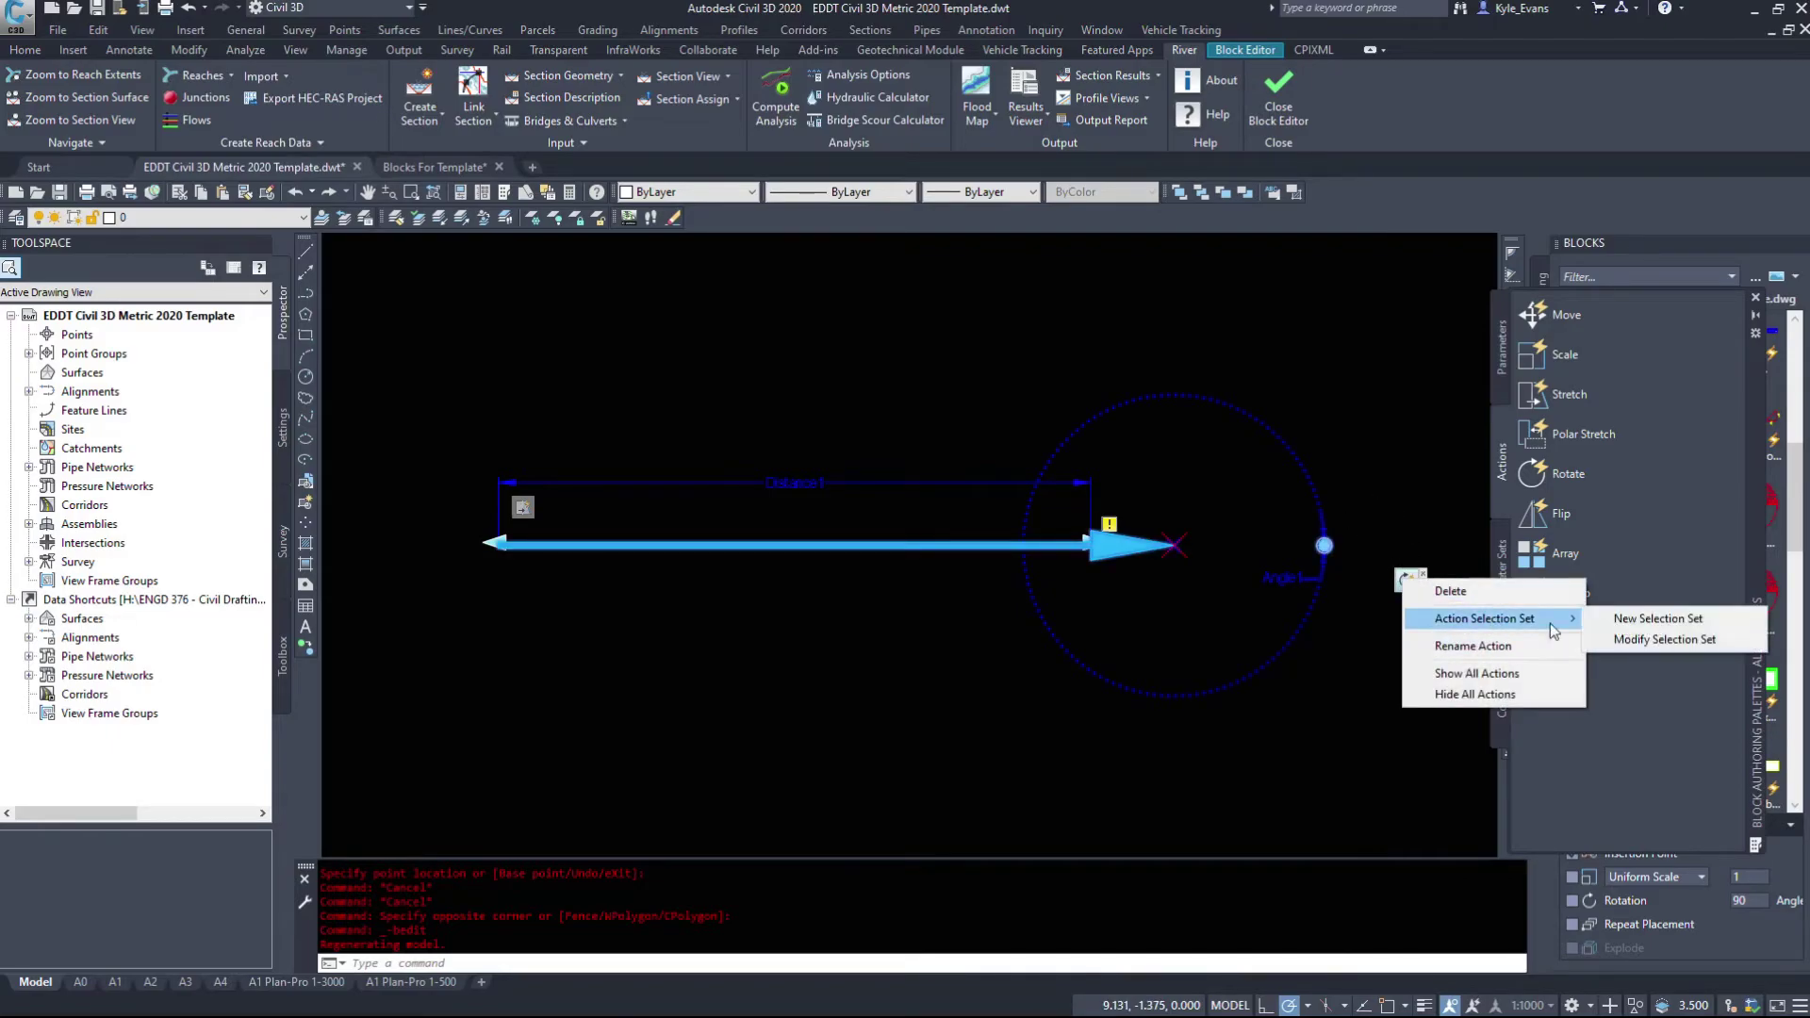
pyautogui.click(1660, 642)
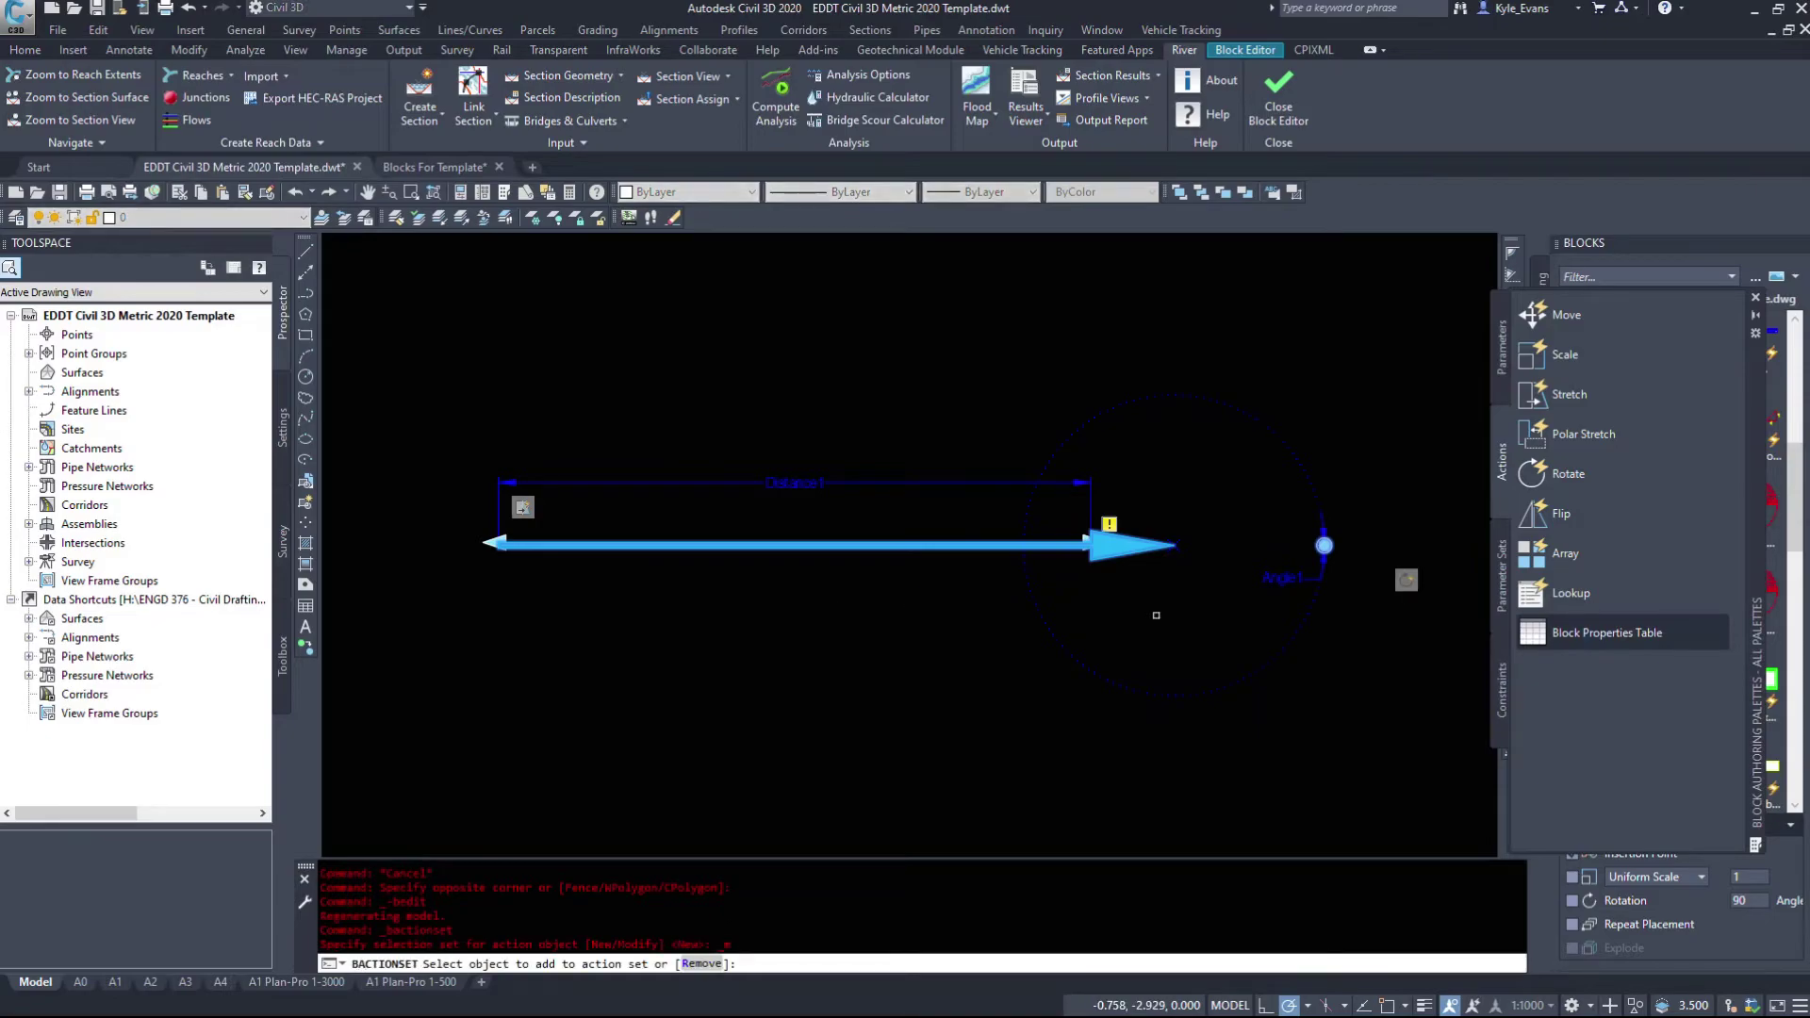
pyautogui.click(1259, 749)
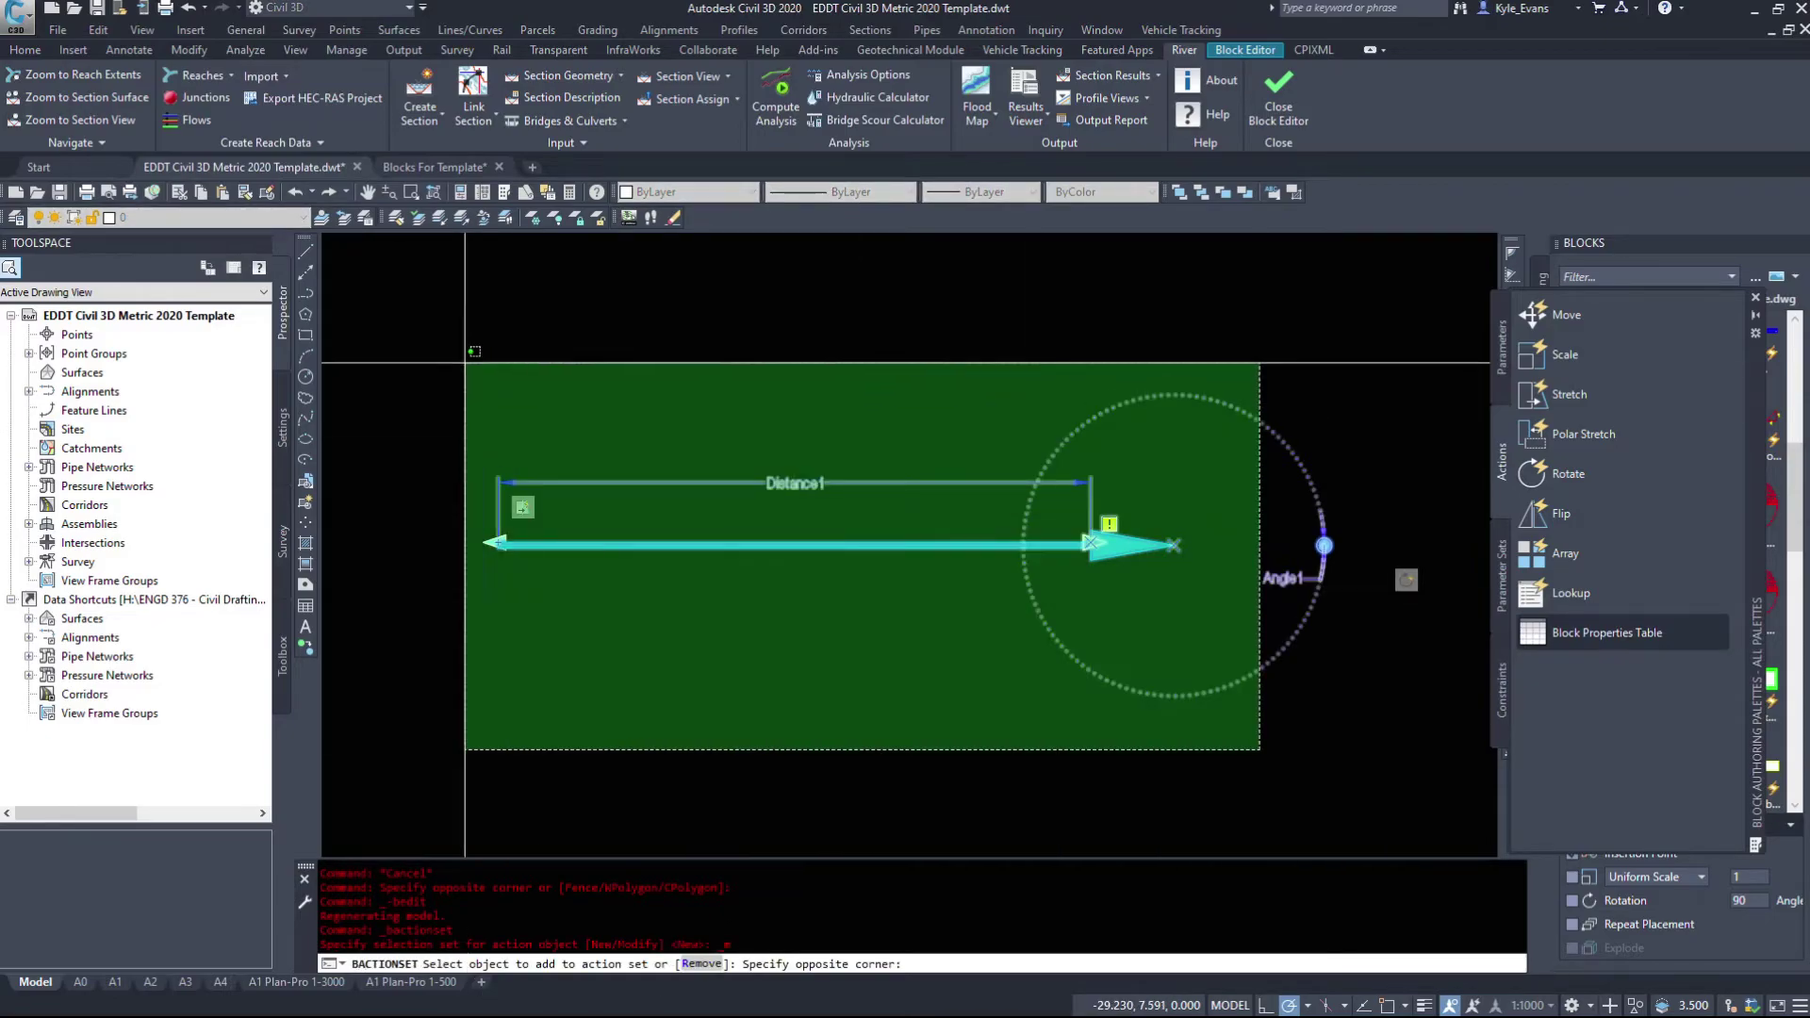
pyautogui.click(374, 307)
pyautogui.rightClick(709, 367)
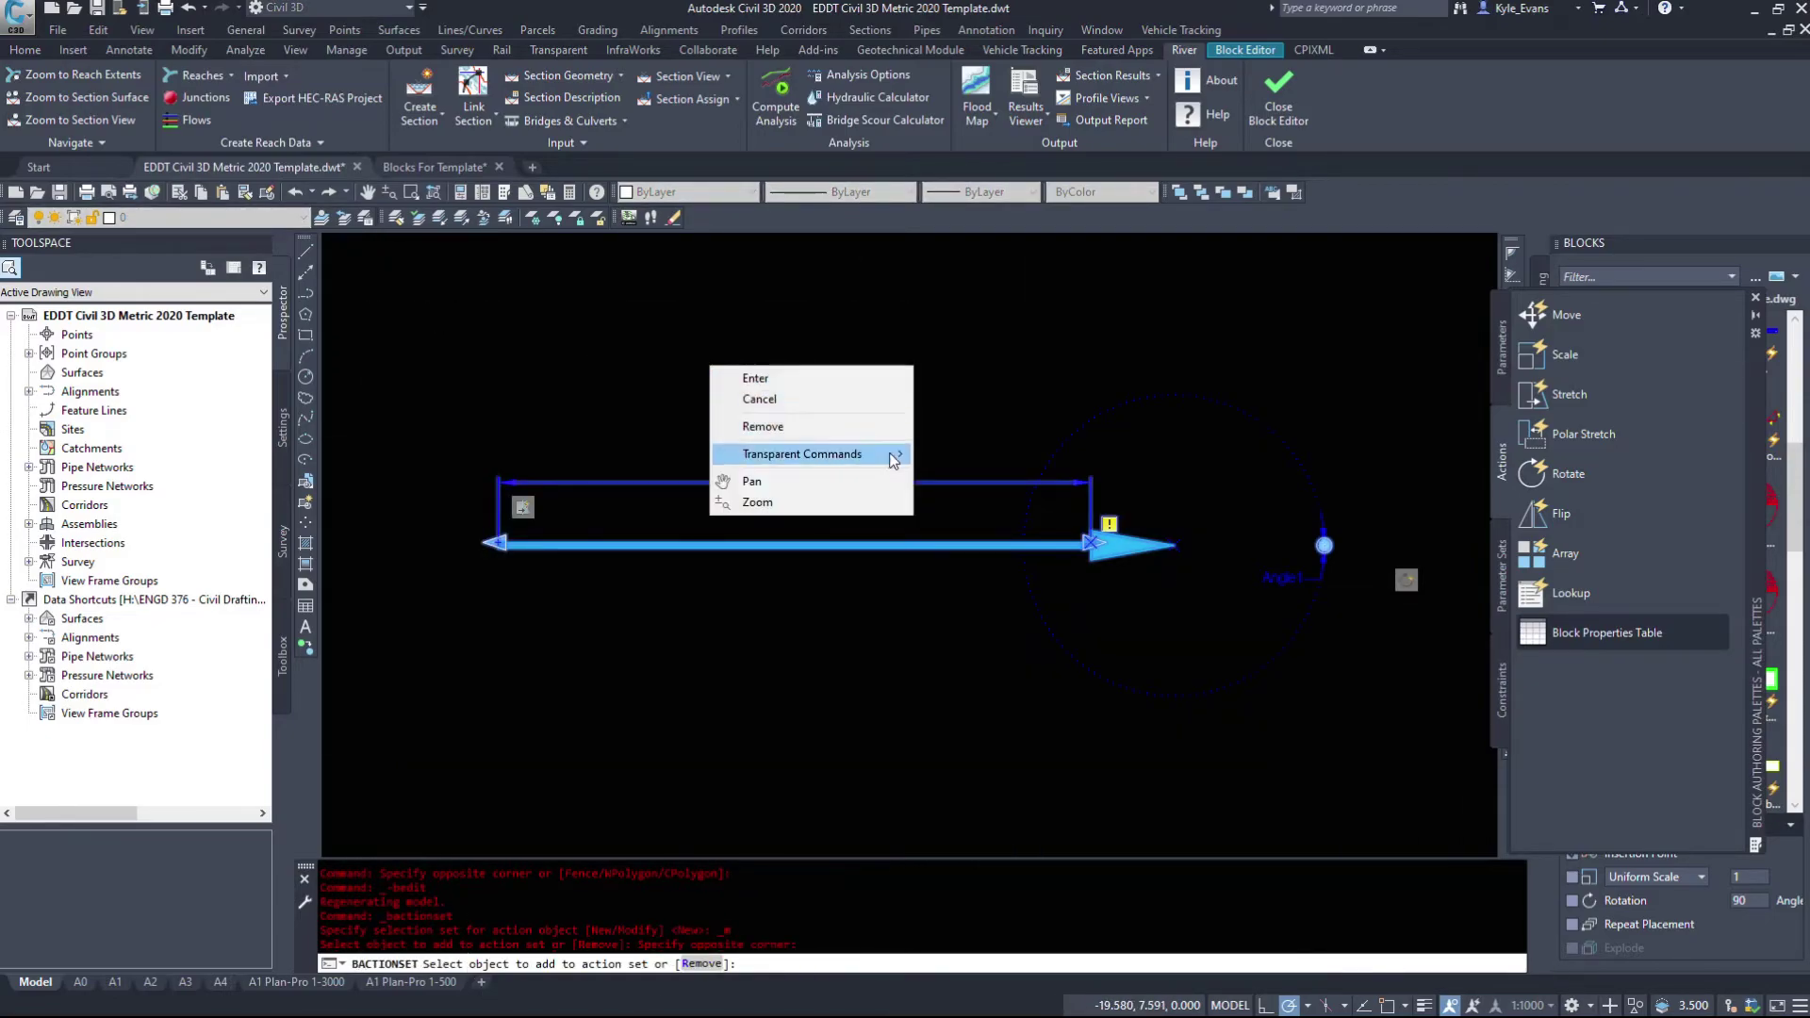
pyautogui.click(760, 375)
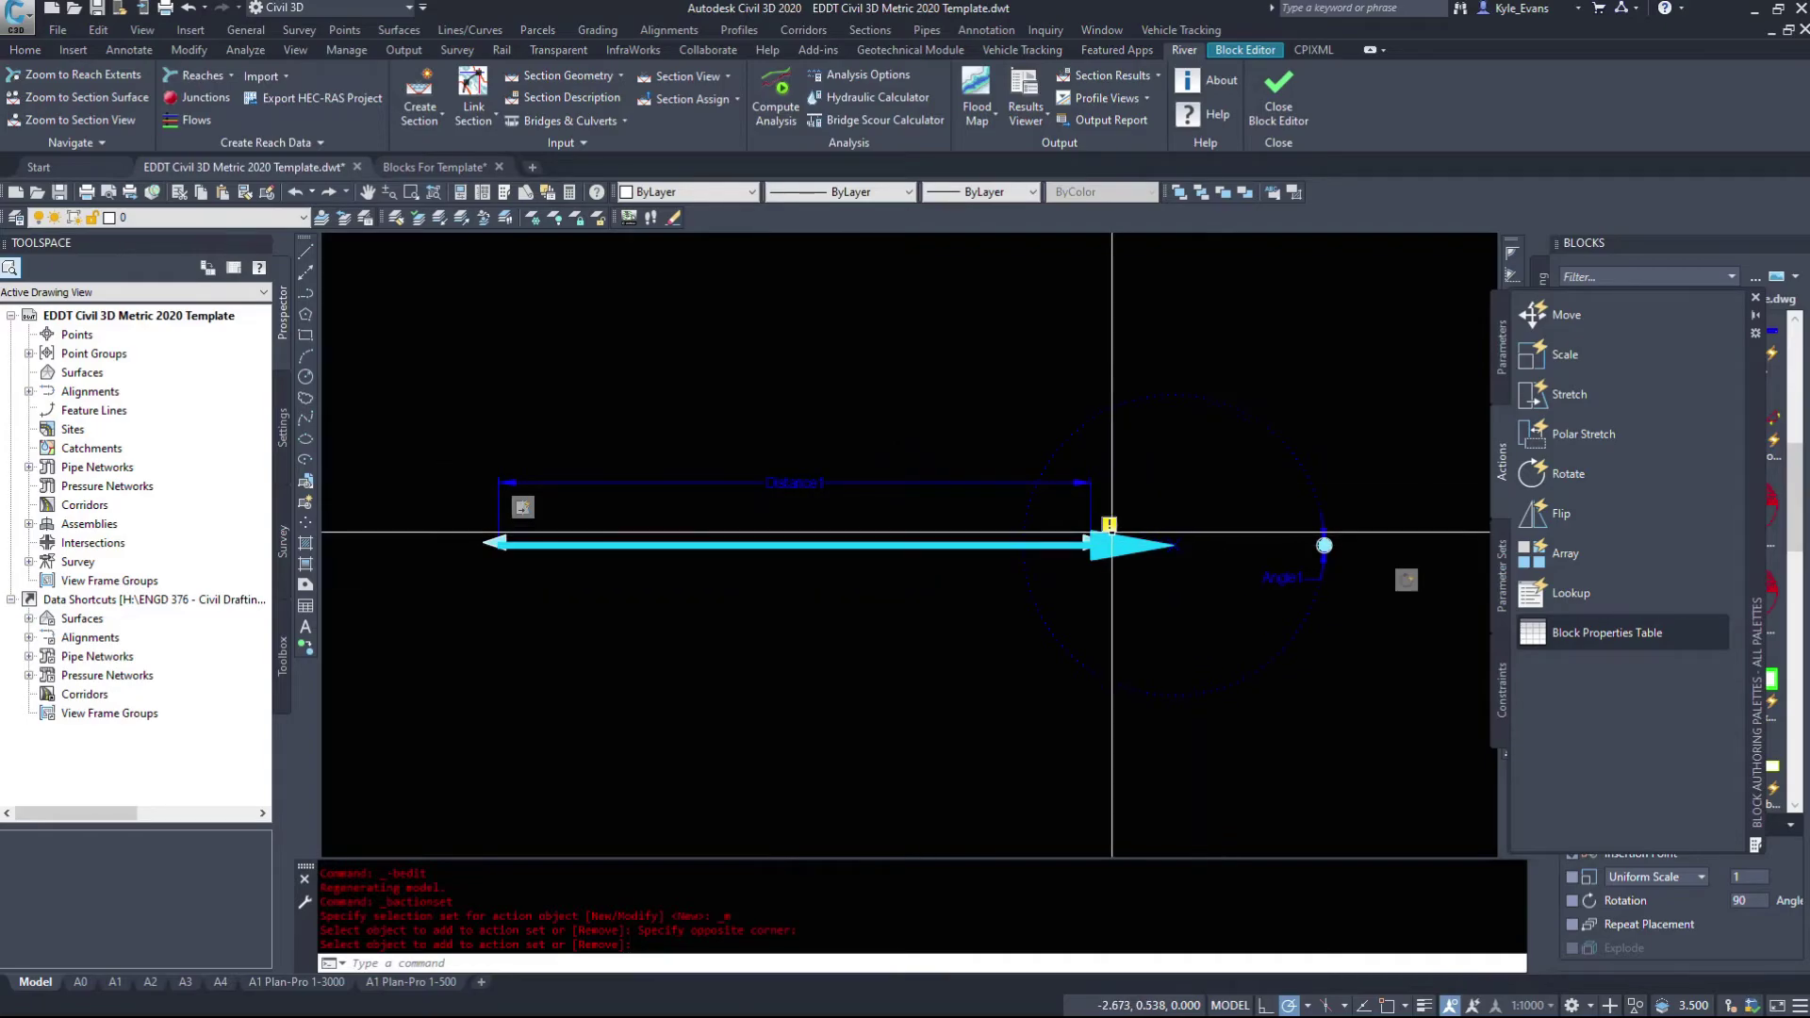
# Close the Block Editor saving the changes and regenerate the whole drawing with REA.
pyautogui.click(1291, 88)
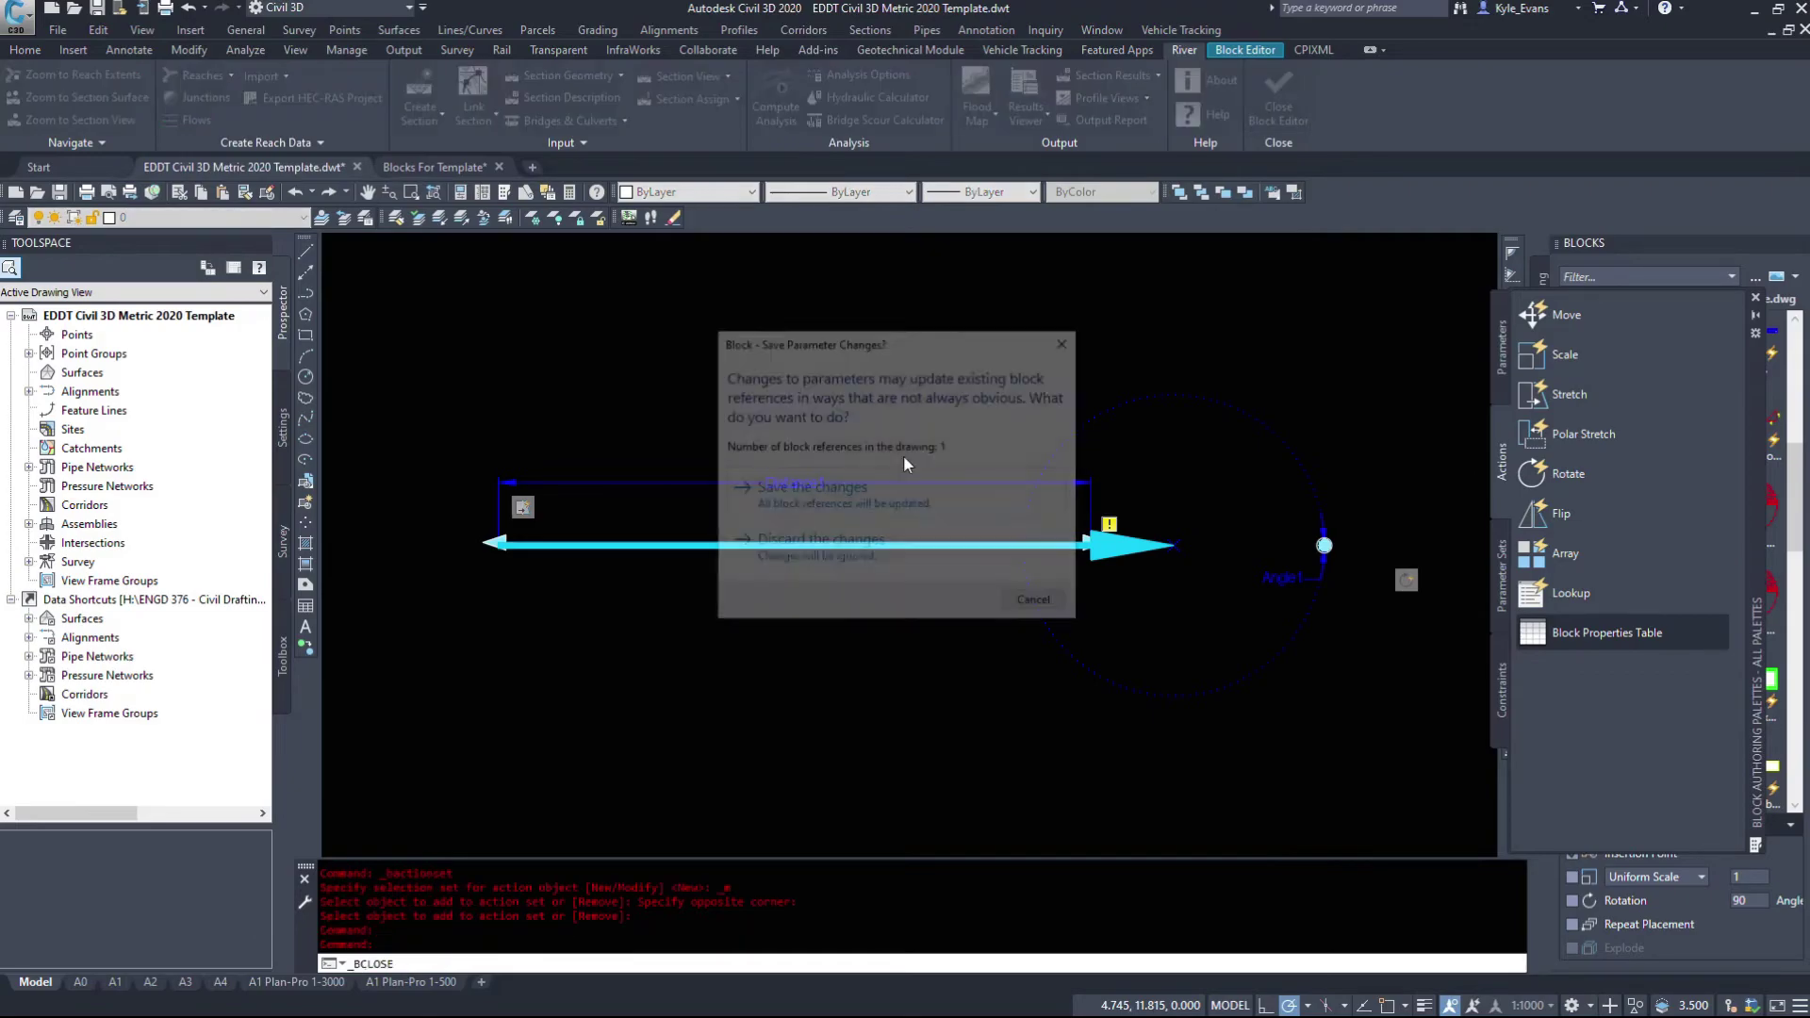
pyautogui.click(809, 491)
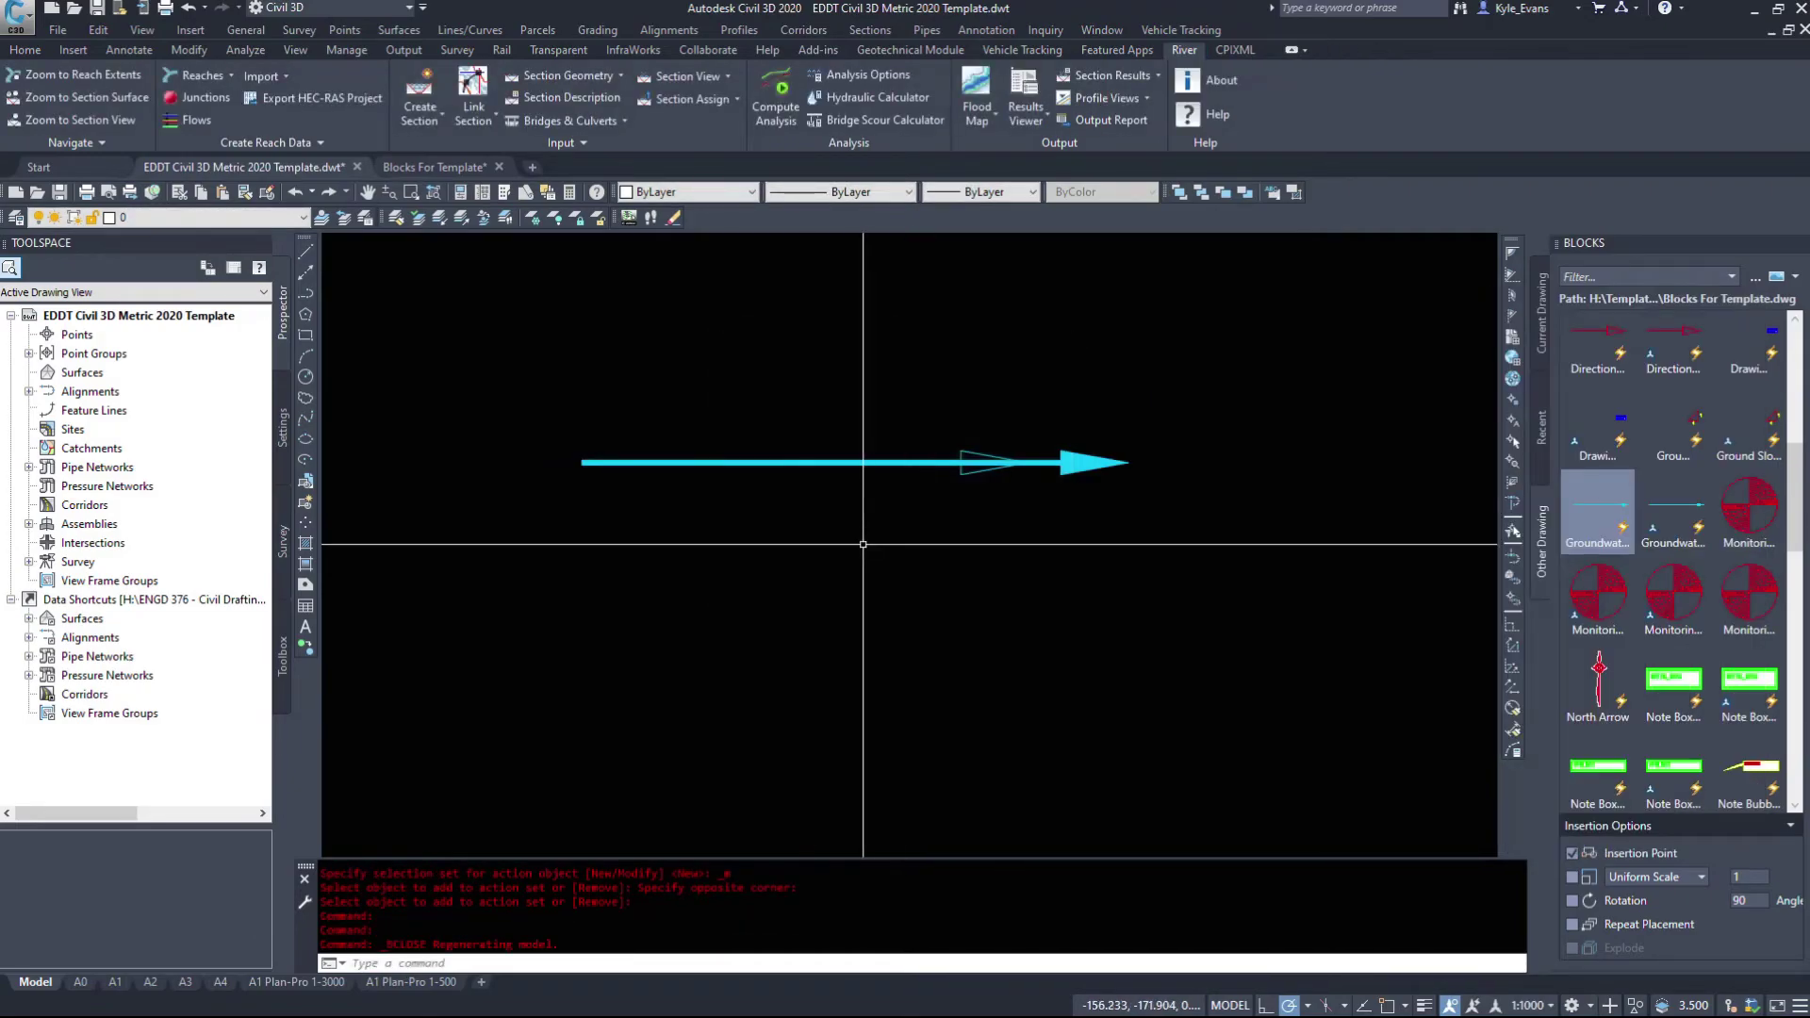
pyautogui.write('REA')
pyautogui.press('Return')
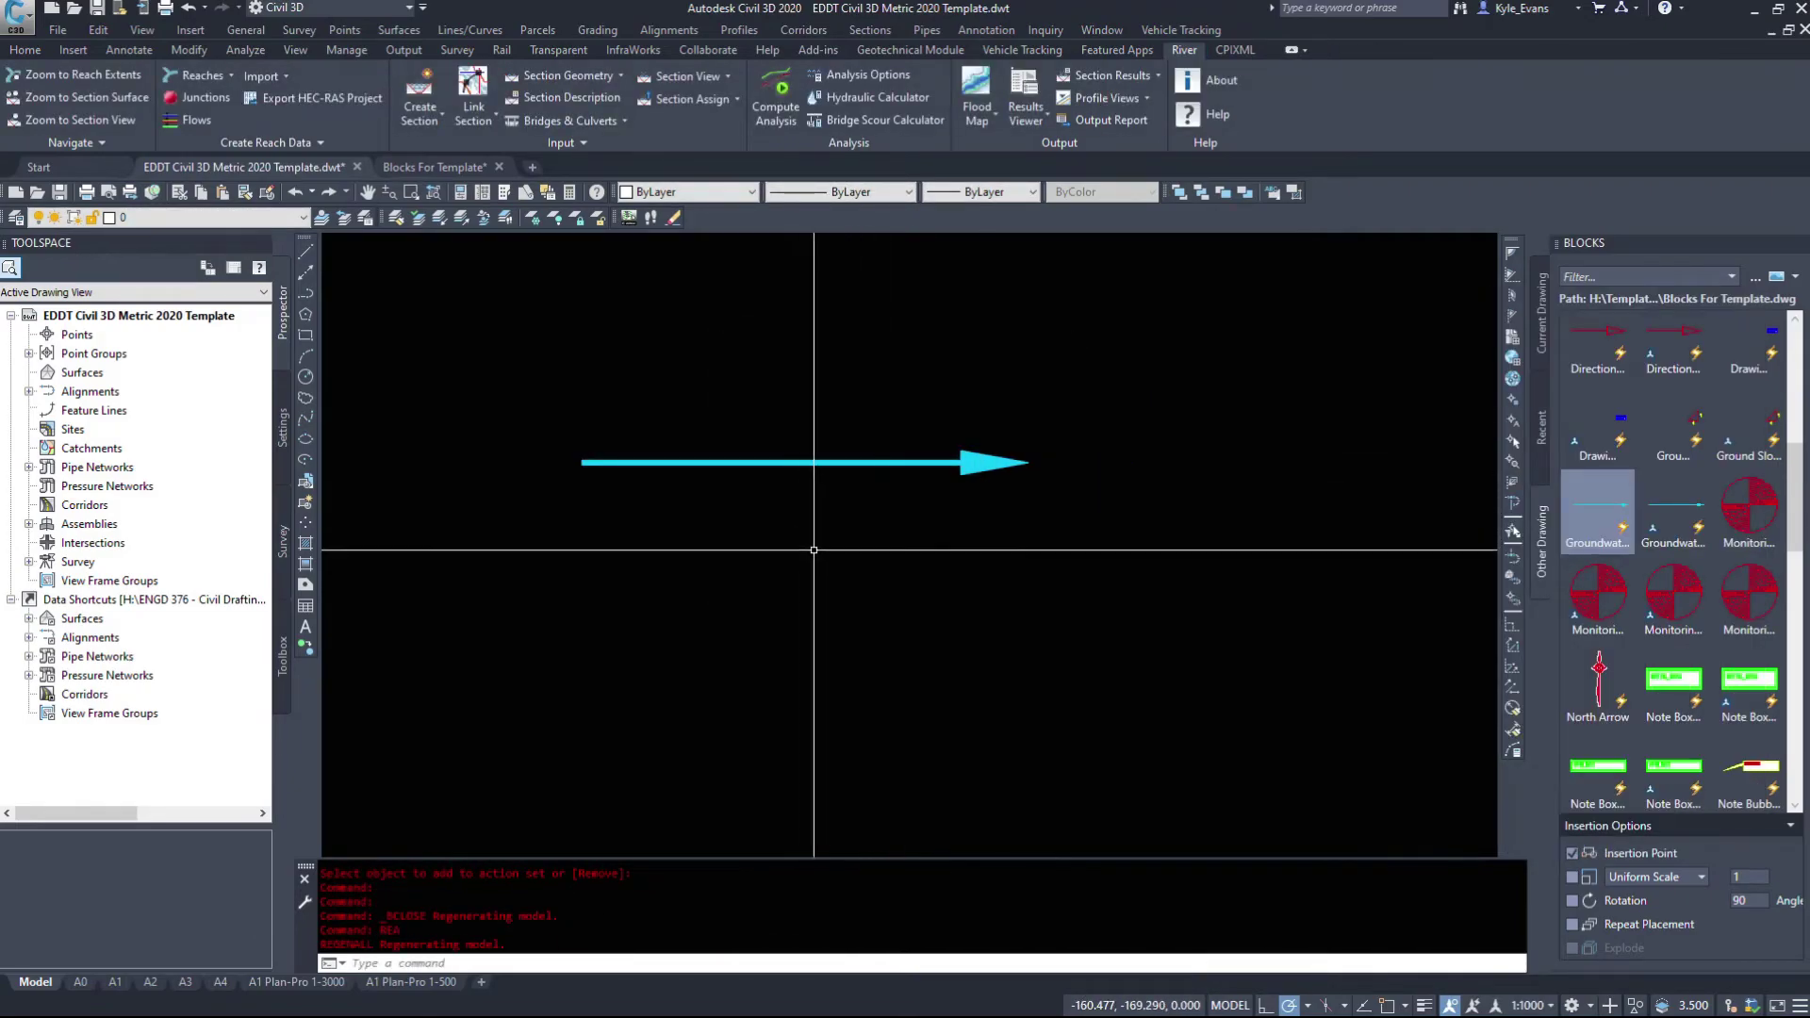
# Rotate the arrow about its tip so the tail rises, and shorten it with the stretch grip along its rotated axis.
pyautogui.click(929, 477)
pyautogui.click(699, 428)
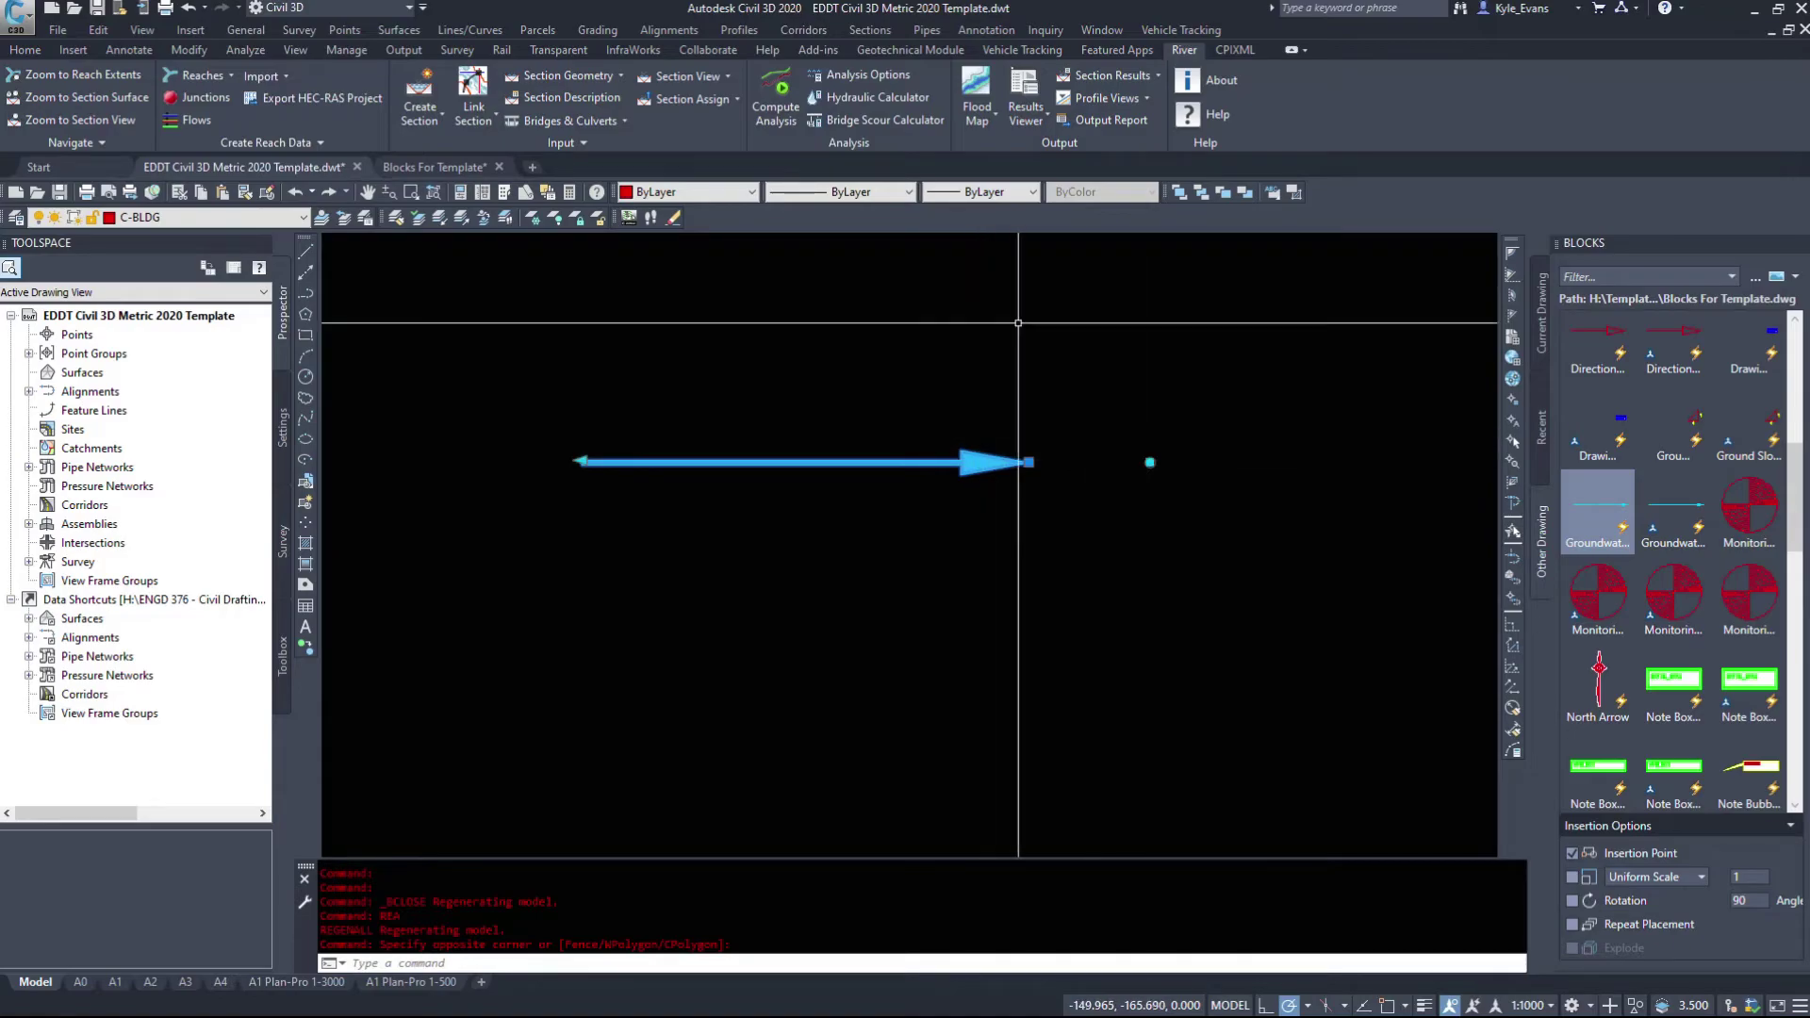
pyautogui.click(1150, 462)
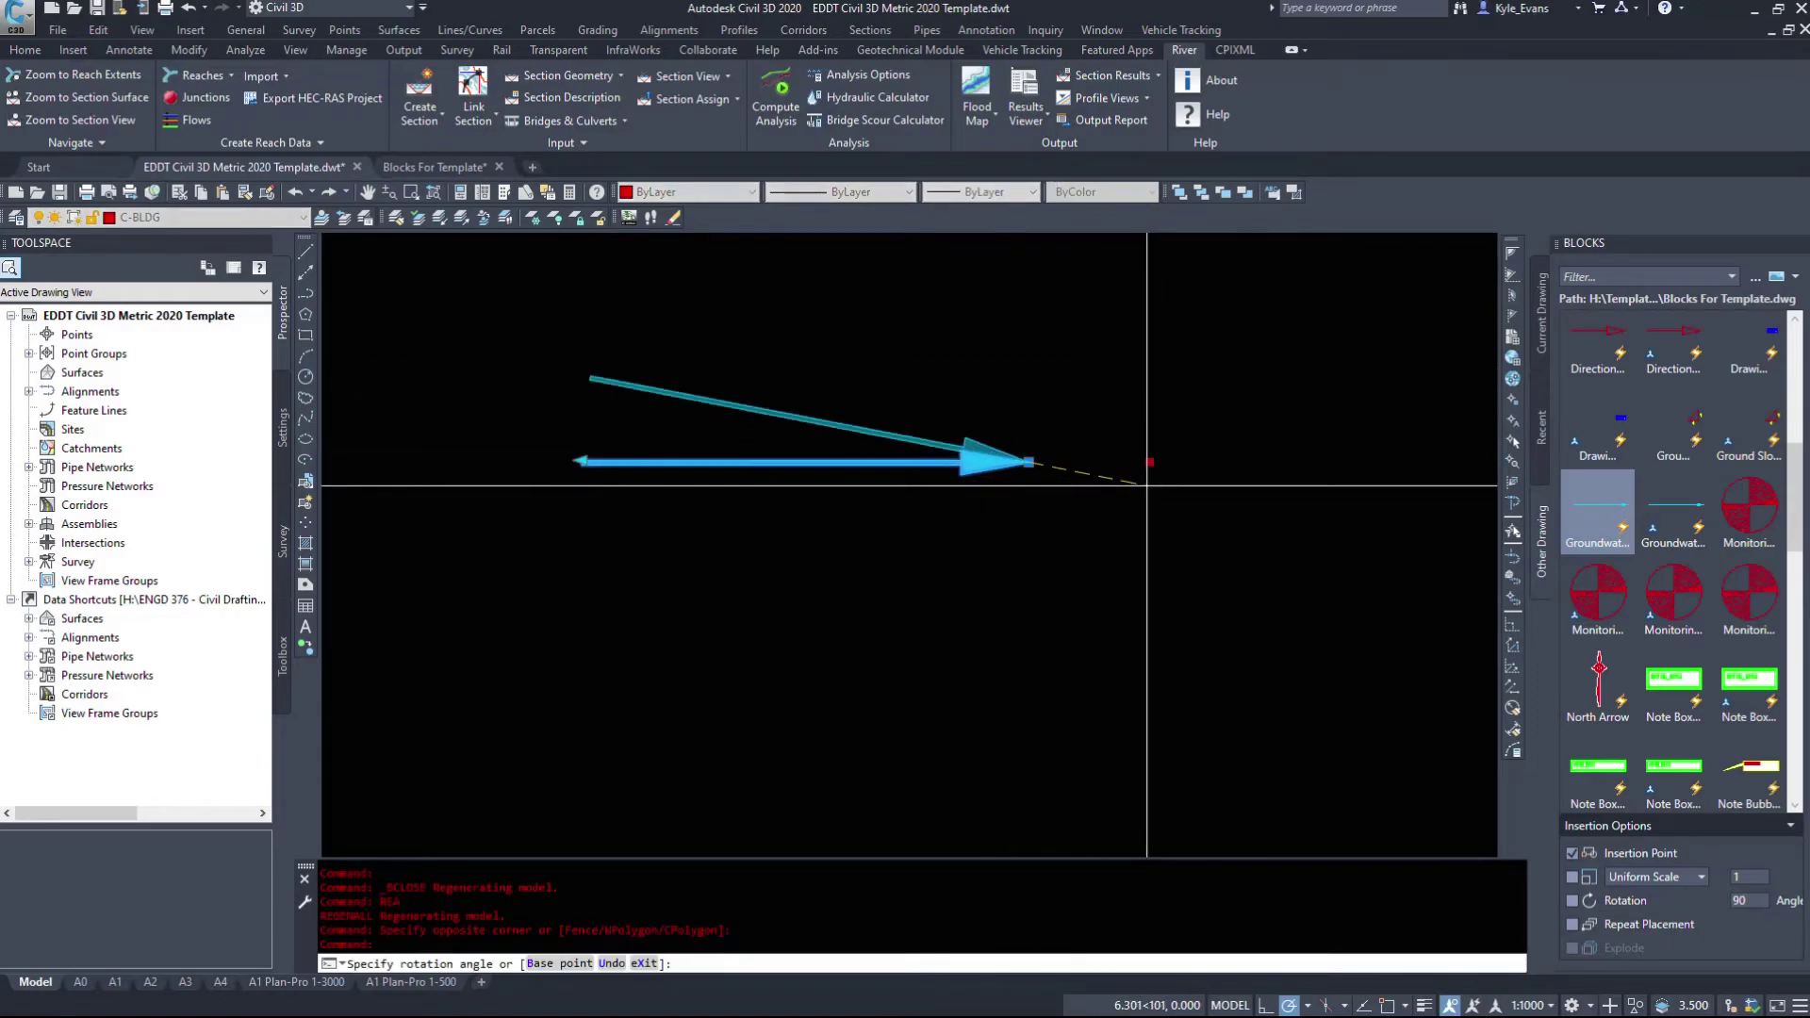
pyautogui.click(588, 370)
pyautogui.click(590, 370)
pyautogui.click(841, 421)
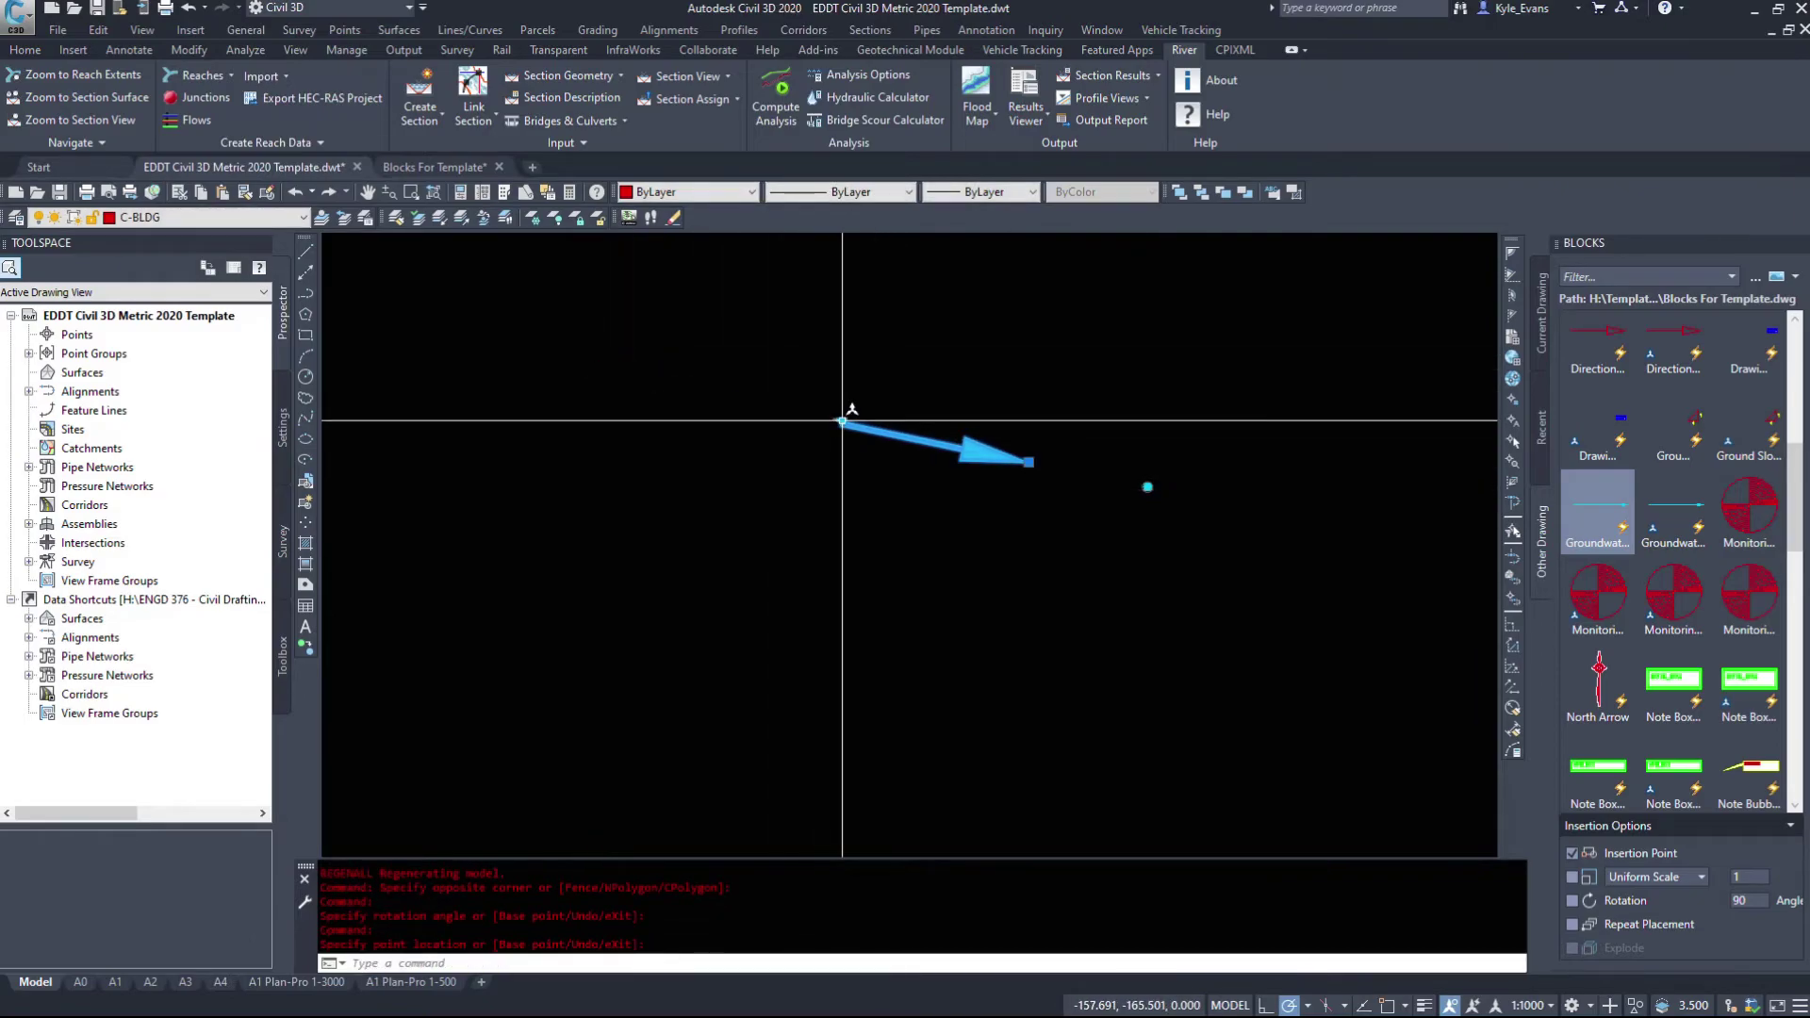
# Lengthen the rotated arrow by stretching its tail grip outward along the shaft's axis.
pyautogui.click(838, 413)
pyautogui.click(436, 355)
pyautogui.click(842, 421)
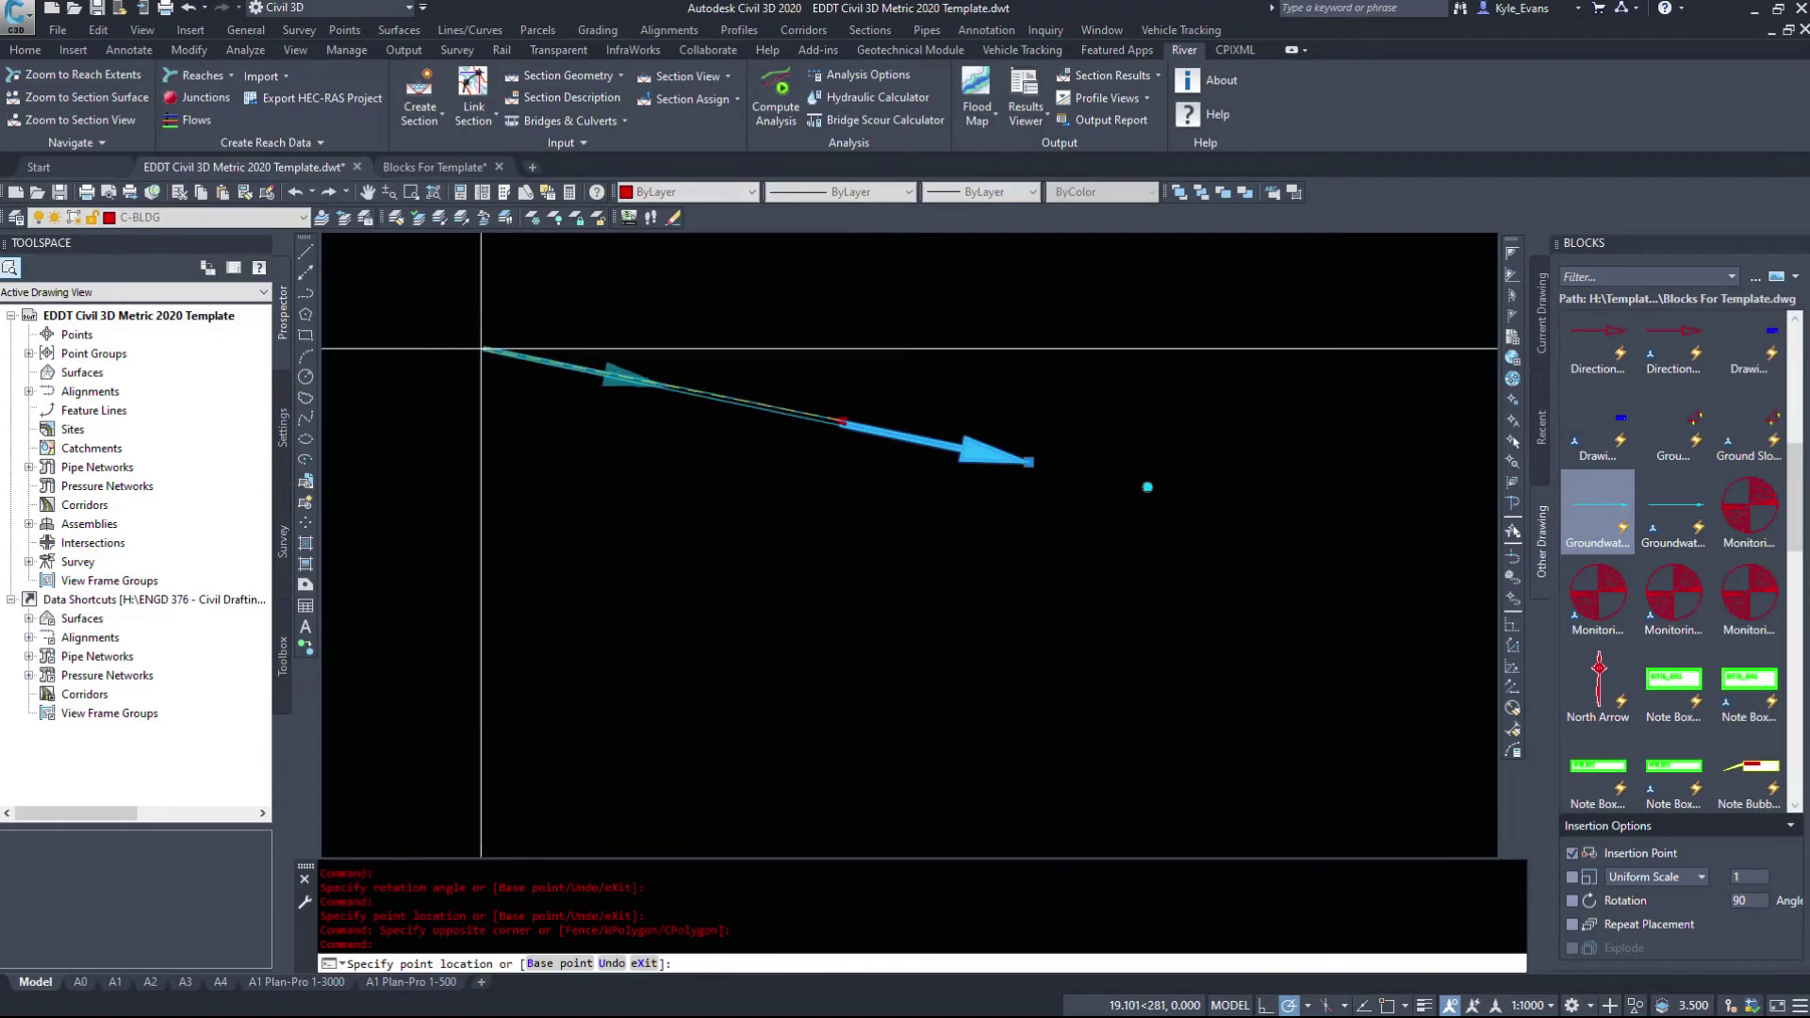
pyautogui.click(477, 348)
# Rotate the arrow about its tip with the rotation grip until it points the opposite way, and deselect it.
pyautogui.click(1167, 468)
pyautogui.click(1154, 482)
pyautogui.click(1148, 487)
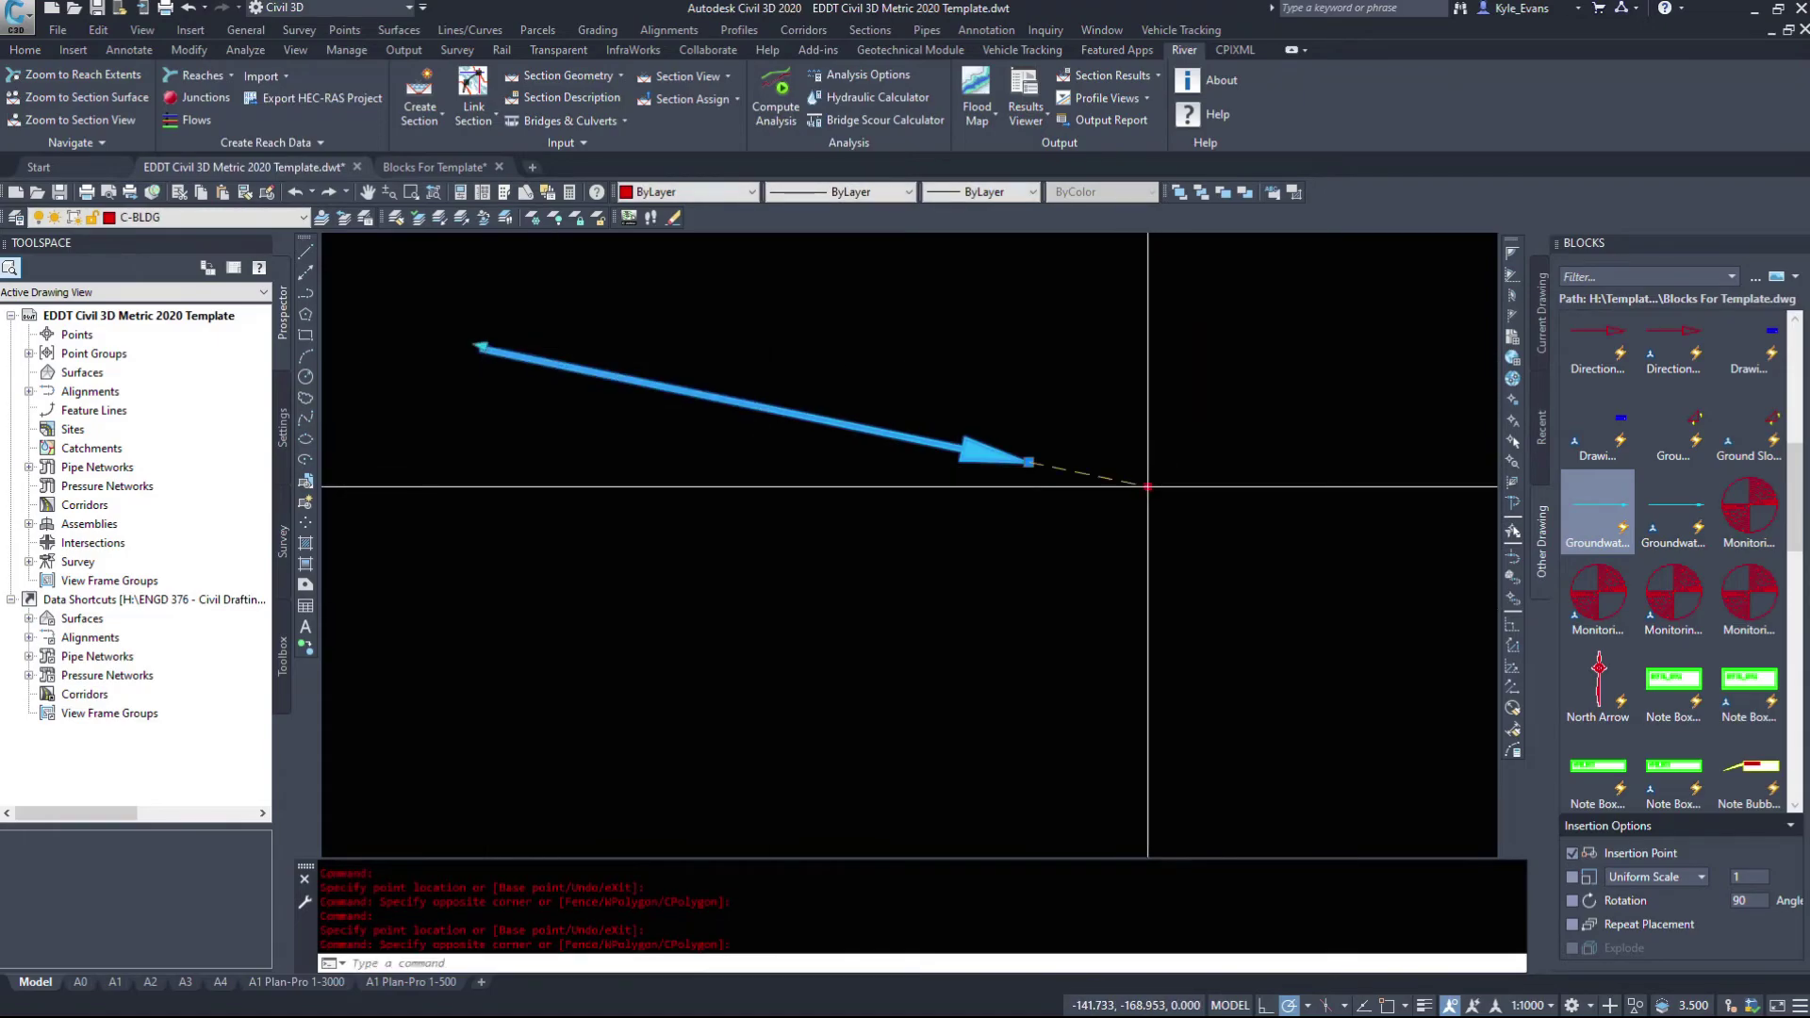
pyautogui.click(782, 447)
pyautogui.scroll(-3, 1046, 551)
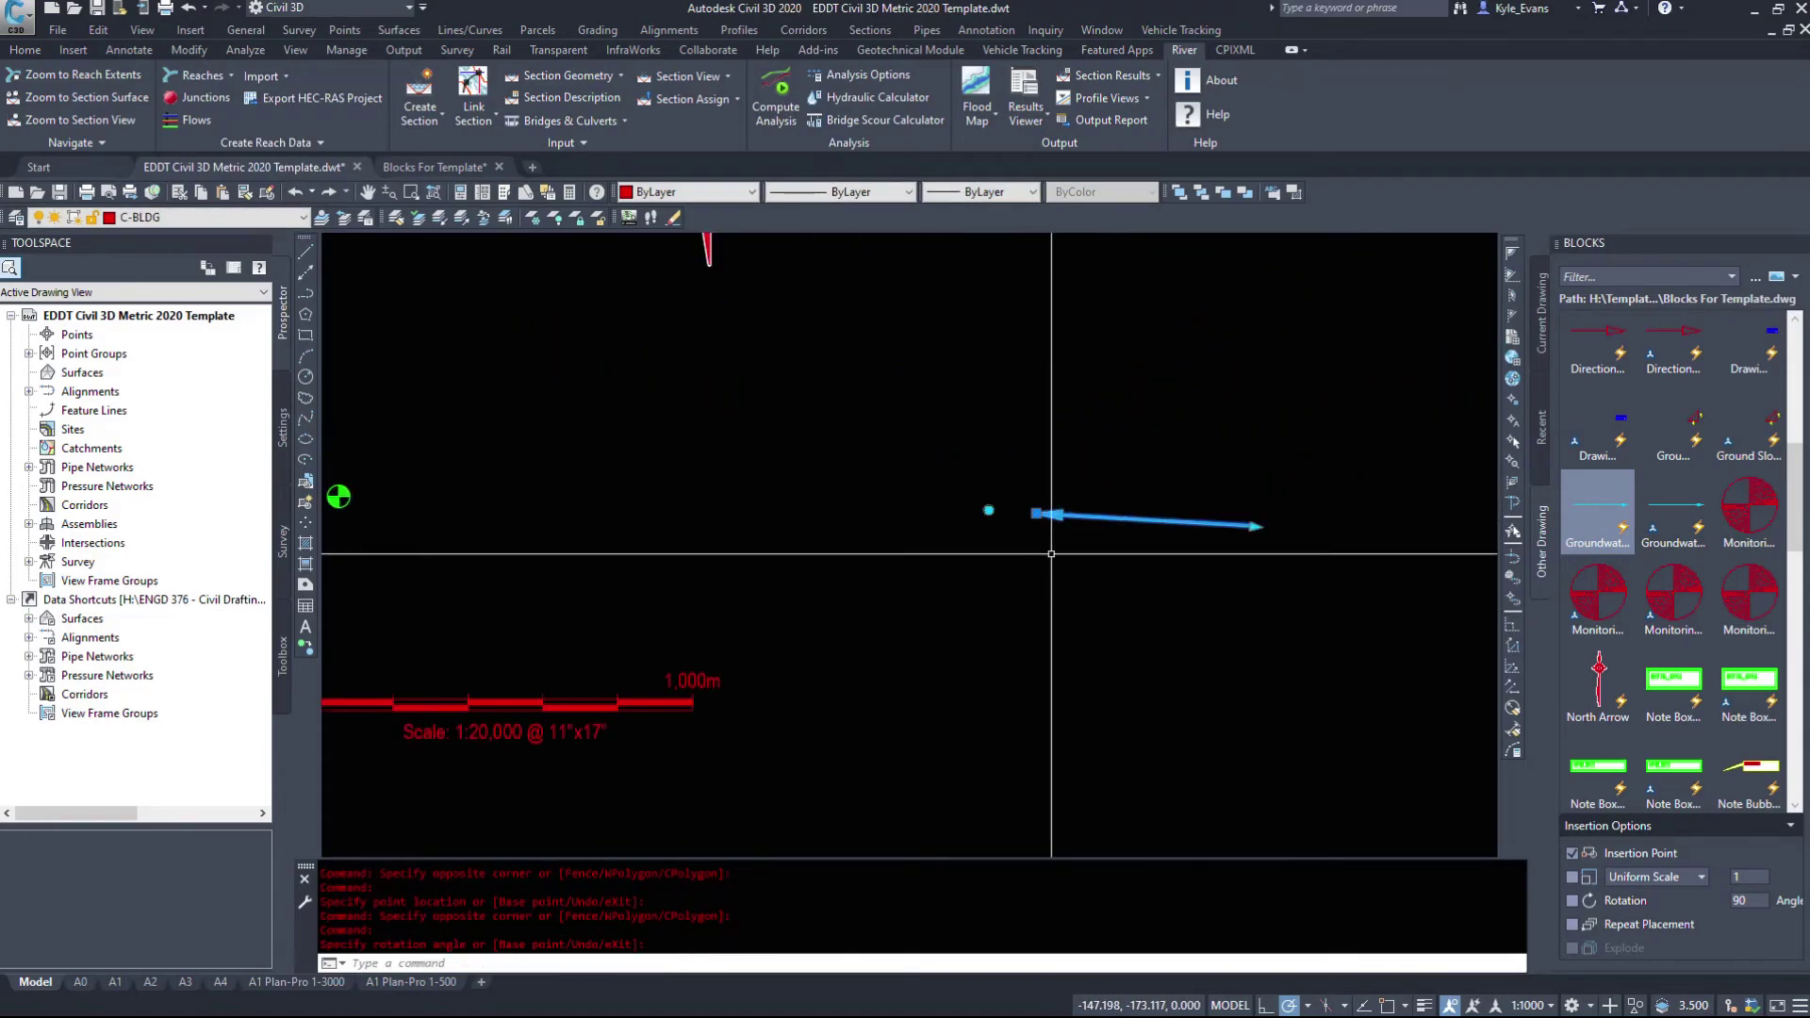
pyautogui.moveTo(1164, 590); pyautogui.dragTo(816, 675, button='middle')
pyautogui.press('Escape')
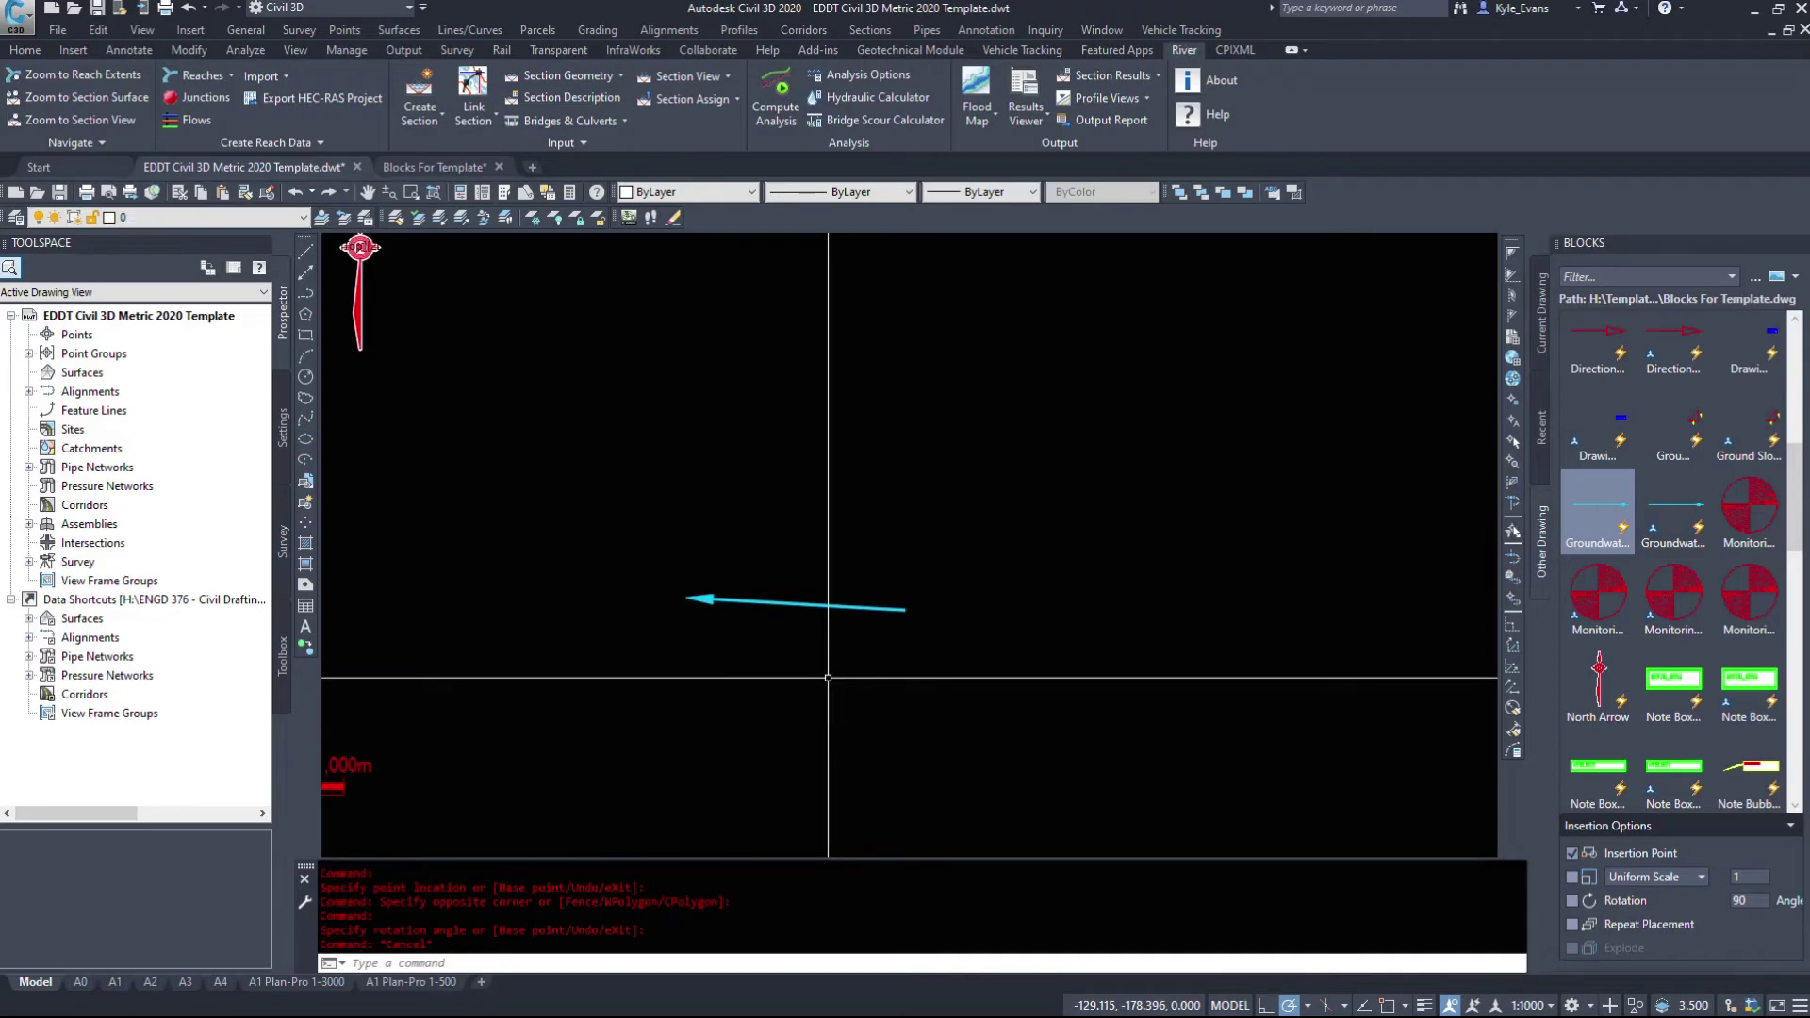